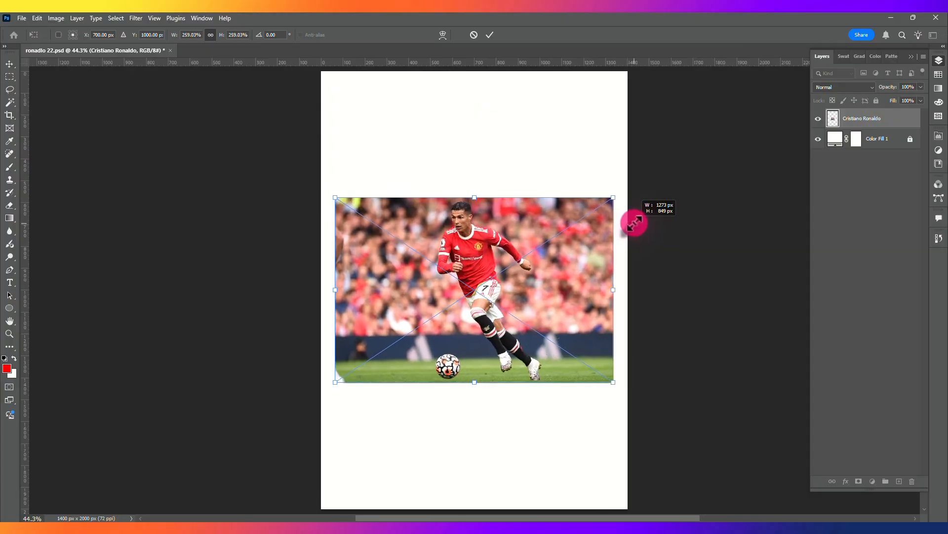
- Fit the placed footballer photo to the canvas width and apply the Camera Raw Filter with contrast +9, texture +16 and clarity +66
double_click(596, 217)
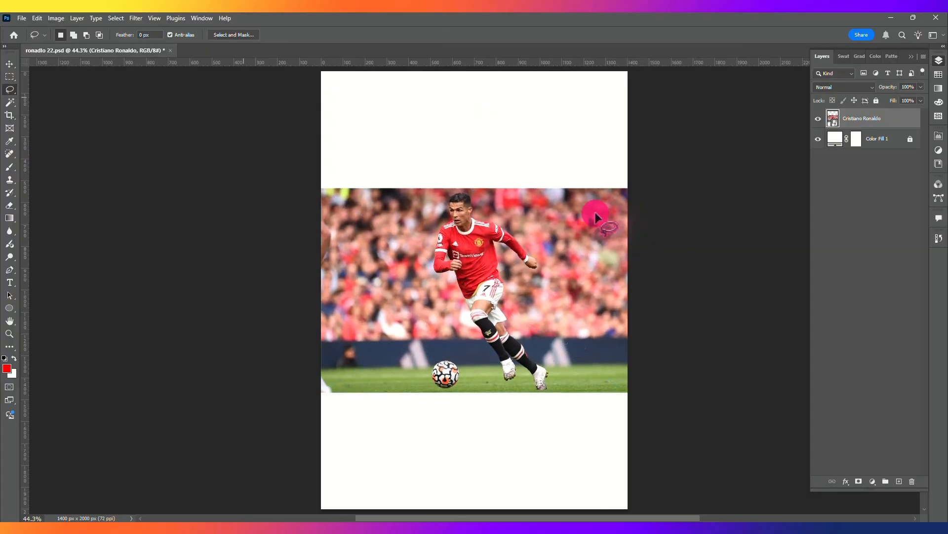
left_click(134, 18)
left_click(146, 93)
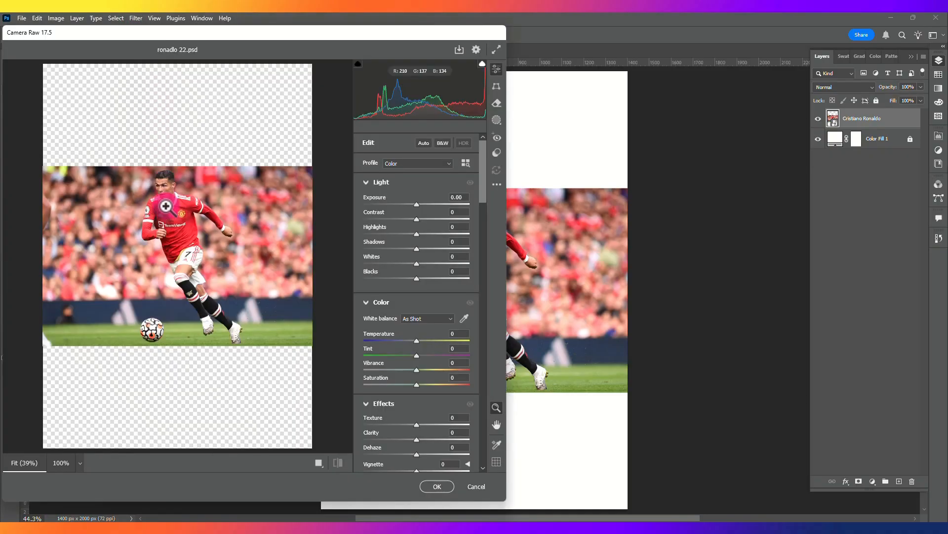
left_click(166, 206)
left_click_drag(260, 250, 248, 223)
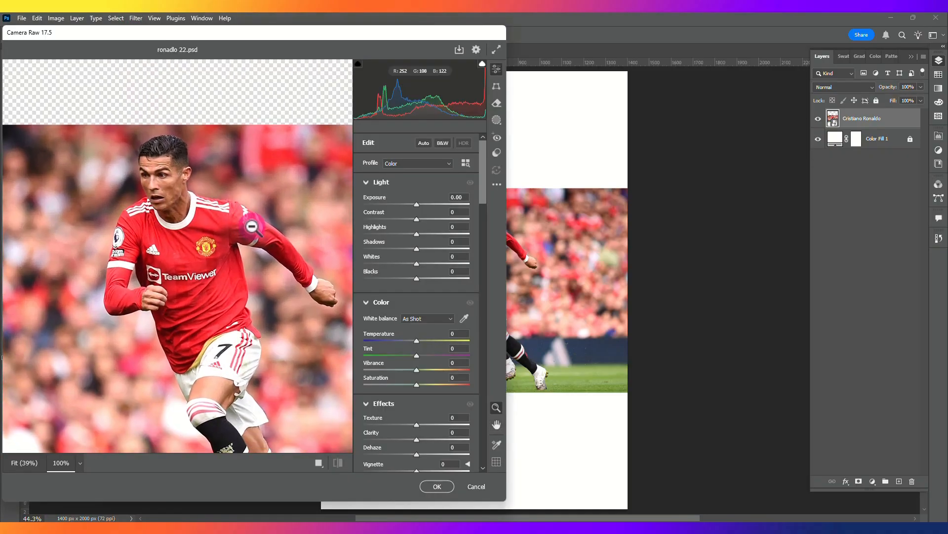
left_click_drag(417, 217, 422, 218)
scroll(414, 234, "down", 5)
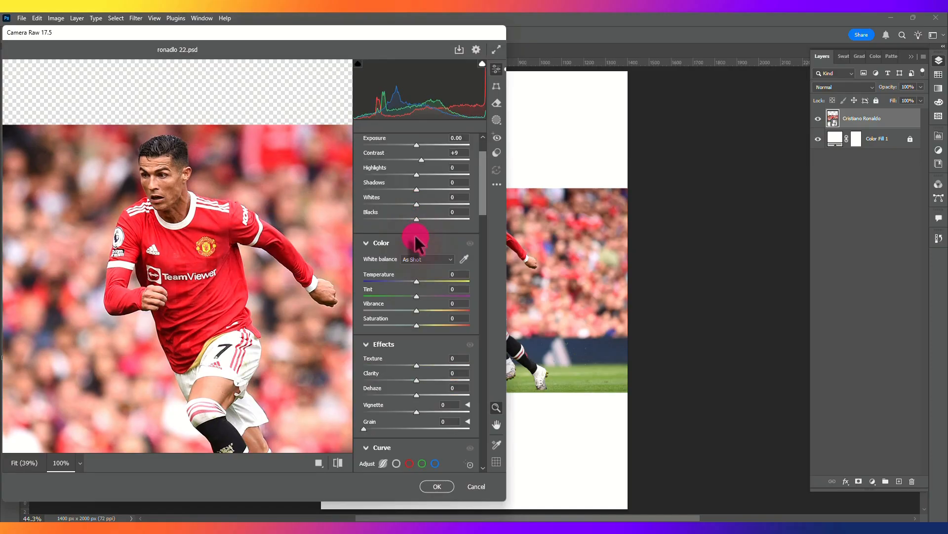
mouse_move(420, 202)
left_mouse_down()
mouse_move(451, 205)
mouse_move(423, 186)
left_mouse_up()
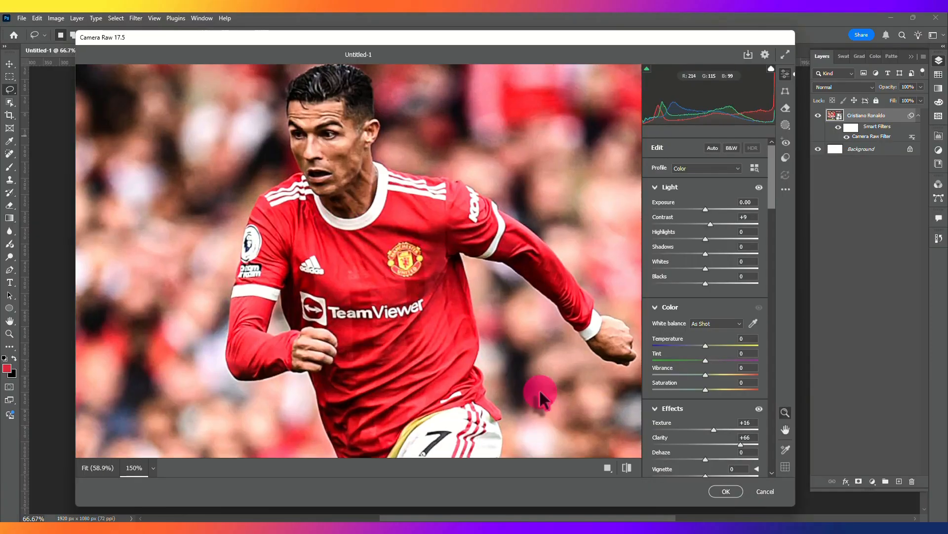
left_click(627, 467)
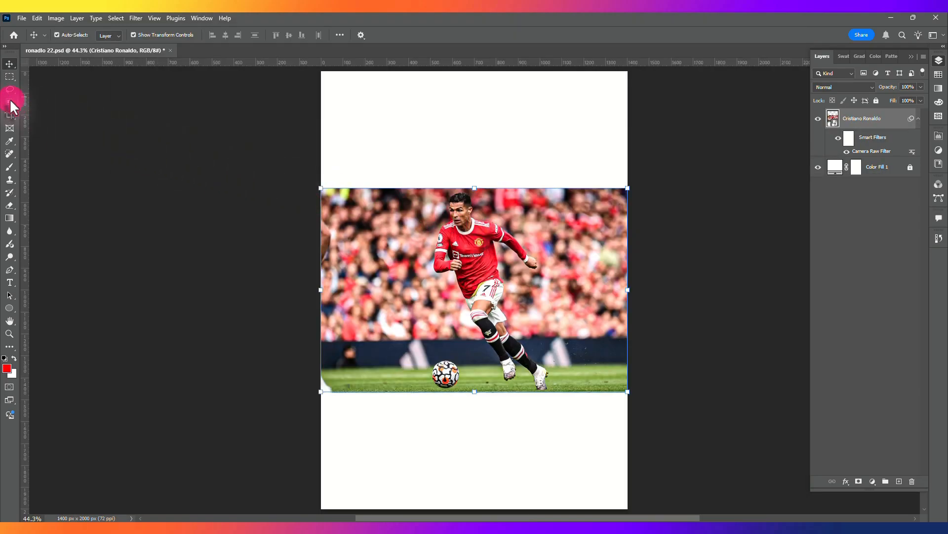
- Select the player and ball with the Object Selection tool, copy them to a new layer and hide the original photo
left_click(10, 102)
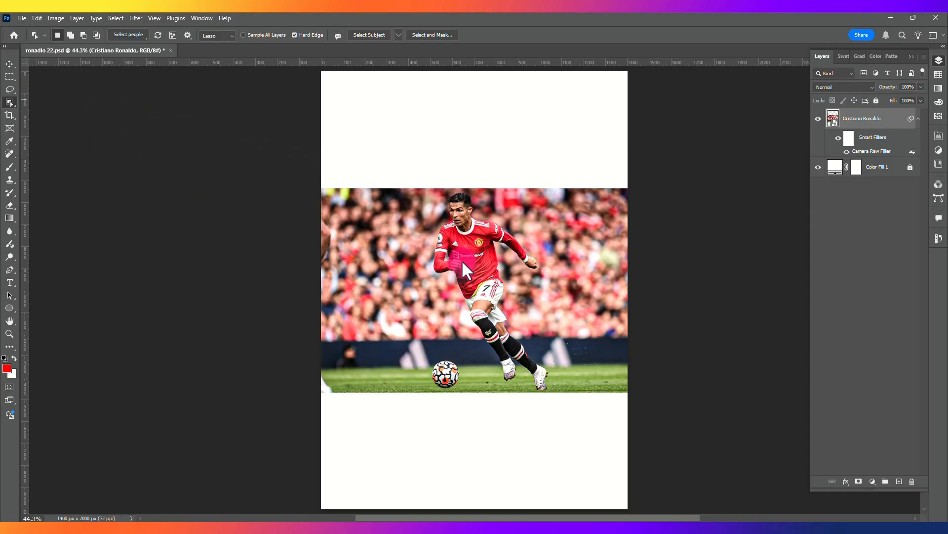
left_click(520, 364)
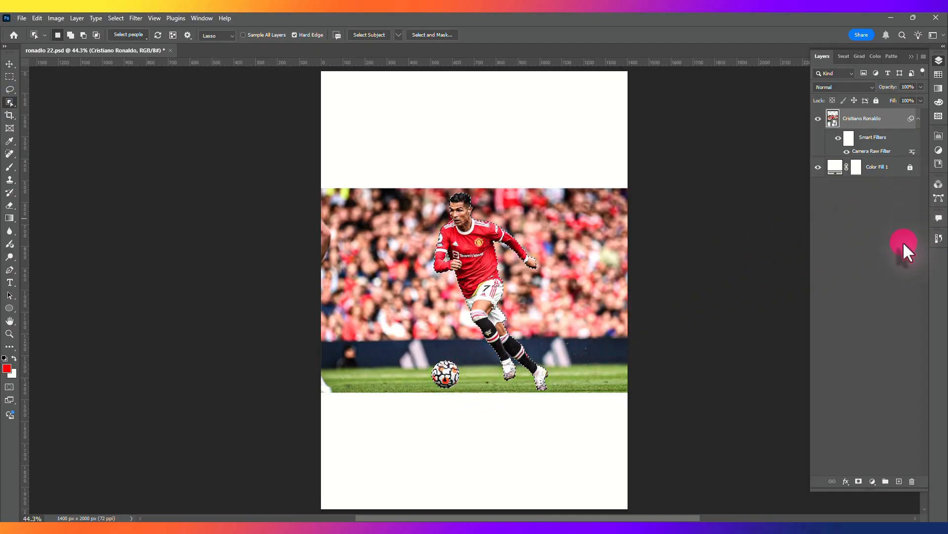
key("ctrl+shift+alt+n")
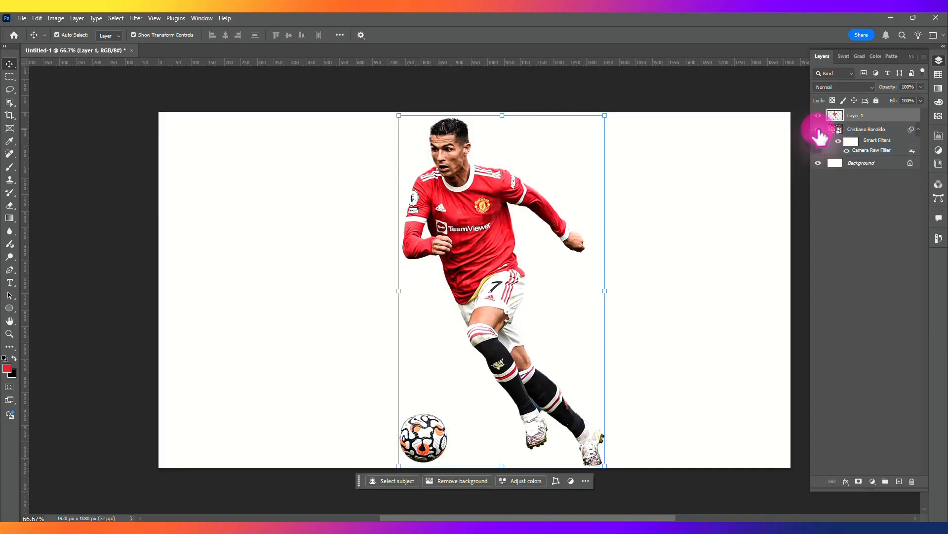
left_click(818, 129)
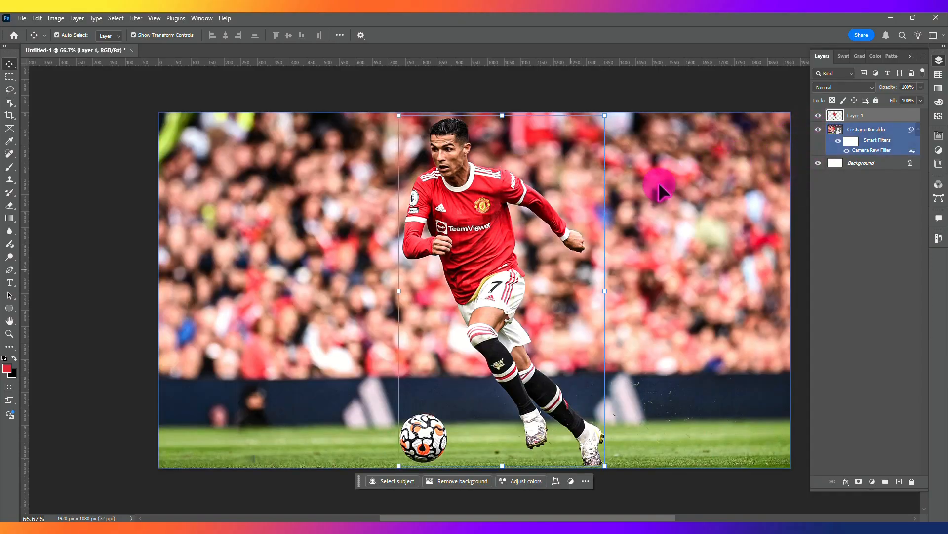
left_click_drag(476, 280, 297, 280)
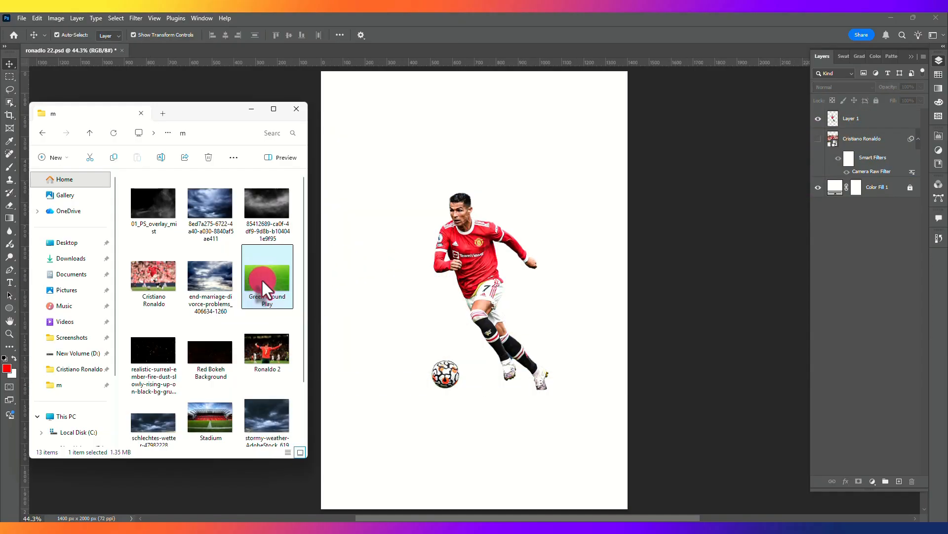
- Place the Green Ground Play image below the player layers and align it with the bottom edge of the canvas
left_click_drag(262, 278, 414, 339)
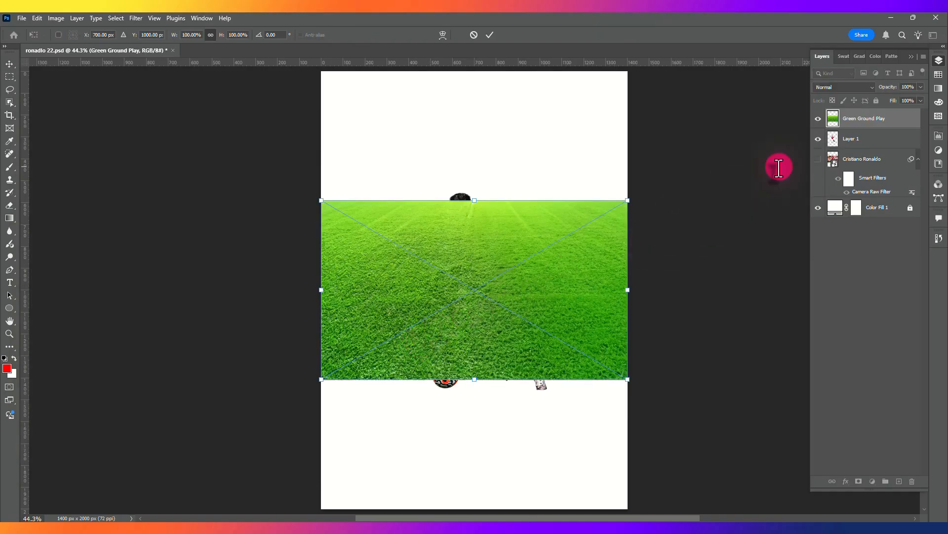
left_click_drag(887, 120, 875, 205)
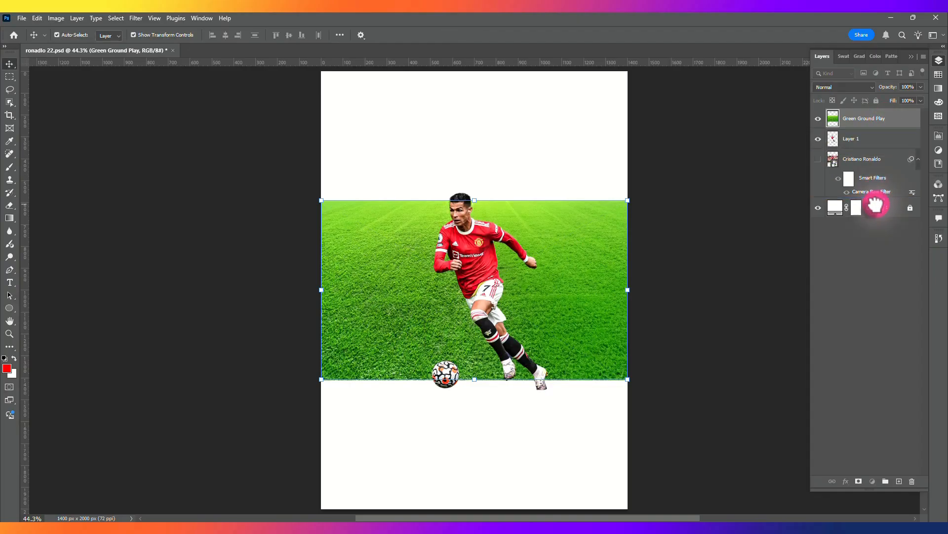
left_click_drag(575, 264, 567, 385)
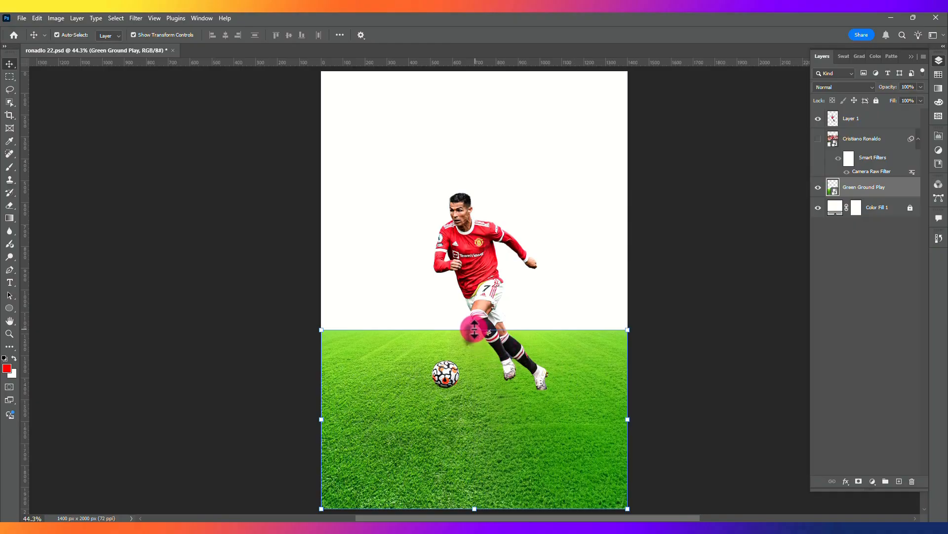
- Enlarge the grass layer and apply a Perspective transform that widens its lower edge and narrows its upper edge
key("ctrl+t")
left_click_drag(474, 329, 476, 313)
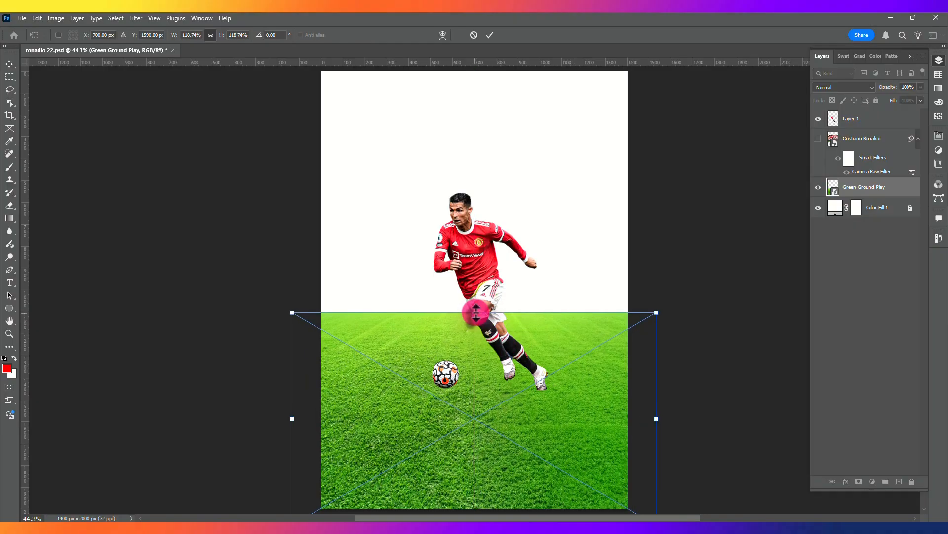
scroll(479, 301, "down", 3)
right_click(551, 375)
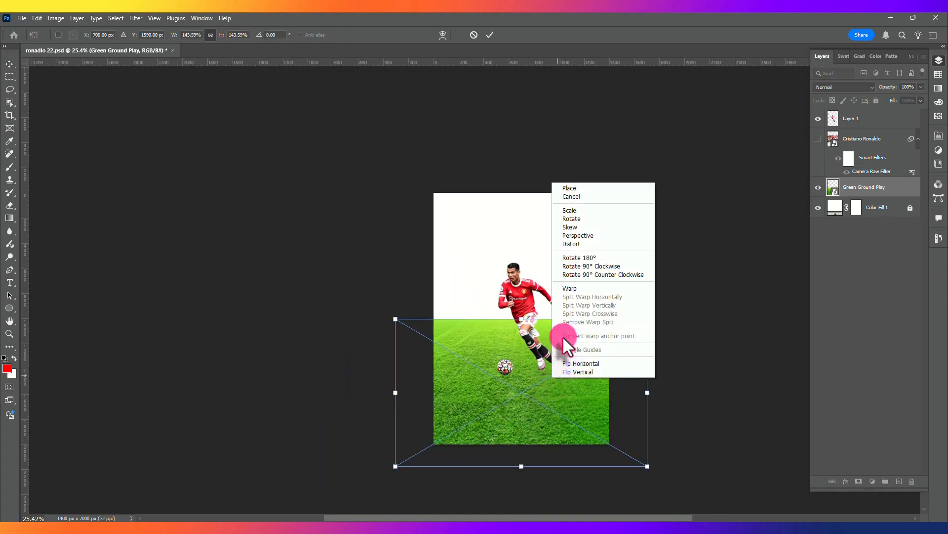
left_click(592, 236)
left_click_drag(647, 465, 730, 464)
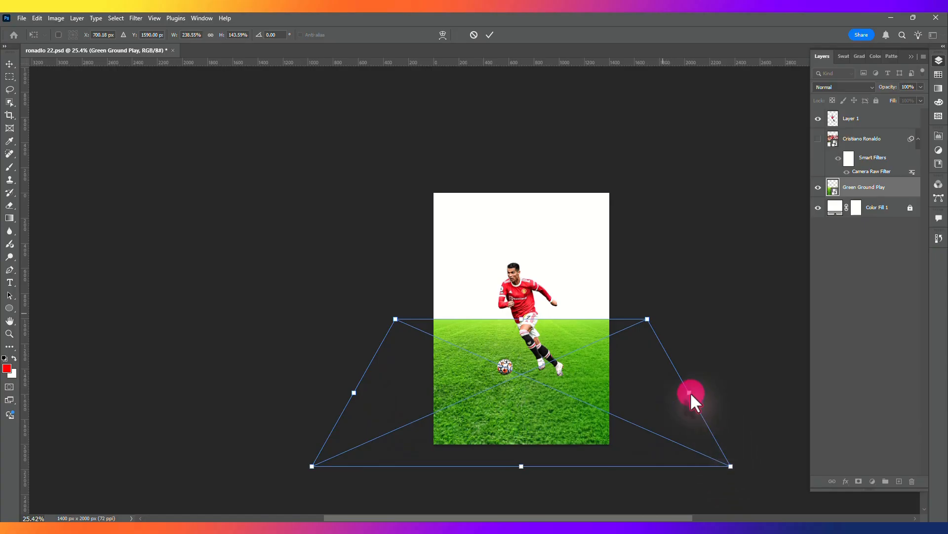
left_click_drag(647, 318, 630, 318)
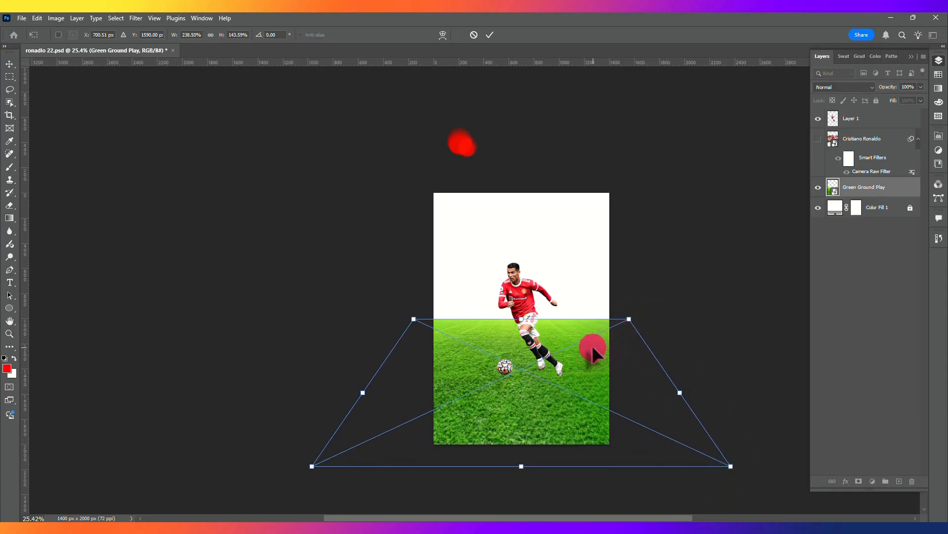
left_click_drag(592, 345, 595, 358)
key("Return")
left_click(660, 299)
key("ctrl+0")
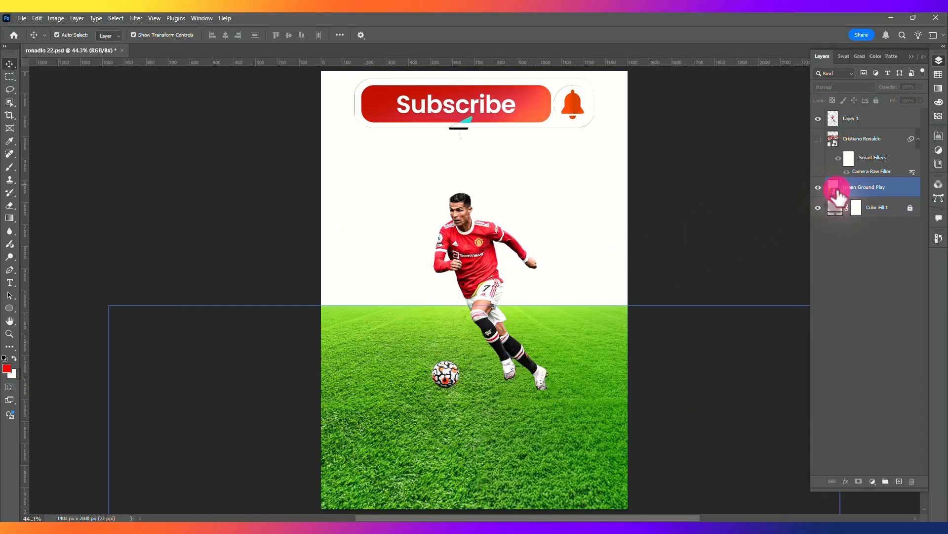
- Add a layer mask to the Green Ground Play layer and fade the grass's upper edge with a black foreground-to-transparent gradient
left_click(853, 193)
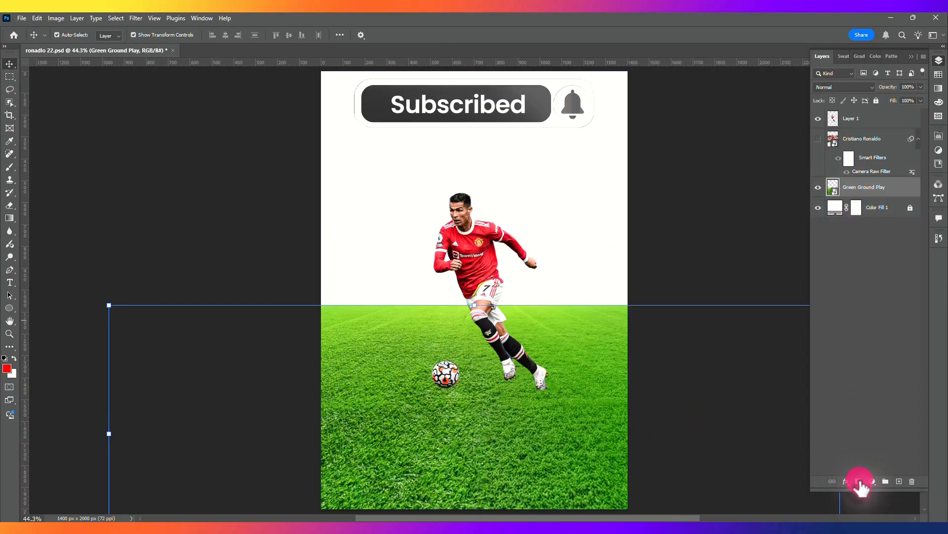
left_click(8, 217)
left_click(135, 36)
left_click(14, 358)
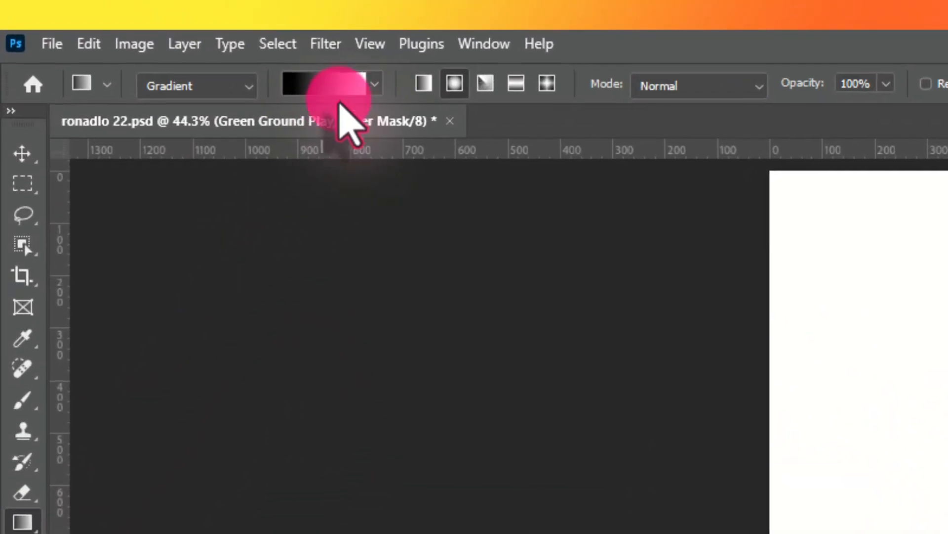
left_click(220, 57)
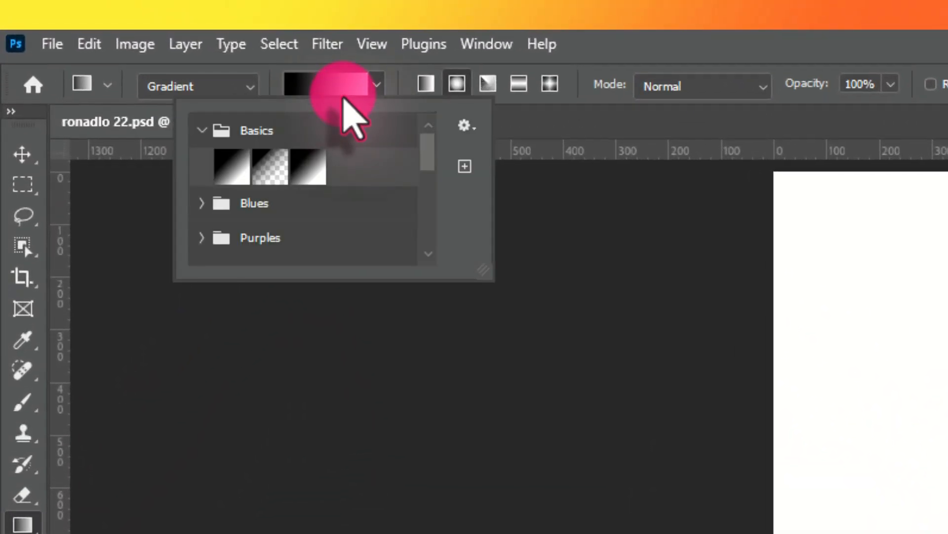
left_click(256, 168)
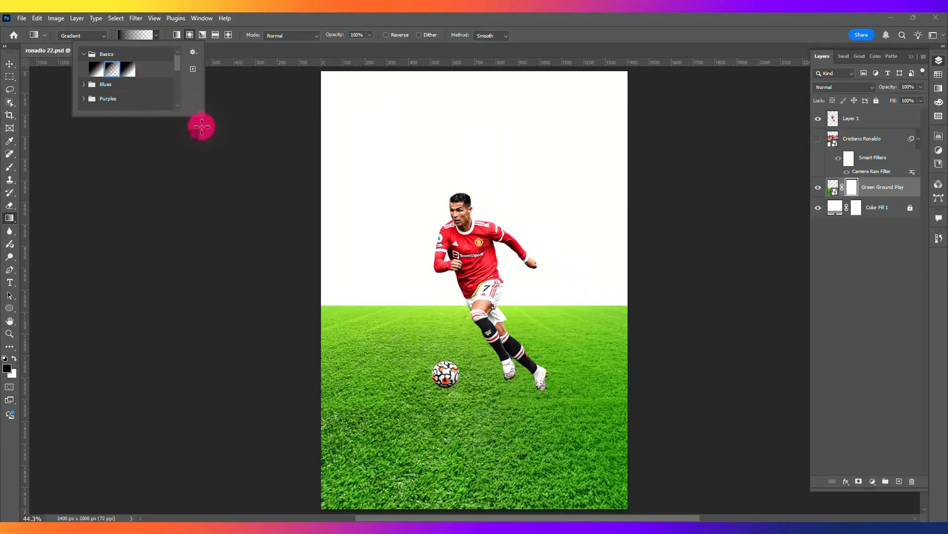
left_click(498, 307)
left_click_drag(503, 306, 505, 326)
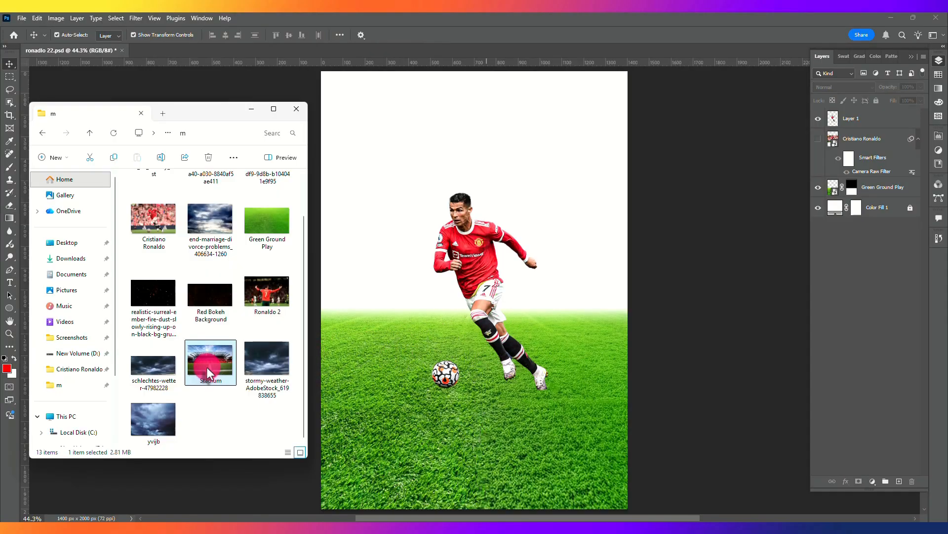
- Open the Stadium image as a separate document and remove its background
mouse_move(206, 366)
left_mouse_down()
mouse_move(202, 142)
mouse_move(244, 34)
mouse_move(208, 372)
mouse_move(208, 364)
left_mouse_up()
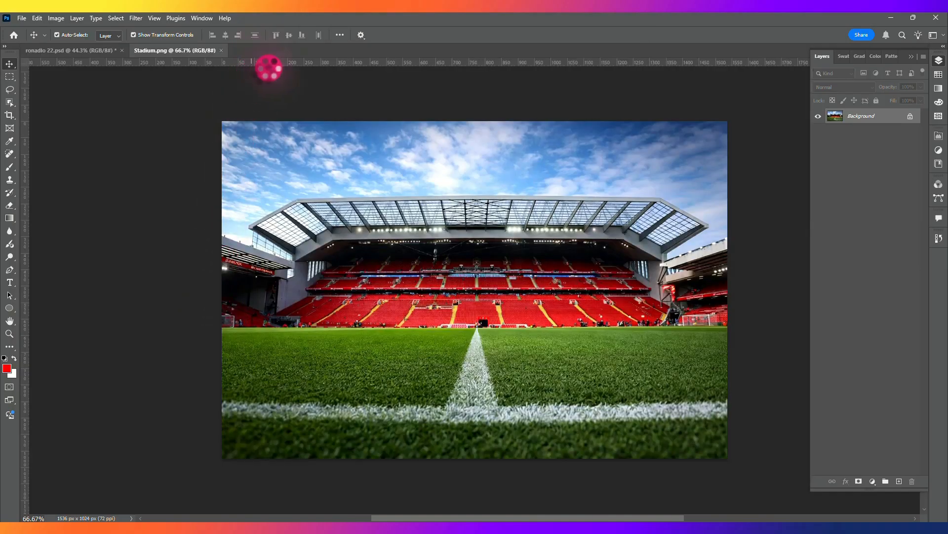
left_click(454, 471)
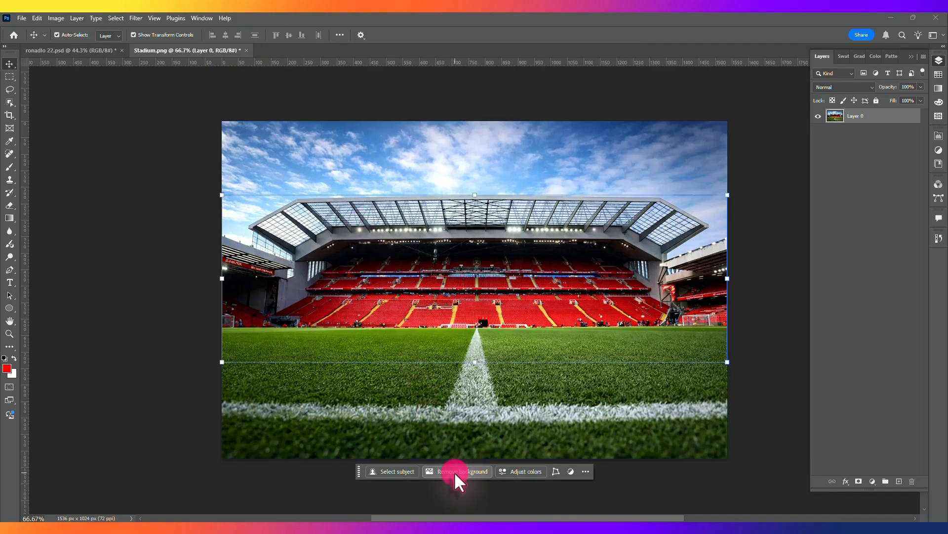
- Mask out the leftover white pitch line below the stands using a rectangular selection filled with black on the layer mask
key("b")
scroll(526, 376, "up", 7)
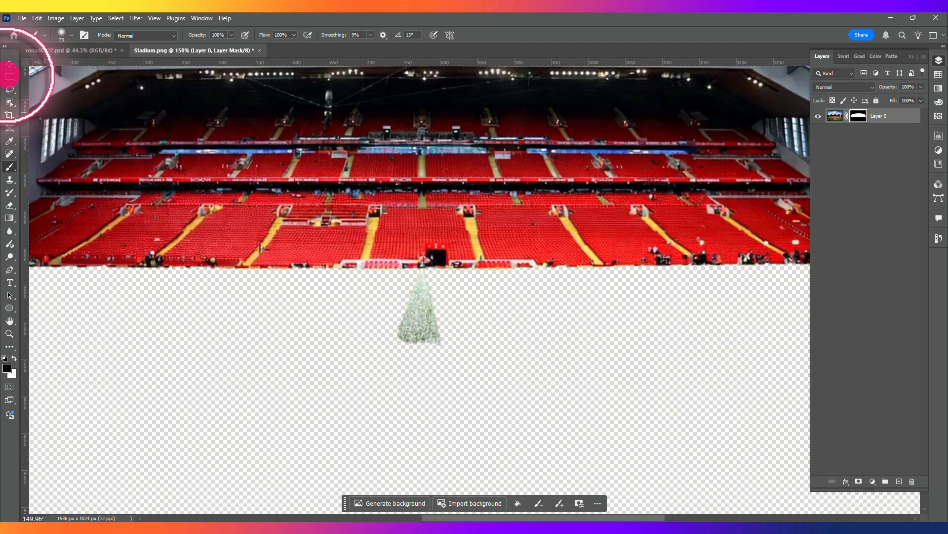
left_click(10, 76)
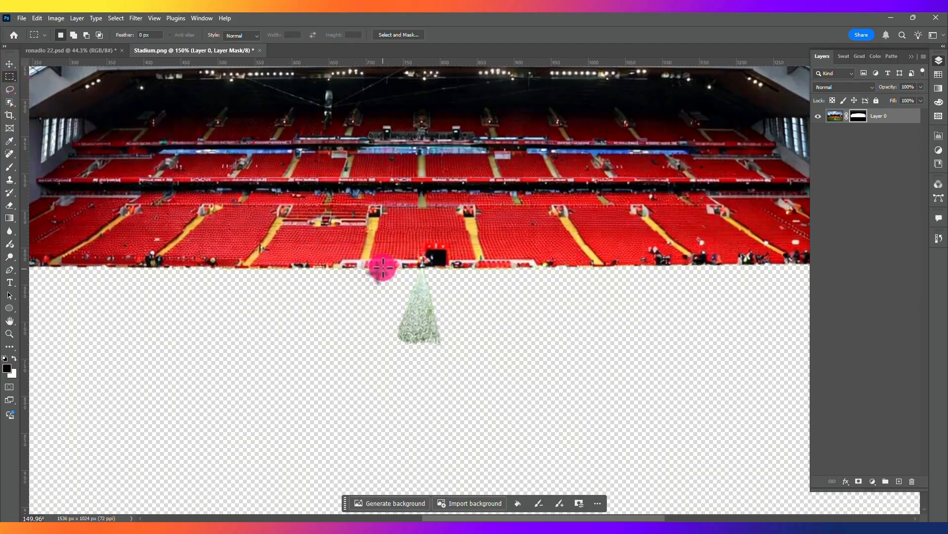
left_click_drag(383, 267, 519, 360)
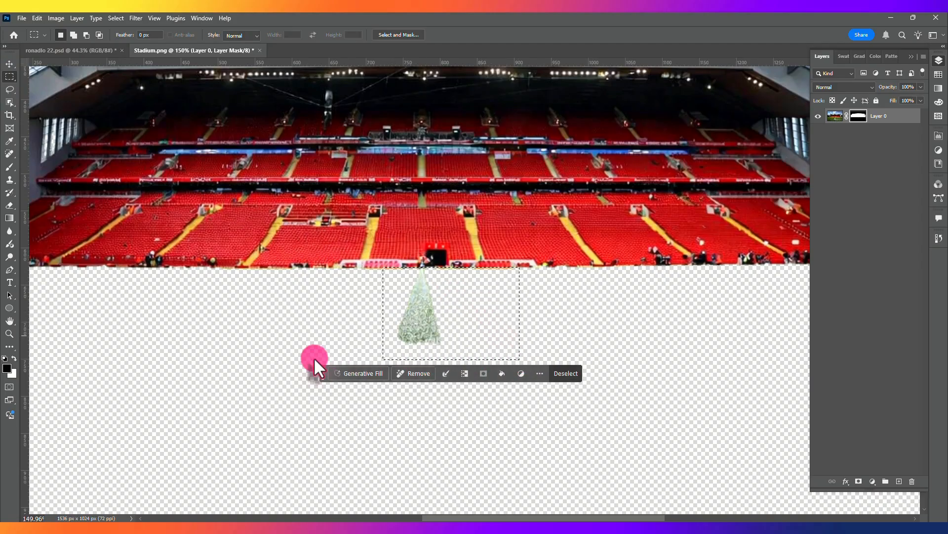
left_click(14, 356)
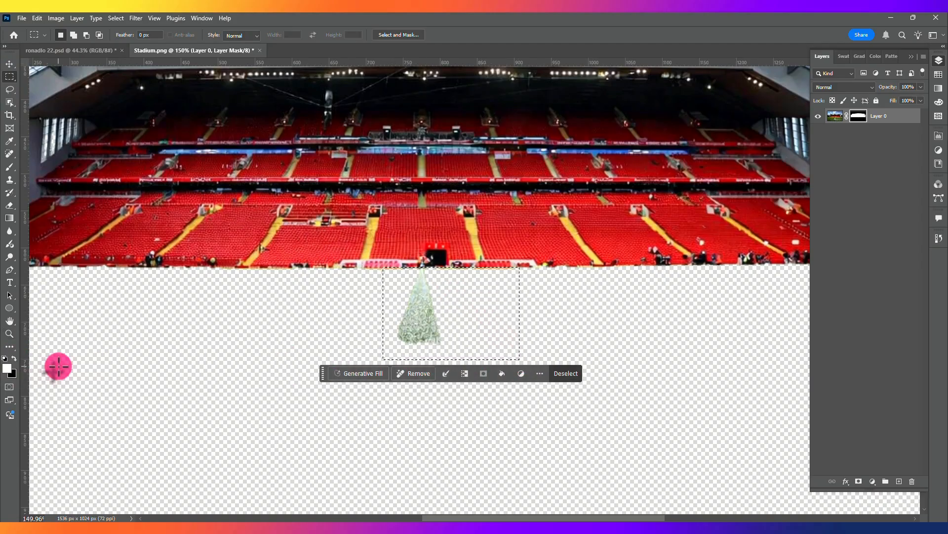
key("Delete")
key("ctrl+d")
key("ctrl+0")
key("v")
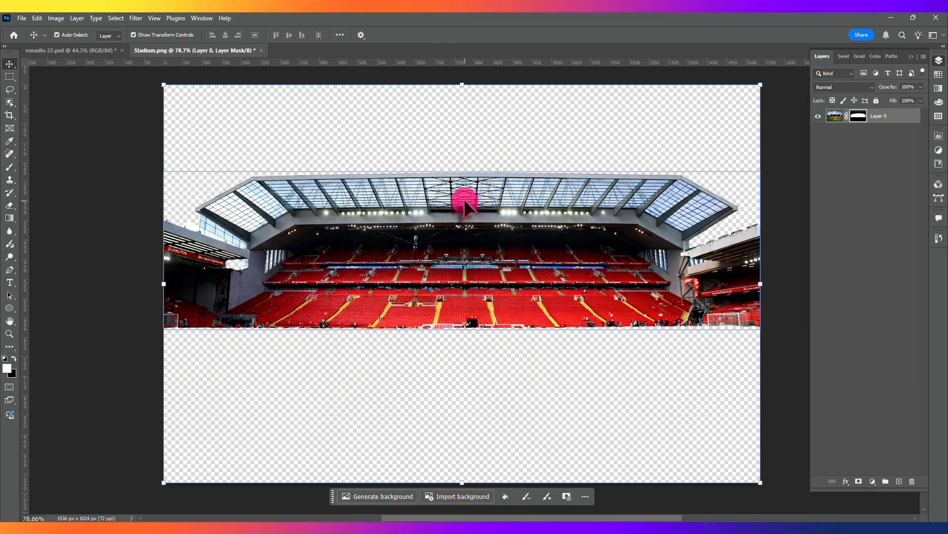
- Bring the masked stadium into the ronadlo 22.psd document and position it across the upper part of the poster
left_click_drag(464, 199, 197, 145)
left_click_drag(467, 182, 471, 173)
scroll(471, 172, "down", 3)
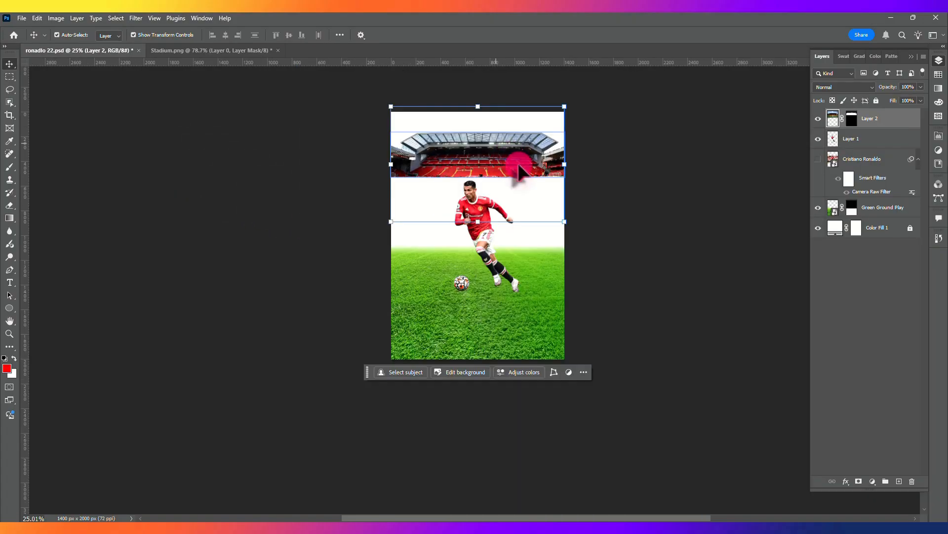
- Scale the stadium layer to 179.24%, shift it down and to the right, and move it below the Green Ground Play layer
left_click_drag(567, 221, 636, 262)
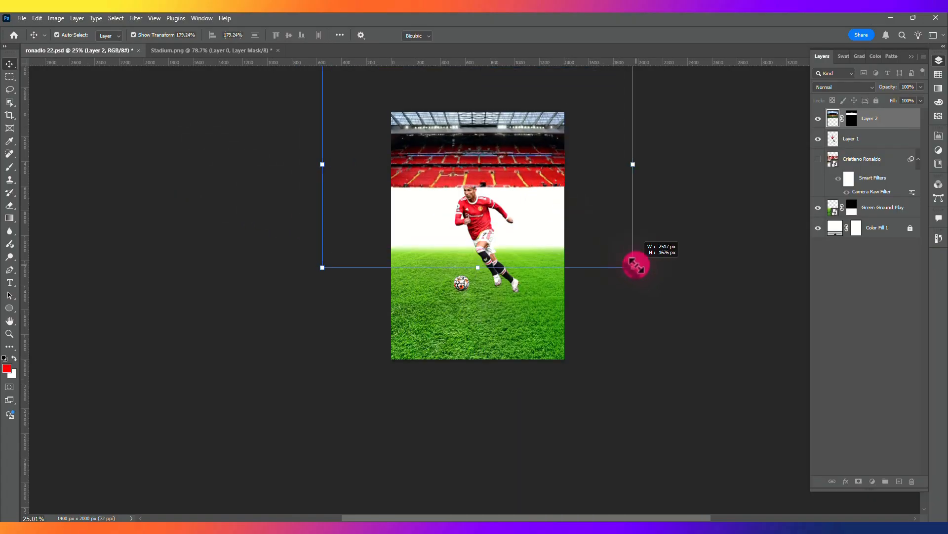
left_click_drag(497, 121, 563, 176)
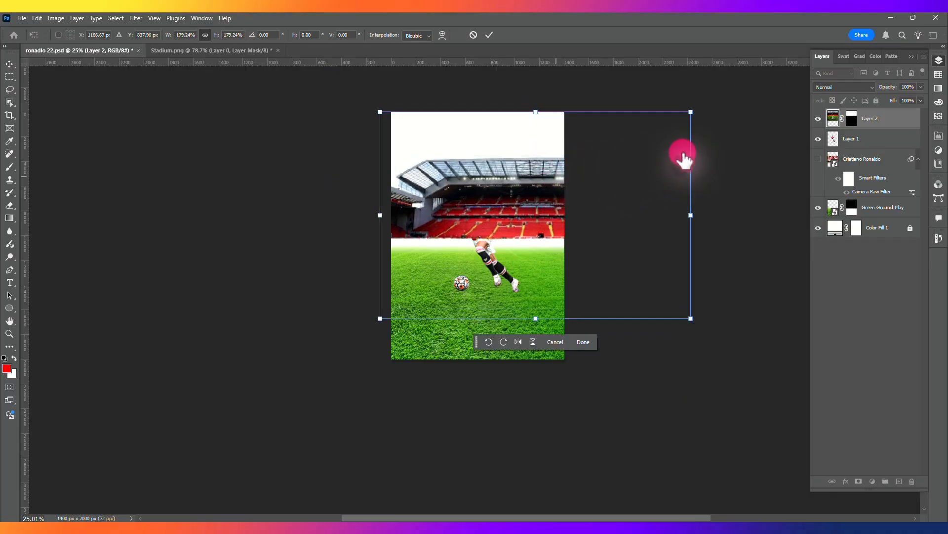
left_click_drag(881, 121, 881, 194)
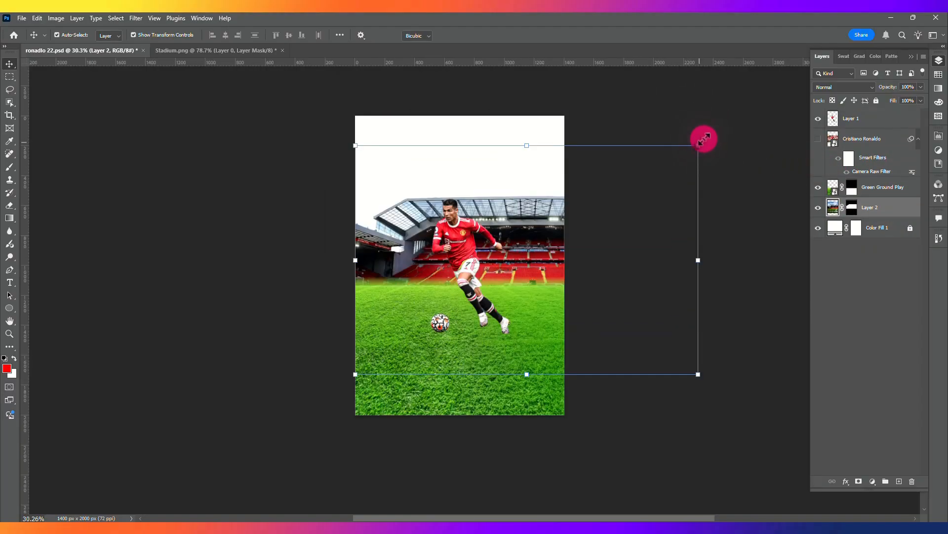
- Enlarge the stadium layer proportionally a little and nudge it down to rest against the grass
left_click_drag(704, 140, 720, 123)
left_click_drag(541, 219, 543, 230)
key("Return")
- Move the Green Ground Play layer, the player with ball and the stadium layer down, lining the stands up with the grass edge
left_click(468, 387)
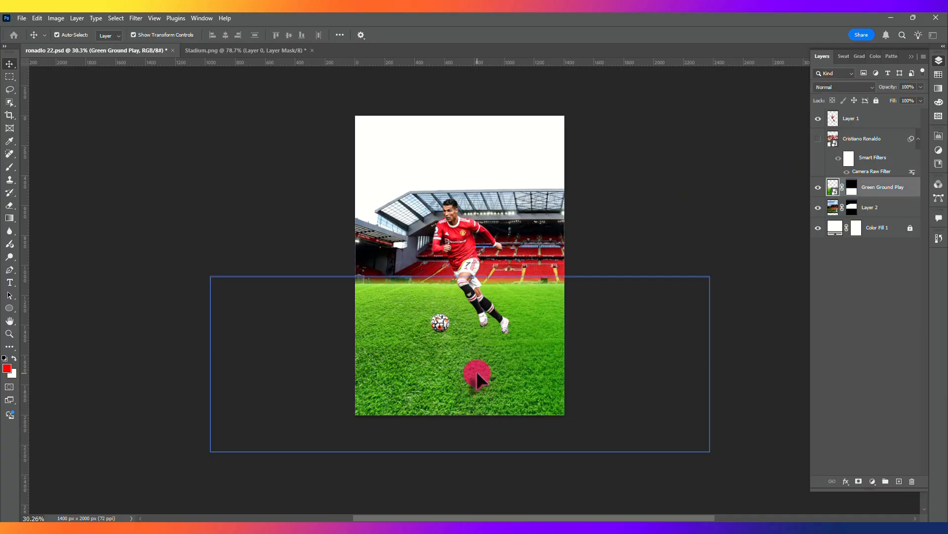
left_click_drag(477, 374, 478, 422)
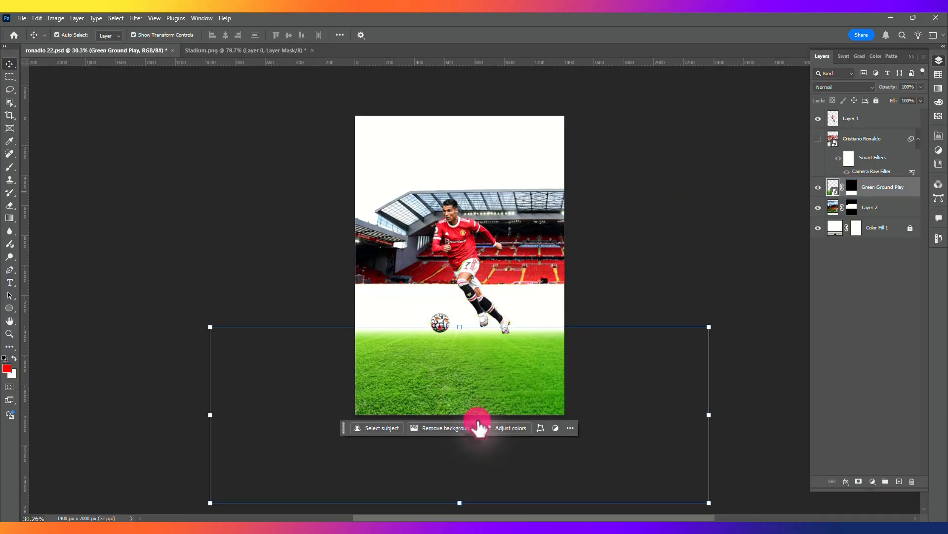
left_click(855, 117)
left_click_drag(463, 255, 463, 308)
left_click(885, 208)
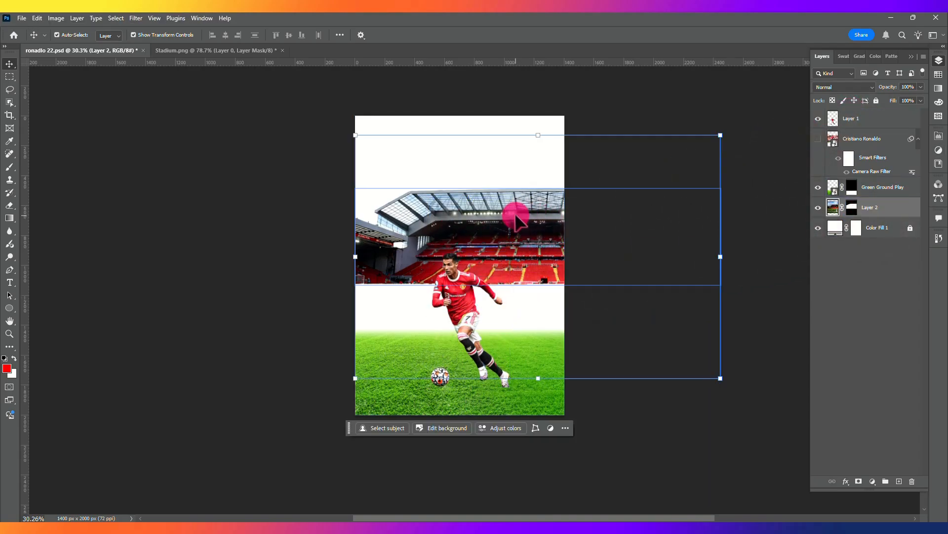
left_click_drag(518, 212, 517, 271)
- Scale the stadium layer to 112.31% and nudge it down so its stands meet the top of the grass
key("ctrl+t")
key("ctrl+0")
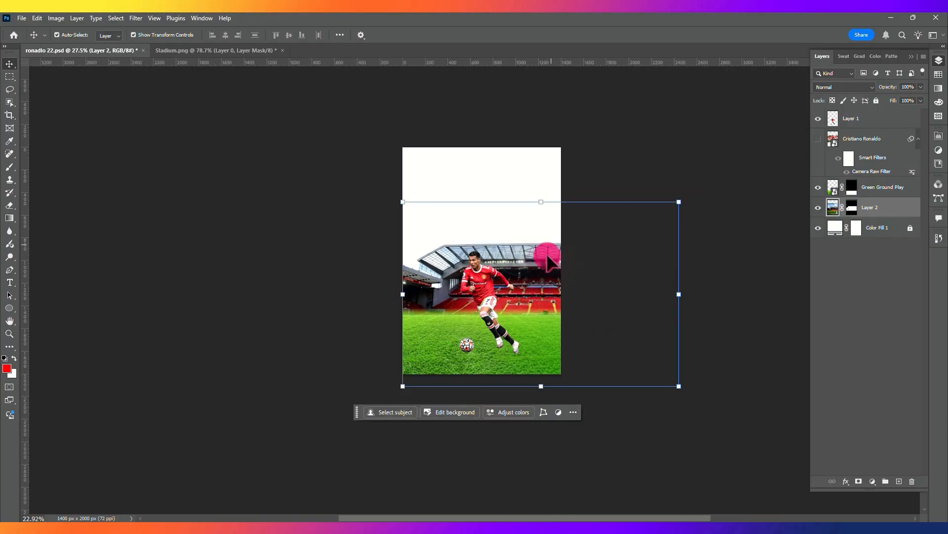
left_click_drag(682, 201, 724, 184)
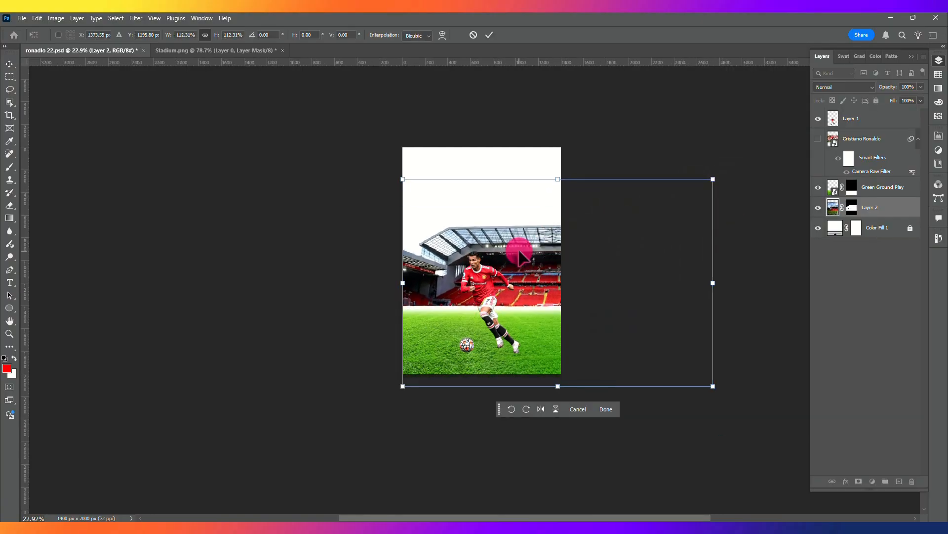
left_click_drag(519, 250, 518, 258)
left_click(654, 153)
left_click(654, 152)
key("ctrl+0")
- Paint black on the Green Ground Play mask along the grass's upper edge to hide the faded strip over the stands
left_click(834, 205)
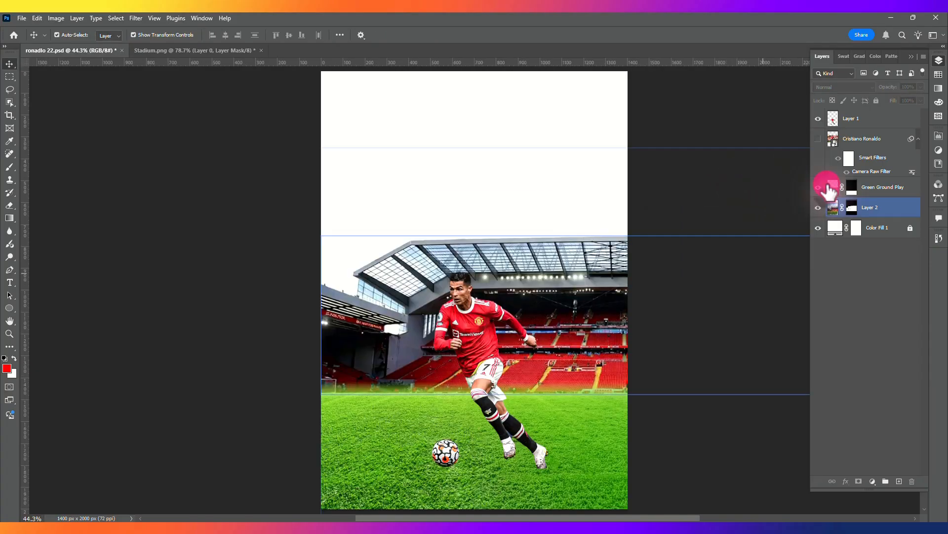
left_click(851, 189)
left_click(852, 203)
left_click(853, 189)
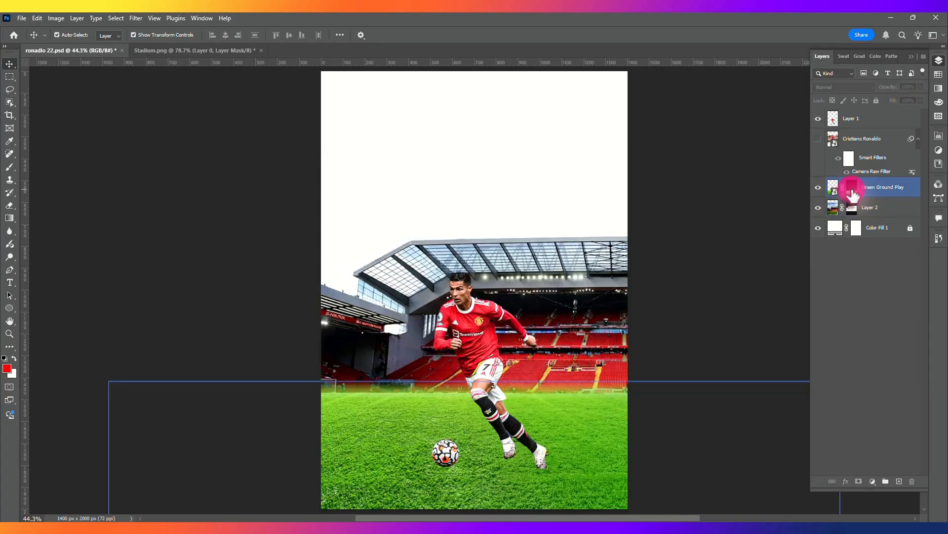
left_click(851, 189)
key("b")
mouse_move(345, 357)
left_mouse_down()
mouse_move(356, 360)
mouse_move(324, 362)
left_mouse_up()
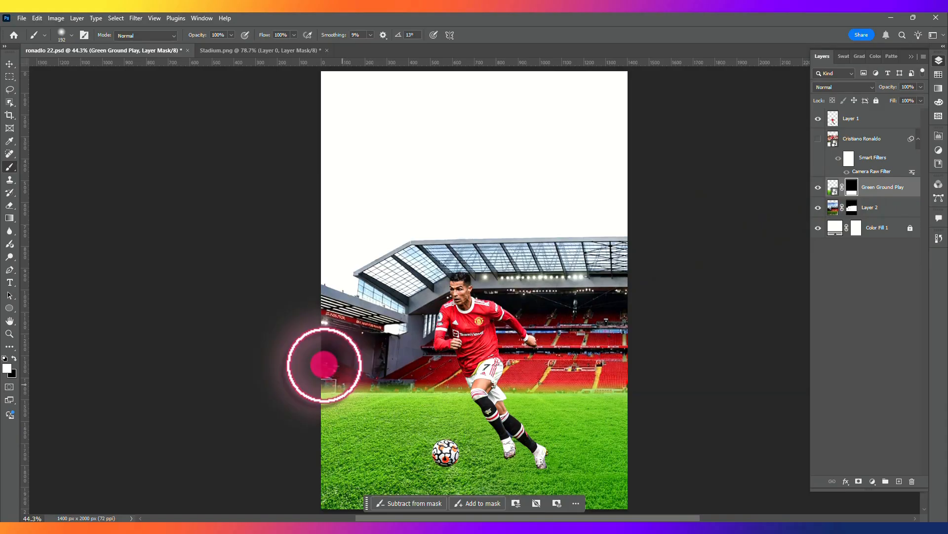
left_click(13, 359)
scroll(398, 366, "up", 3)
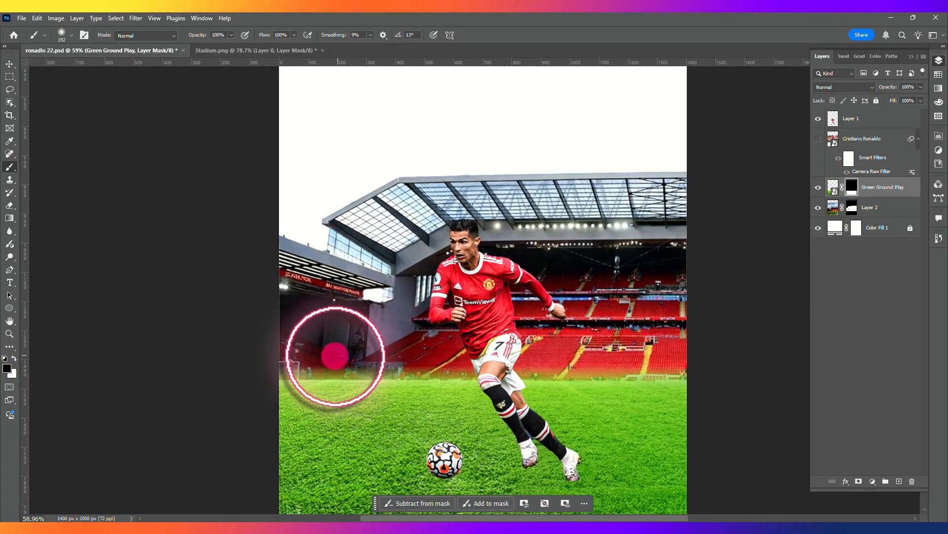
mouse_move(335, 355)
left_mouse_down()
mouse_move(314, 357)
mouse_move(307, 371)
mouse_move(688, 367)
left_mouse_up()
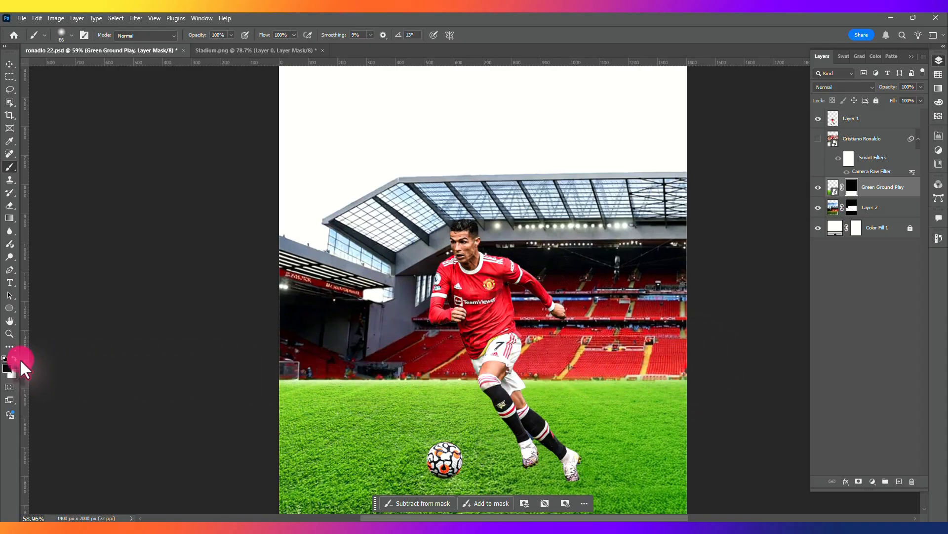
- Even out the pitch edge on the Green Ground Play mask with a white stroke and a straight soft round black stroke
left_click_drag(688, 394, 277, 384)
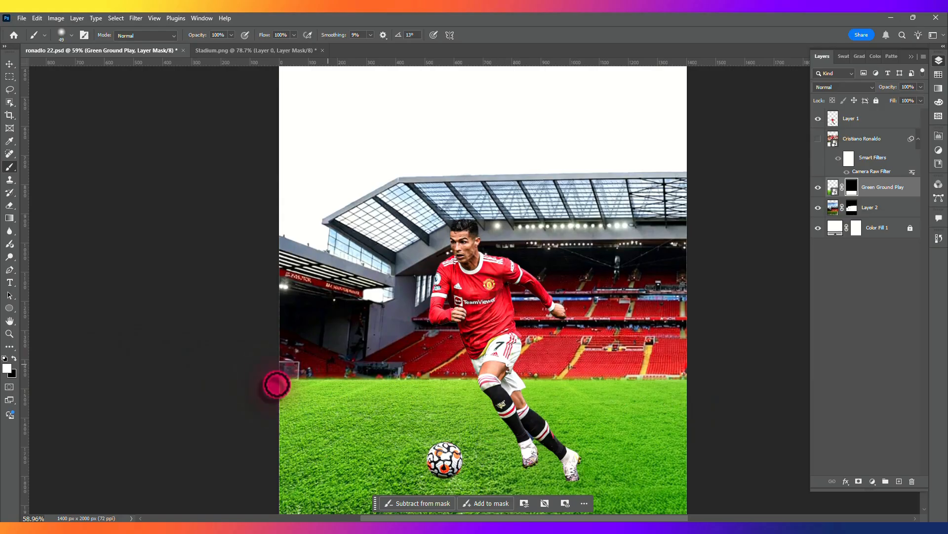
left_click(12, 356)
right_click(401, 320)
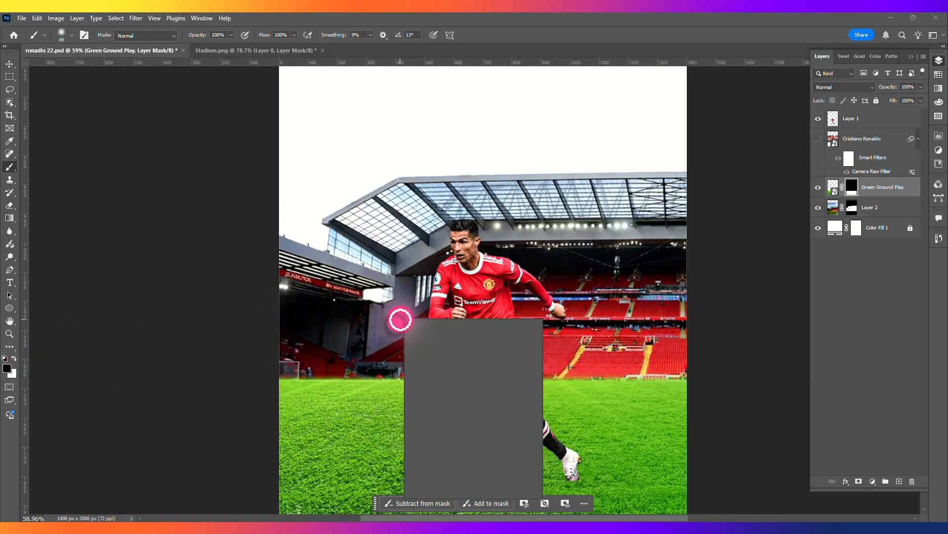
scroll(445, 443, "up", 5)
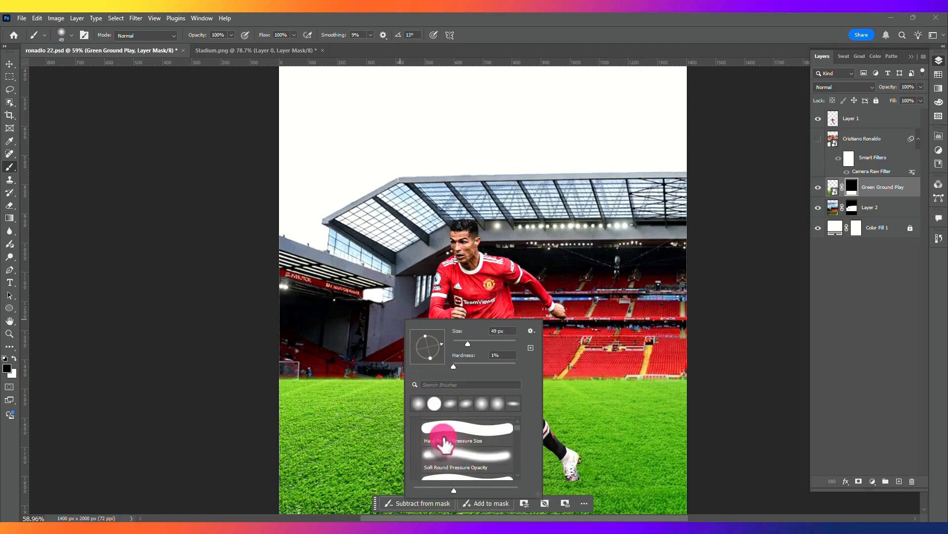
left_click(444, 441)
left_click(291, 377)
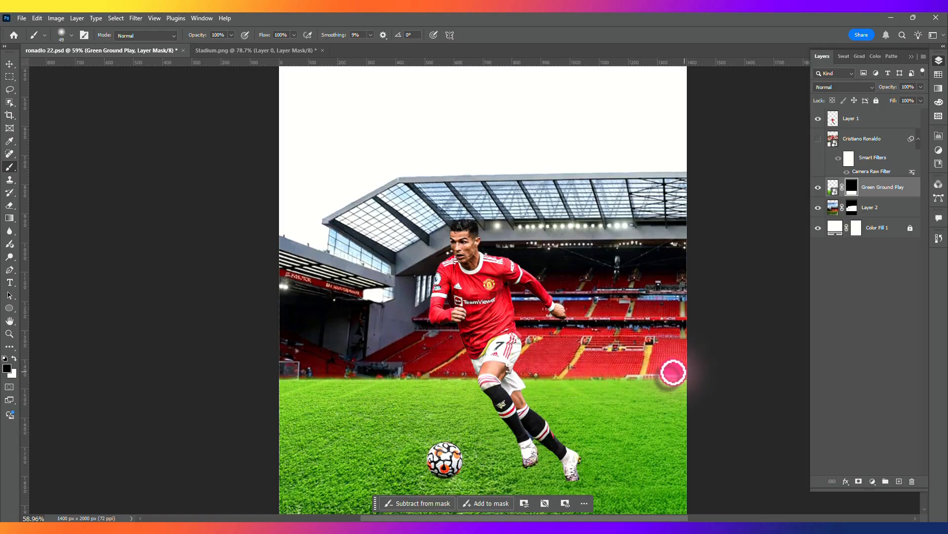
left_click(686, 373, "shift")
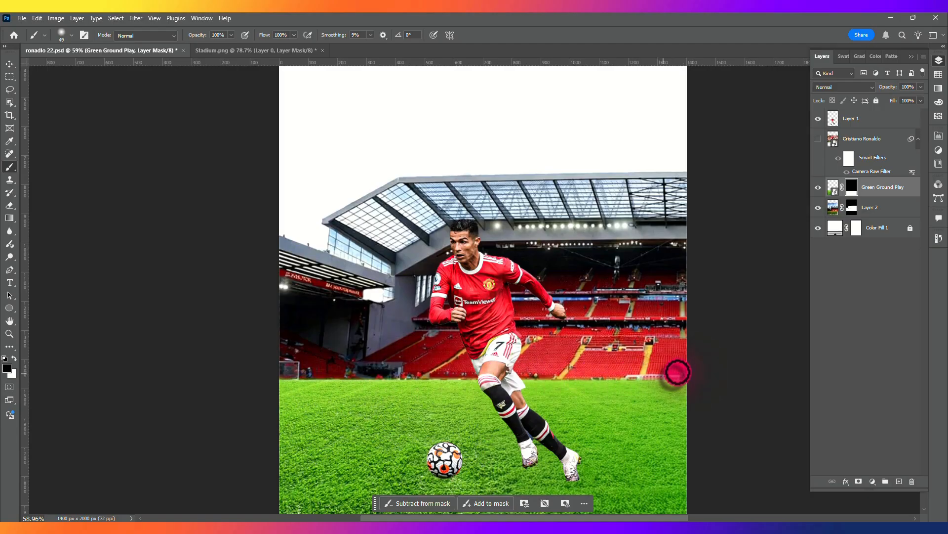
scroll(677, 372, "down", 3)
key("ctrl+0")
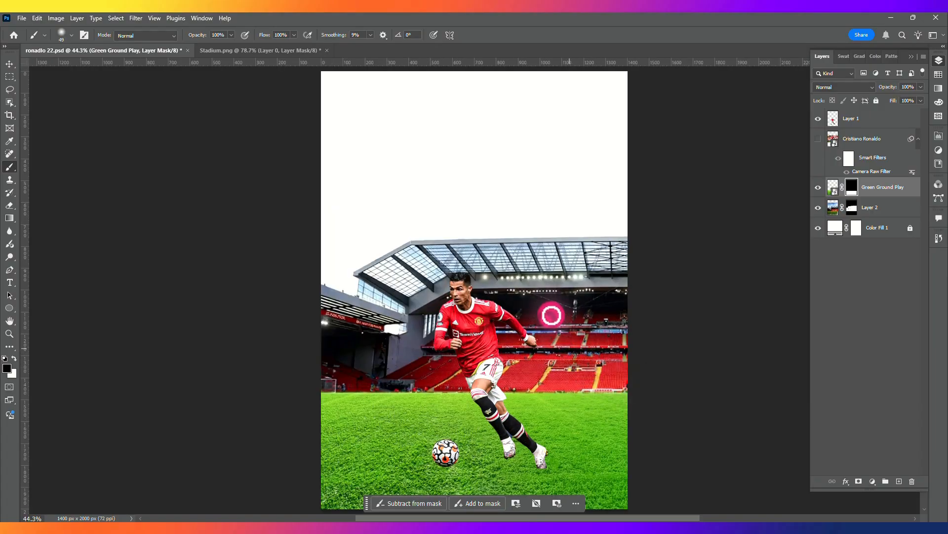
- Scale the stadium layer down to about 78% of its size, keeping its base behind the grass
left_click(523, 277)
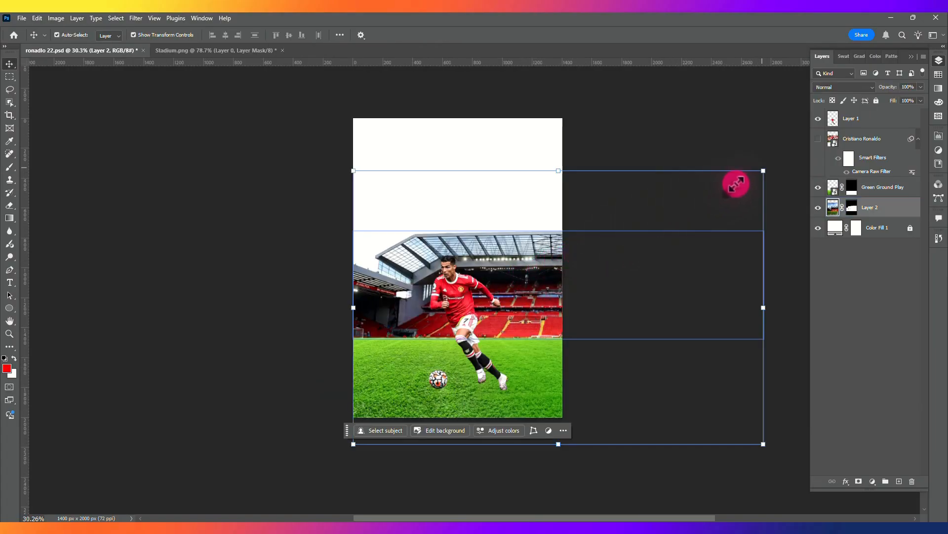
left_click_drag(763, 170, 680, 235)
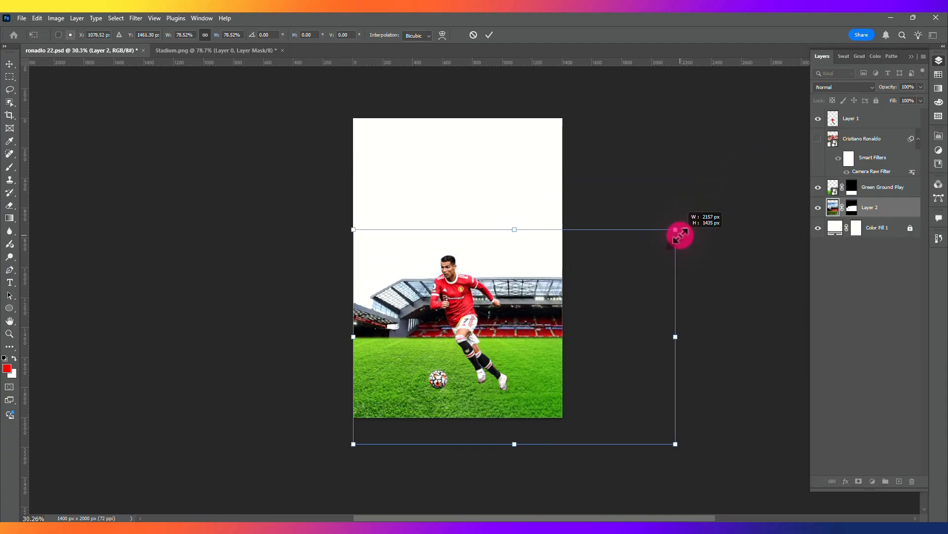
key("Return")
key("ctrl+0")
- Unlock the Color Fill 1 background layer and delete it
left_click(888, 230)
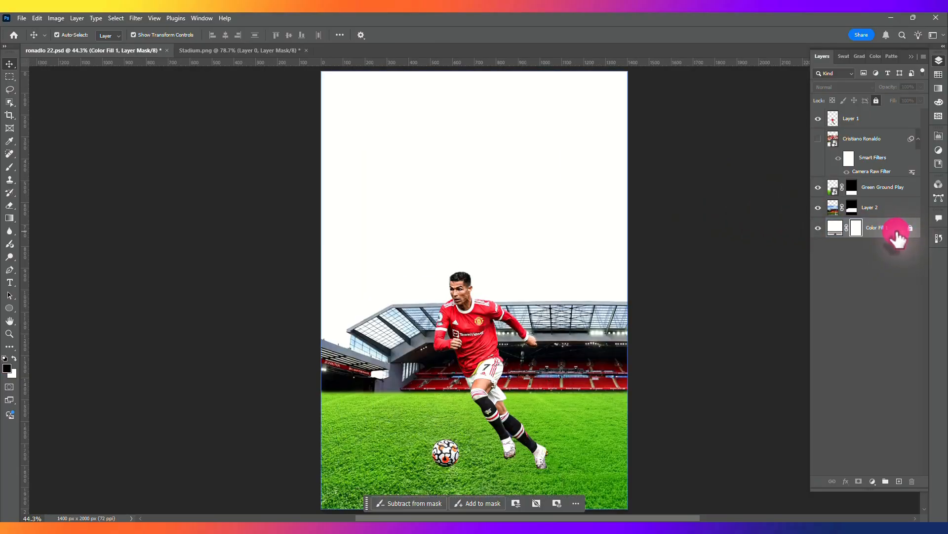
left_click(900, 232)
key("Delete")
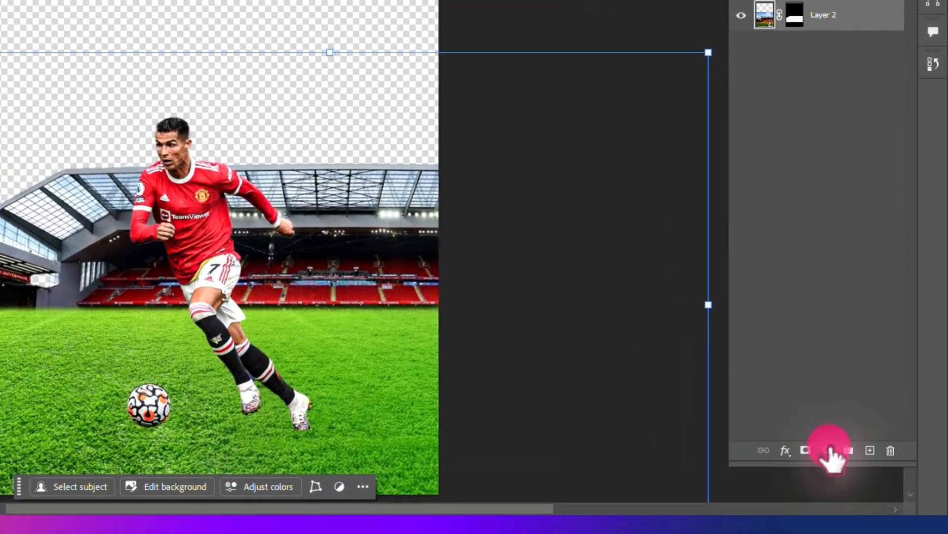
- Darken the stadium with a clipped Brightness/Contrast adjustment layer set to brightness -76 and contrast -5
left_click(847, 464)
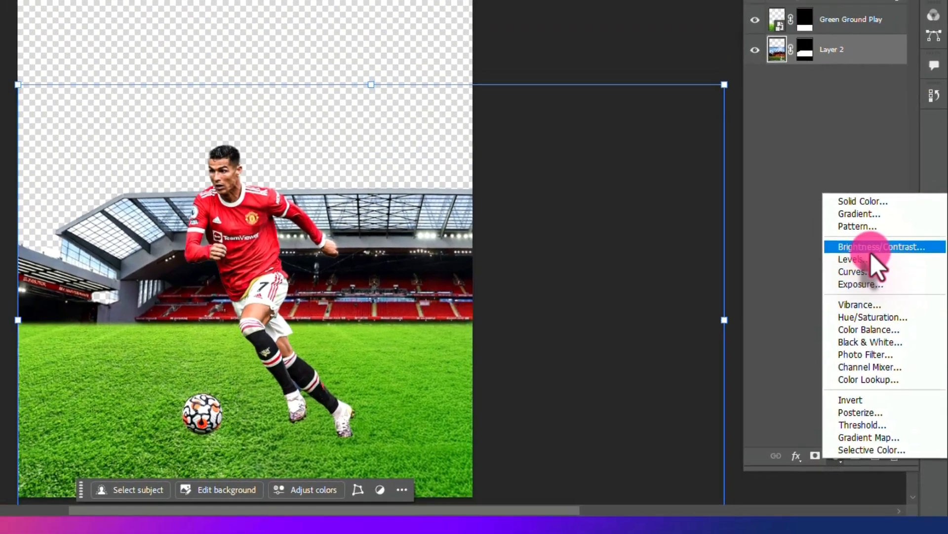
left_click(871, 250)
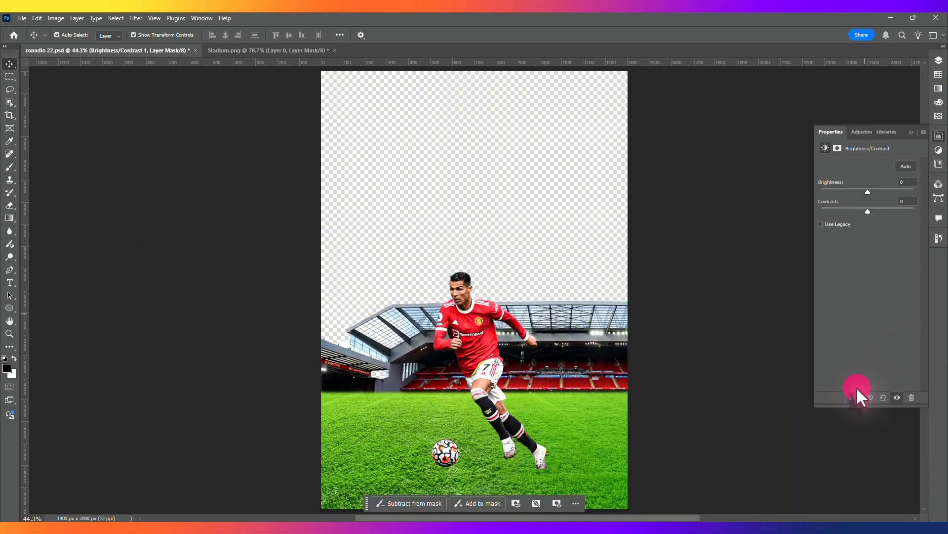
left_click_drag(868, 194, 845, 195)
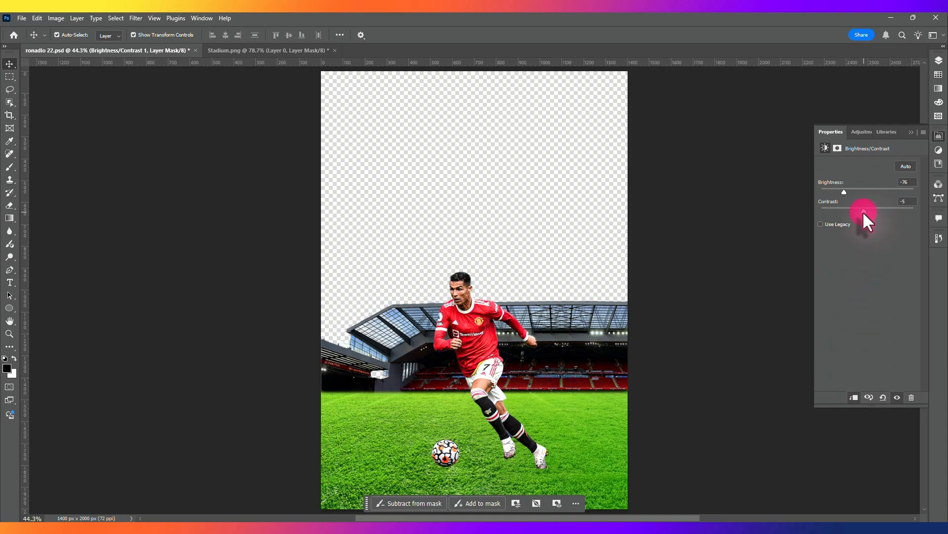
left_click(913, 131)
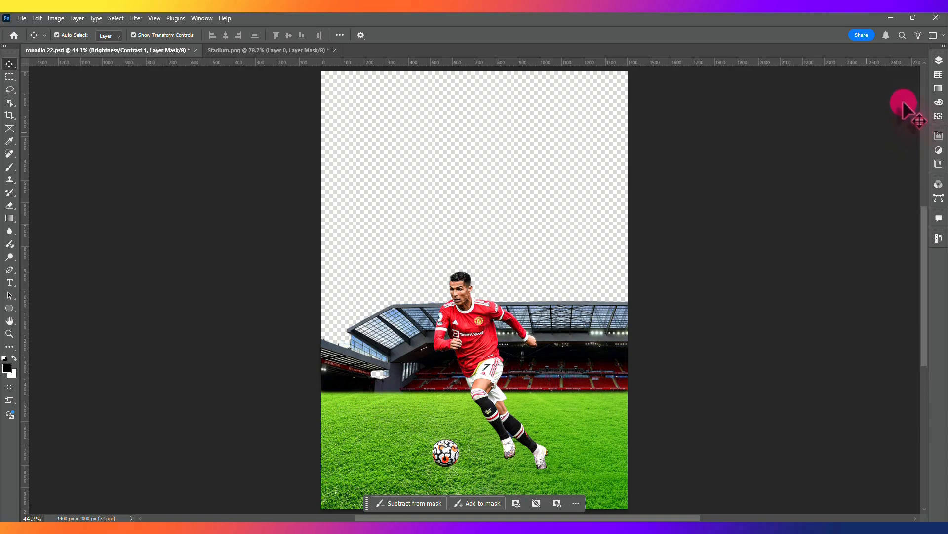
left_click(939, 61)
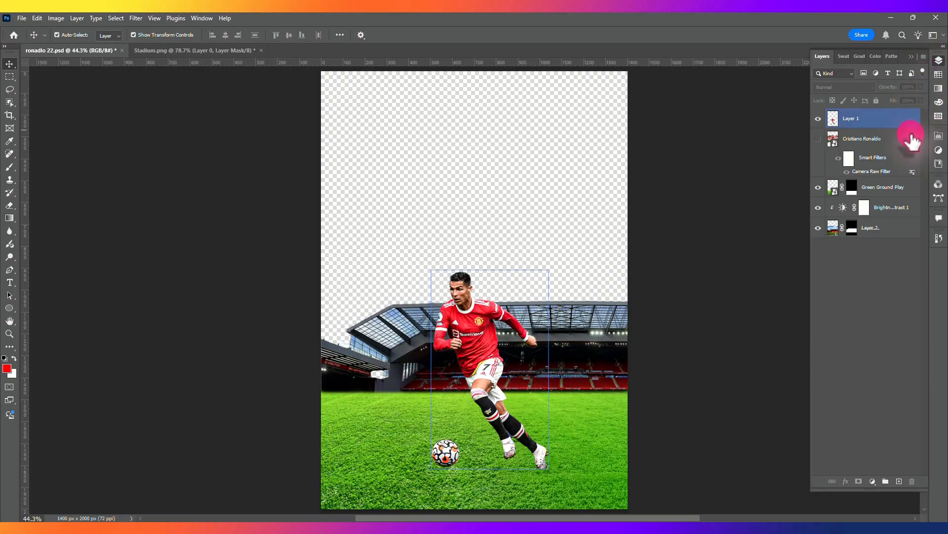
- Darken the Green Ground Play layer with a clipped Curves adjustment layer by lowering the curve's white point output
left_click(894, 191)
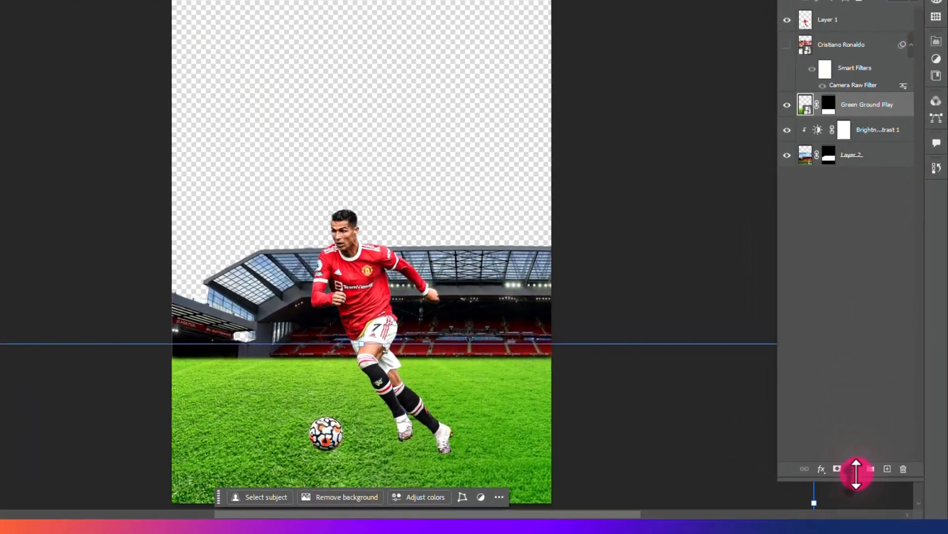
left_click(873, 481)
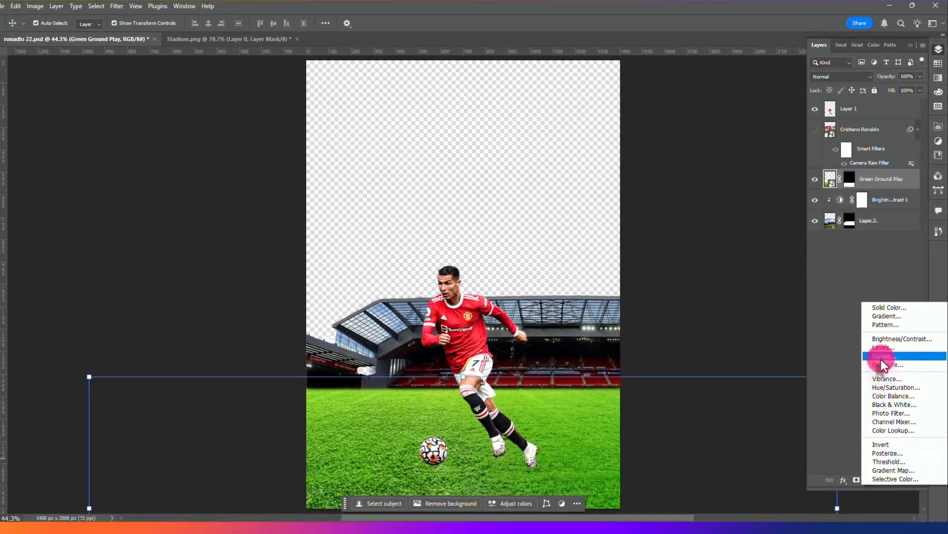
left_click(860, 301)
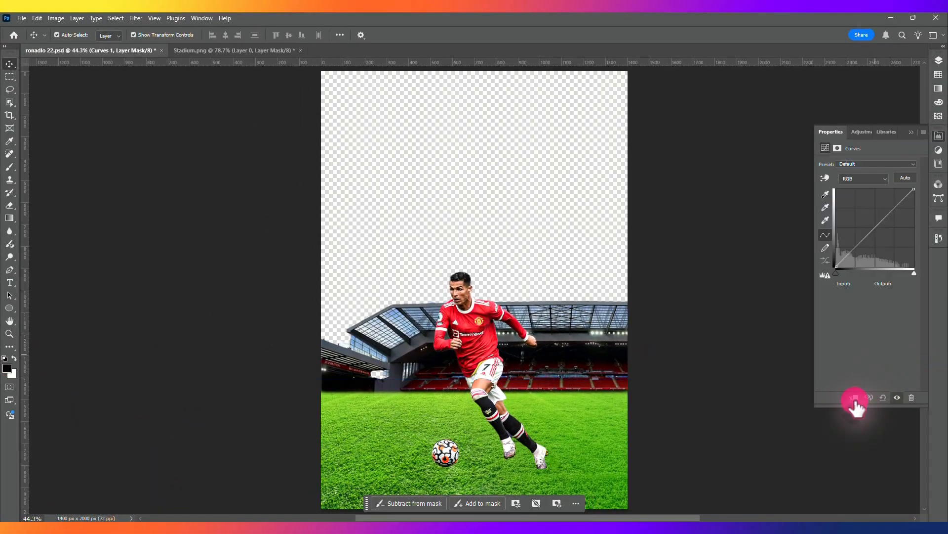
left_click_drag(916, 190, 916, 228)
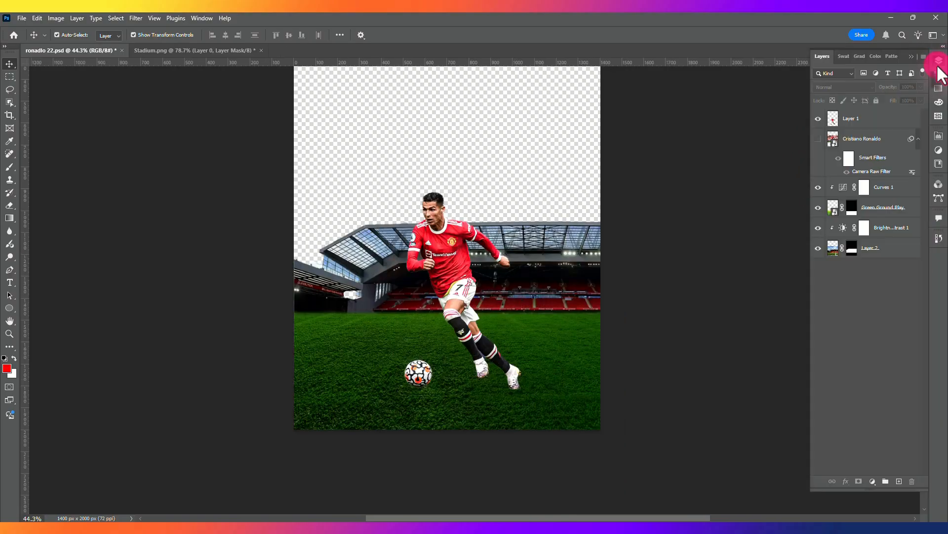
- Paint black on the Curves mask around the player and ball using a flattened soft round brush at 36% opacity and 60% flow
left_click(913, 119)
left_click(865, 193)
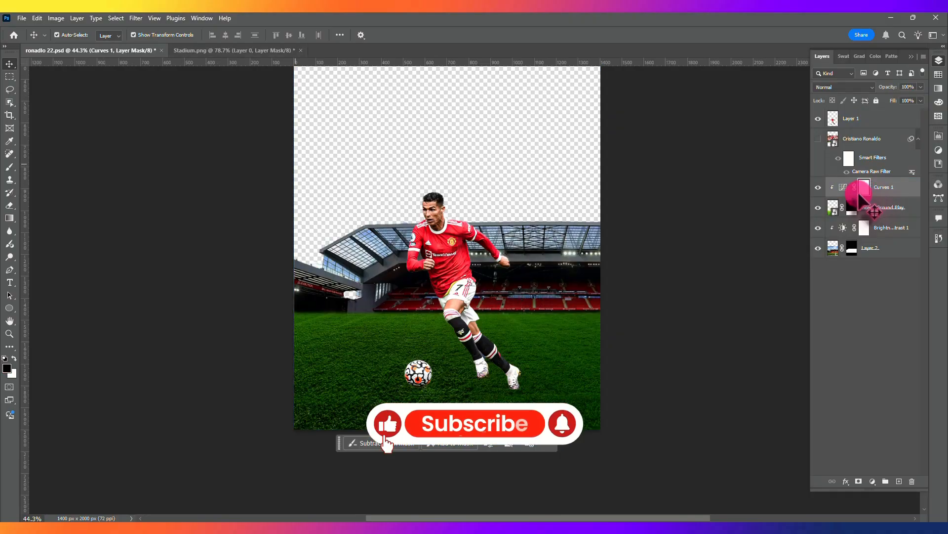
key("b")
mouse_move(401, 339)
left_mouse_down()
mouse_move(423, 340)
mouse_move(425, 317)
left_mouse_up()
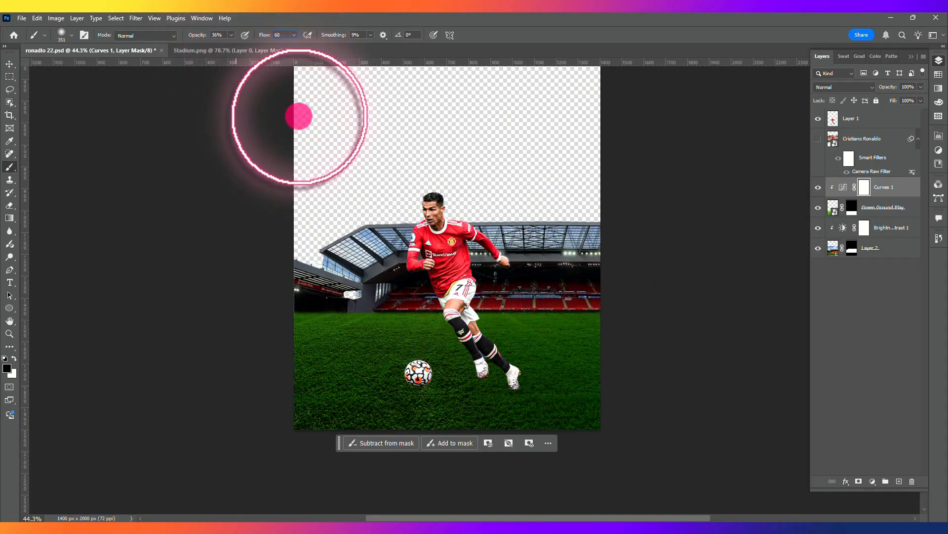
right_click(434, 330)
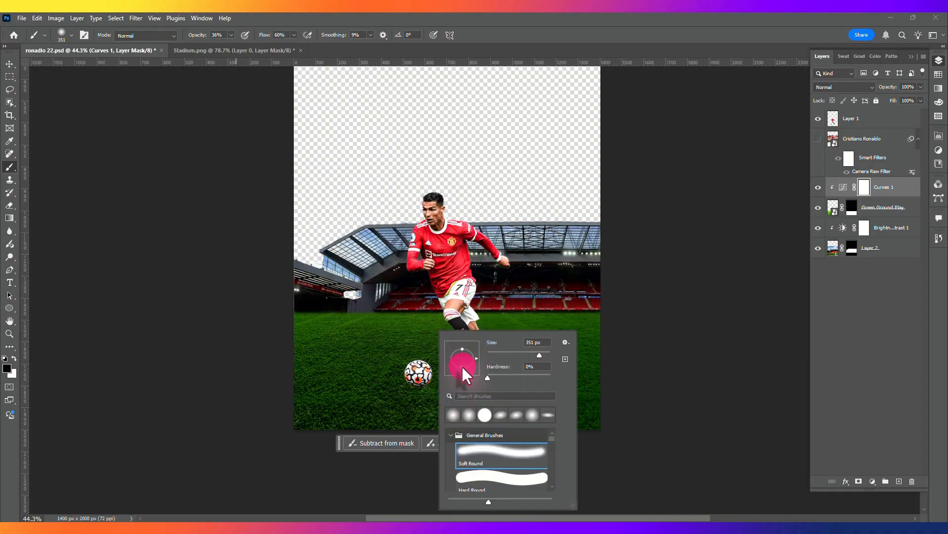
left_click_drag(414, 375, 435, 374)
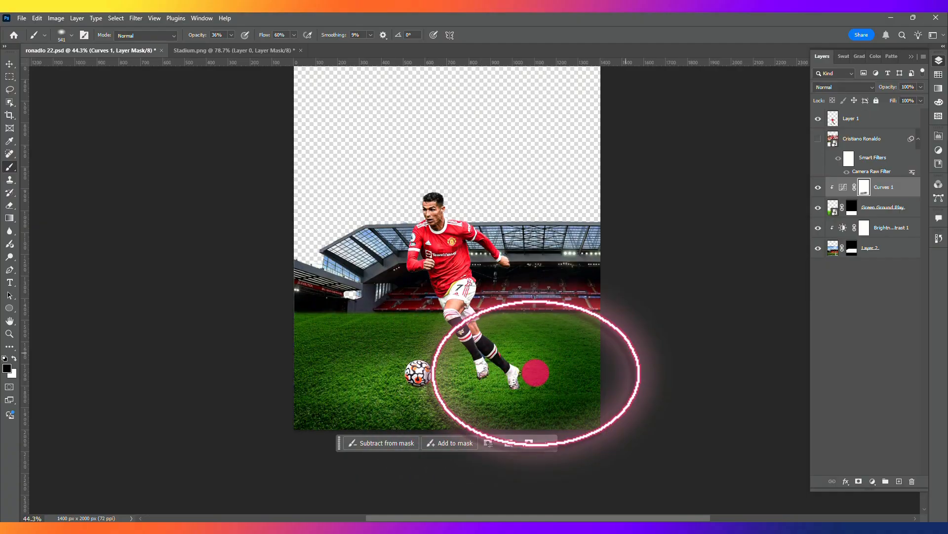
- Refine the light pool on the Curves mask by painting white over the overly bright grass and restoring black as foreground colour
scroll(535, 373, "down", 1)
left_click(14, 357)
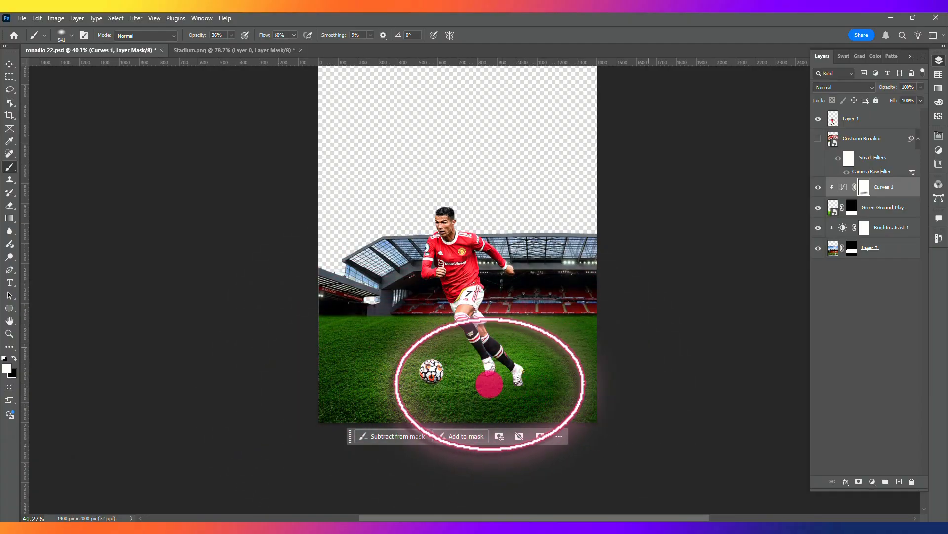
left_click(14, 359)
scroll(607, 280, "down", 2)
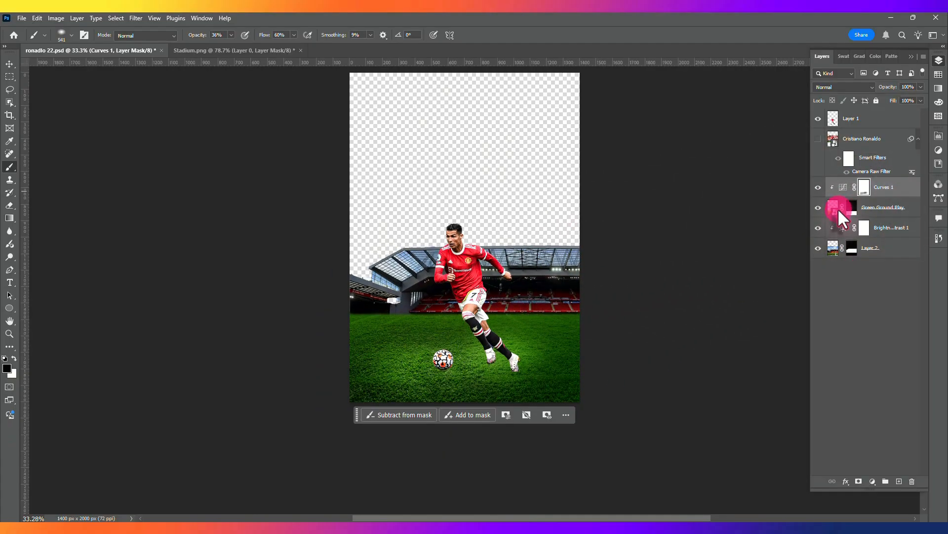
- Enlarge the player and ball on Layer 1 to about 120%, keeping the feet near their place on the grass
left_click(849, 126)
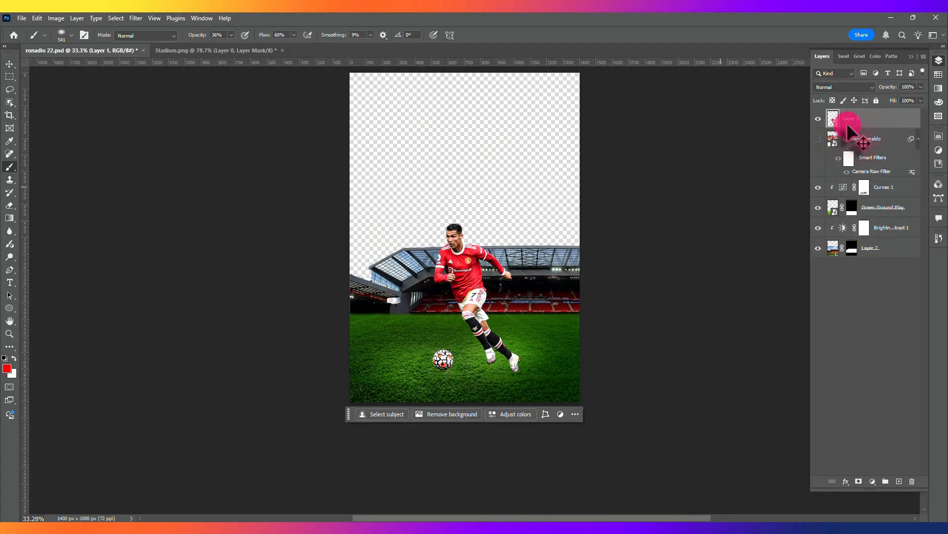
key("ctrl+t")
left_click_drag(432, 221, 421, 203)
left_click(685, 211)
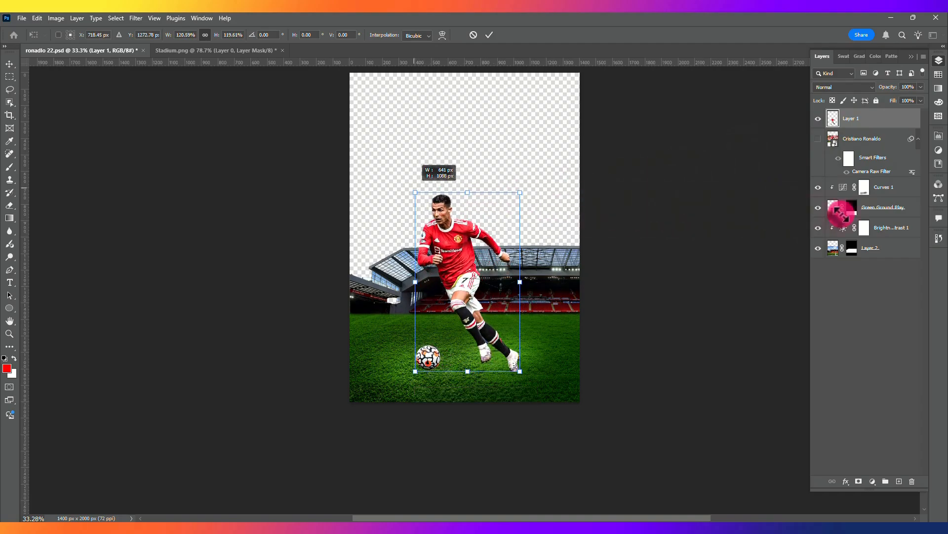
- Add a new empty layer between the player cut-out and the hidden original photo layer
left_click(864, 130)
left_click(864, 139)
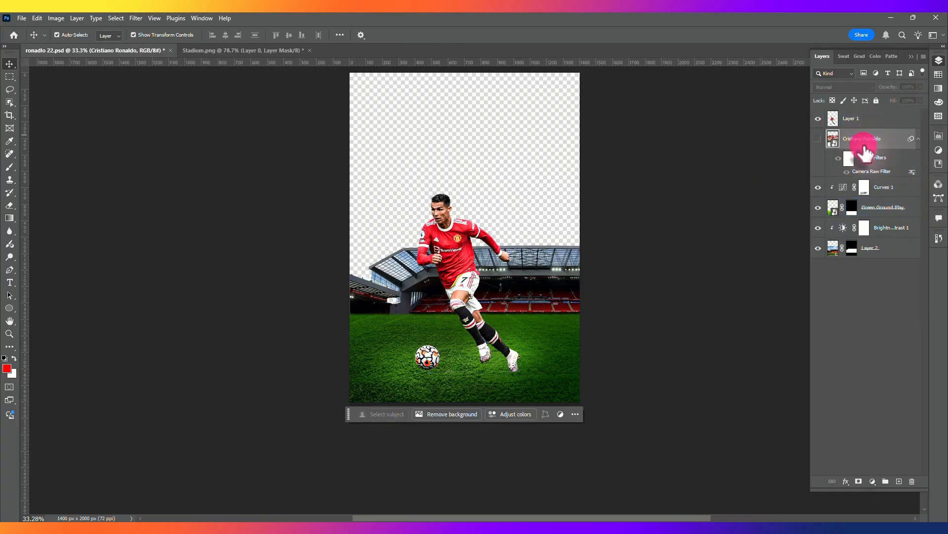
left_click(899, 482)
- Paint a black contact shadow under the planted boot with a flattened 64 px soft round brush at 36% opacity
key("b")
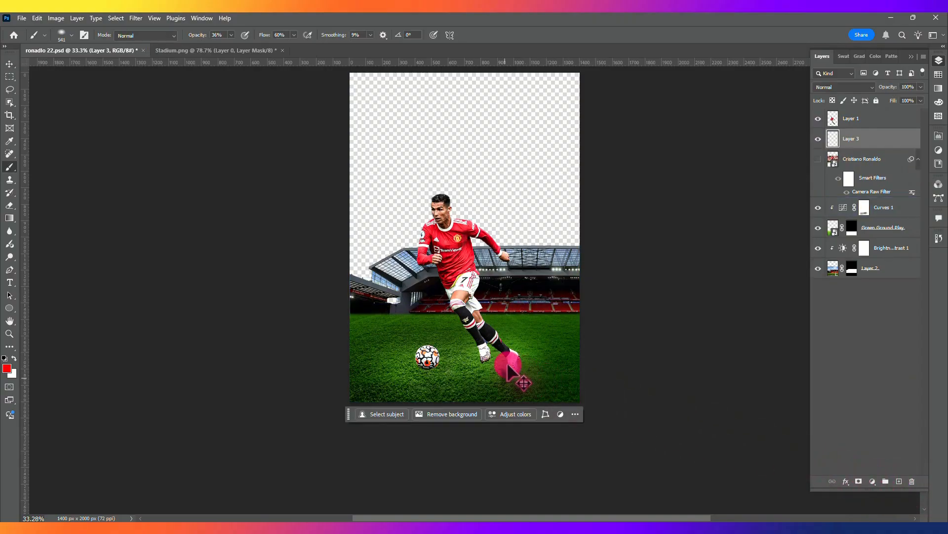
scroll(509, 365, "up", 5)
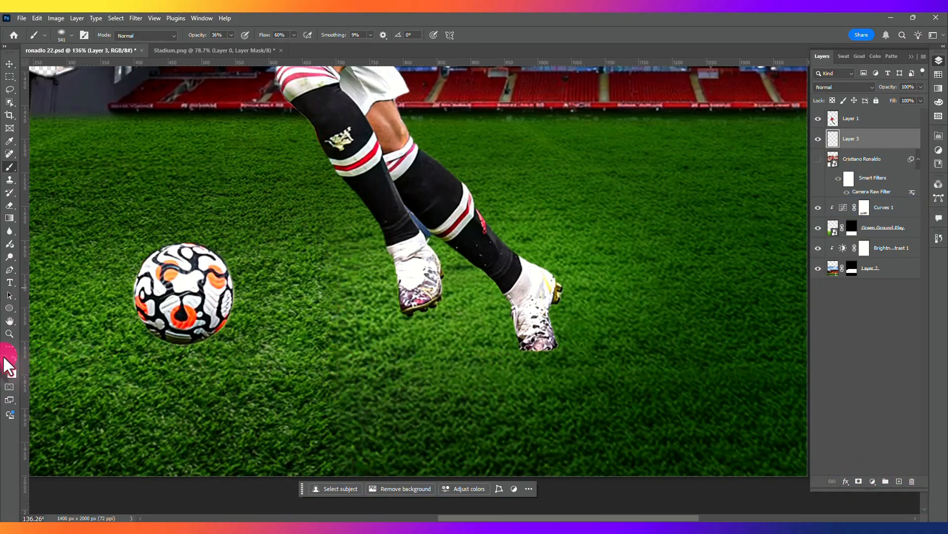
left_click_drag(489, 343, 352, 343)
right_click(519, 337)
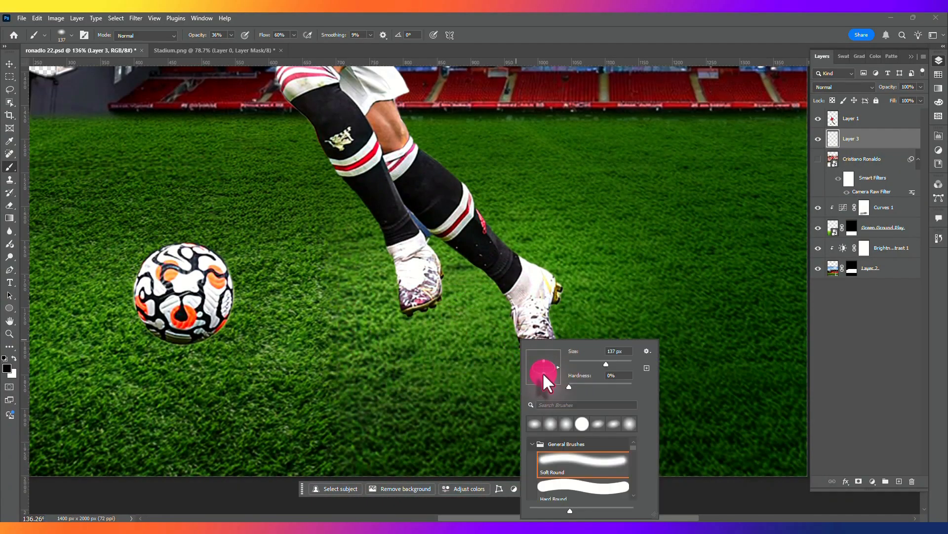
left_click(450, 325)
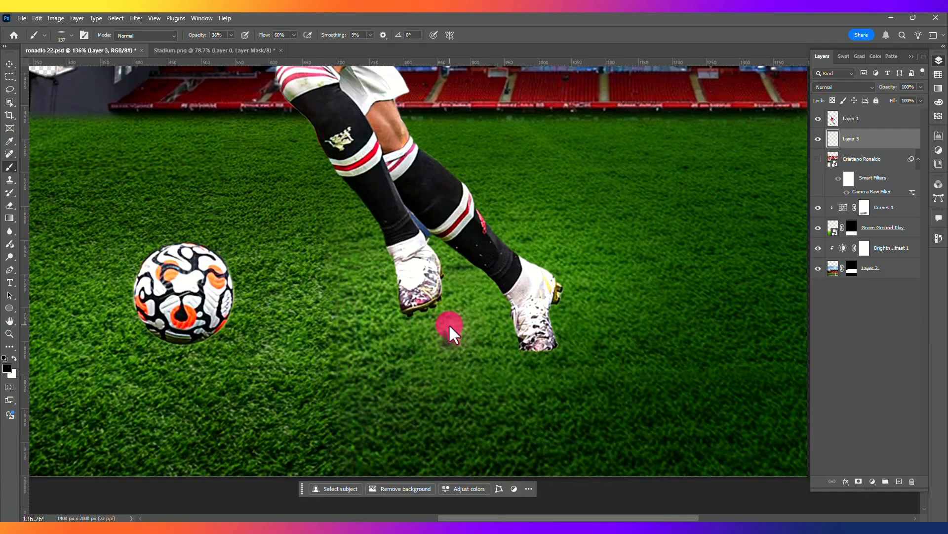
mouse_move(538, 350)
left_mouse_down()
mouse_move(504, 352)
mouse_move(716, 366)
mouse_move(498, 344)
left_mouse_up()
left_click_drag(529, 341, 524, 341)
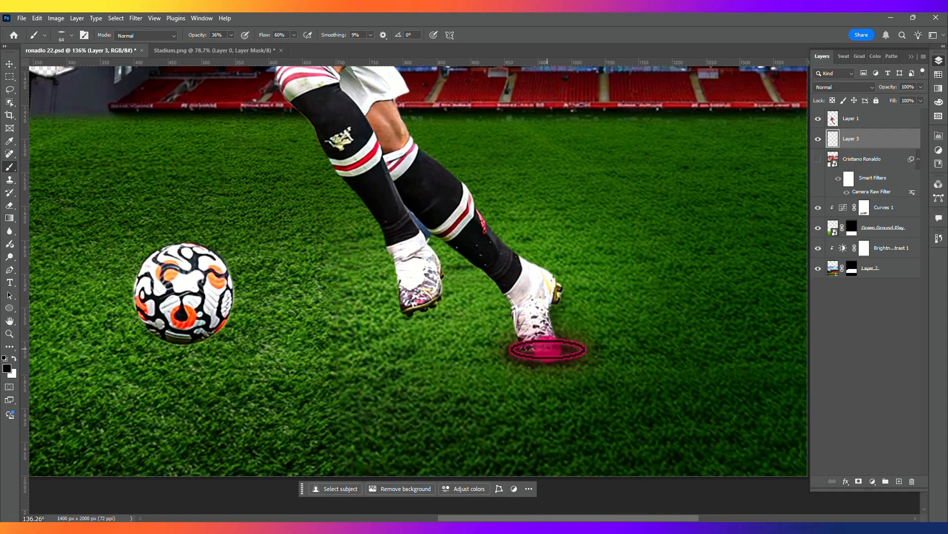
- Angle the flattened brush tip to 27° and shade beneath the sole of the boot nearer the ball
scroll(430, 317, "up", 2)
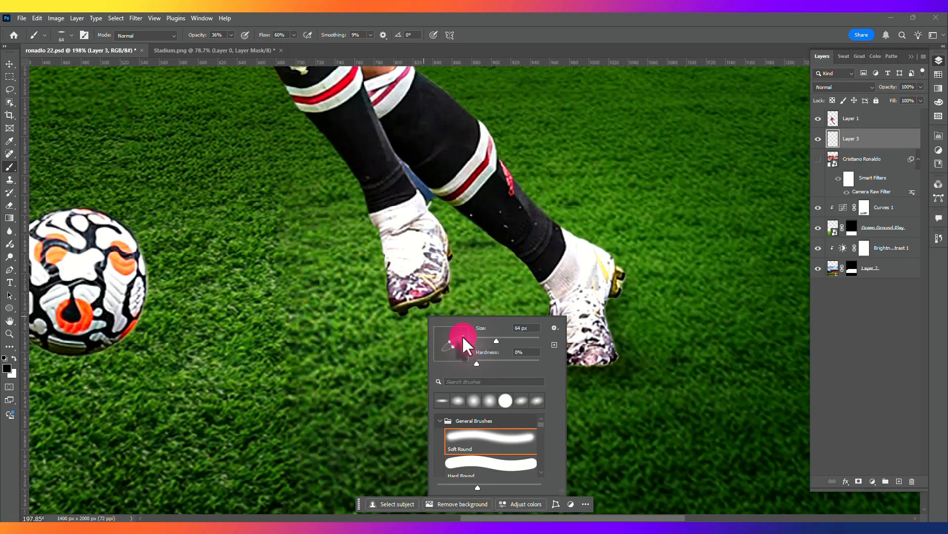
left_click_drag(461, 334, 463, 336)
left_click(420, 300)
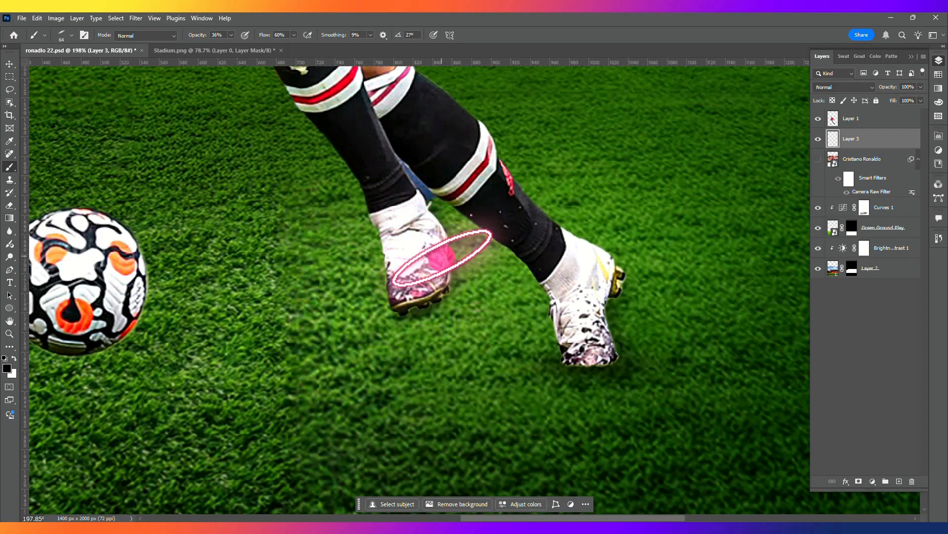
- Paint a dark contact shadow under the ball with a level, flattened brush, raising the brush opacity to 80%
scroll(442, 257, "down", 3)
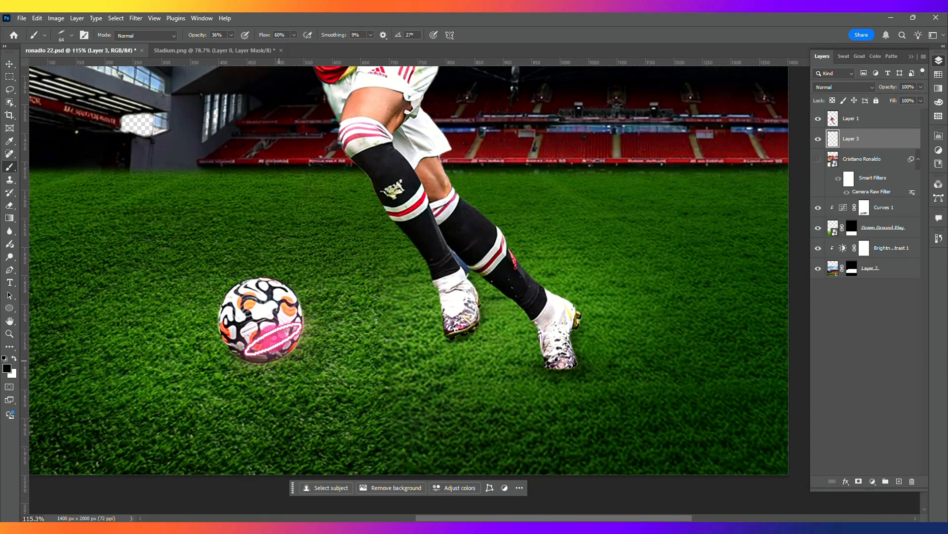
scroll(273, 341, "up", 2)
right_click(275, 340)
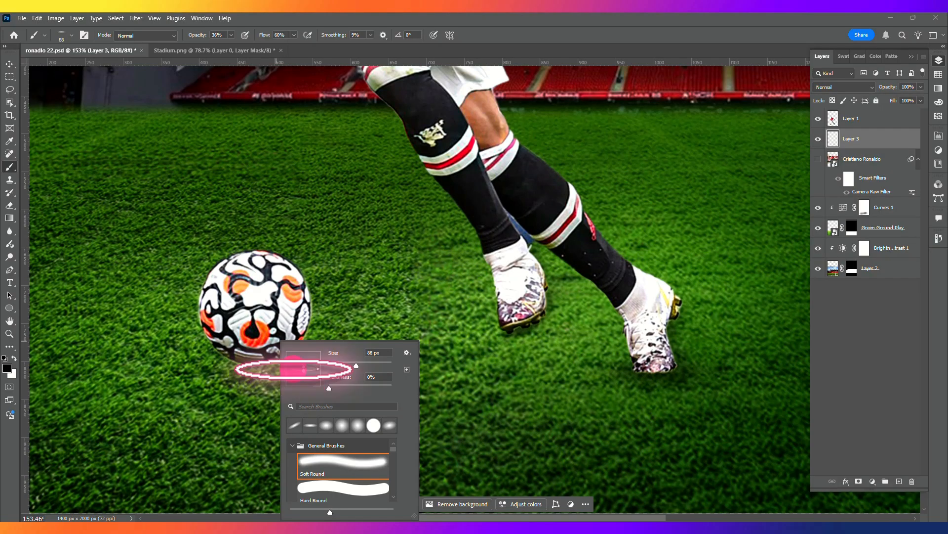
left_click_drag(261, 366, 267, 367)
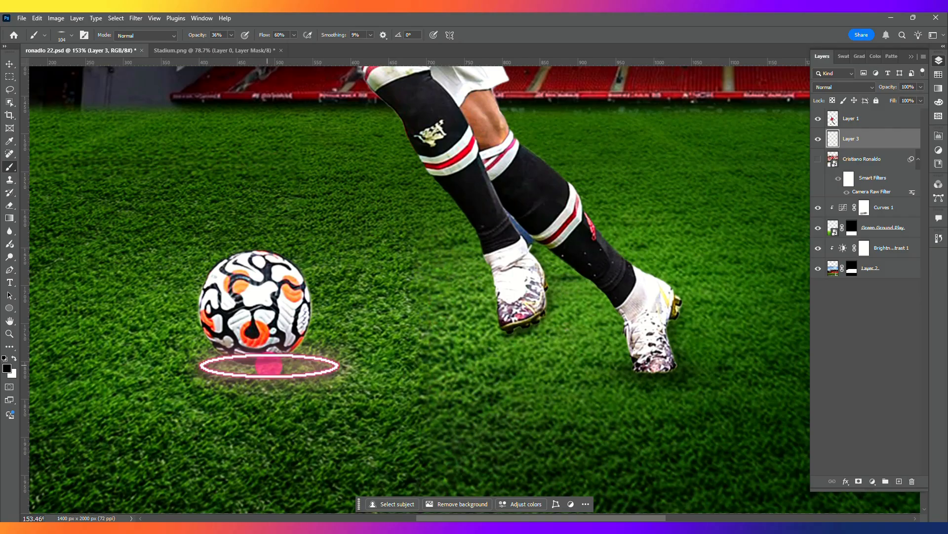
left_click_drag(232, 37, 252, 155)
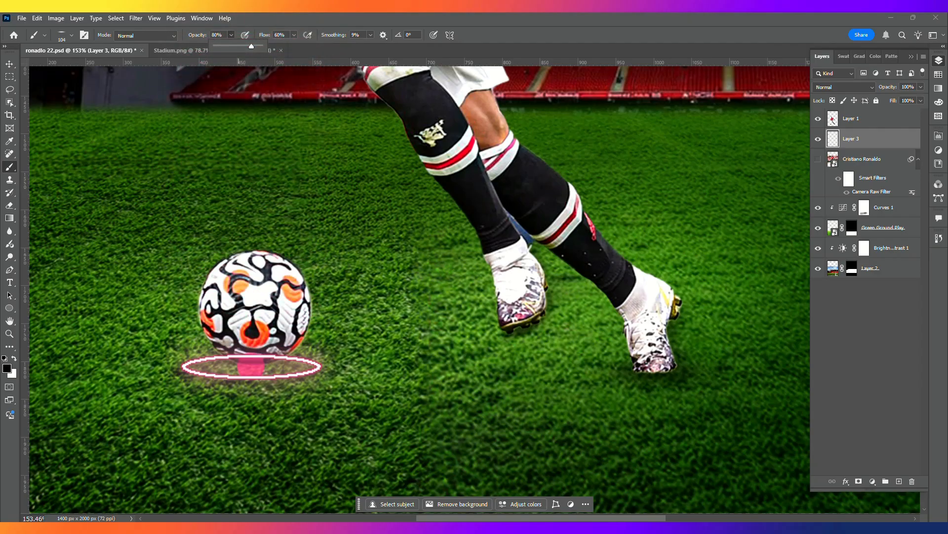
left_click_drag(265, 368, 273, 369)
left_click(255, 368)
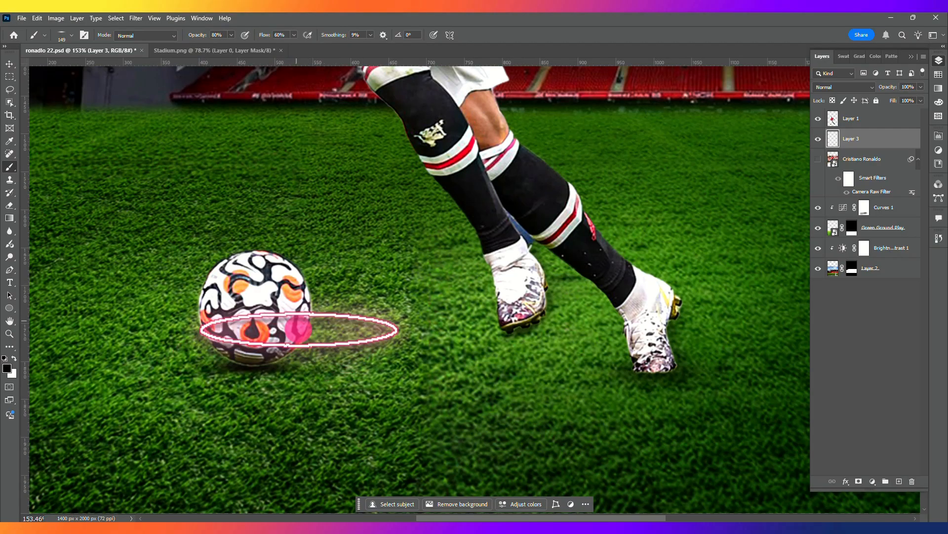
- Extend the ball's shadow over the surrounding grass using a rounder 149 px soft brush tip
right_click(303, 329)
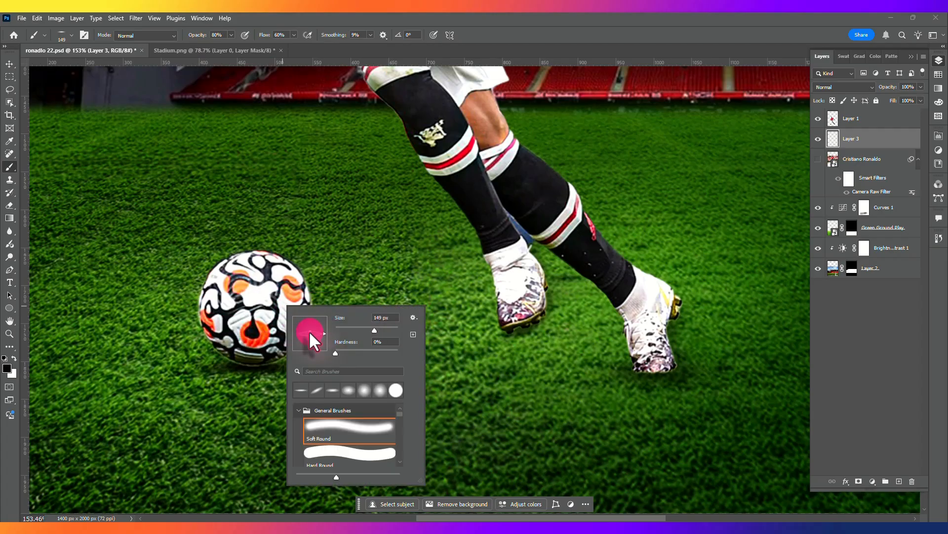
left_click_drag(310, 329, 309, 328)
left_click(281, 304)
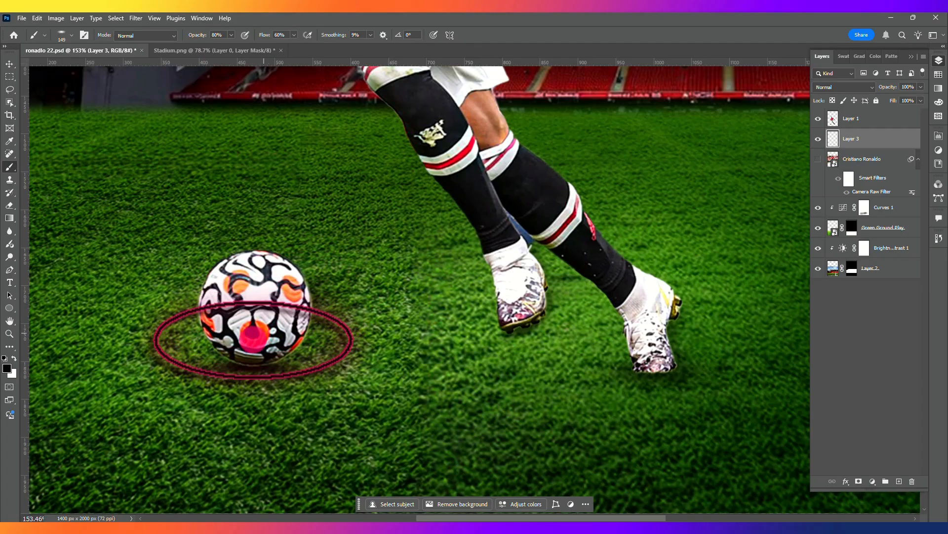
left_click_drag(258, 349, 247, 356)
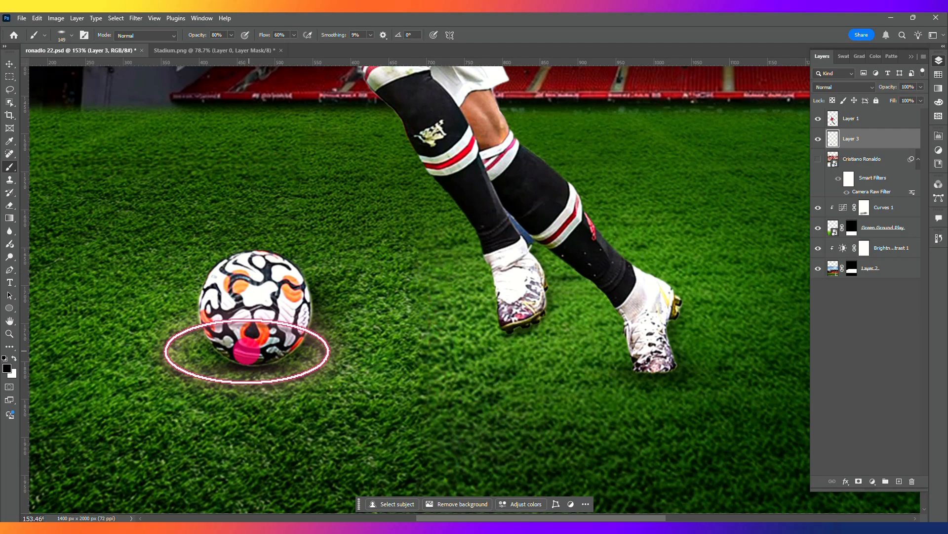
scroll(321, 346, "down", 1)
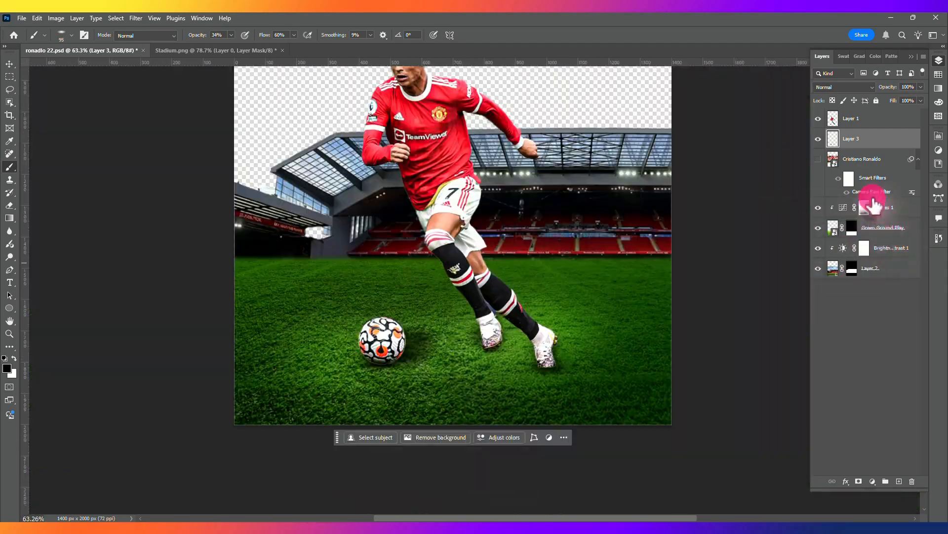
- Duplicate Layer 1 beneath the original and flip the copy vertically, placing it lower so the mirrored feet meet the boots
left_click(834, 120)
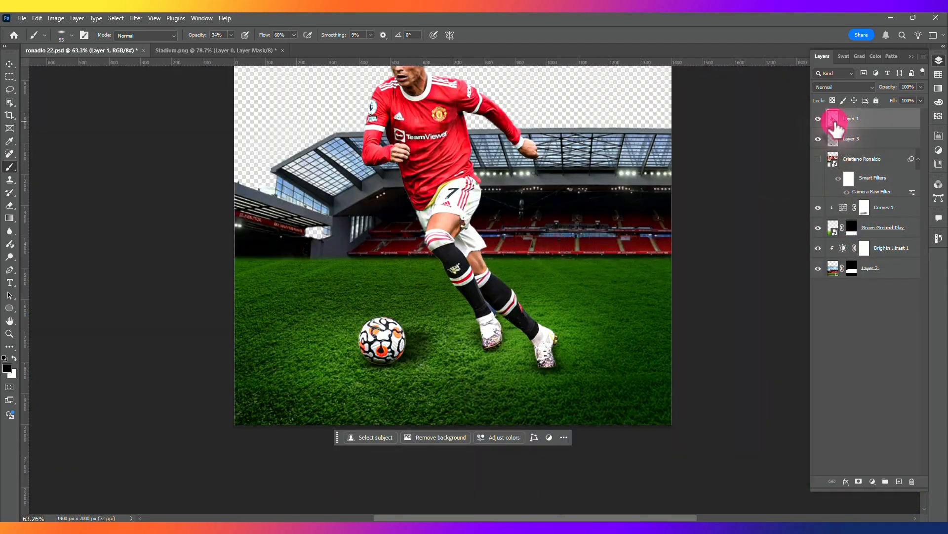
left_click_drag(848, 120, 849, 147)
key("ctrl+t")
scroll(636, 198, "down", 4)
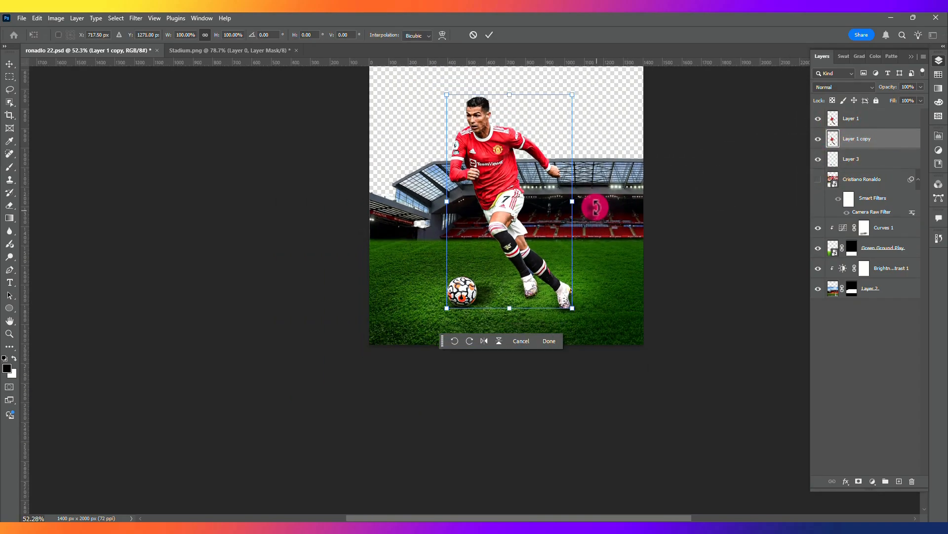
left_click(529, 307)
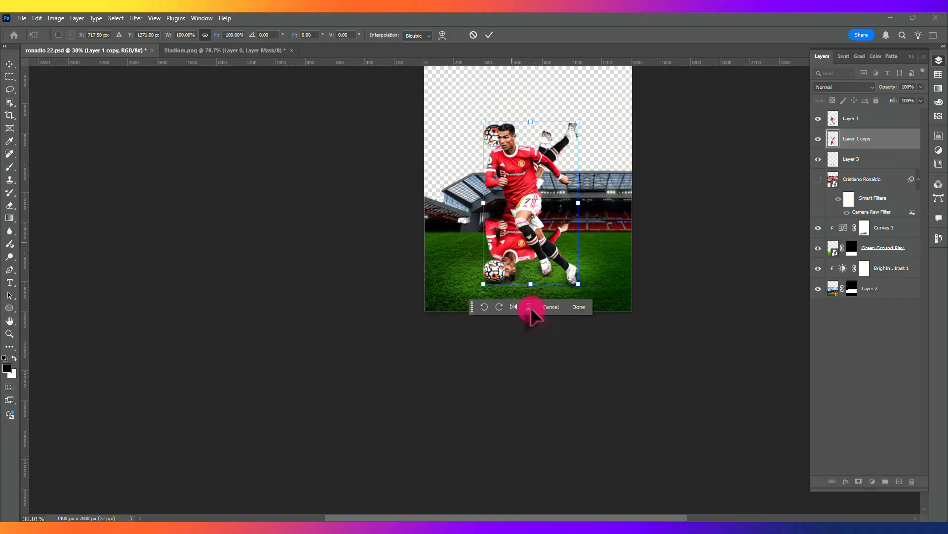
mouse_move(518, 240)
left_mouse_down()
mouse_move(494, 296)
mouse_move(506, 405)
mouse_move(515, 397)
left_mouse_up()
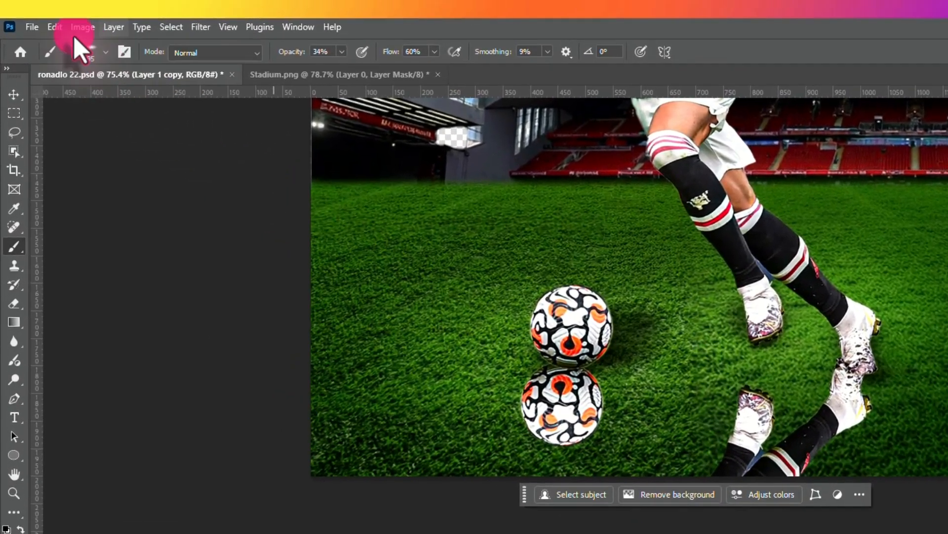
- Puppet Warp the flipped copy, pinning the body and legs and pulling both mirrored feet up to the player's boots
left_click(56, 26)
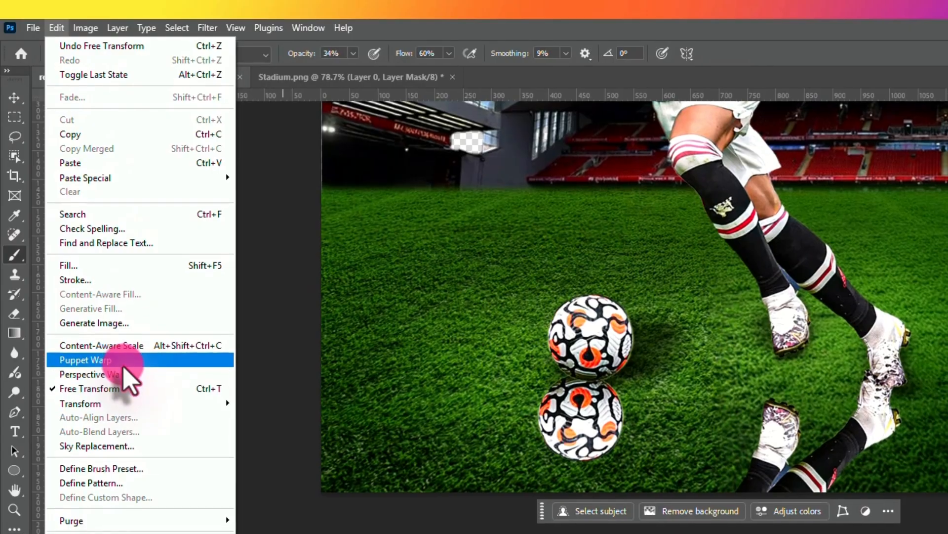
left_click(124, 360)
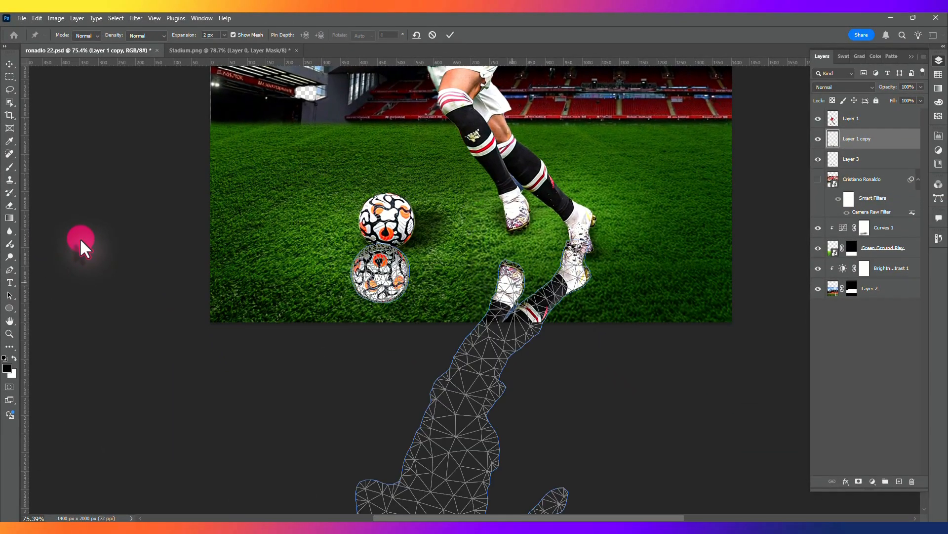
scroll(453, 357, "down", 5)
left_click(472, 364)
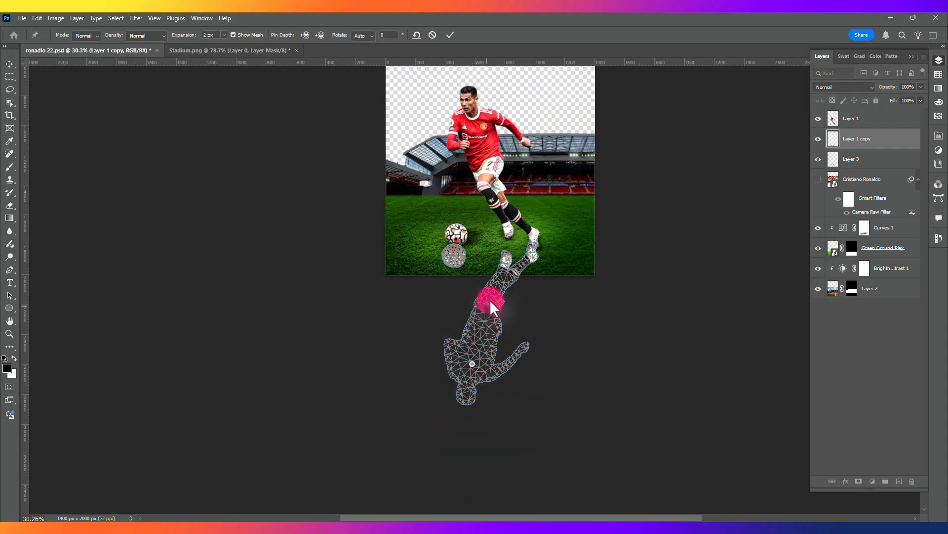
left_click(508, 256)
scroll(509, 256, "up", 4)
left_click_drag(506, 219, 514, 210)
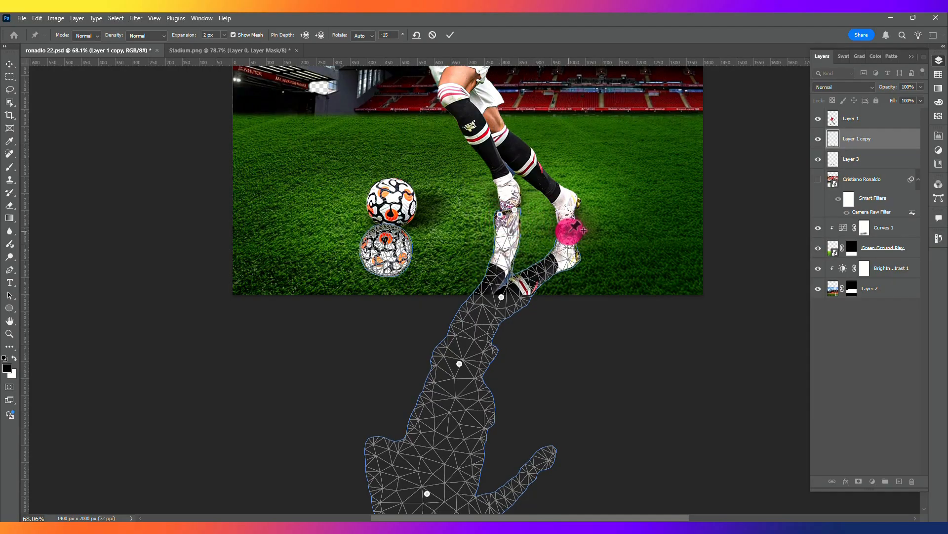
left_click_drag(574, 227, 581, 227)
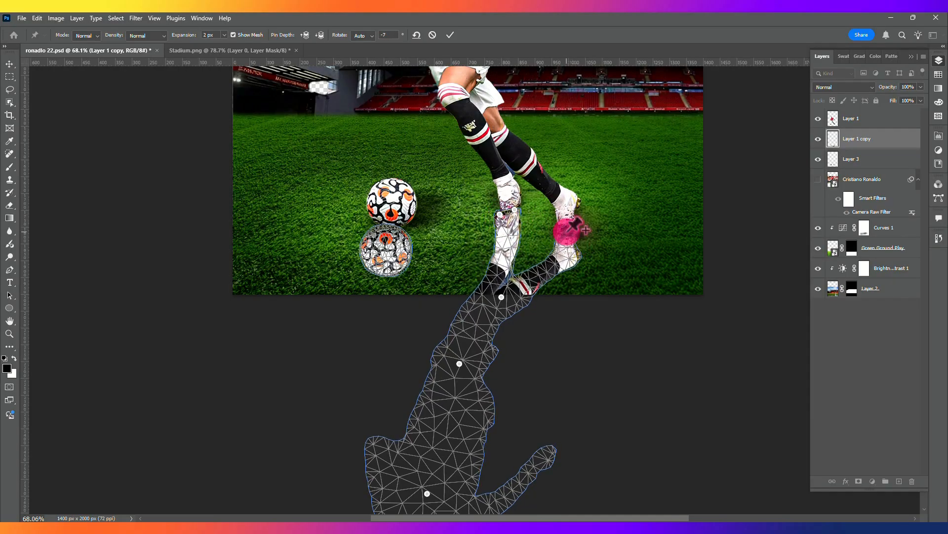
scroll(575, 229, "down", 2)
key("Return")
key("b")
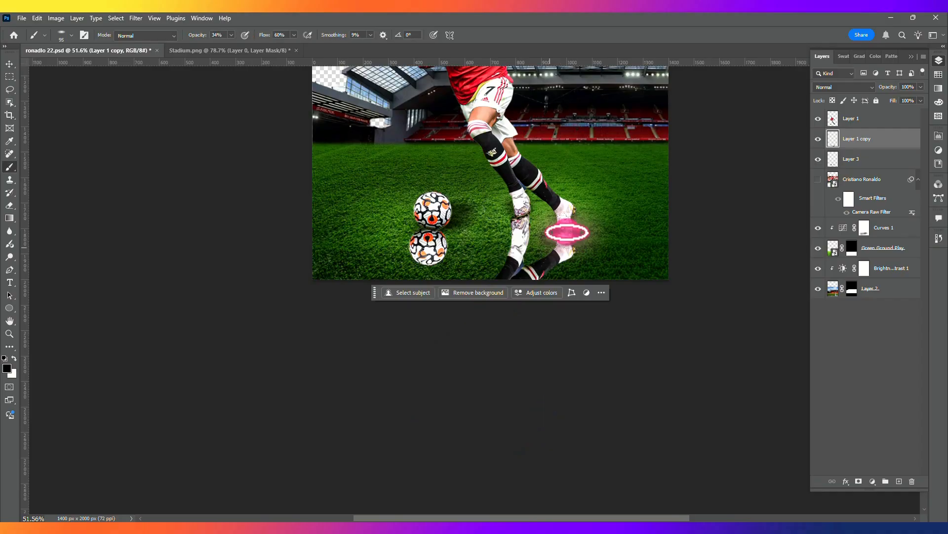
- Transform the flipped copy into a flattened, slanted figure lying on the grass behind the player, aligned with the ball and boots
key("ctrl+t")
scroll(547, 254, "down", 3)
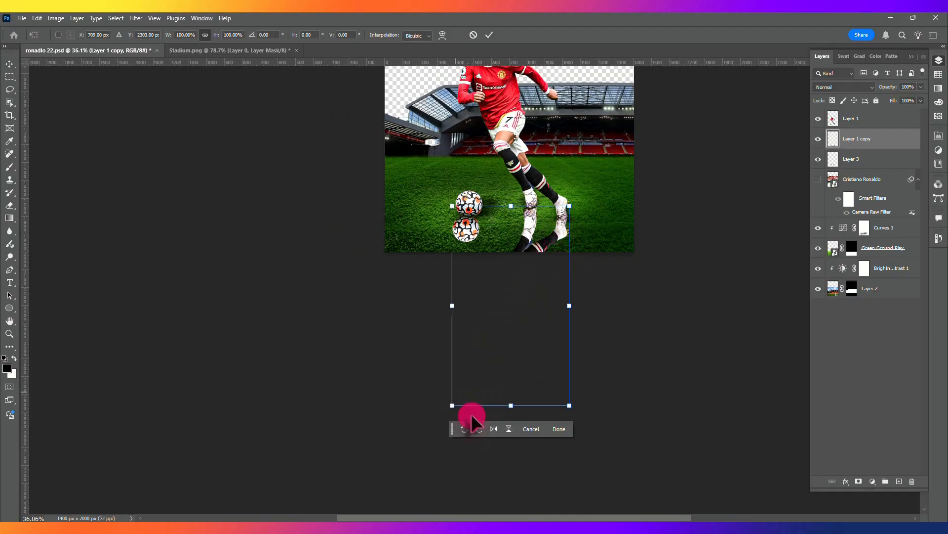
scroll(470, 417, "up", 2)
left_click_drag(523, 456, 448, 252)
left_click_drag(374, 305, 409, 300)
left_click_drag(397, 267, 386, 281)
left_click_drag(519, 278, 520, 279)
key("Return")
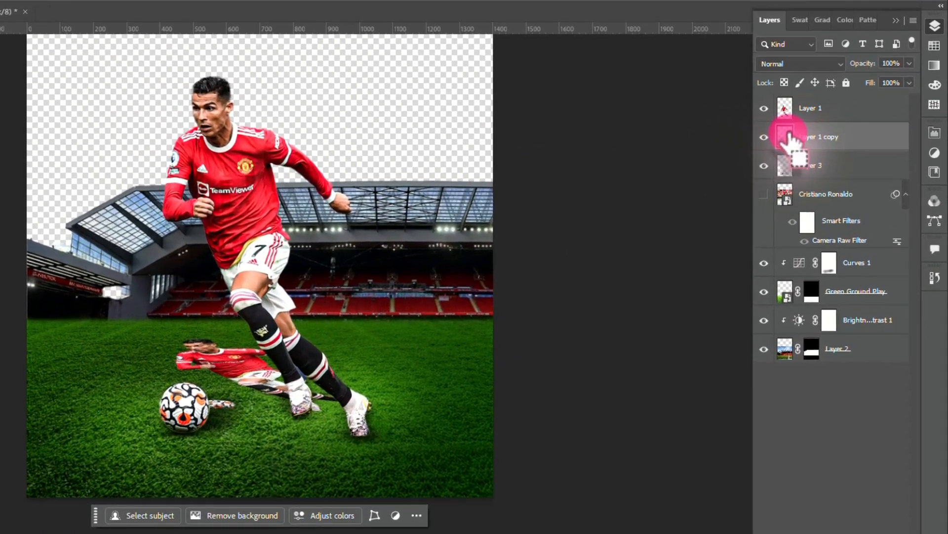
- Fill the flattened copy's outline with black as a cast shadow and clear the selection
left_click(795, 140, "ctrl")
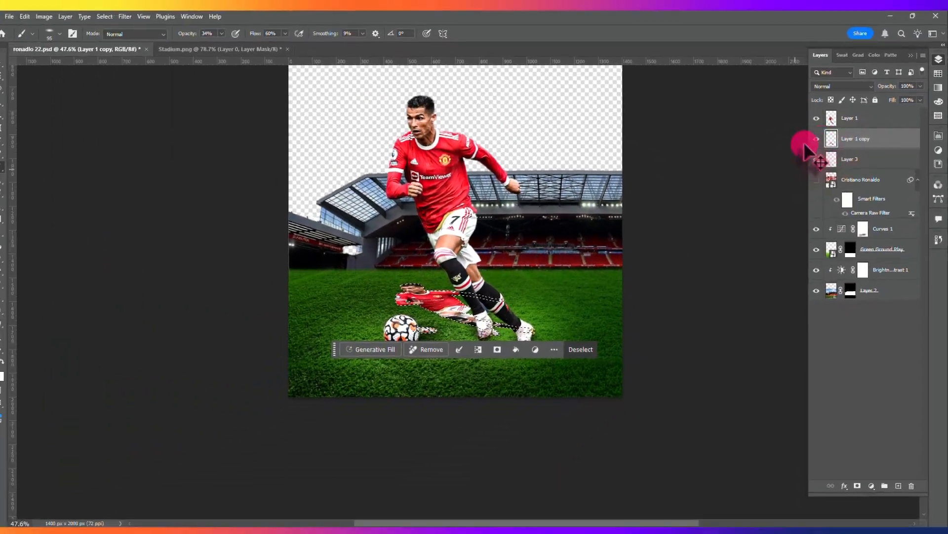
left_click(14, 358)
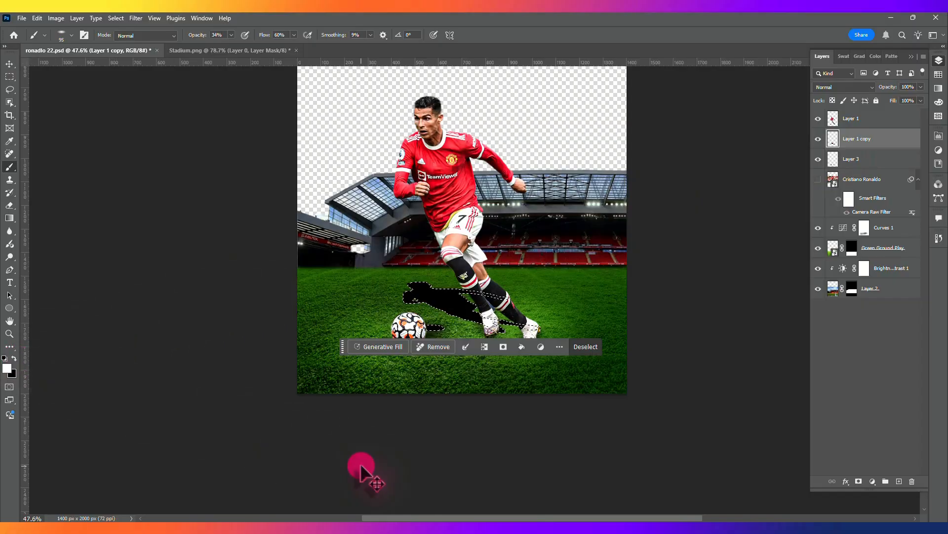
key("ctrl+d")
left_click_drag(465, 213, 383, 369)
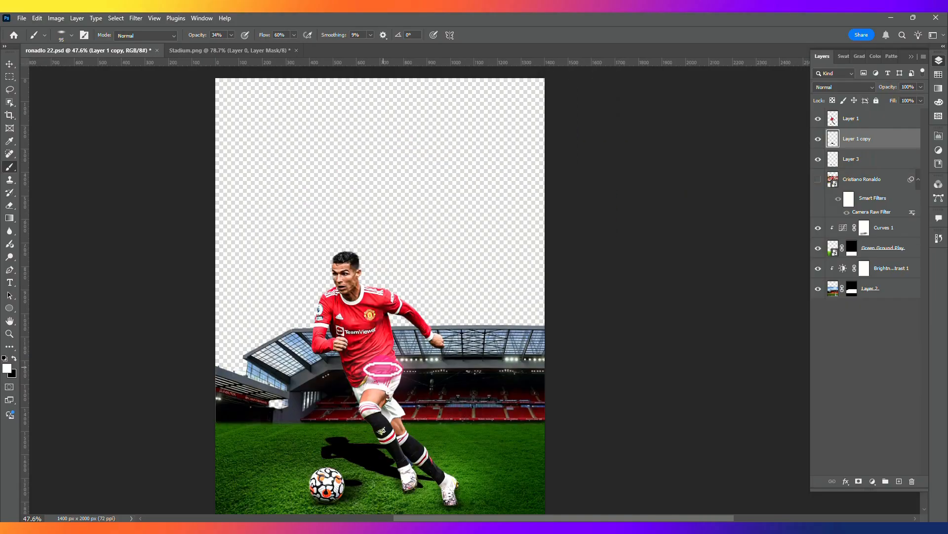
scroll(383, 353, "down", 2)
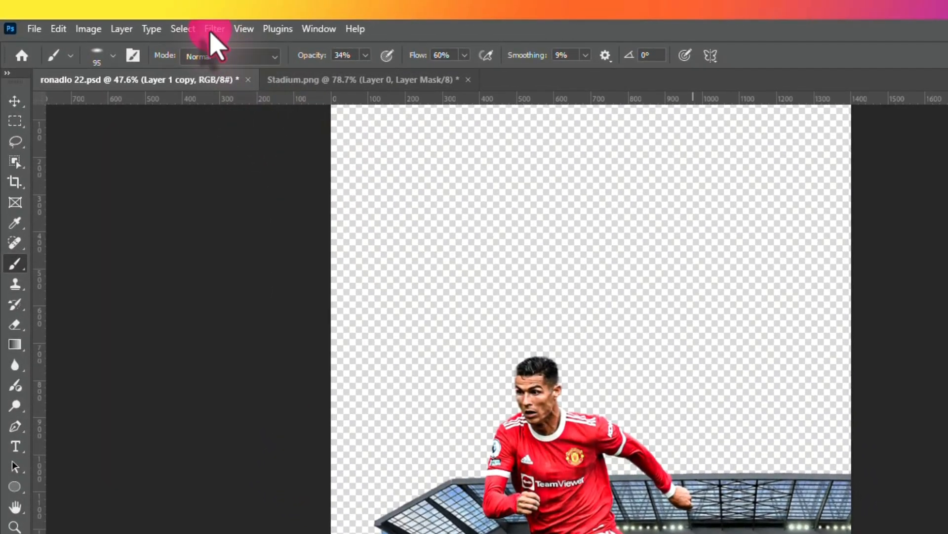
- Apply a 5-pixel Gaussian Blur to the player's cast shadow on Layer 1 copy and lower its opacity to 59%
left_click(136, 18)
mouse_move(229, 217)
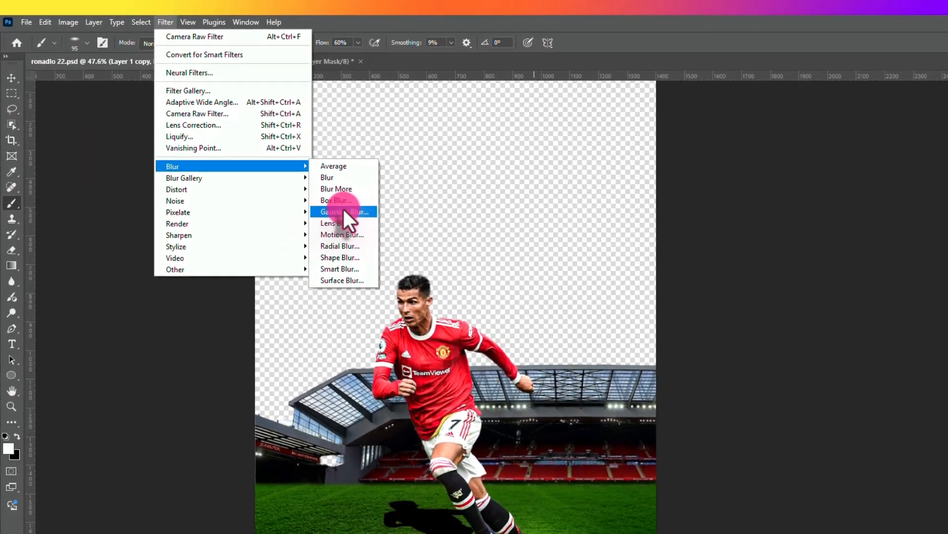
left_click(343, 210)
left_click_drag(554, 239, 553, 244)
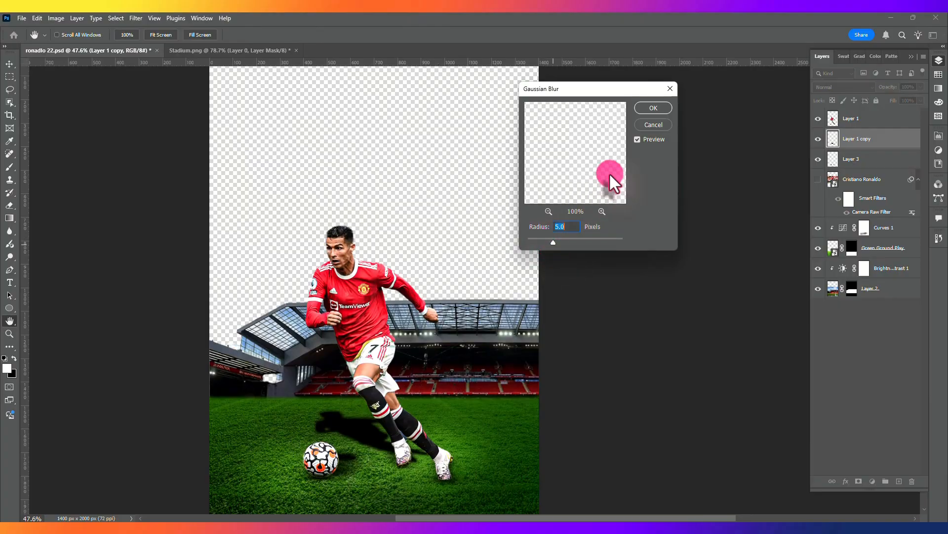
left_click(662, 108)
key("b")
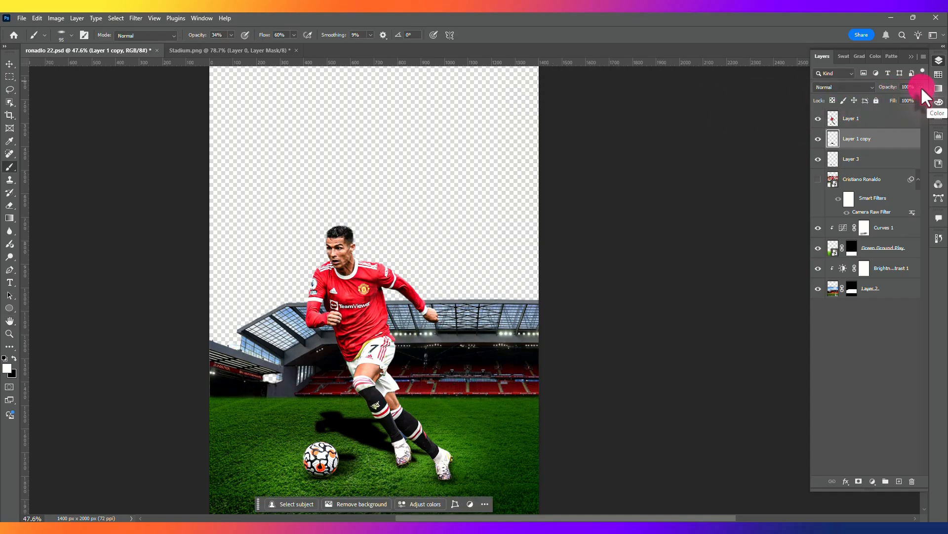
left_click(921, 87)
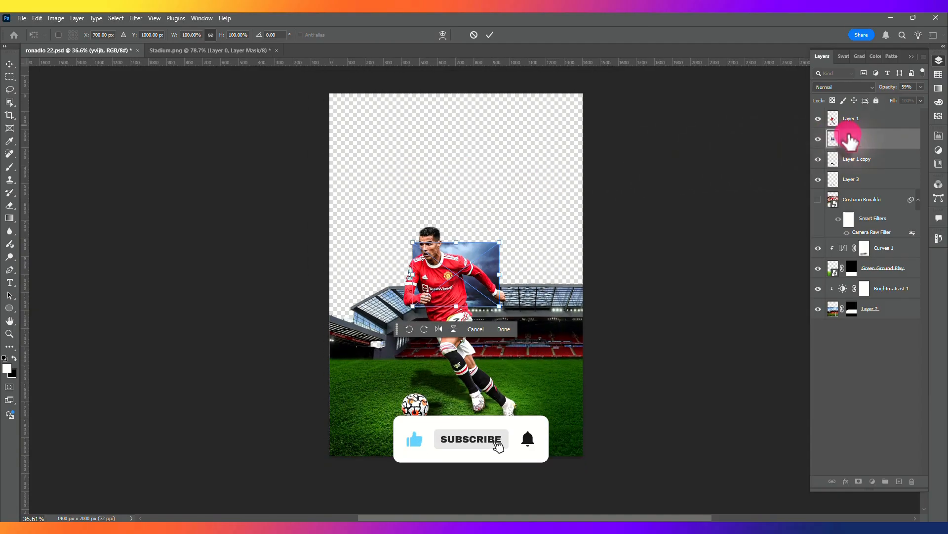
- Move the placed stormy sky image beneath all other layers and enlarge it to about 430% over the upper canvas
left_click_drag(846, 134, 859, 317)
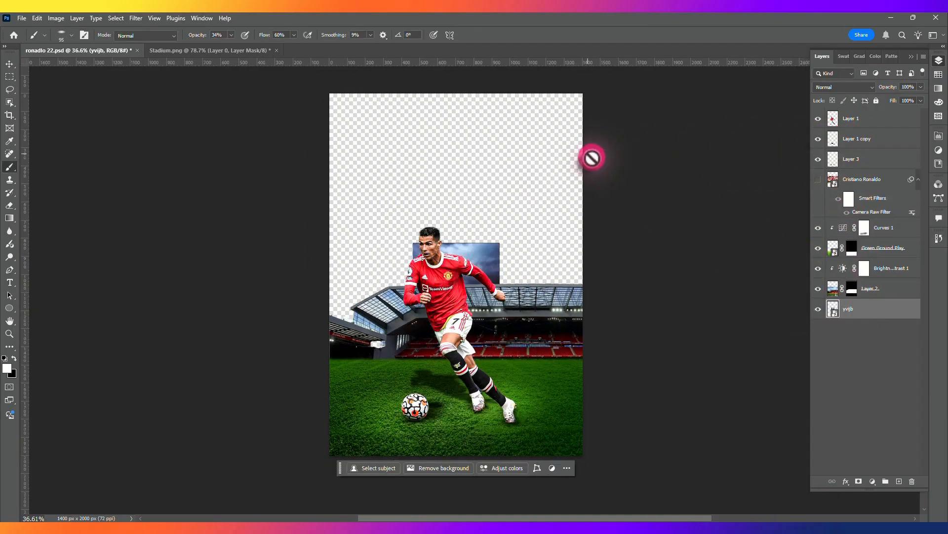
key("ctrl+0")
key("ctrl+t")
scroll(550, 213, "down", 4)
left_click_drag(516, 255, 589, 206)
left_click_drag(555, 239, 558, 161)
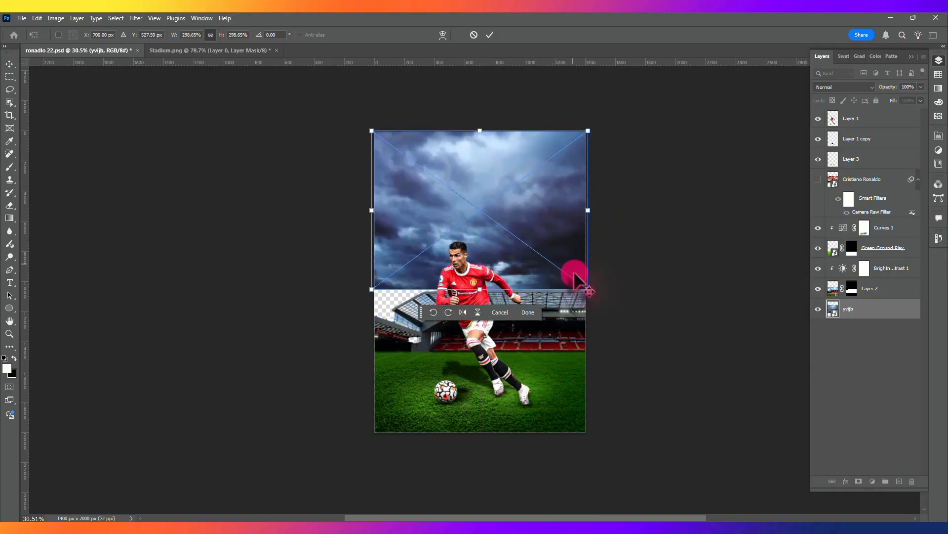
left_click_drag(588, 289, 633, 329)
left_click_drag(558, 258, 558, 260)
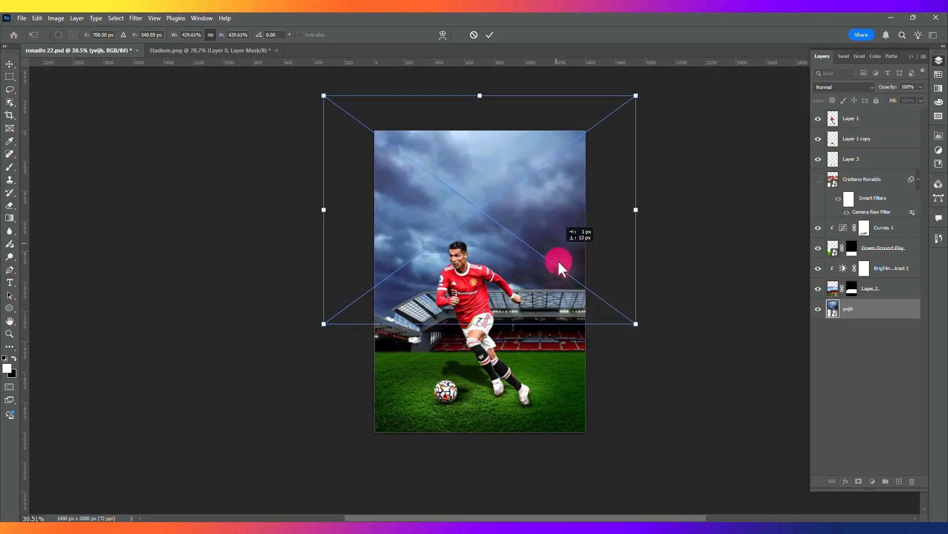
- Reshape the sky to about 376% width, its lower edge behind the stadium and its upper edge raised above the canvas
left_click_drag(478, 341, 479, 324)
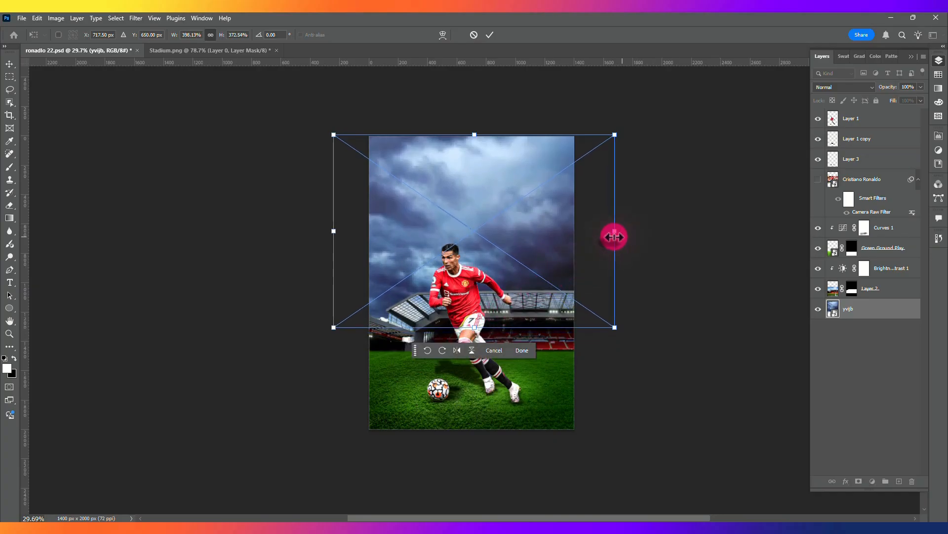
left_click_drag(614, 237, 606, 235)
left_click_drag(333, 231, 342, 231)
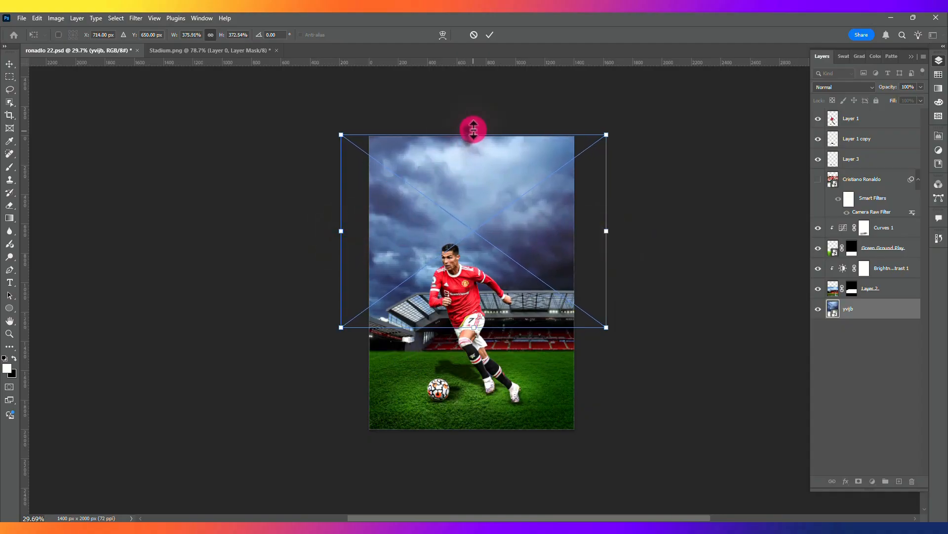
left_click_drag(474, 129, 473, 122)
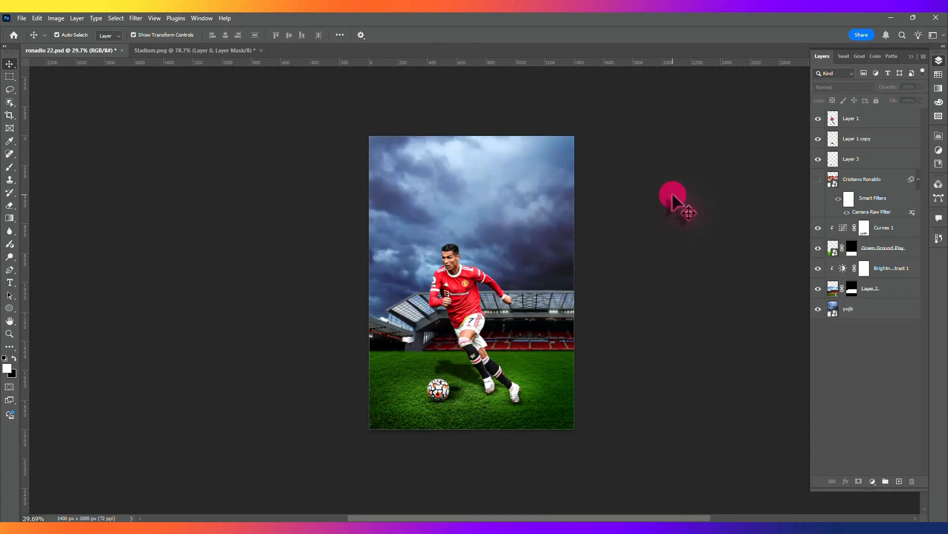
- Add a clipped Hue/Saturation adjustment above the stadium's Brightness/Contrast with Saturation -55 and Lightness -39
key("ctrl+0")
left_click(894, 289)
left_click(892, 268)
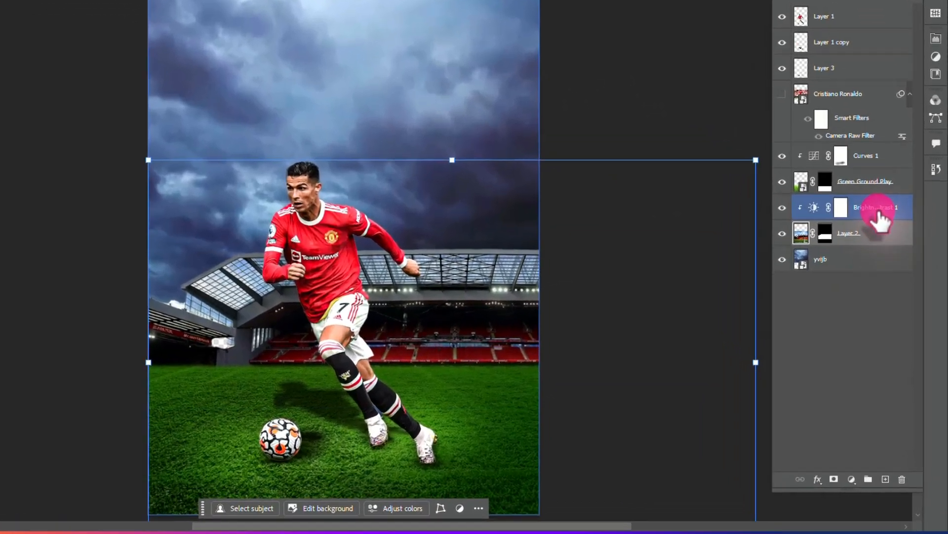
left_click(872, 480)
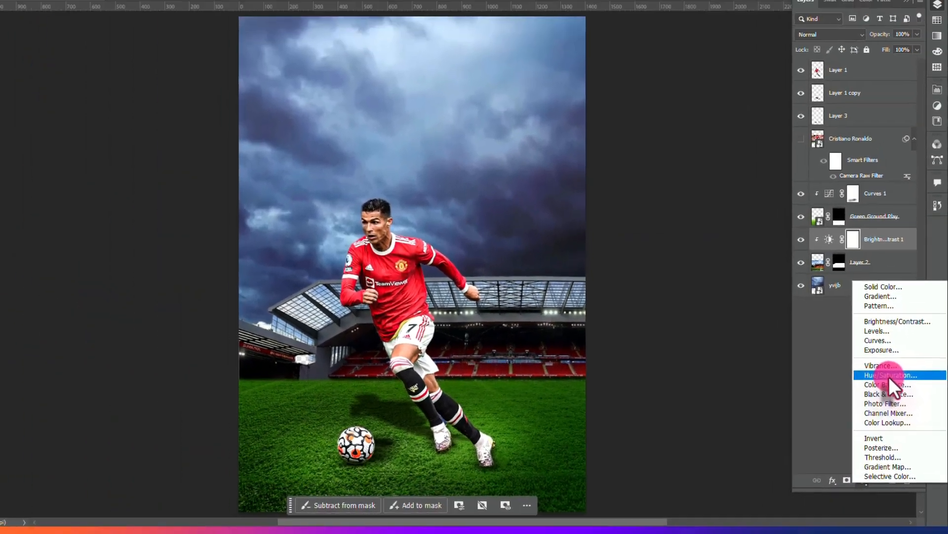
left_click(867, 329)
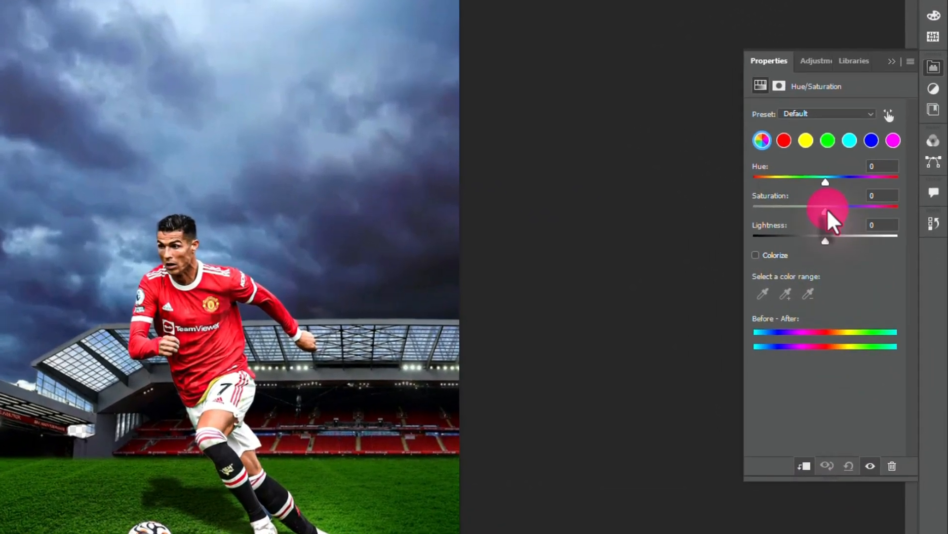
left_click_drag(868, 230, 861, 231)
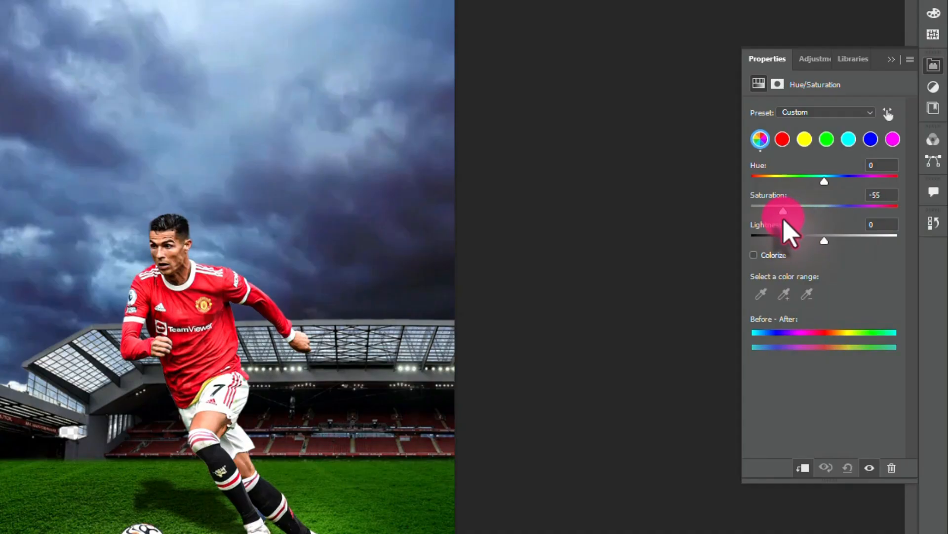
left_click_drag(825, 240, 804, 241)
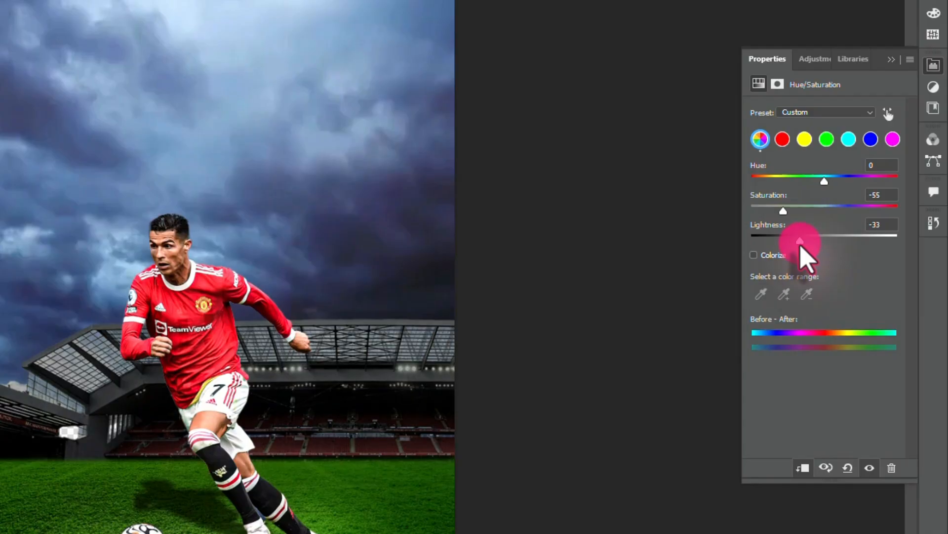
left_click_drag(798, 241, 793, 241)
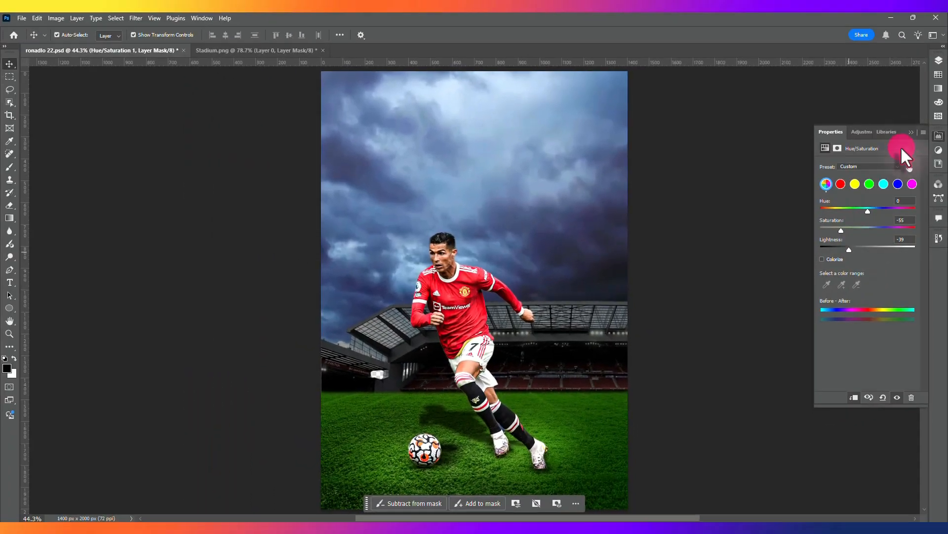
- Paint #767676 grey over the stadium with a 1625-pixel brush on a new layer above Hue/Saturation 1, and change that layer's blend mode
left_click(939, 60)
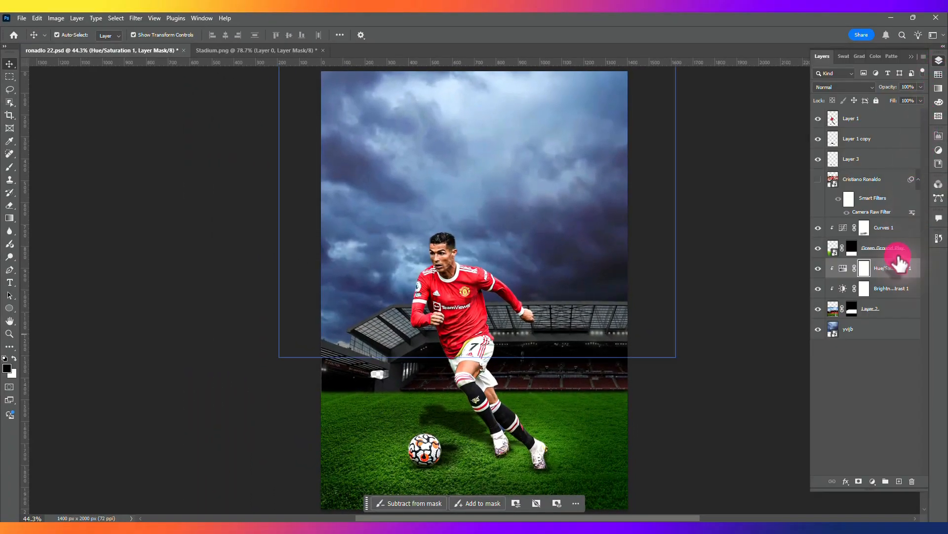
left_click(899, 263)
left_click(899, 481)
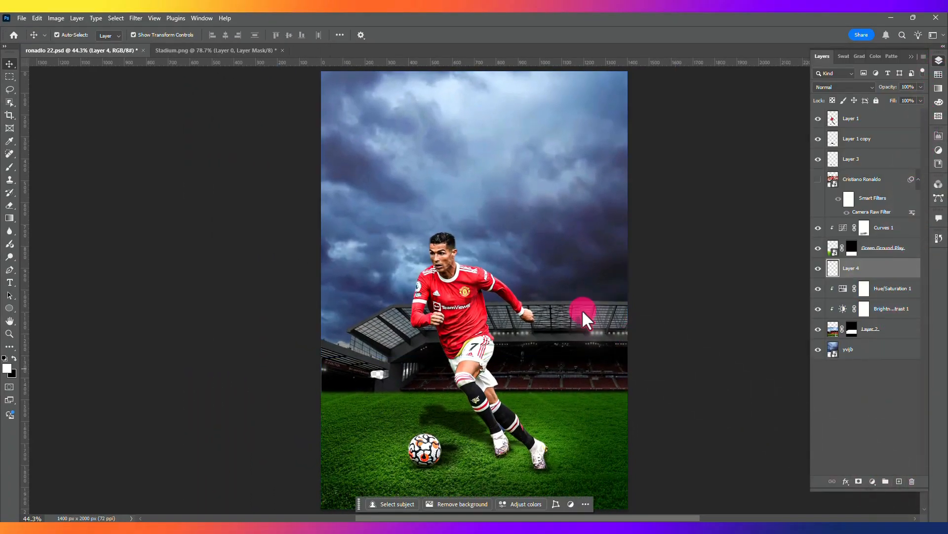
key("b")
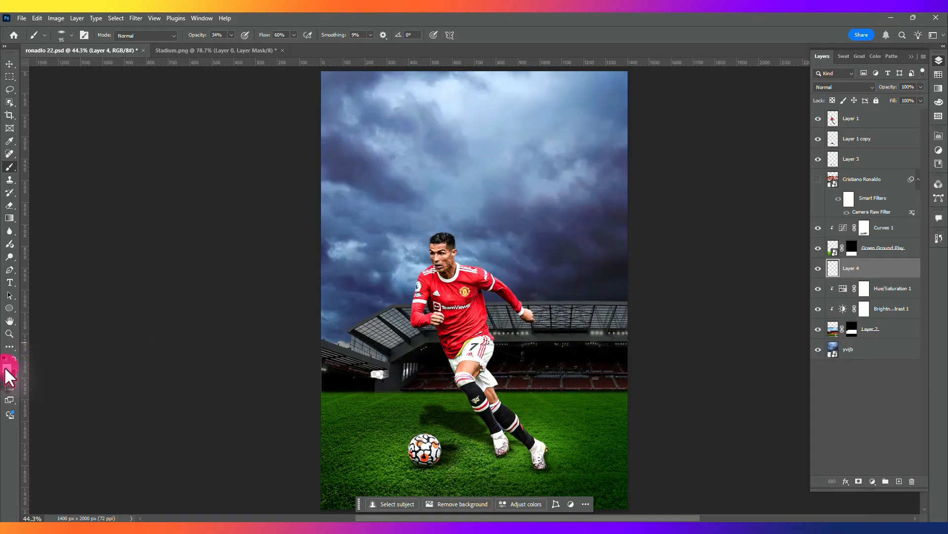
left_click(6, 368)
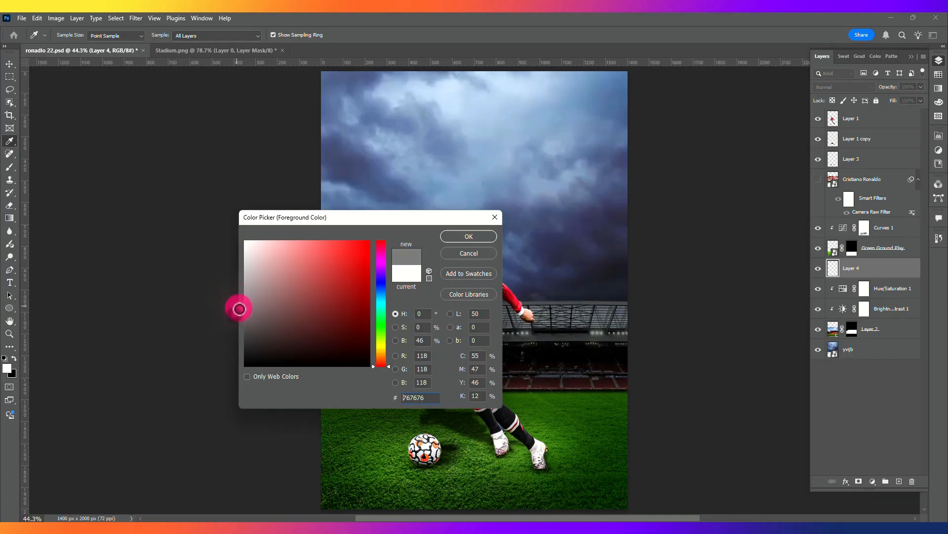
left_click(440, 238)
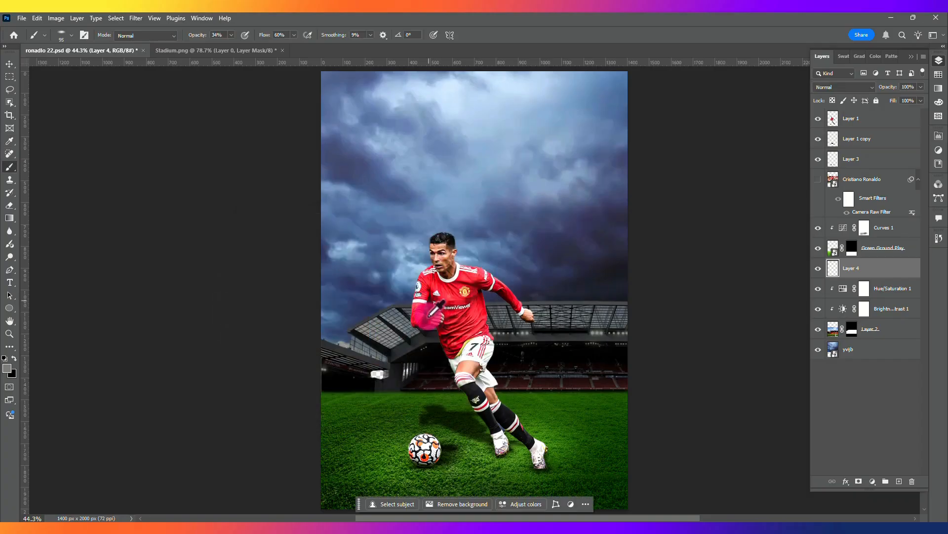
mouse_move(429, 319)
left_mouse_down()
mouse_move(633, 319)
mouse_move(528, 345)
mouse_move(451, 339)
mouse_move(432, 349)
left_mouse_up()
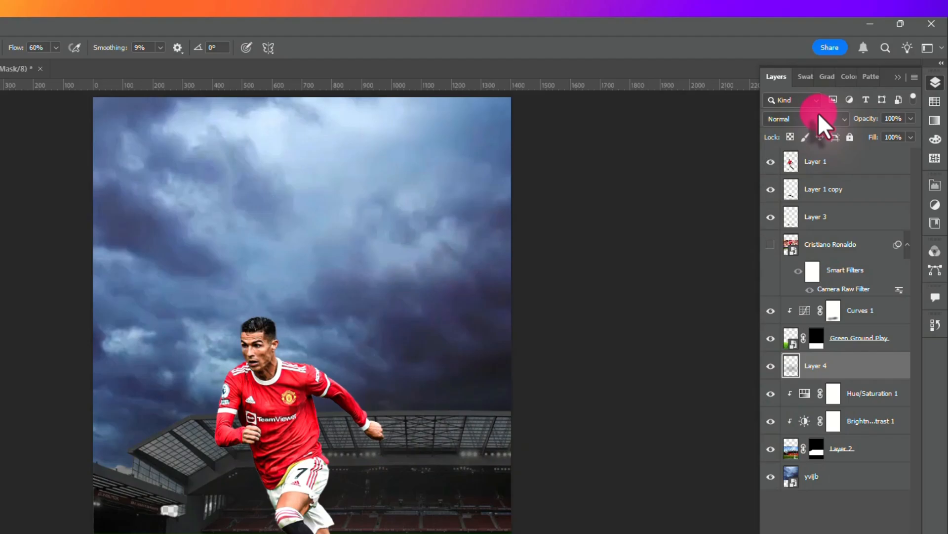
left_click(851, 86)
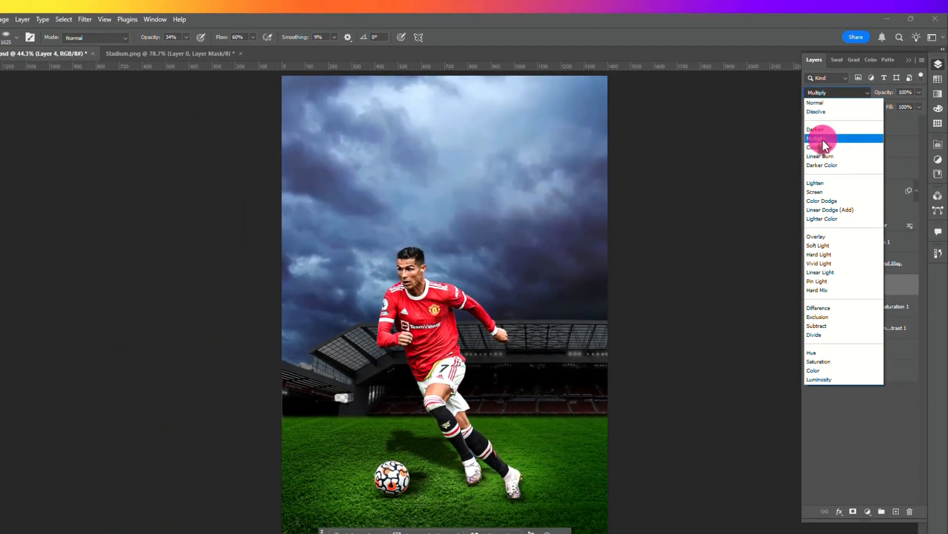
left_click(787, 181)
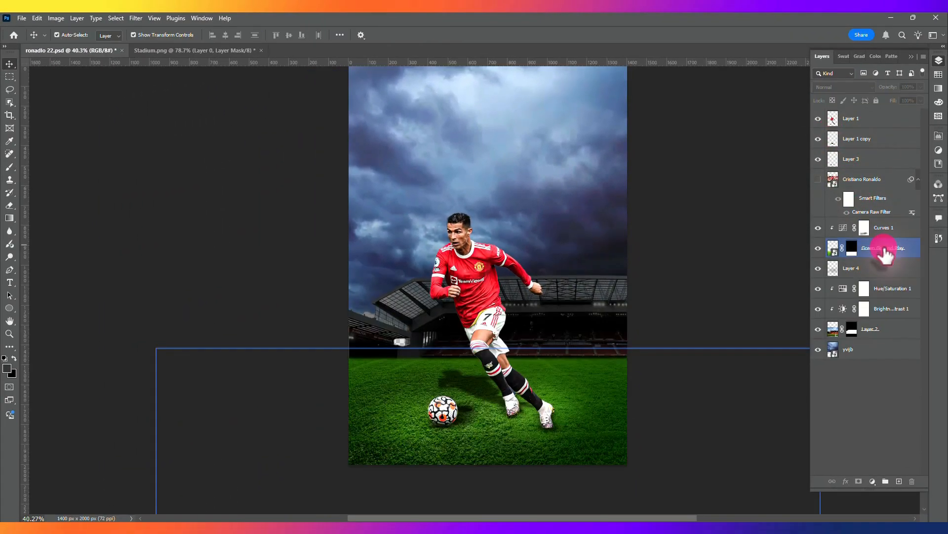
- Select the visible grass area on the Green Ground Play layer with a rectangular marquee
left_click(883, 246)
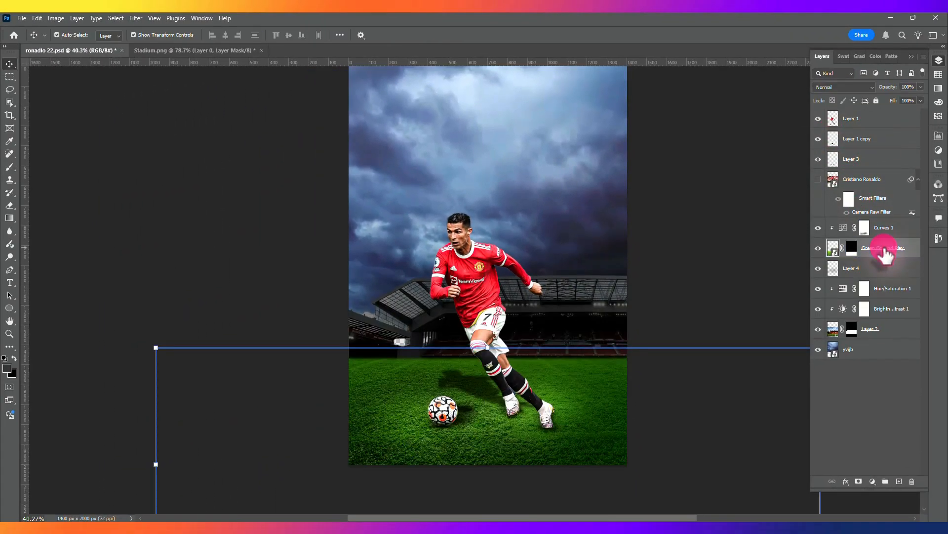
left_click(9, 76)
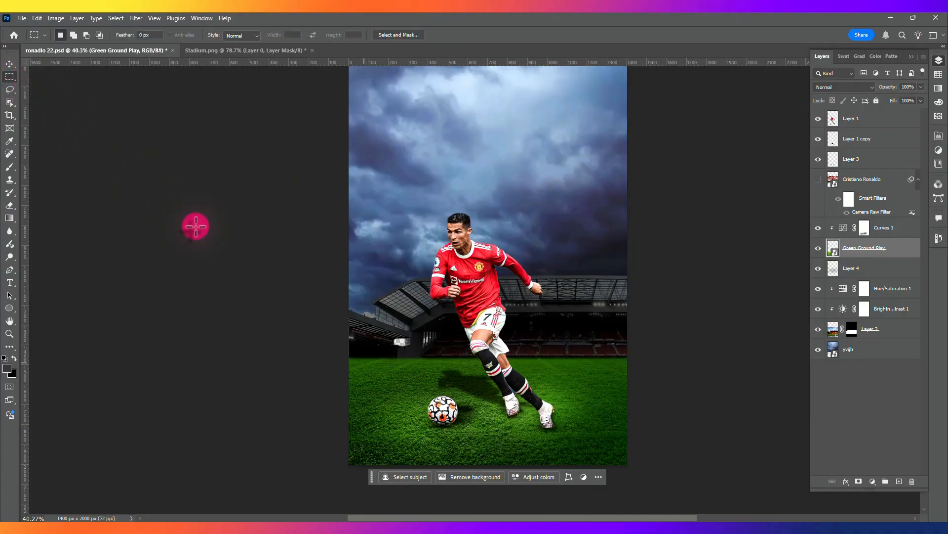
left_click_drag(351, 356, 674, 468)
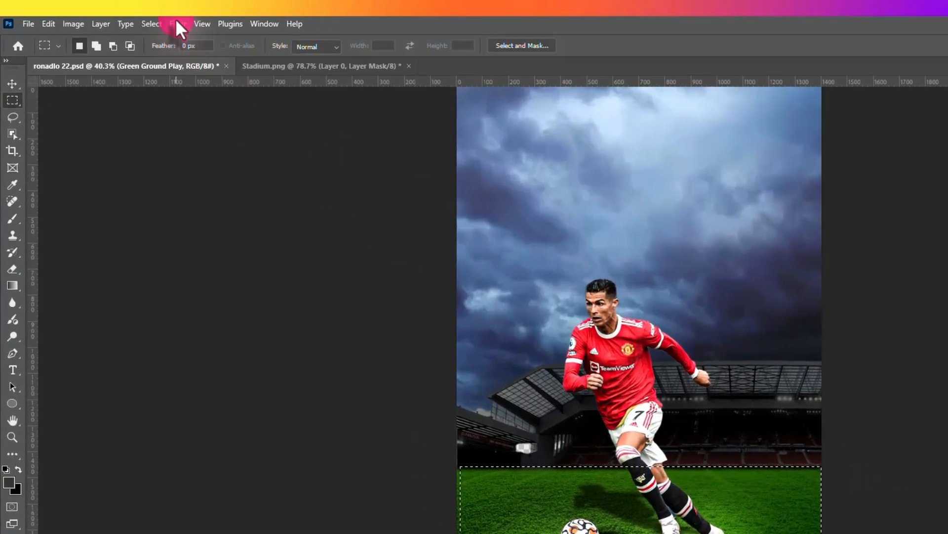
- Apply a Radial Blur with the Zoom method to the selected grass, repositioning the blur center and slightly raising the amount
left_click(136, 19)
mouse_move(202, 203)
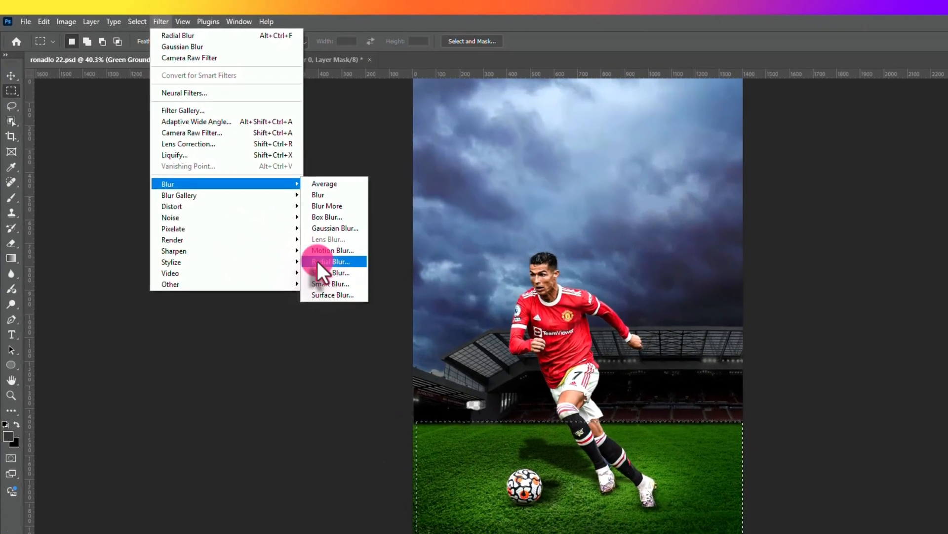
left_click(317, 261)
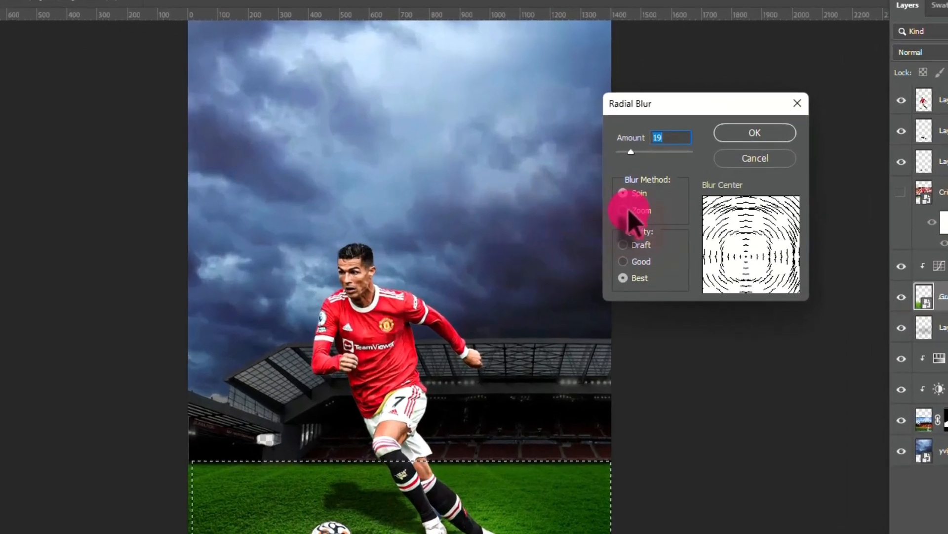
left_click(628, 210)
left_click_drag(753, 239, 756, 253)
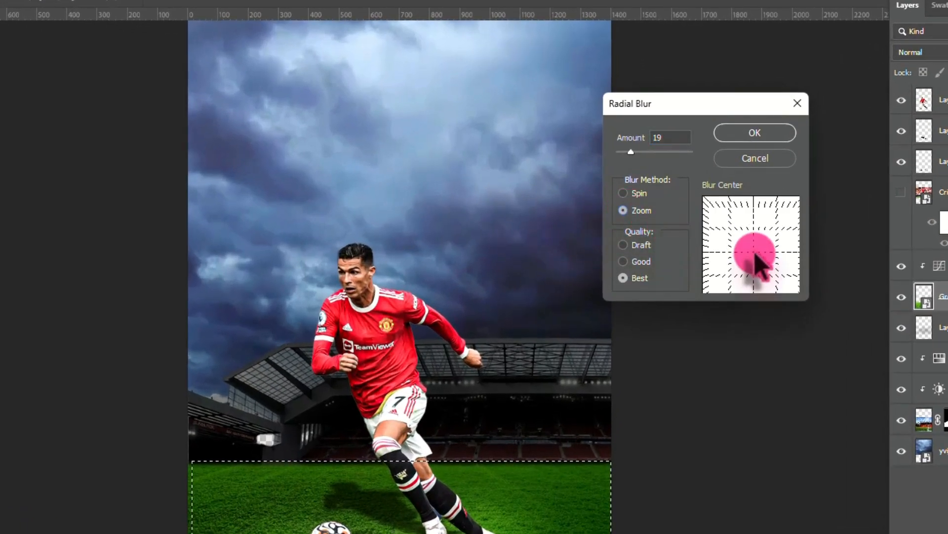
left_click_drag(631, 152, 636, 151)
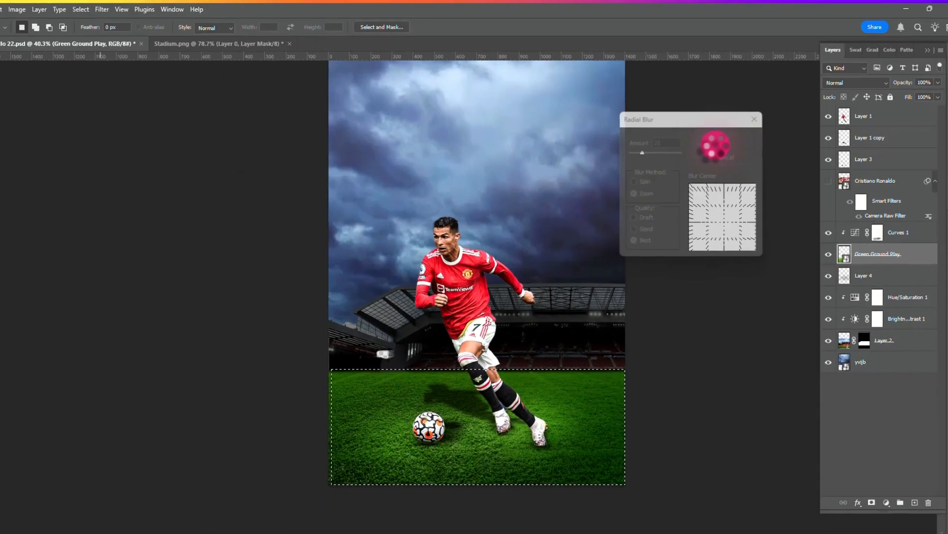
left_click(728, 140)
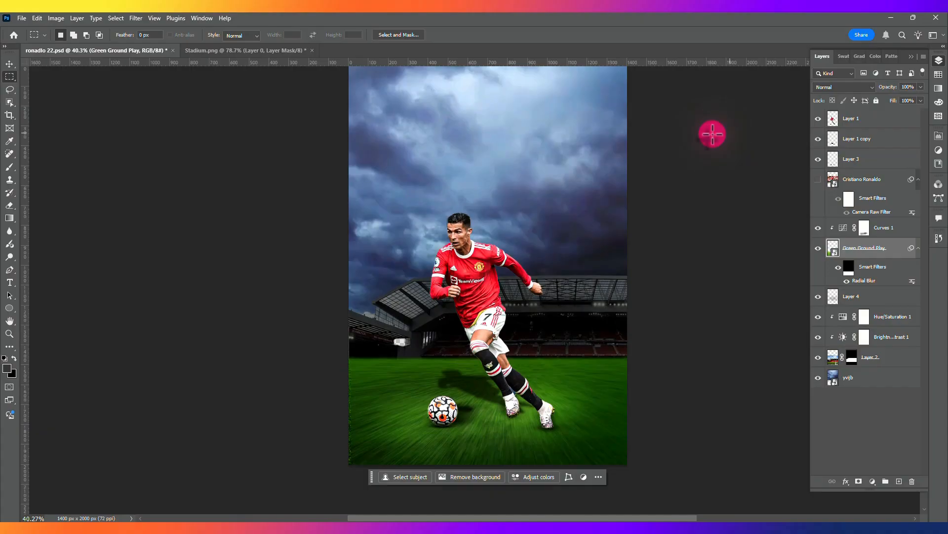
- Refine the Green Ground Play layer's Smart Filter mask around the ball and grass edge with a 34% opacity brush, switching to white
left_click(848, 267)
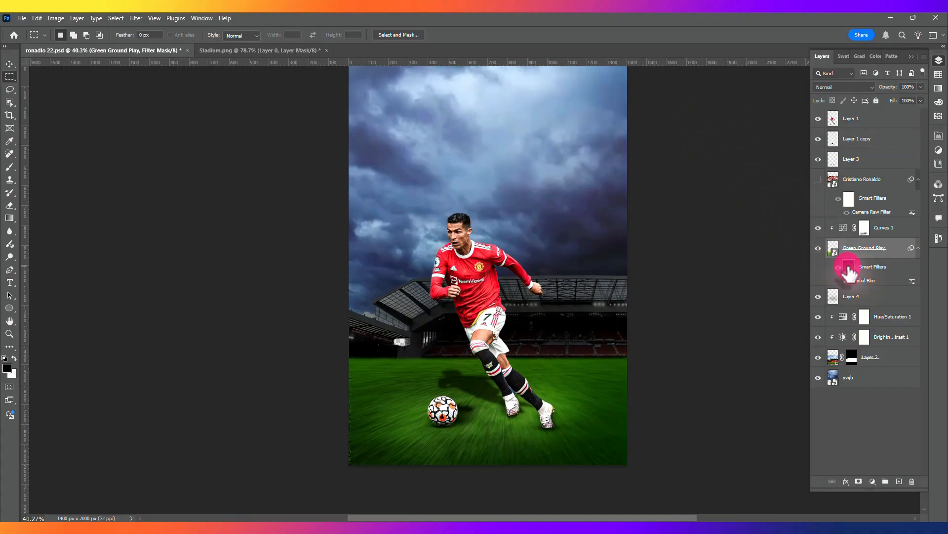
key("b")
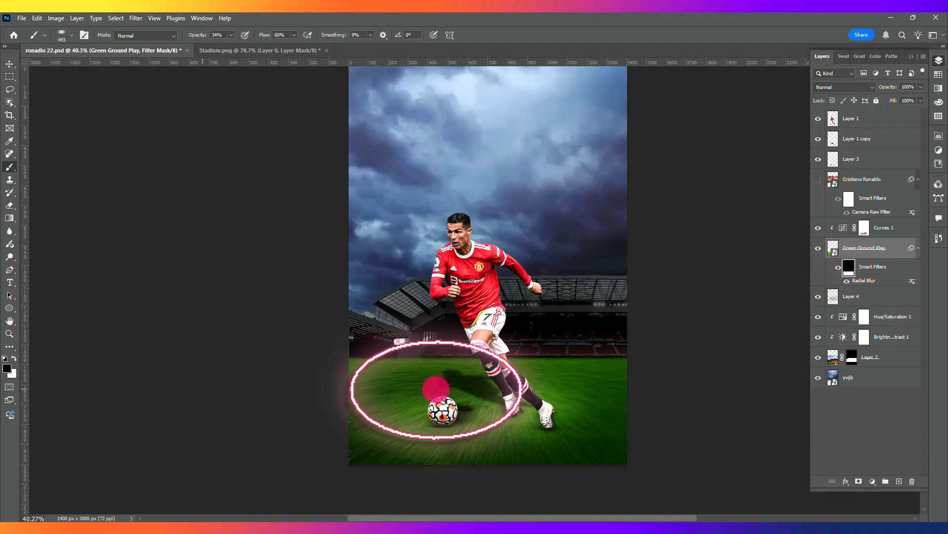
left_click(14, 358)
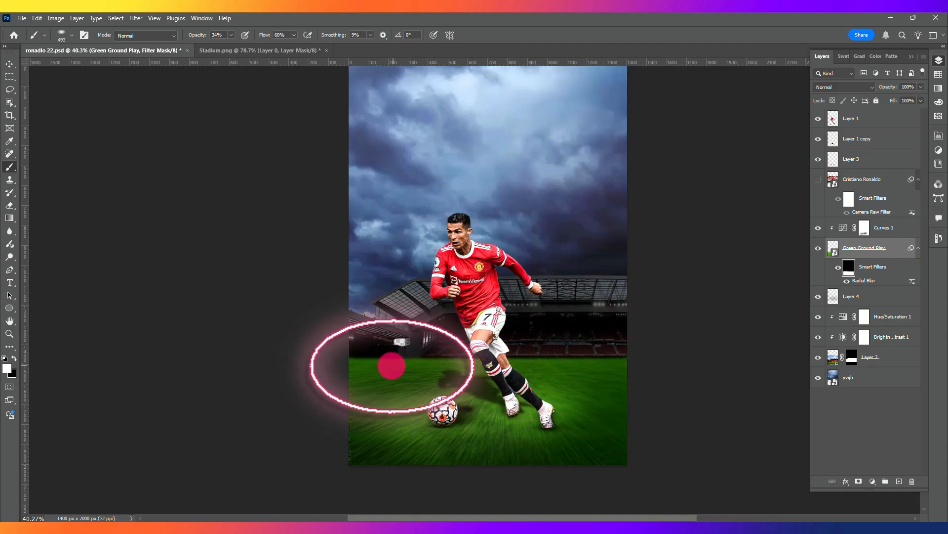
key("v")
- Erase the Layer 4 shading from the sky above the stadium with a Soft Round eraser at 100% opacity
left_click(864, 296)
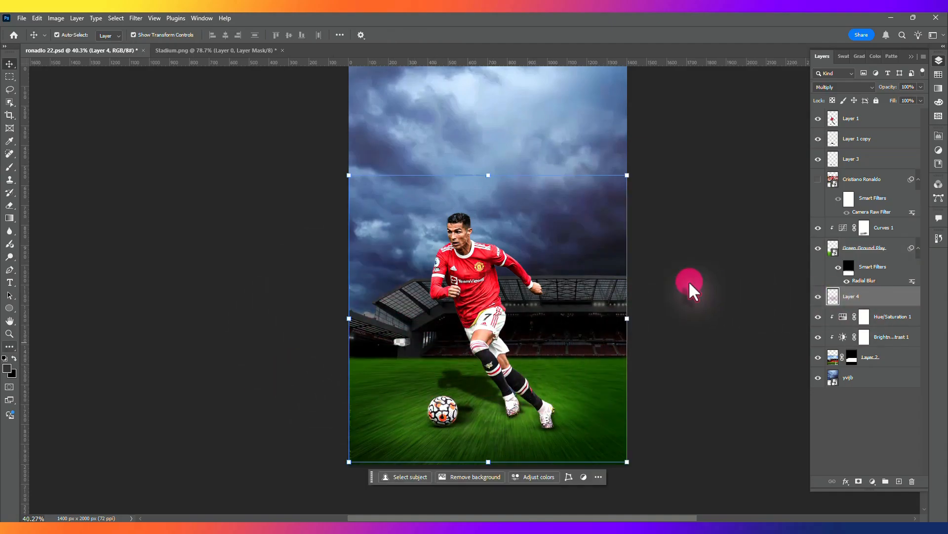
left_click(9, 205)
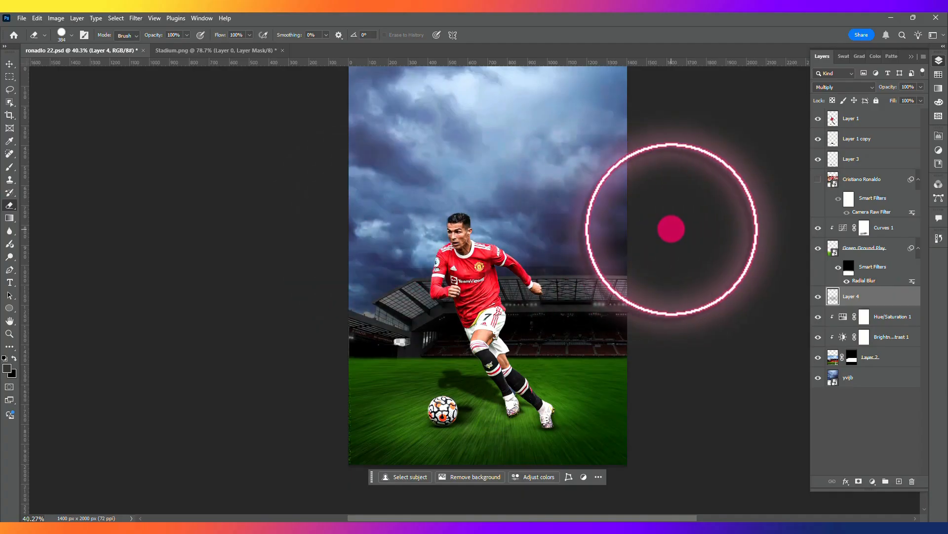
right_click(421, 215)
left_click(474, 340)
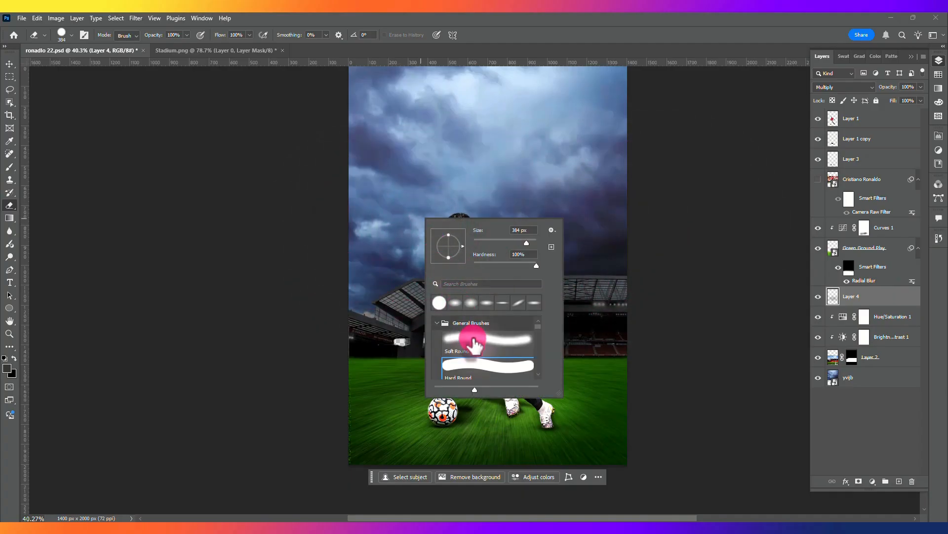
left_click(381, 212)
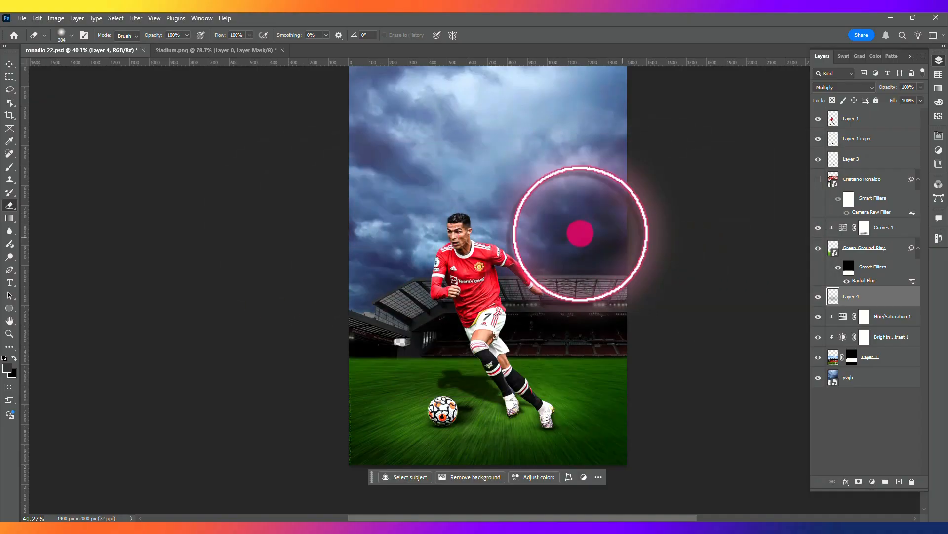
mouse_move(567, 237)
left_mouse_down()
mouse_move(525, 238)
mouse_move(535, 239)
left_mouse_up()
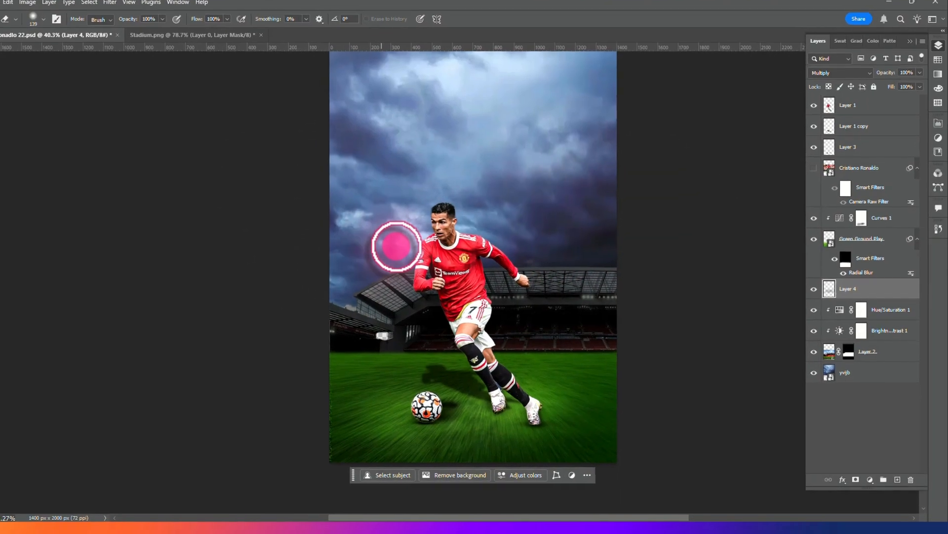
- Add an Inner Shadow layer style to the stadium on Layer 2
left_click(840, 357)
left_click(846, 481)
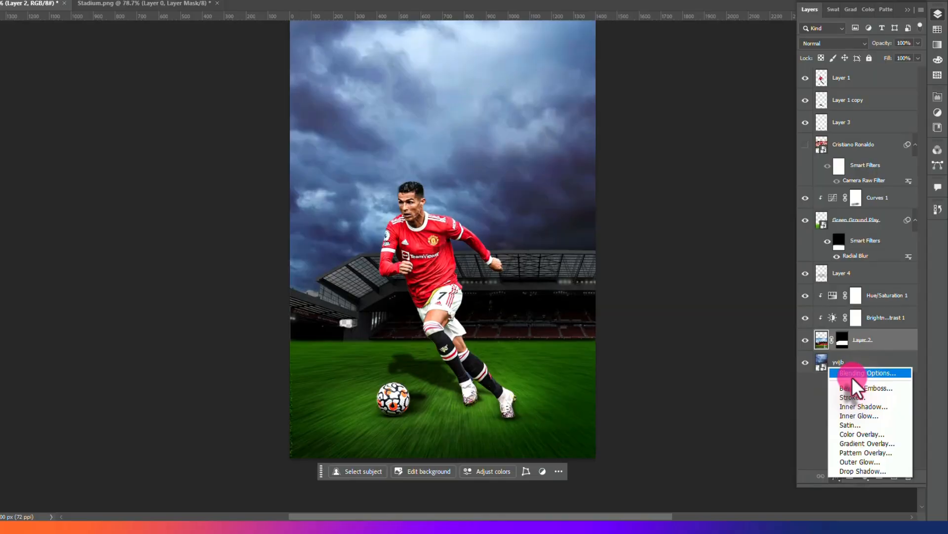
left_click(852, 373)
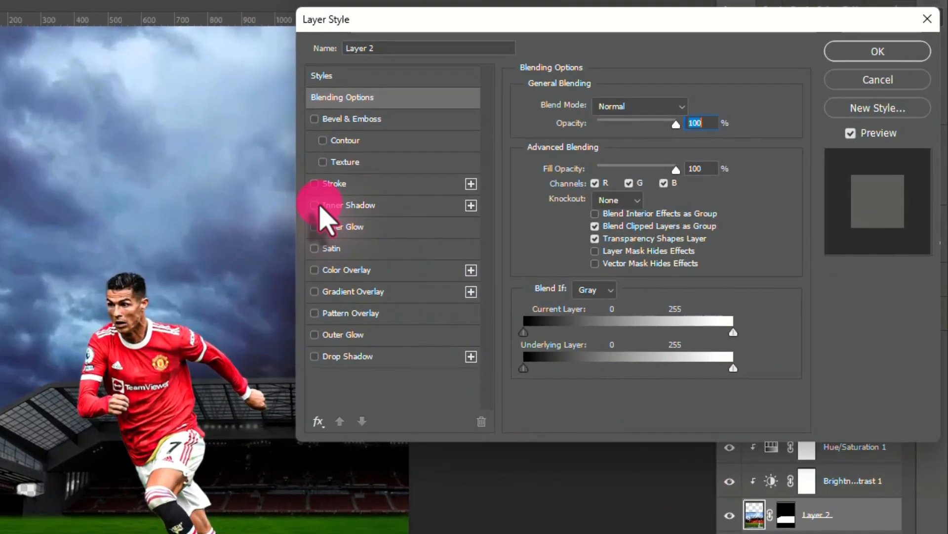
left_click(371, 198)
left_click(398, 198)
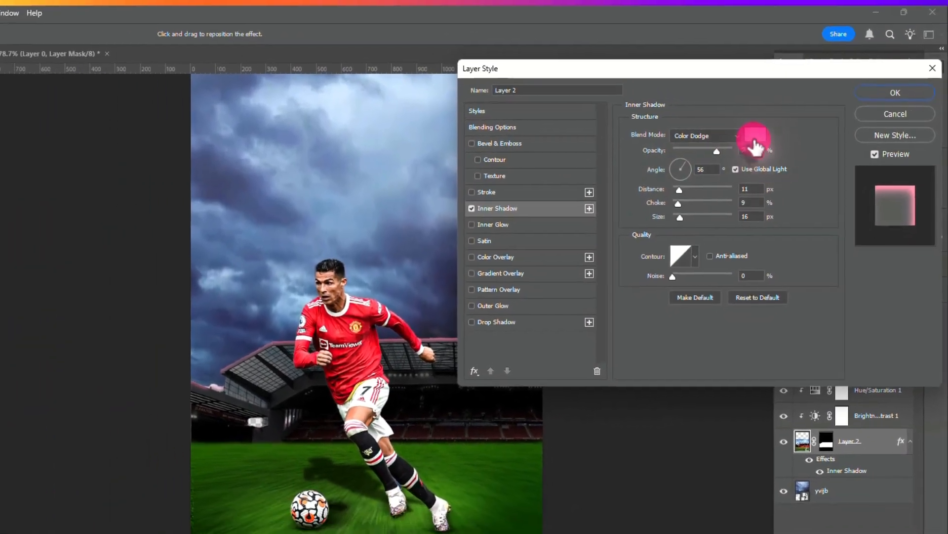
- Change the stadium's inner shadow color to pale cyan #9afff4
left_click(729, 130)
left_click(271, 352)
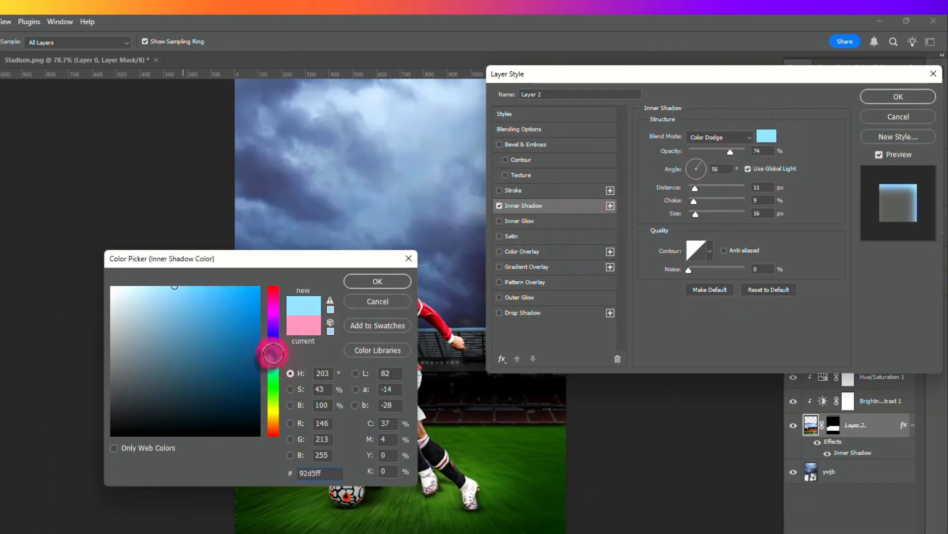
left_click(278, 364)
left_click(170, 286)
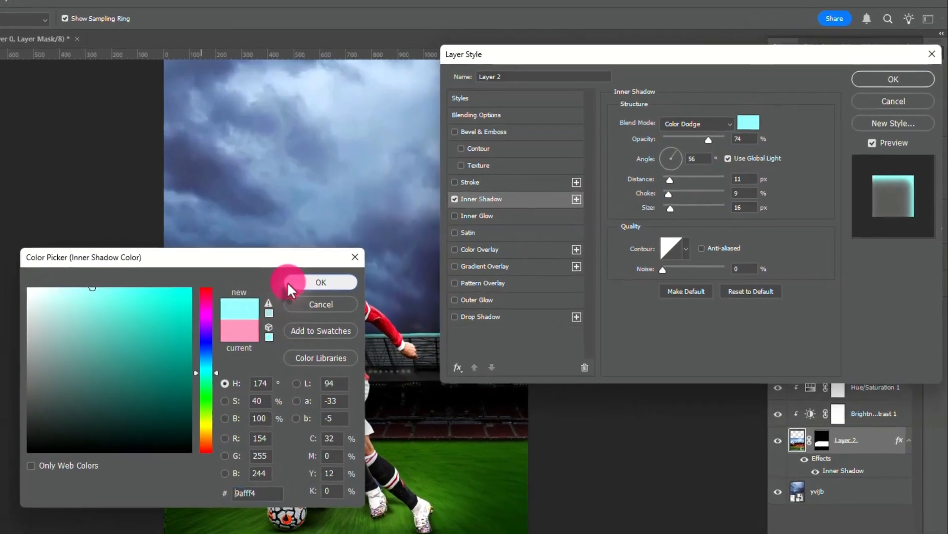
left_click(353, 282)
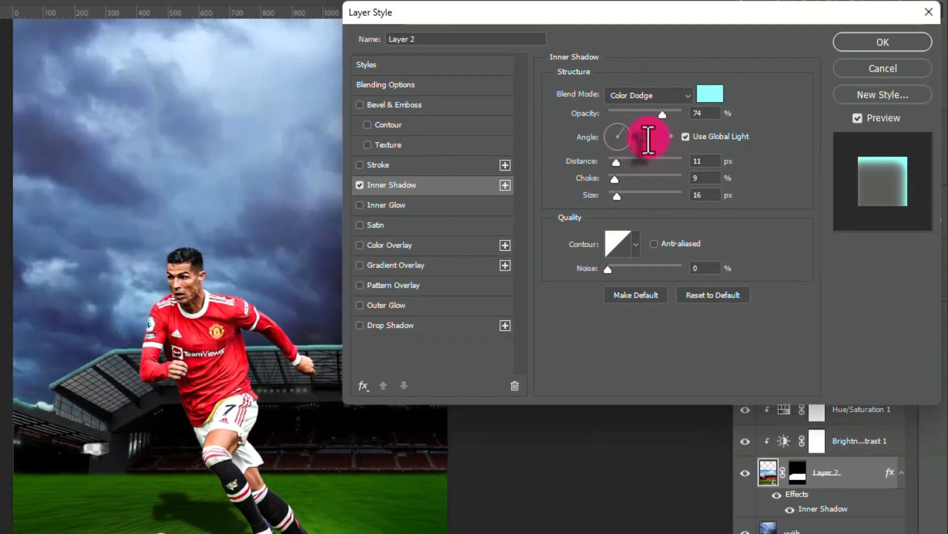
- Set the inner shadow to angle 84°, opacity 55%, distance 8 px, choke 3% and size 6 px, and apply the style
type("84")
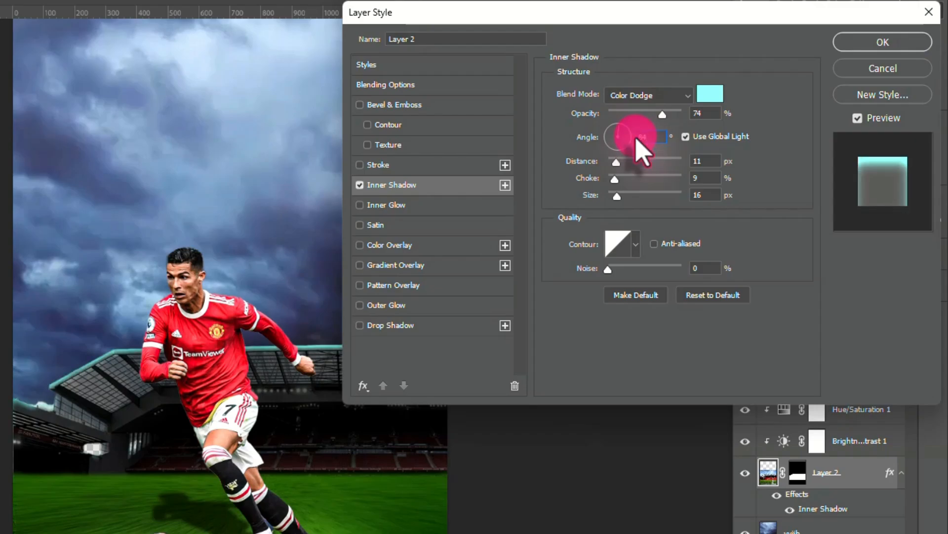
left_click_drag(660, 12, 682, 12)
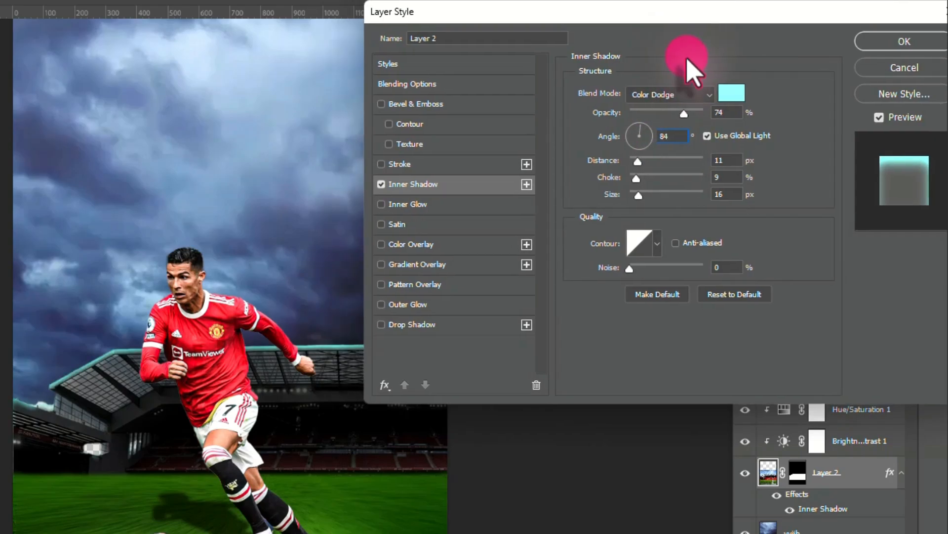
left_click(670, 114)
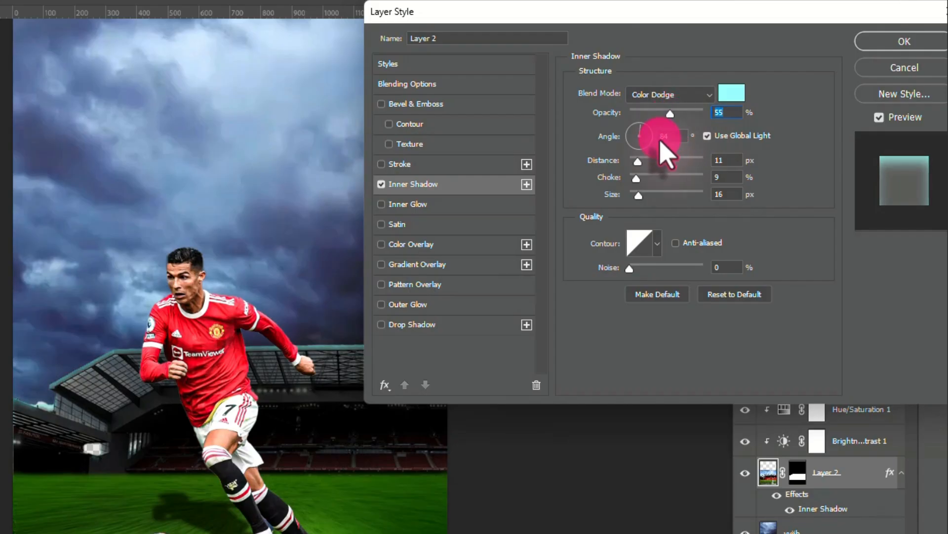
left_click_drag(638, 162, 634, 162)
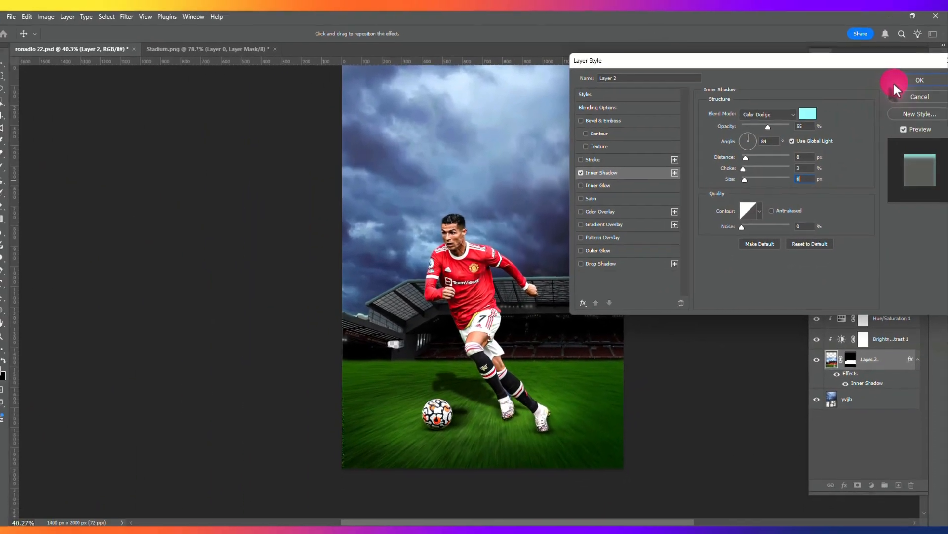
left_click(904, 41)
- Apply a Gaussian Blur with a 1.0 pixel radius to the stadium on Layer 2
key("v")
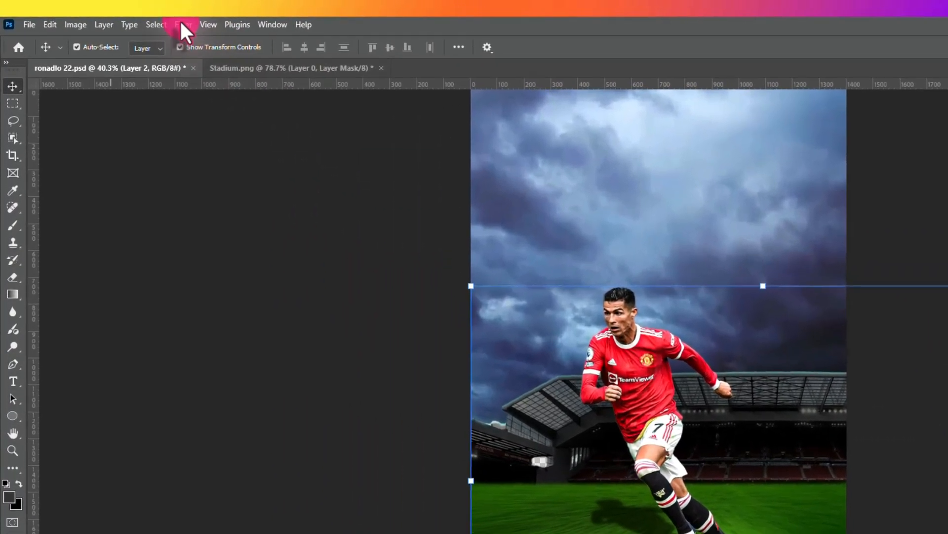
left_click(165, 22)
mouse_move(188, 185)
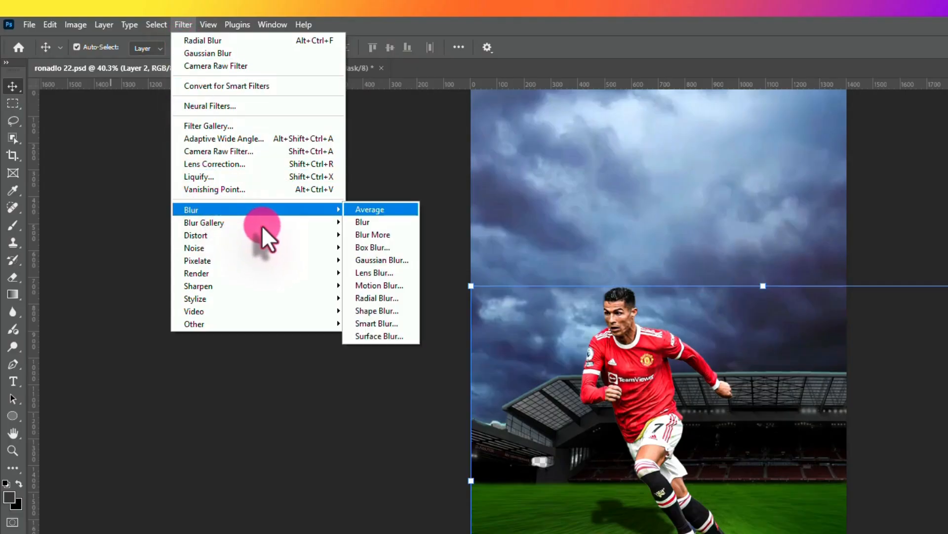
left_click(368, 261)
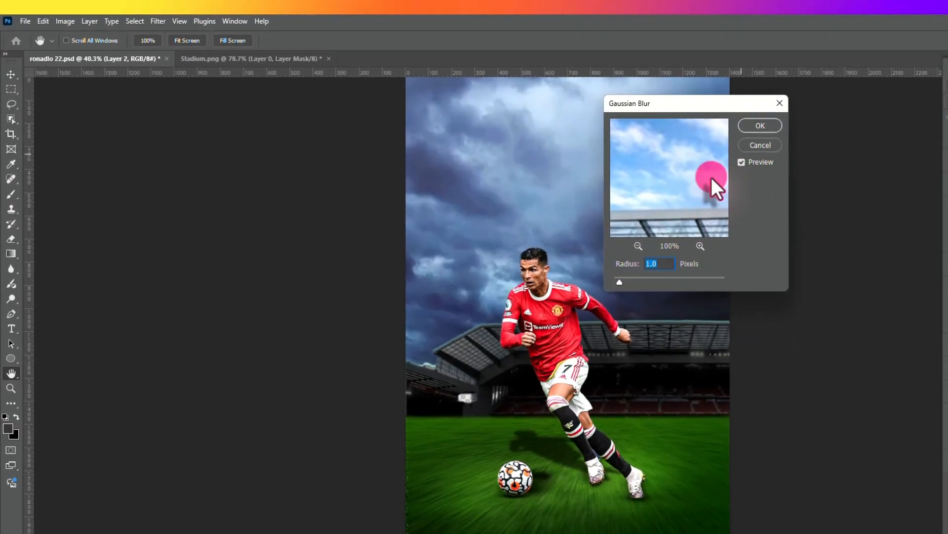
left_click(882, 145)
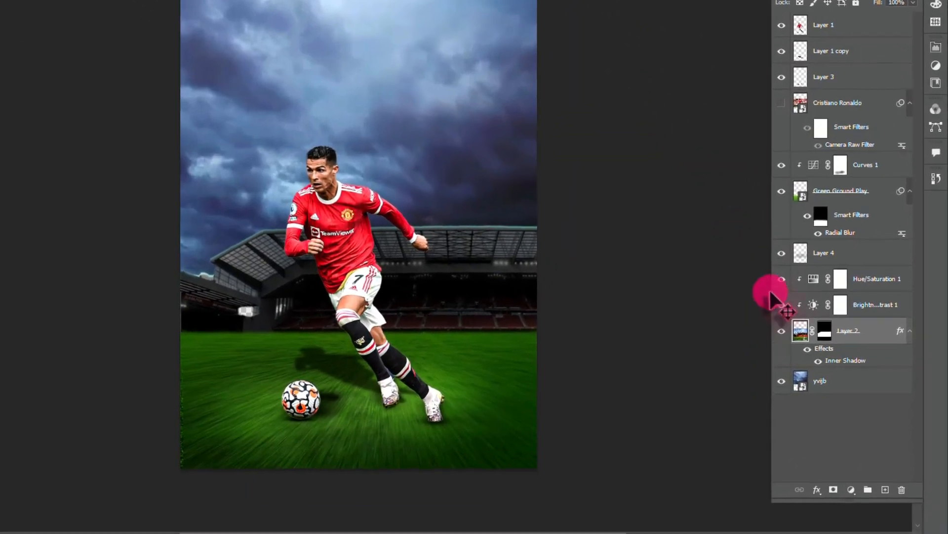
- Add a clipped Color Balance adjustment above Hue/Saturation 1 and shift its midtones toward cyan and magenta, with blue at +21
left_click(890, 316)
left_click(842, 493)
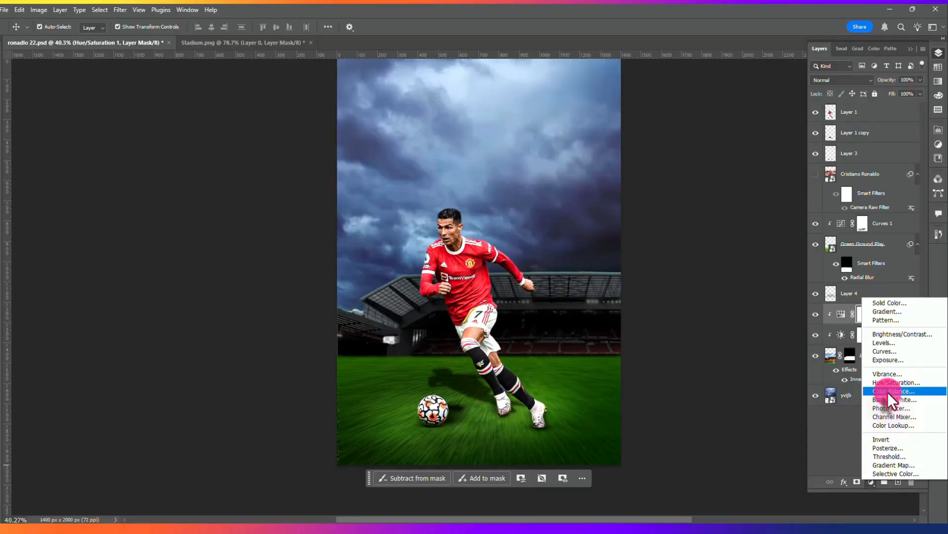
left_click(872, 366)
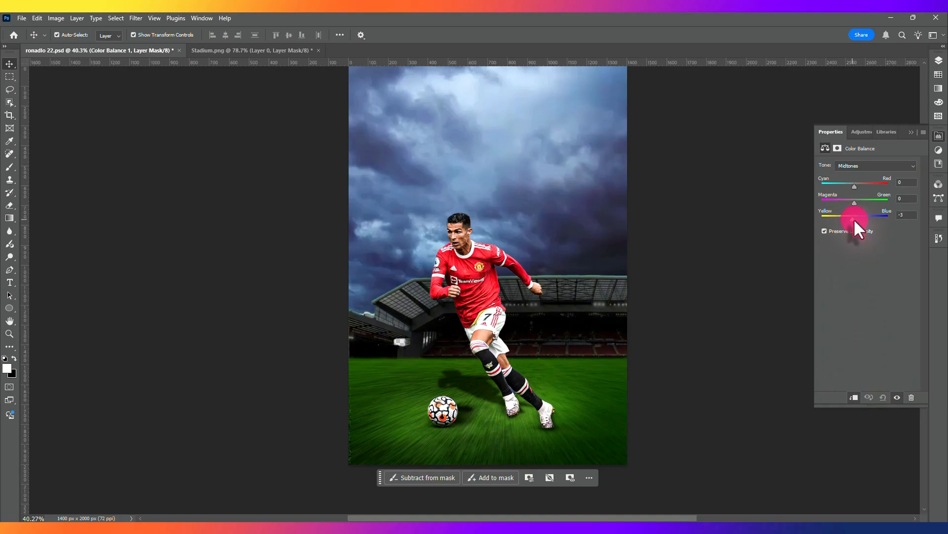
left_click_drag(854, 219, 856, 220)
mouse_move(848, 204)
left_mouse_down()
mouse_move(846, 188)
mouse_move(858, 189)
left_mouse_up()
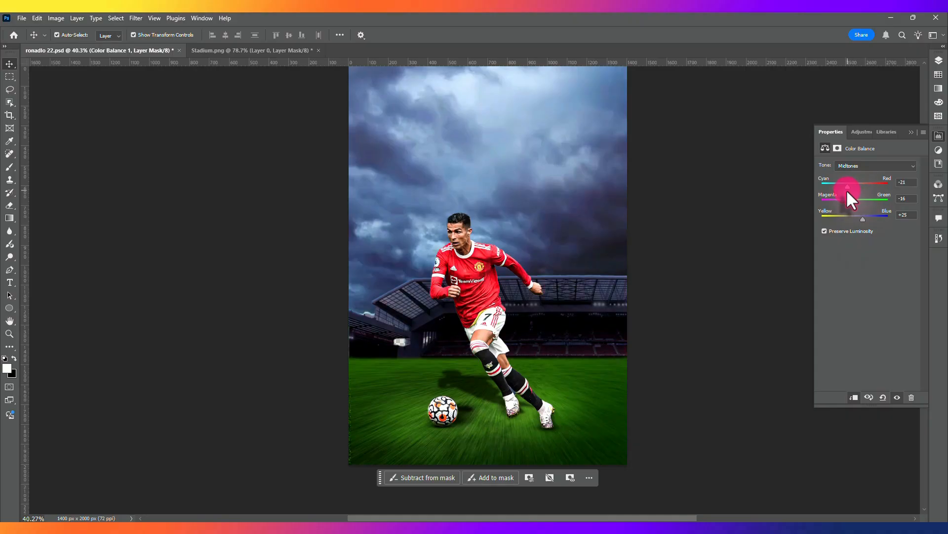
left_click_drag(848, 200, 861, 217)
- Shift the Color Balance highlights toward cyan, with Cyan–Red at about -25
left_click(862, 167)
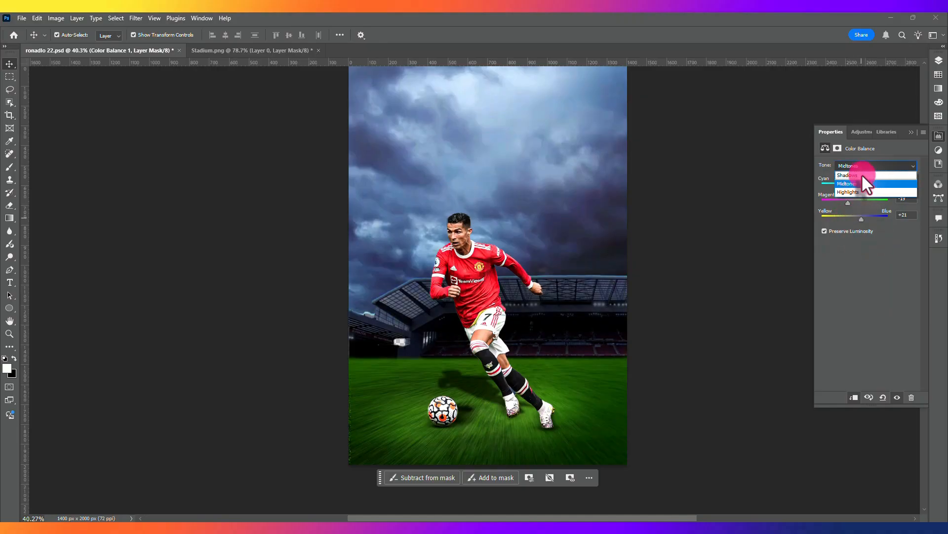
left_click(855, 192)
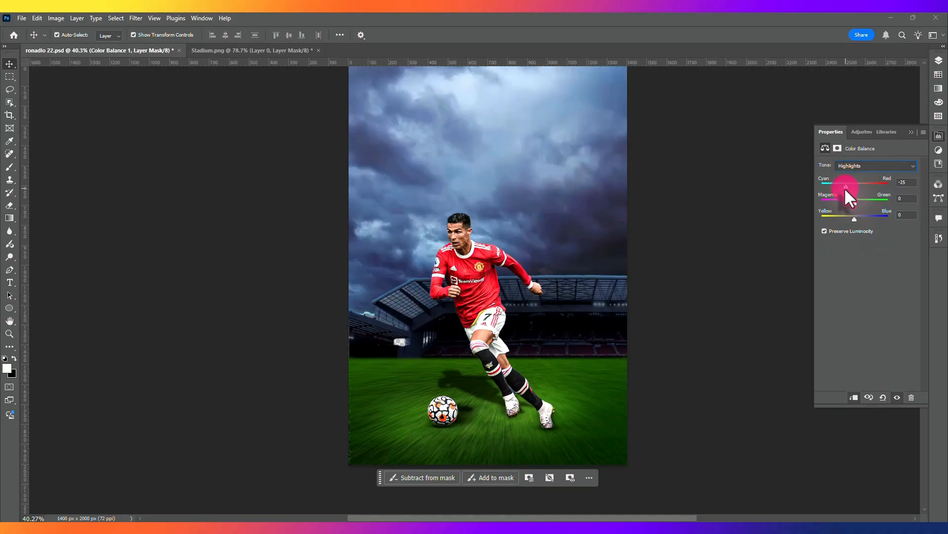
left_click_drag(844, 188, 849, 218)
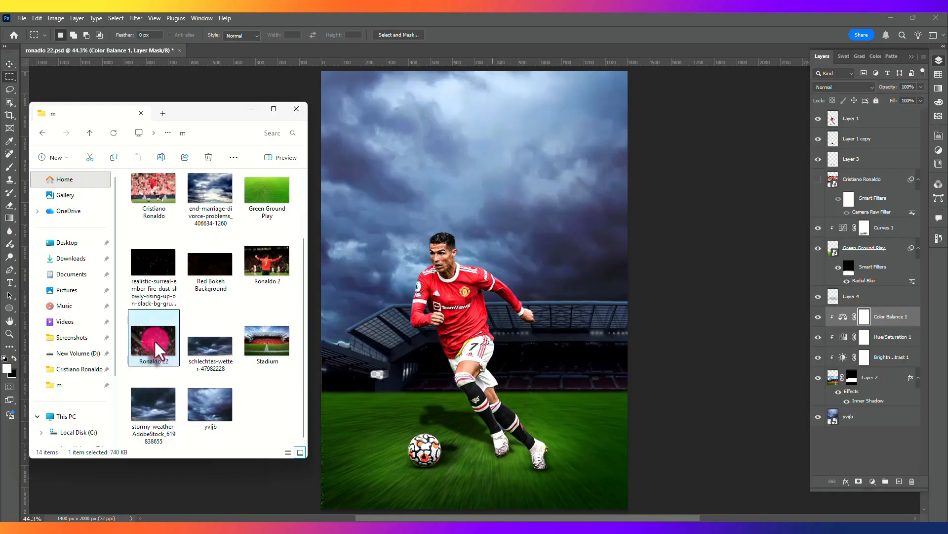
- Open the Ronaldo 22 image as a separate document and select the player using the Object Selection tool in Lasso mode
left_click_drag(154, 340, 227, 44)
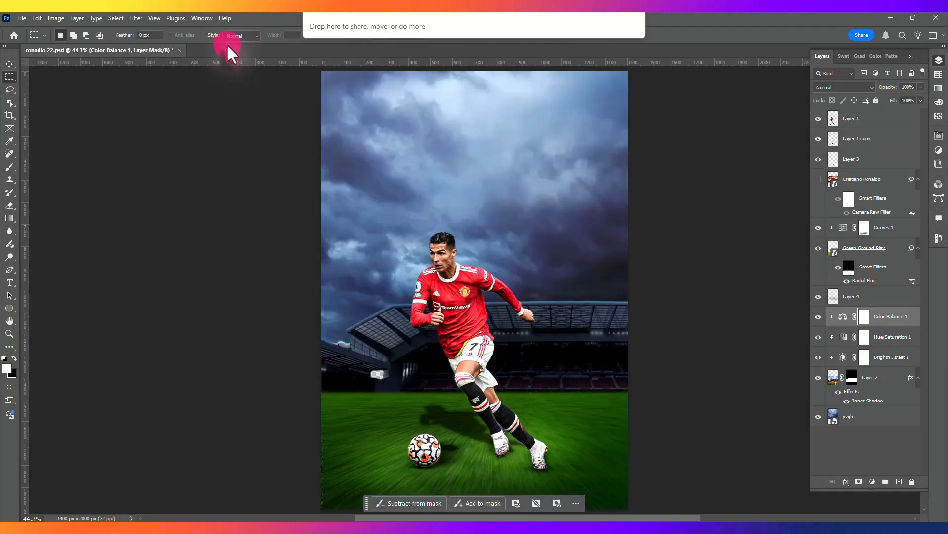
scroll(203, 191, "down", 1)
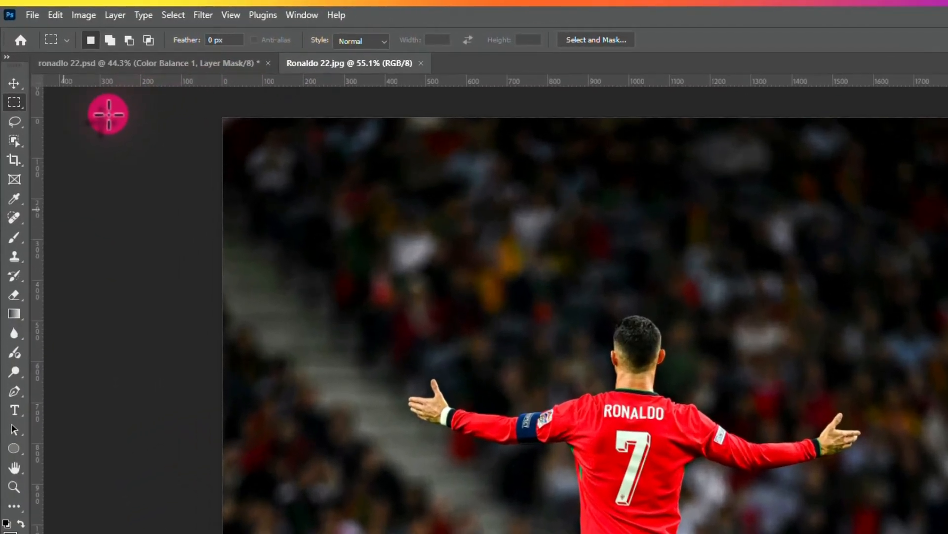
left_click(11, 102)
left_click_drag(409, 206, 389, 253)
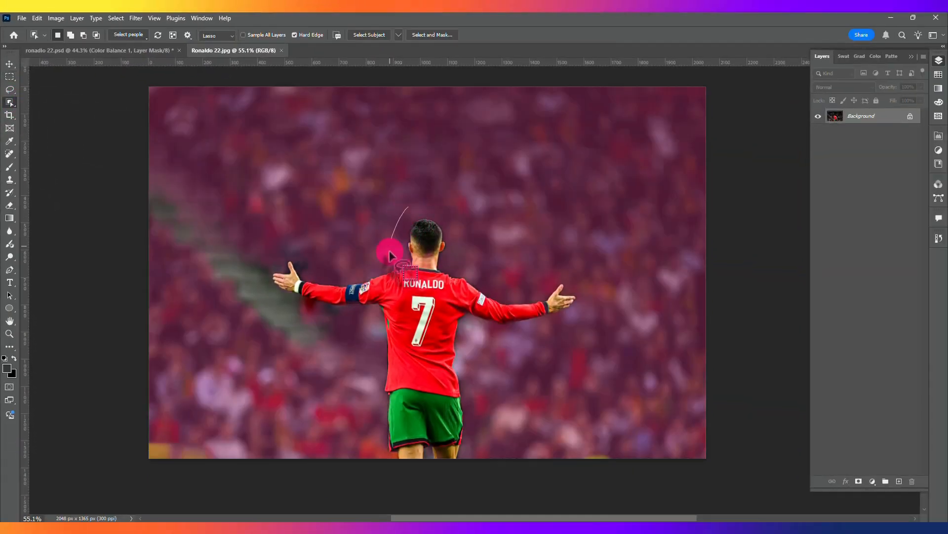
mouse_move(336, 271)
left_mouse_down()
mouse_move(250, 271)
mouse_move(309, 322)
mouse_move(351, 334)
mouse_move(381, 452)
mouse_move(421, 473)
mouse_move(503, 471)
mouse_move(479, 352)
mouse_move(517, 329)
mouse_move(612, 311)
mouse_move(504, 288)
left_mouse_up()
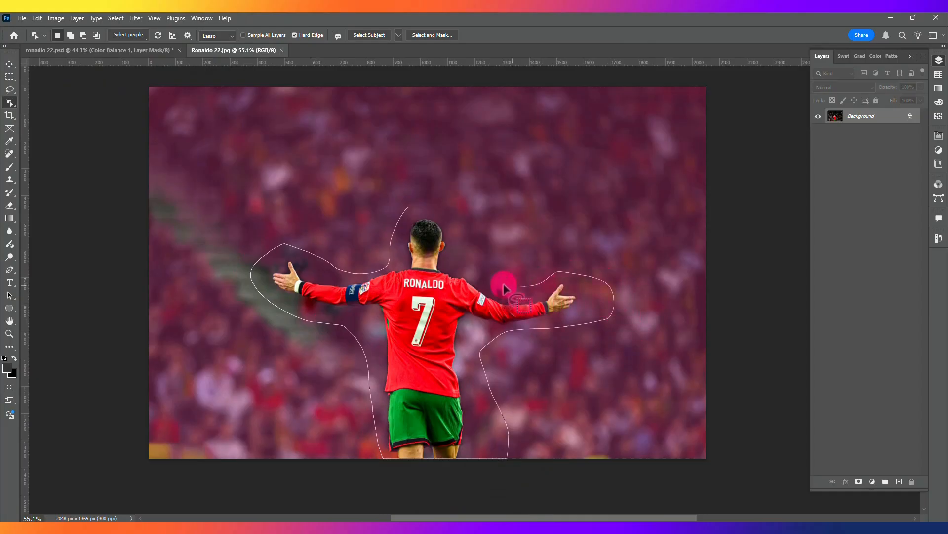
mouse_move(459, 268)
left_mouse_down()
mouse_move(434, 208)
mouse_move(393, 187)
left_mouse_up()
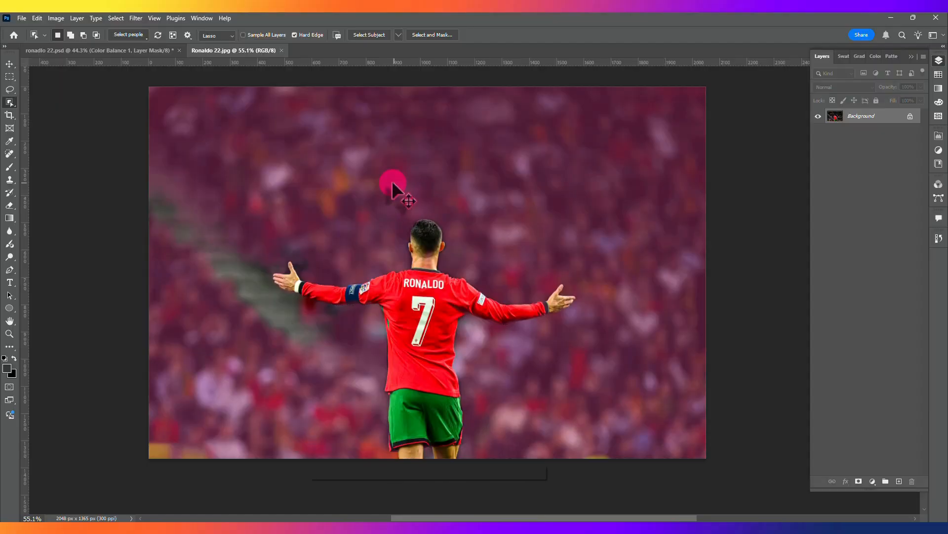
- Copy the selected player to a new layer and move it into the ronadlo 22.psd poster, placing it over the upper sky
key("ctrl+j")
key("v")
left_click_drag(410, 339, 305, 174)
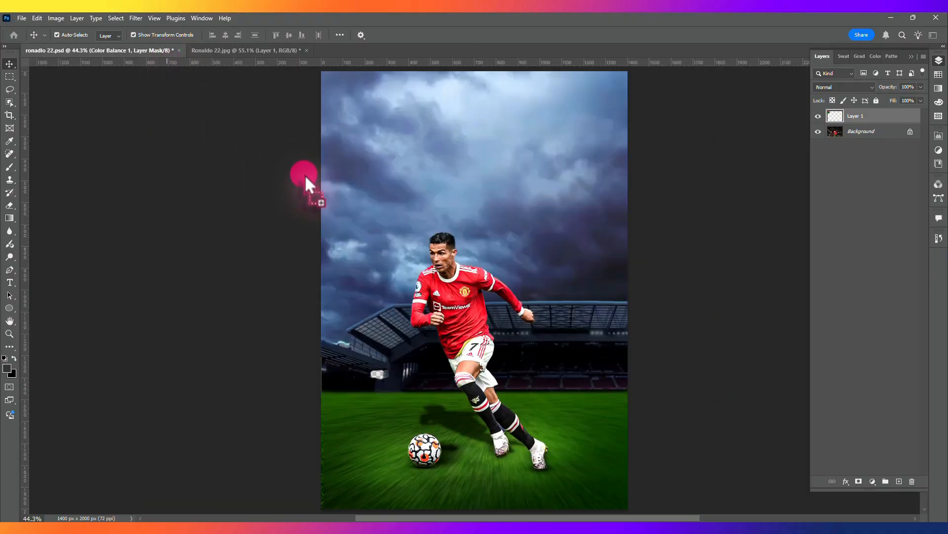
left_click_drag(447, 172, 447, 171)
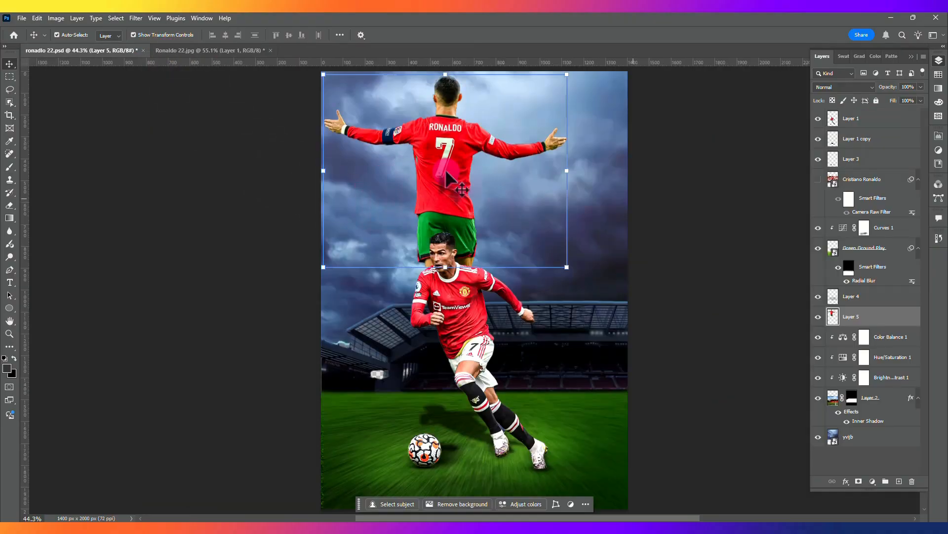
- Move Layer 5 directly above the sky layer yvijb and position its back-facing player behind the running player
left_click_drag(843, 312, 876, 425)
left_click_drag(444, 158, 483, 221)
scroll(514, 176, "down", 2)
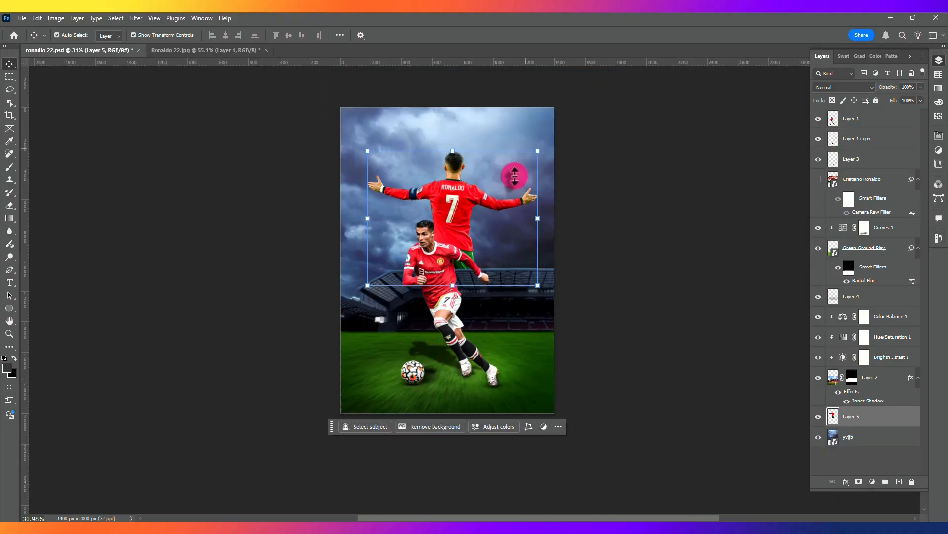
- Enlarge the back-facing player on Layer 5 until he nearly spans the poster's width, and centre him behind the running player
left_click_drag(538, 151, 551, 131)
scroll(551, 131, "up", 2)
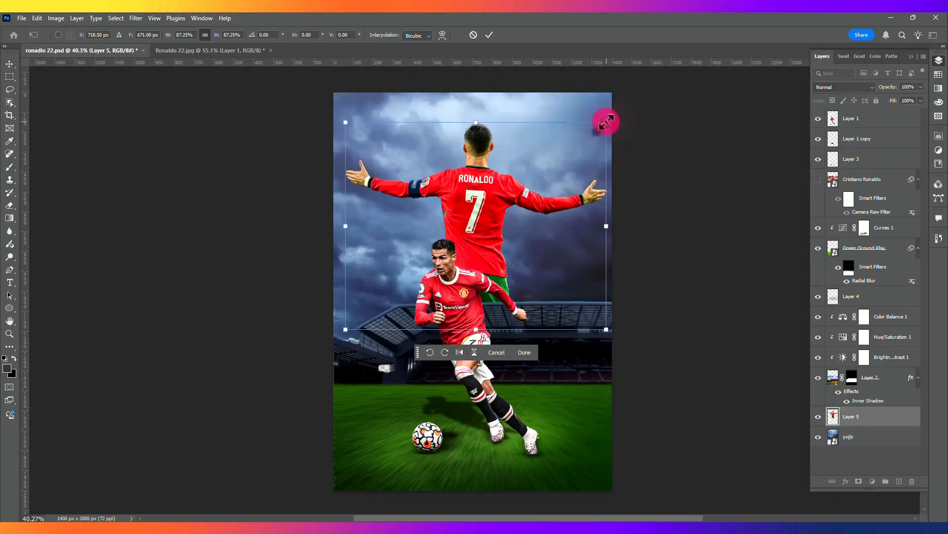
key("Return")
left_click(484, 203)
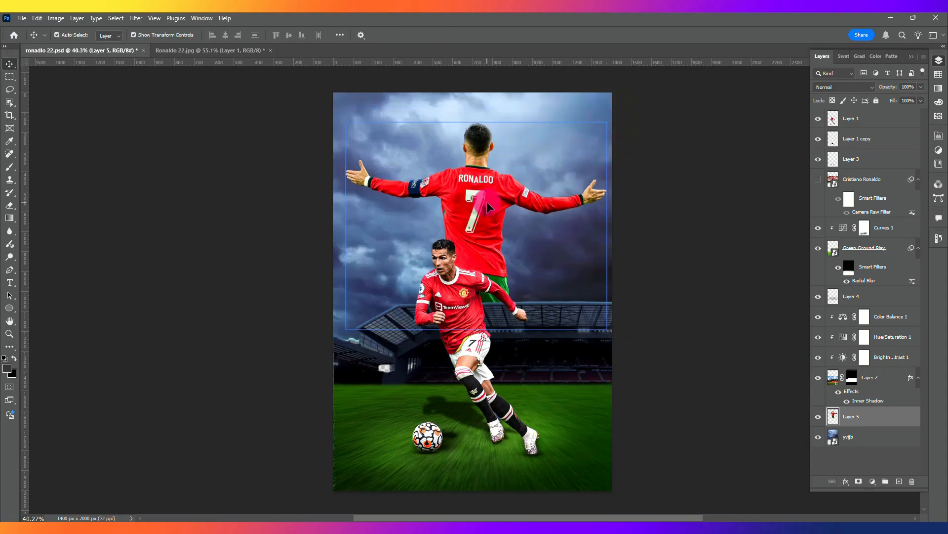
mouse_move(486, 204)
left_mouse_down()
mouse_move(486, 196)
mouse_move(481, 205)
left_mouse_up()
left_click_drag(487, 192, 493, 188)
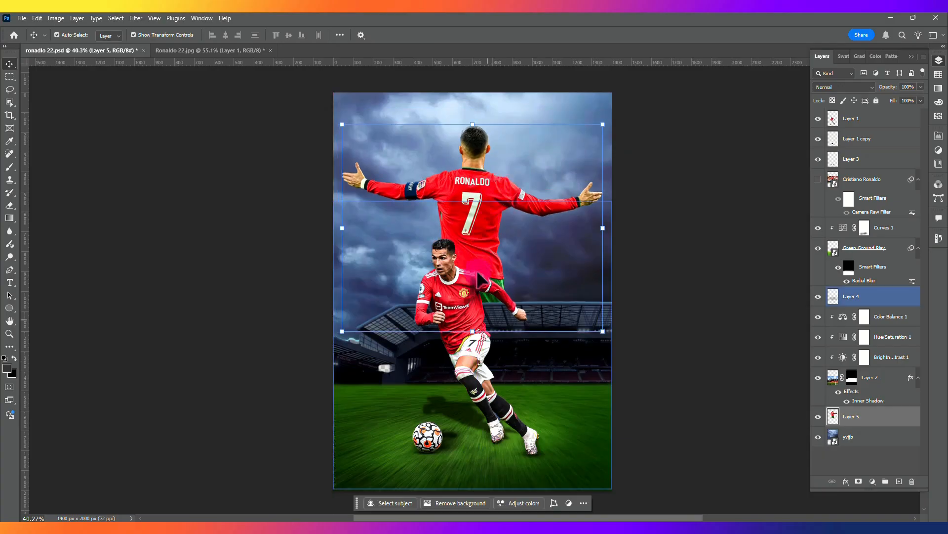
left_click(470, 311)
left_click_drag(470, 318, 471, 319)
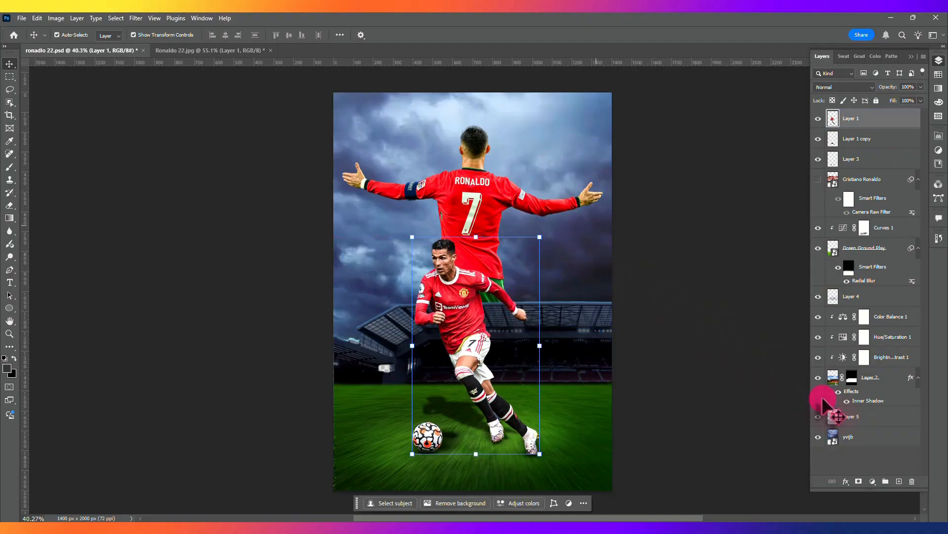
- Apply a Gaussian Blur with a 0.8-pixel radius to the back-facing player on Layer 5
left_click(840, 416)
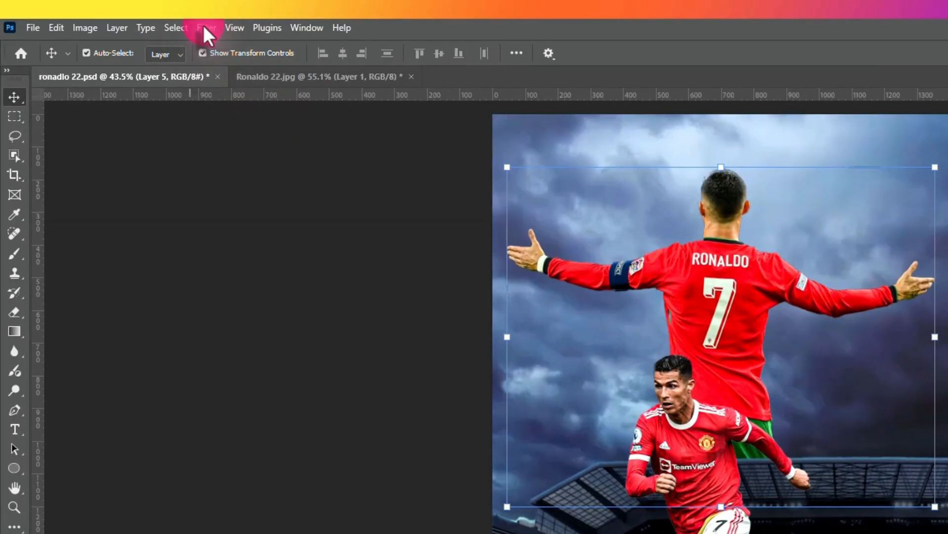
left_click(205, 27)
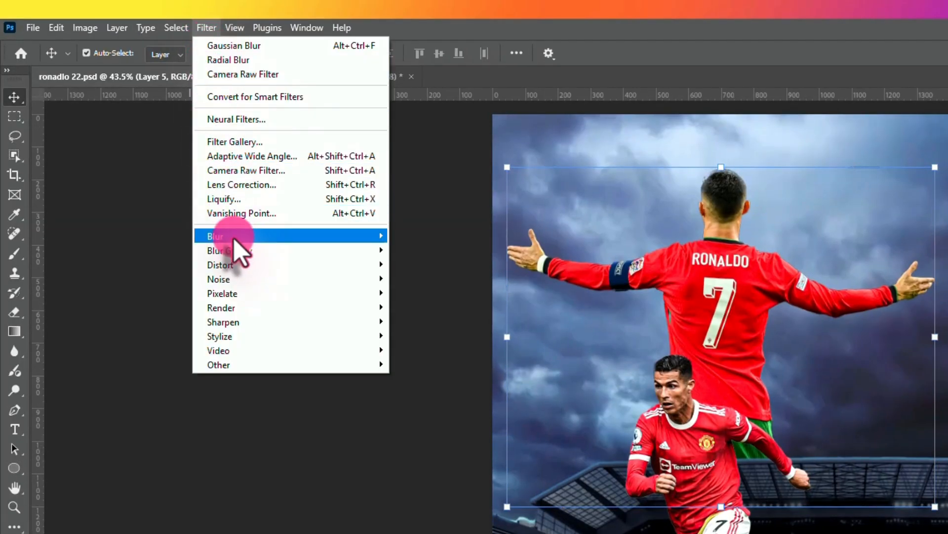
mouse_move(234, 239)
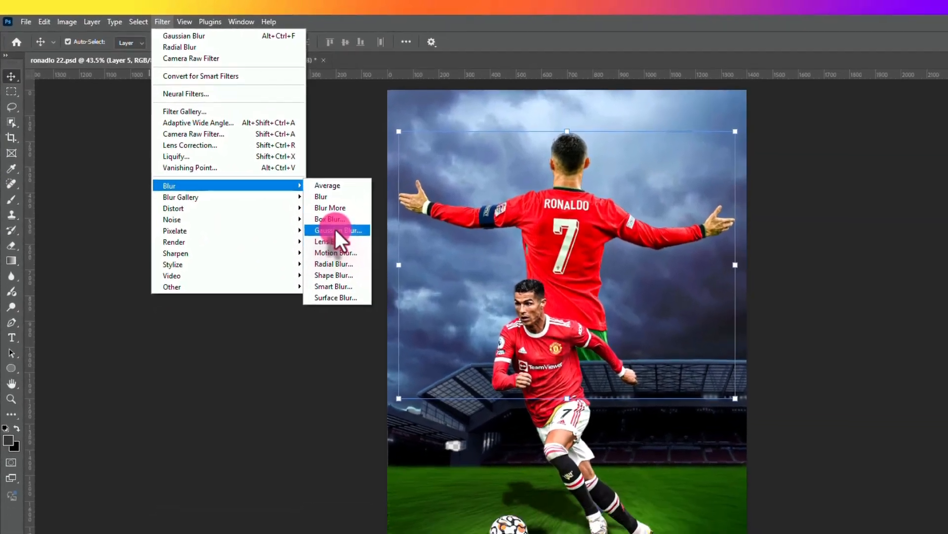
left_click(429, 293)
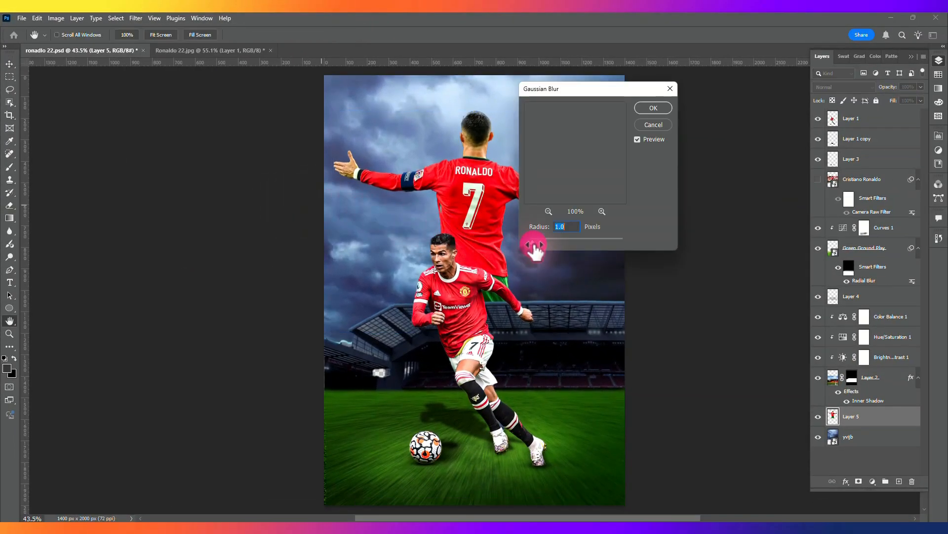
left_click_drag(534, 245, 531, 246)
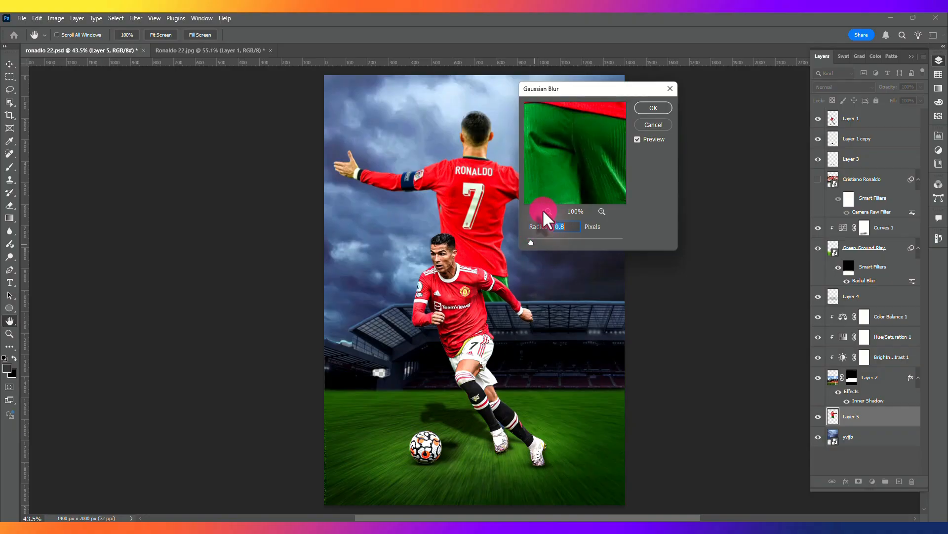
left_click(469, 182)
left_click(654, 108)
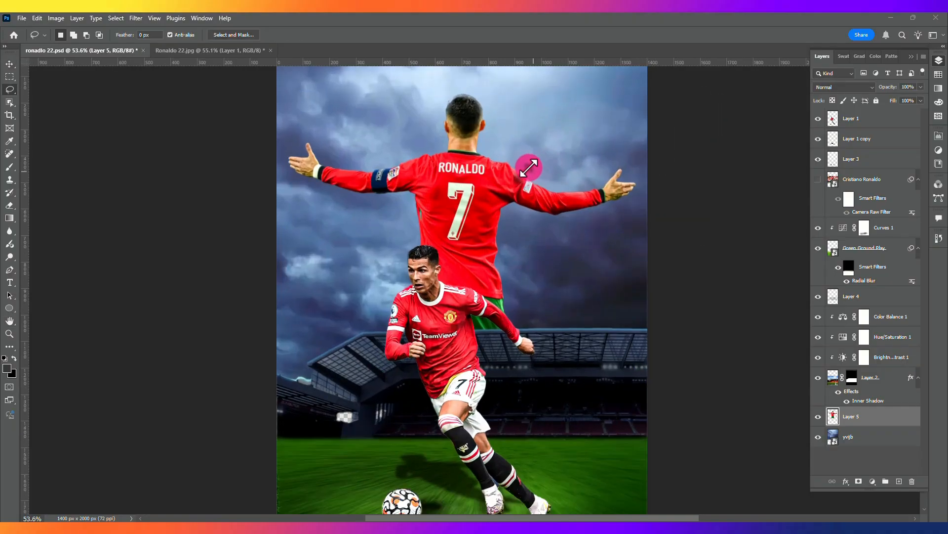
- Lasso the name and number 7 on the back-facing player's shirt, copy them to a new layer and hide that layer
scroll(485, 138, "up", 5)
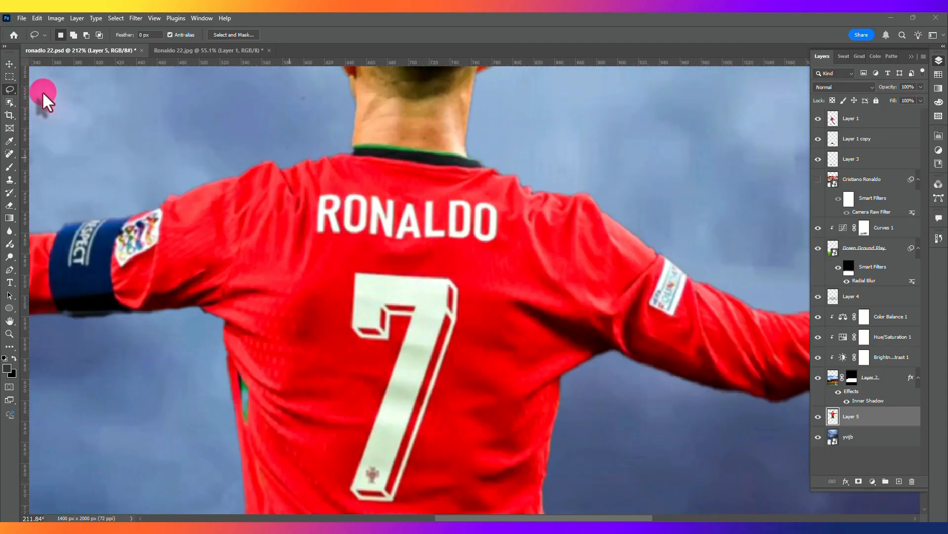
left_click(13, 89)
left_click_drag(484, 197, 432, 190)
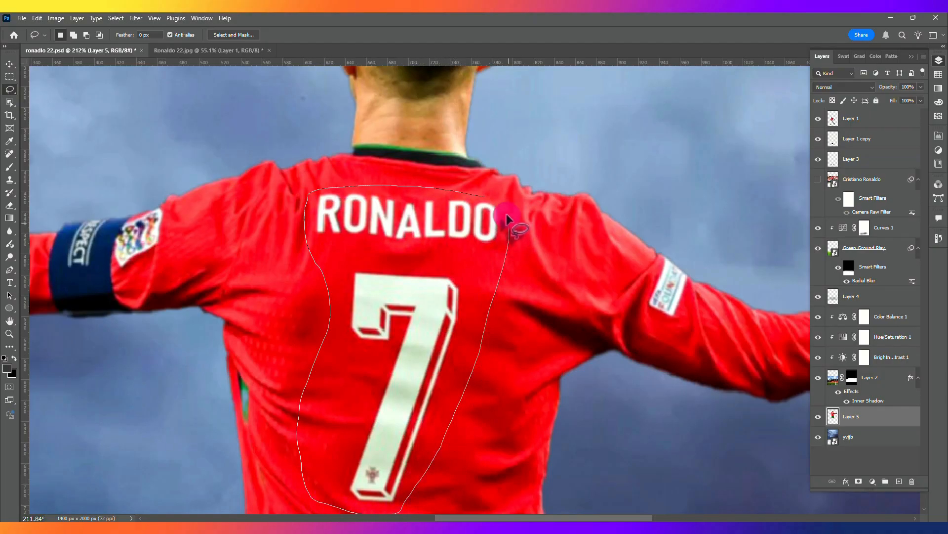
left_click_drag(492, 200, 485, 198)
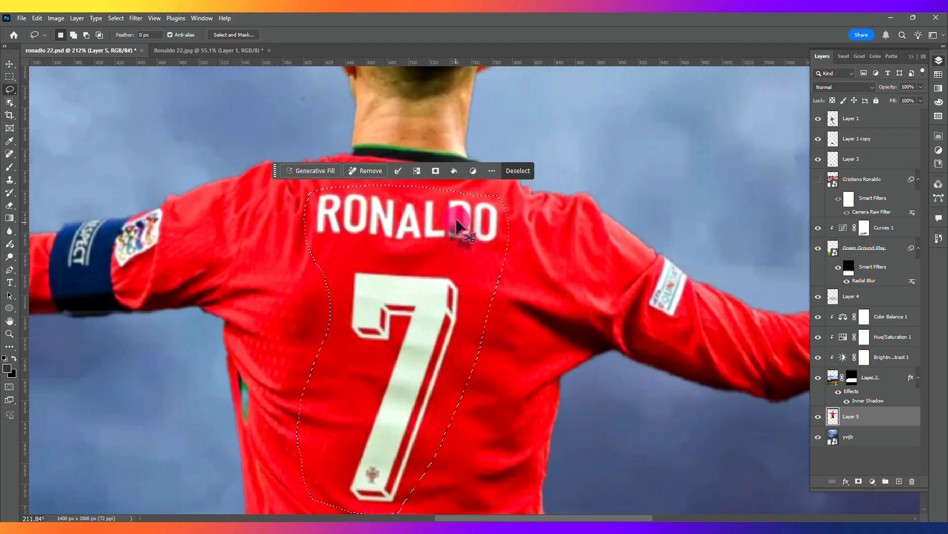
left_click(457, 222)
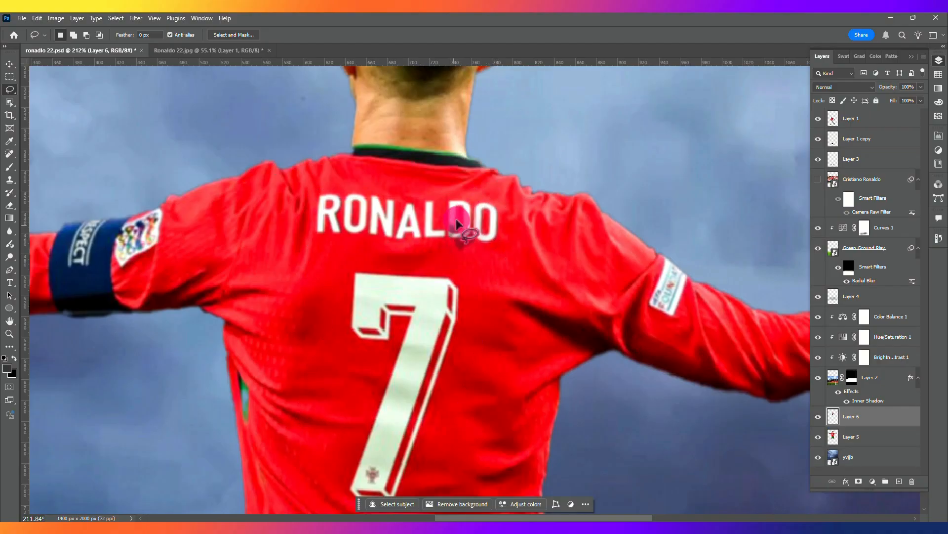
key("ctrl+0")
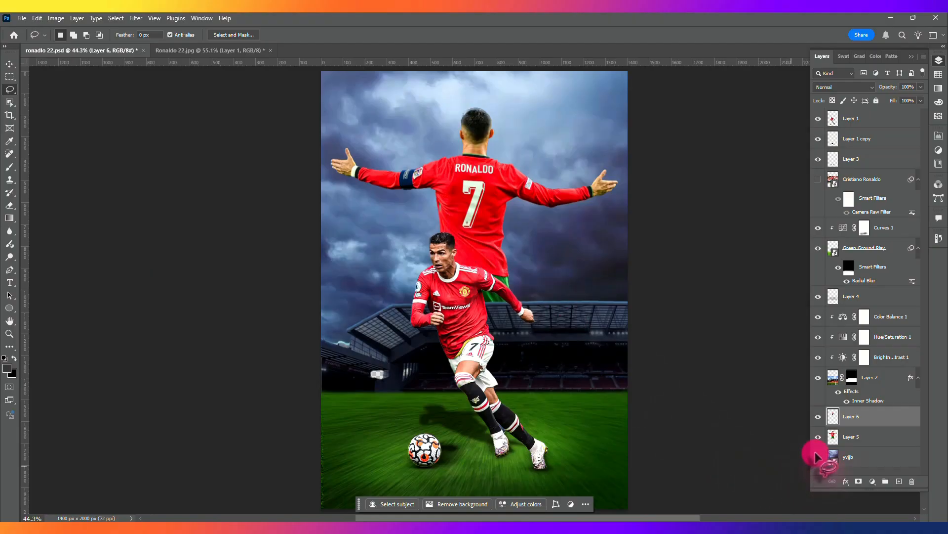
left_click(818, 417)
left_click(818, 436)
left_click(818, 437)
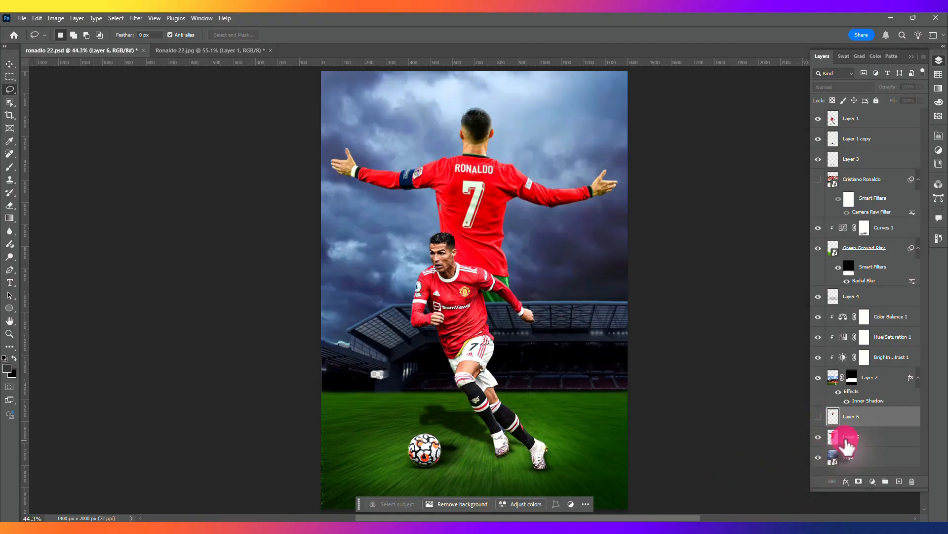
- Add a Color Lookup adjustment above Layer 5 using the Moonlight.3DL LUT and clip it to that layer
left_click(850, 436)
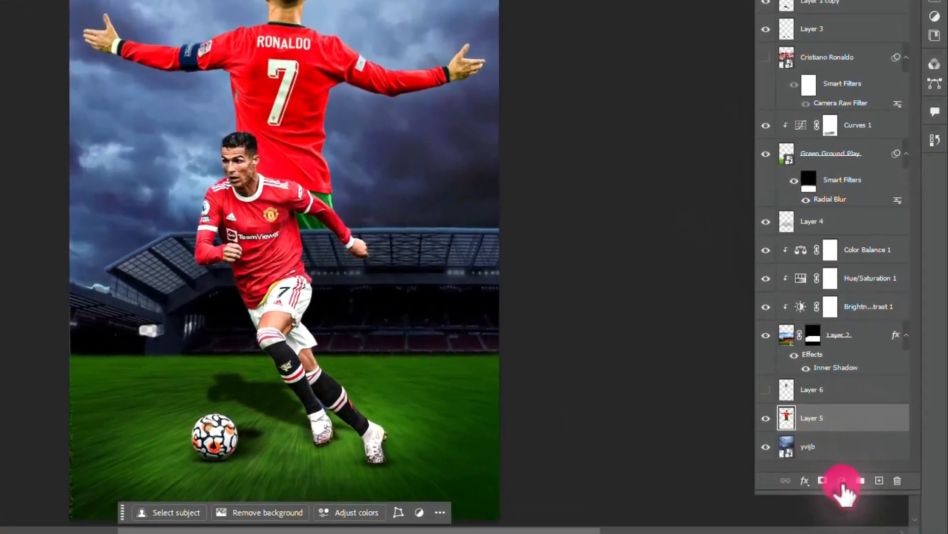
left_click(841, 480)
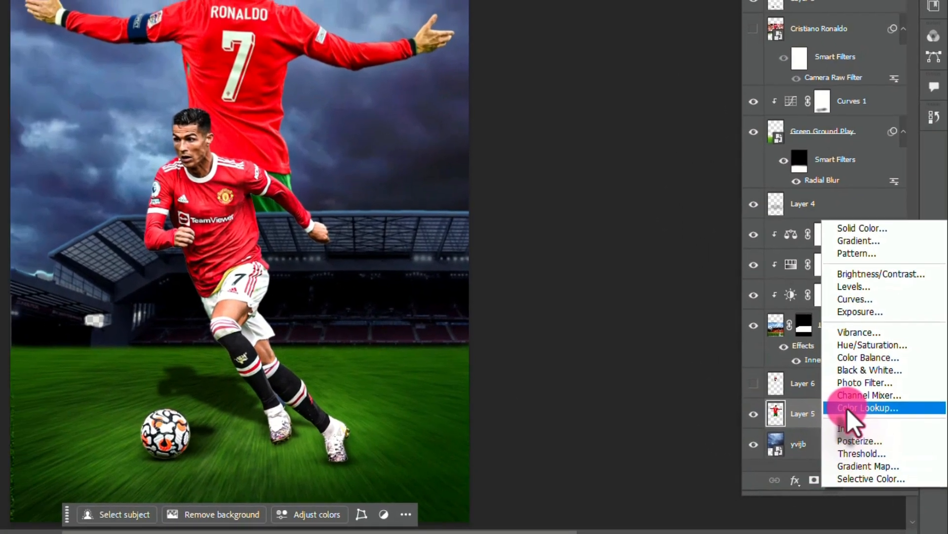
left_click(853, 412)
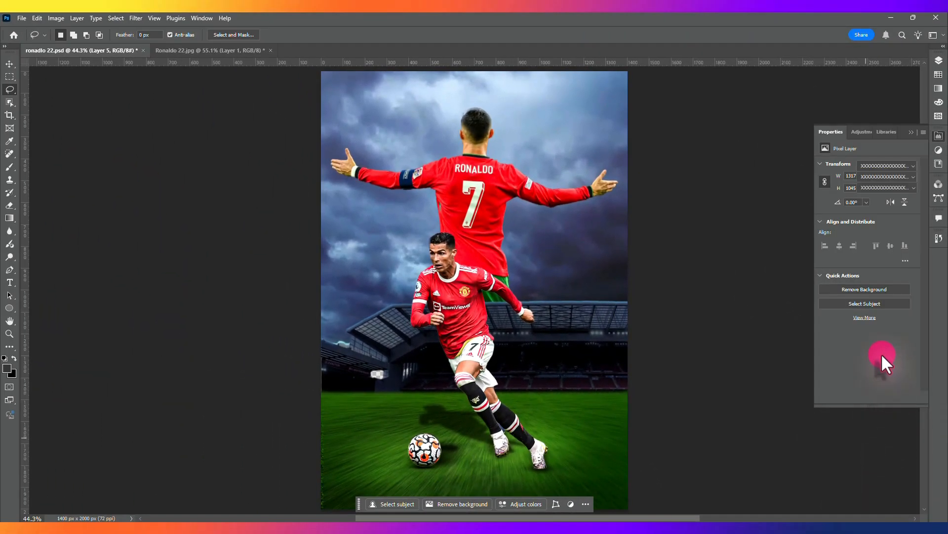
left_click(884, 180)
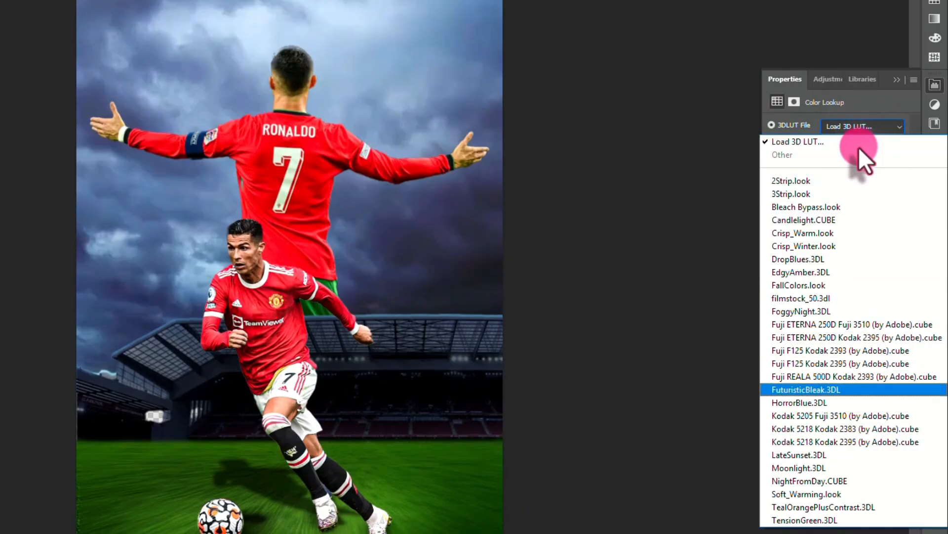
left_click(825, 464)
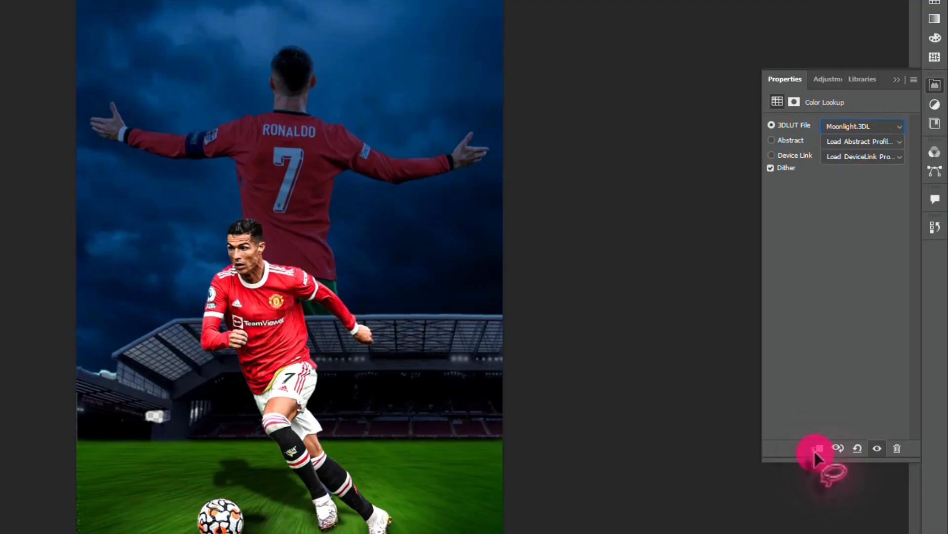
left_click(818, 448)
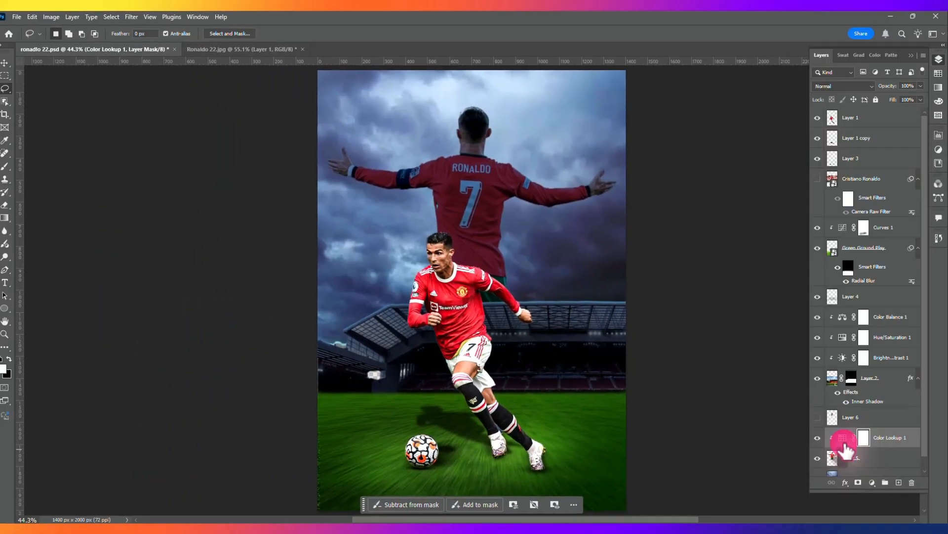
- Set the Color Lookup 1 layer's opacity to 96% and its Blend If underlying-layer highlights to a 179 / 237 split
left_click(843, 439)
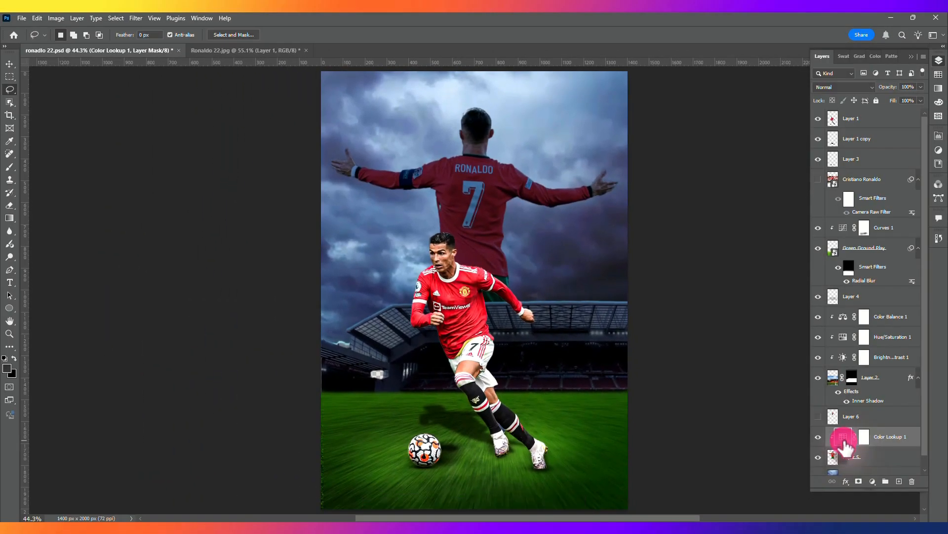
left_click(921, 87)
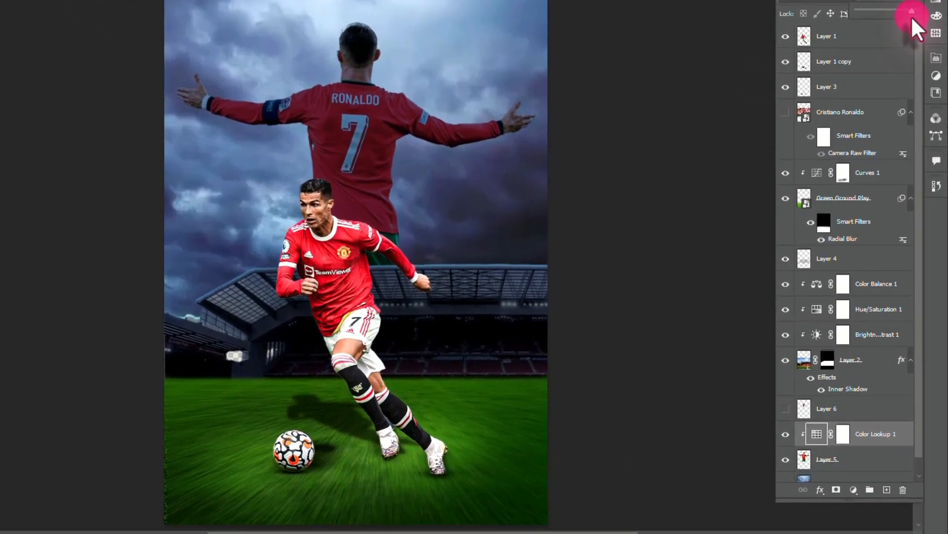
right_click(844, 440)
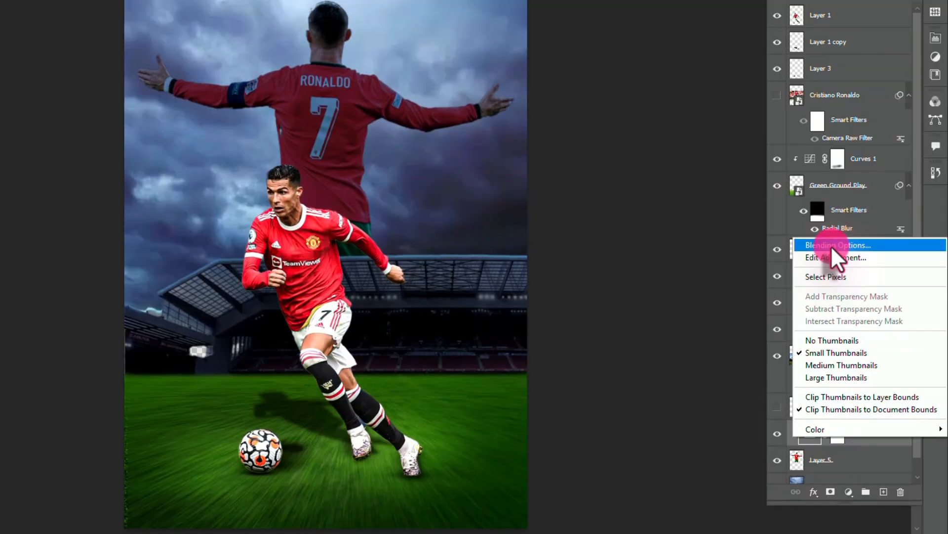
left_click(785, 183)
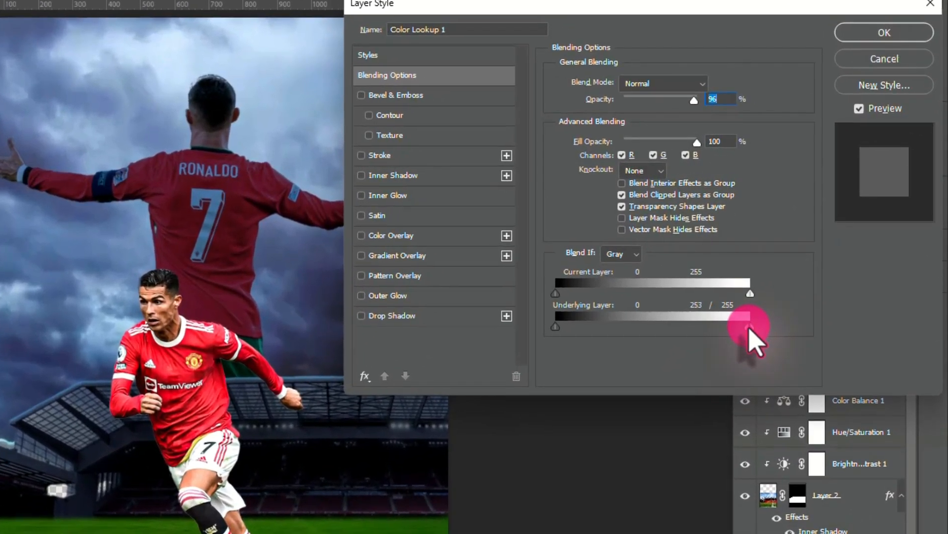
left_click_drag(735, 328, 691, 333)
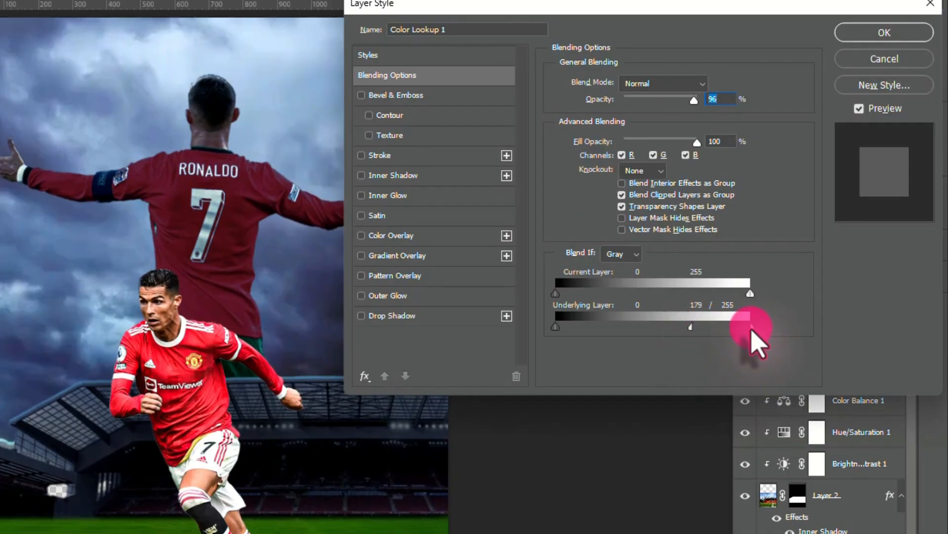
left_click_drag(752, 327, 736, 329)
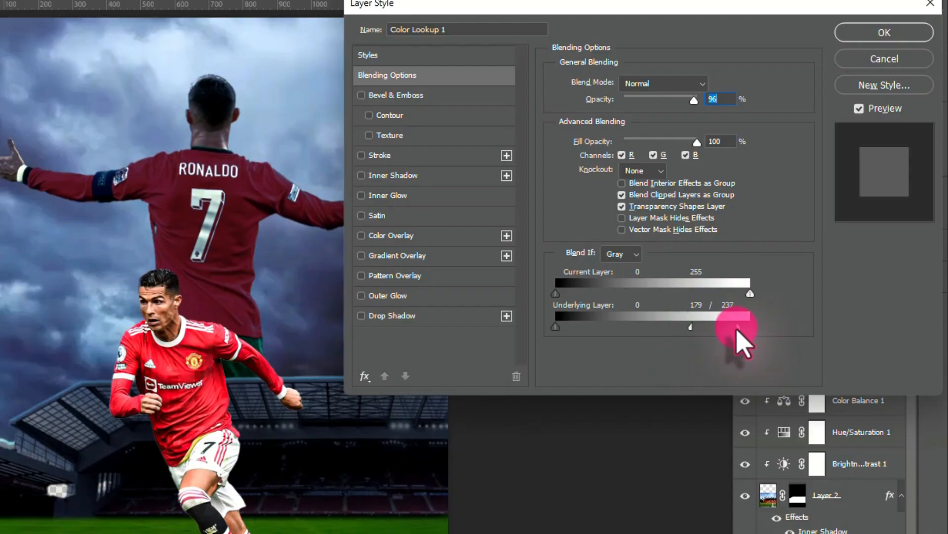
left_click(884, 32)
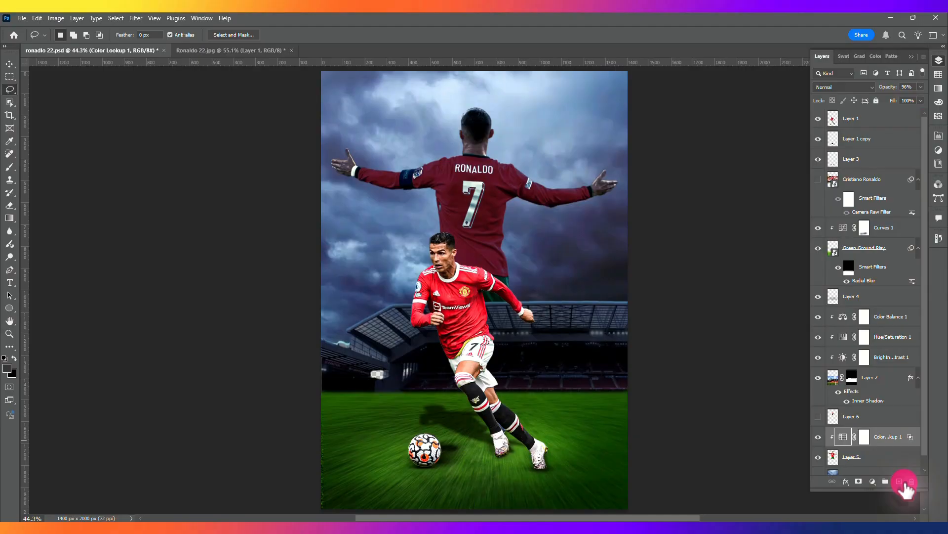
- Add a new layer above the Color Lookup 1 adjustment and clip it to the layer below
left_click(900, 481)
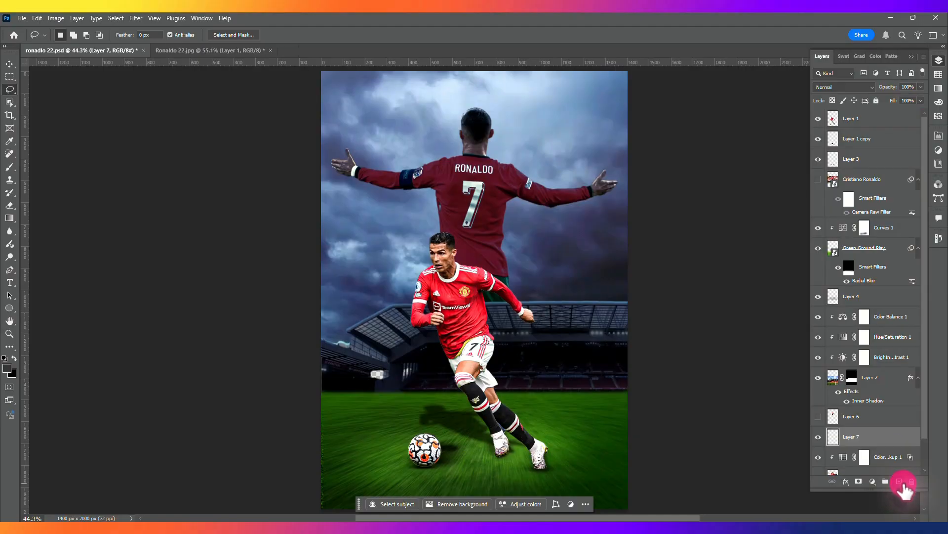
left_click(835, 447, "alt")
key("i")
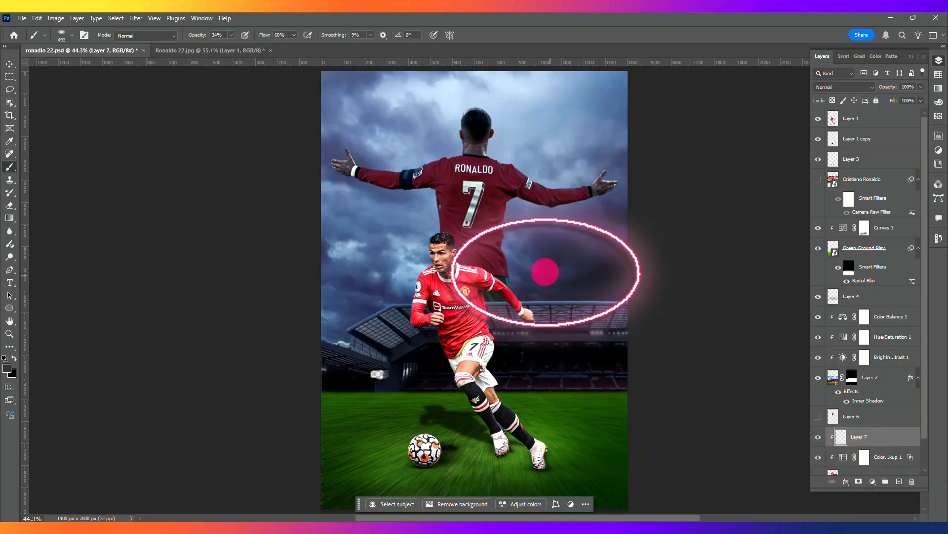
- Set the foreground colour to gray #525252 and brush it softly over the back-facing player's lower torso
left_click(8, 369)
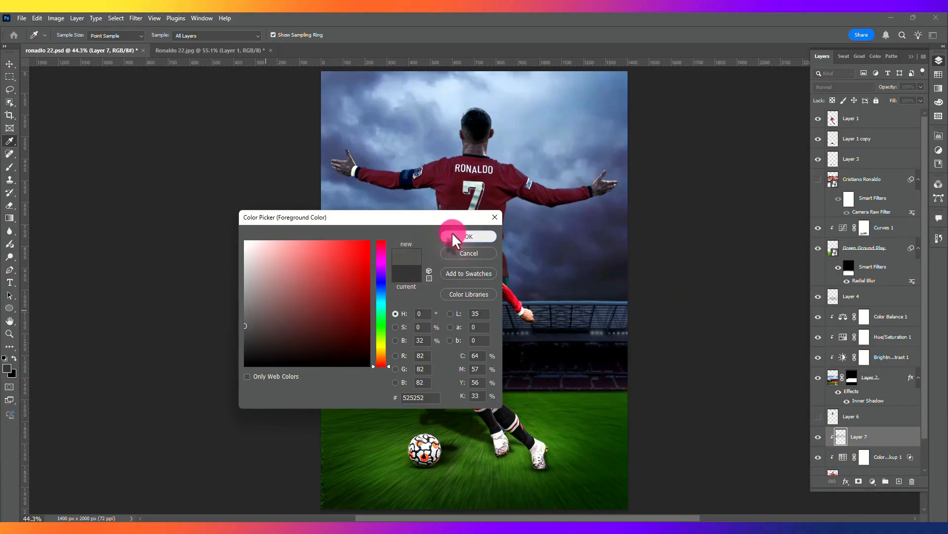
left_click(468, 236)
key("b")
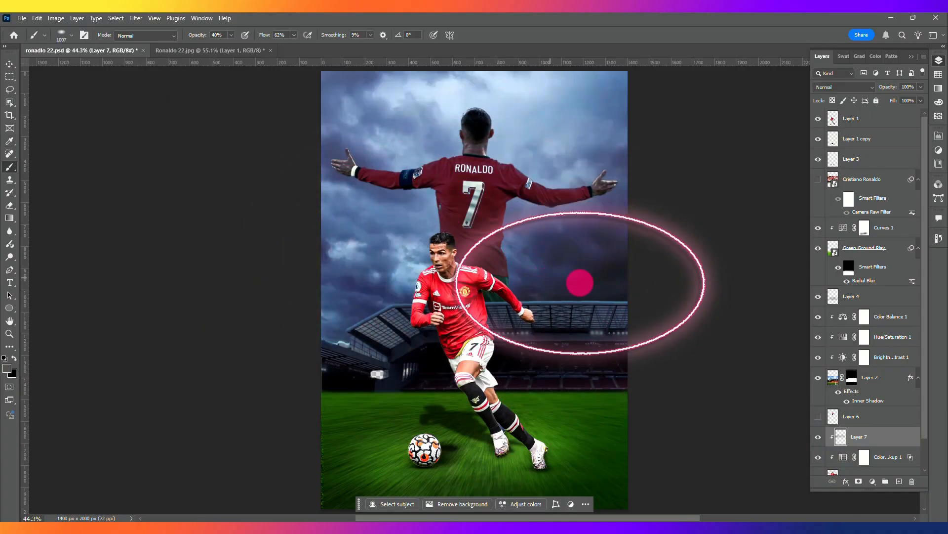
left_click(439, 258)
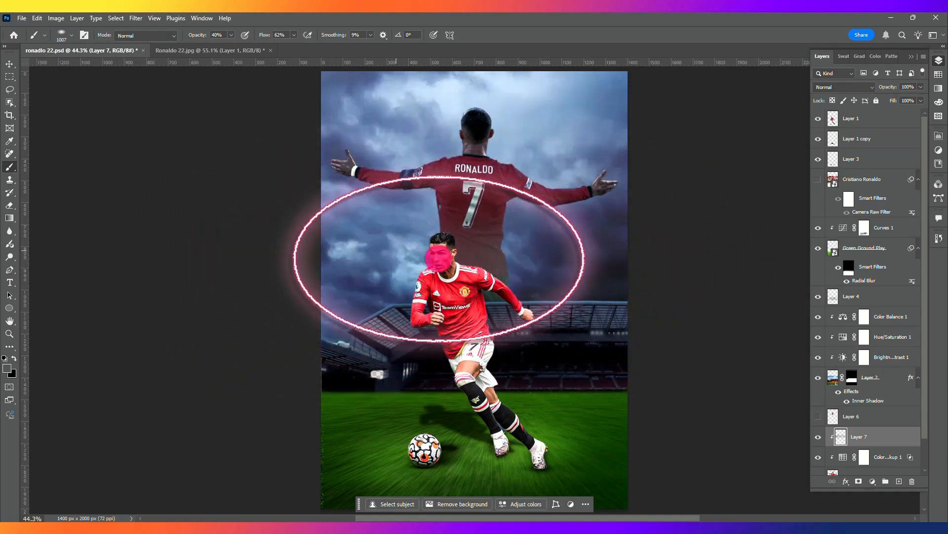
- Brush colours sampled from the image over the back-facing player's lower body on Layer 7, then erase the excess from his shirt and arms
left_click(438, 258, "alt")
left_click(562, 200)
left_click(565, 207)
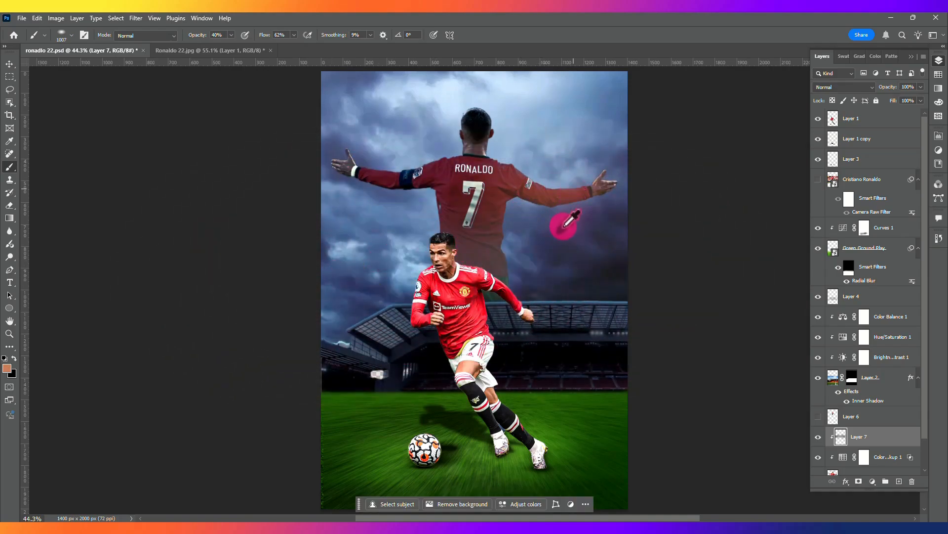
left_click(564, 220)
left_click(373, 201, "alt")
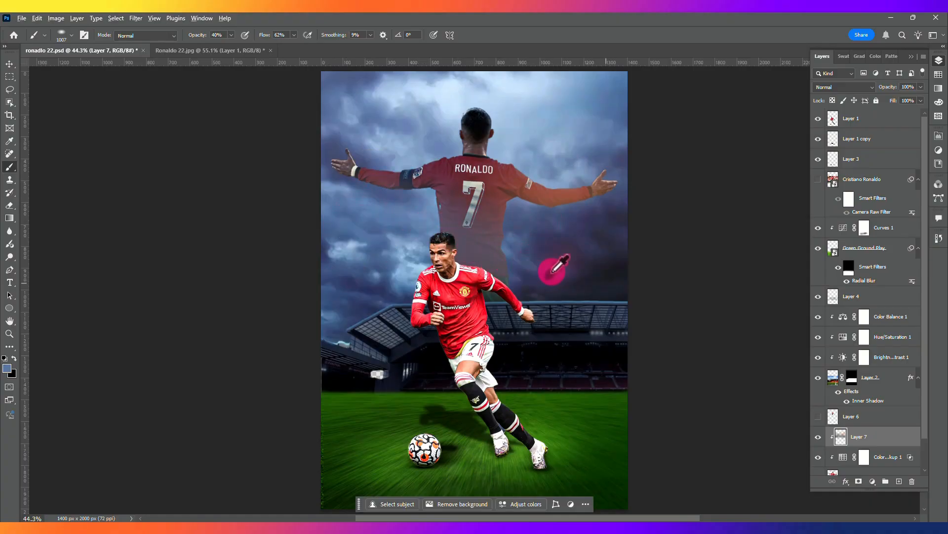
left_click(508, 273, "alt")
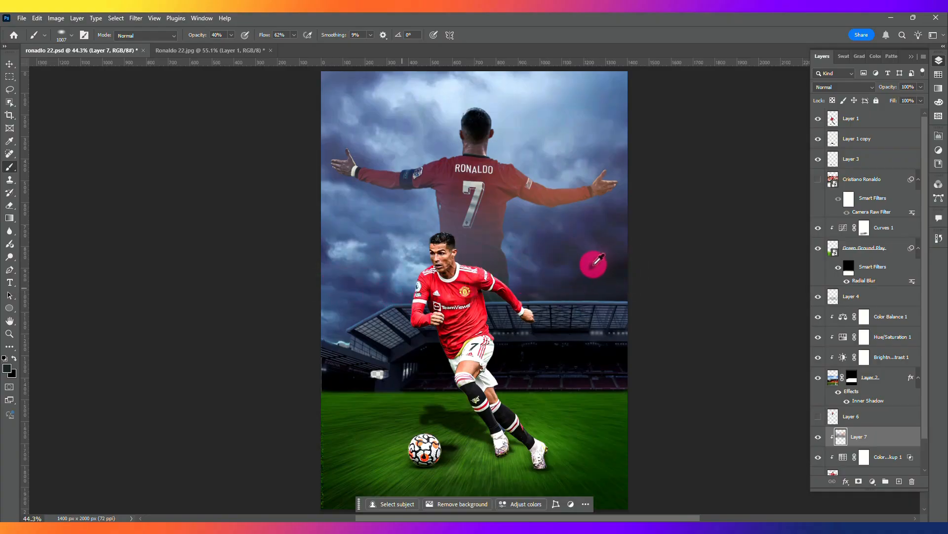
left_click(590, 250, "alt")
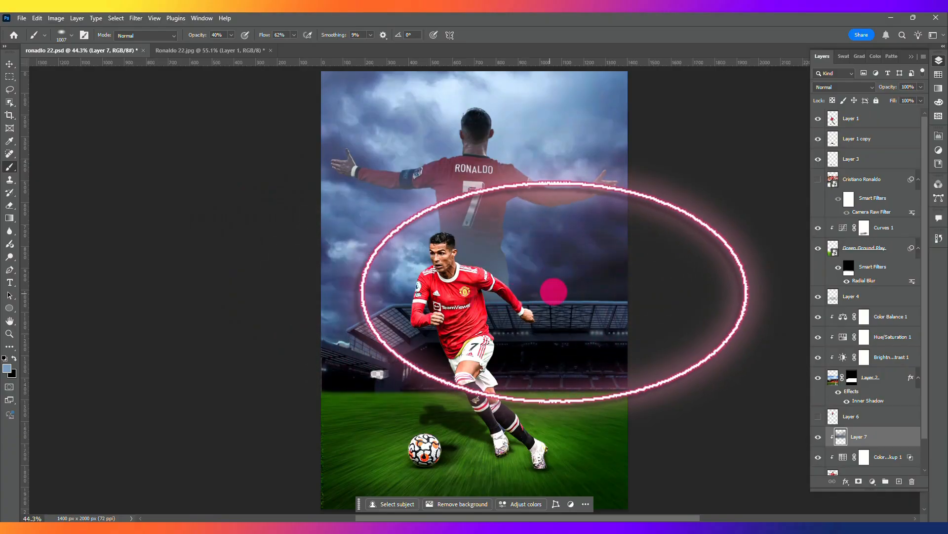
left_click(554, 291, "alt")
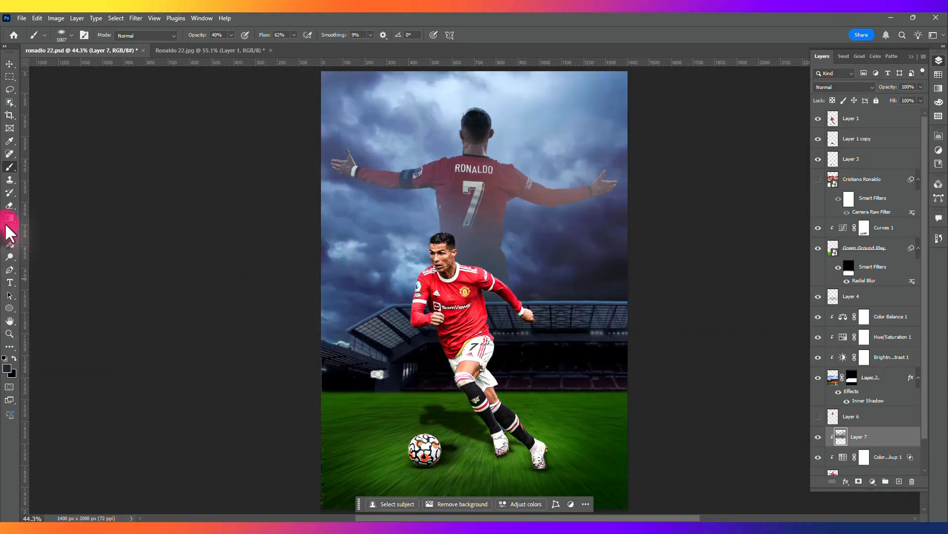
left_click(9, 205)
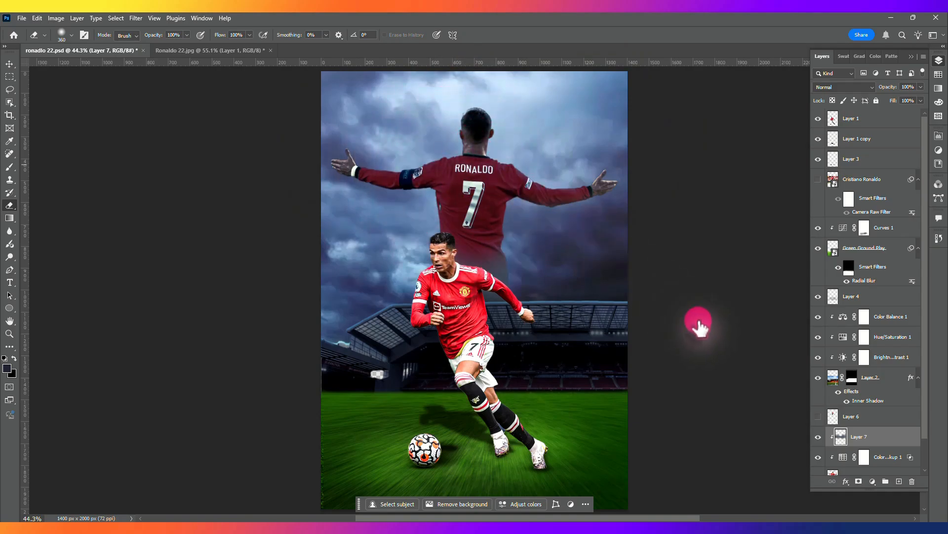
- Add a new layer above Layer 7 and set the brush to 100% opacity and 60% flow
left_click(899, 482)
key("b")
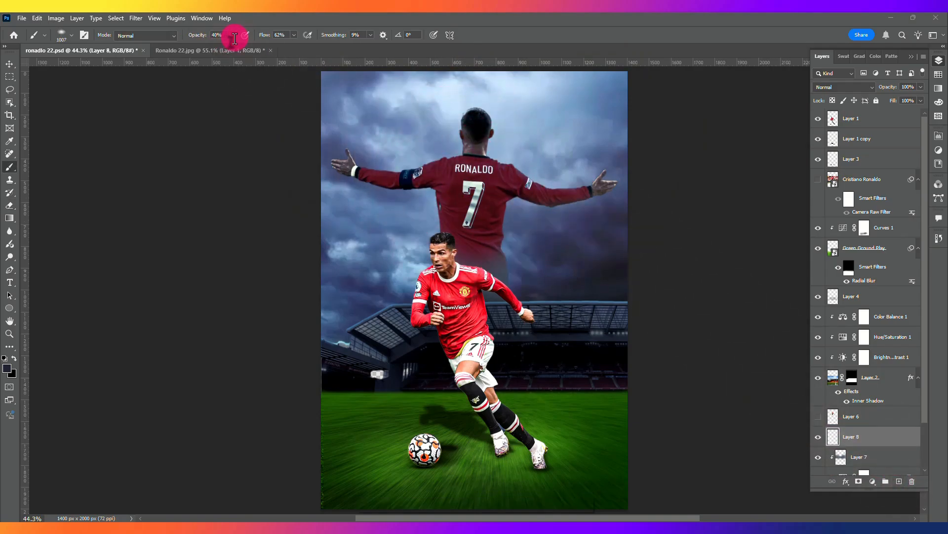
left_click(231, 34)
mouse_move(235, 46)
left_mouse_down()
mouse_move(313, 57)
mouse_move(293, 47)
left_mouse_up()
left_click(295, 35)
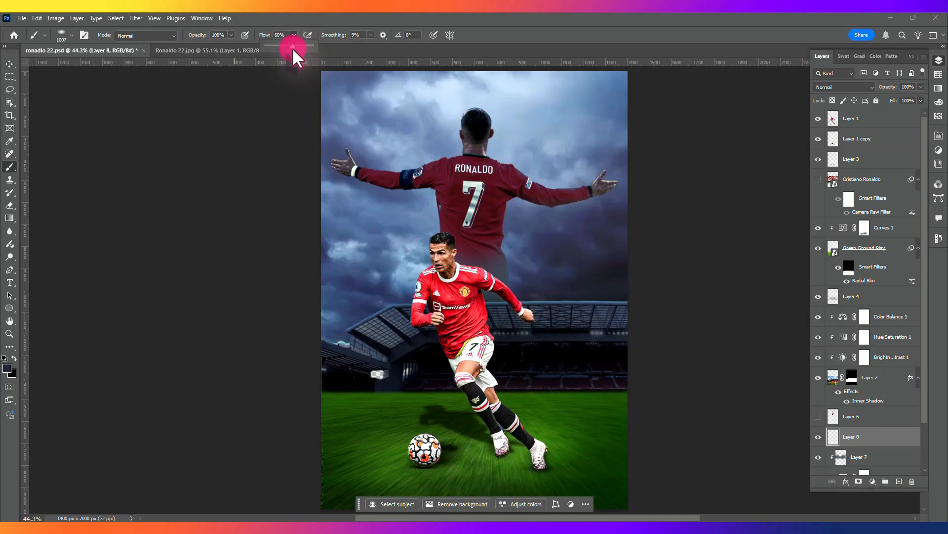
- Reduce the brush size to 25 pixels and sample the light blue of the sky beside the back-facing player's head
scroll(439, 163, "up", 1)
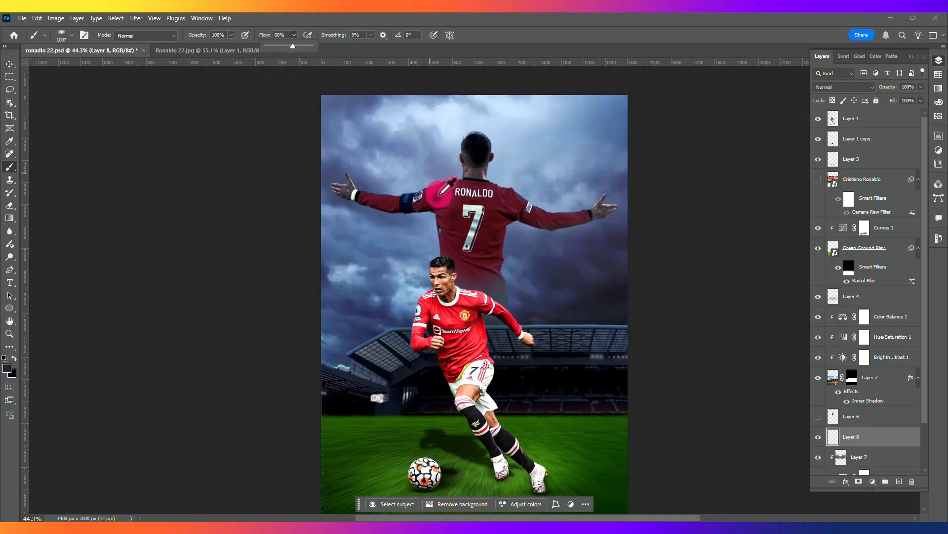
scroll(439, 191, "up", 1)
scroll(438, 184, "up", 2)
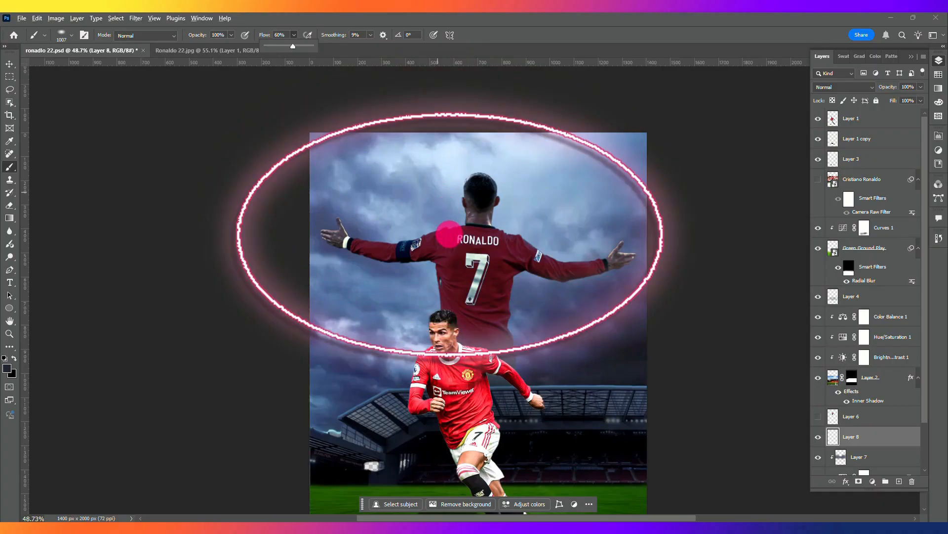
scroll(451, 234, "up", 14)
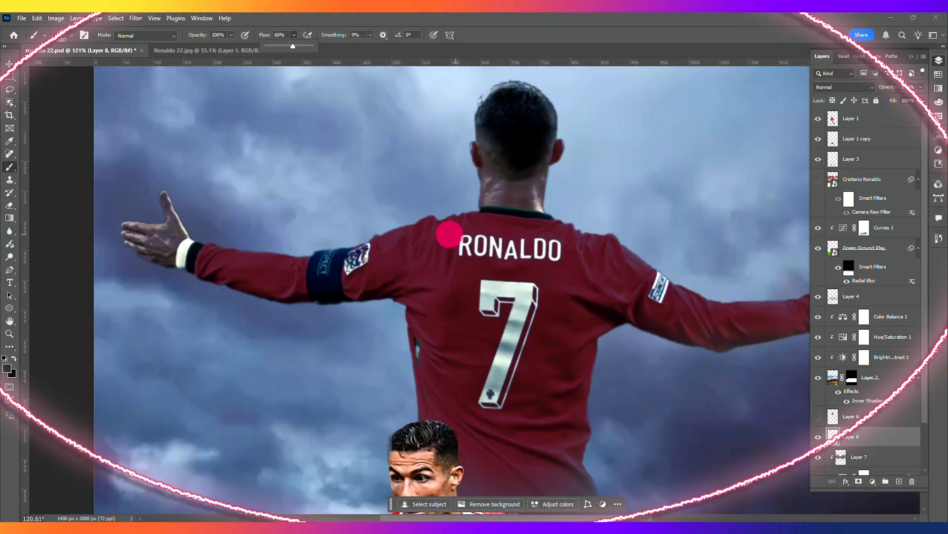
left_click_drag(453, 233, 70, 225)
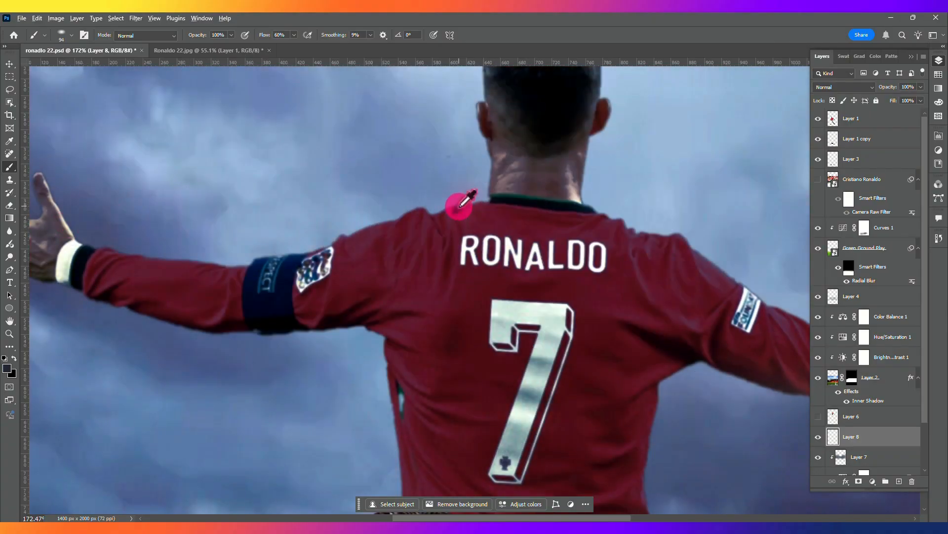
left_click_drag(446, 206, 425, 206)
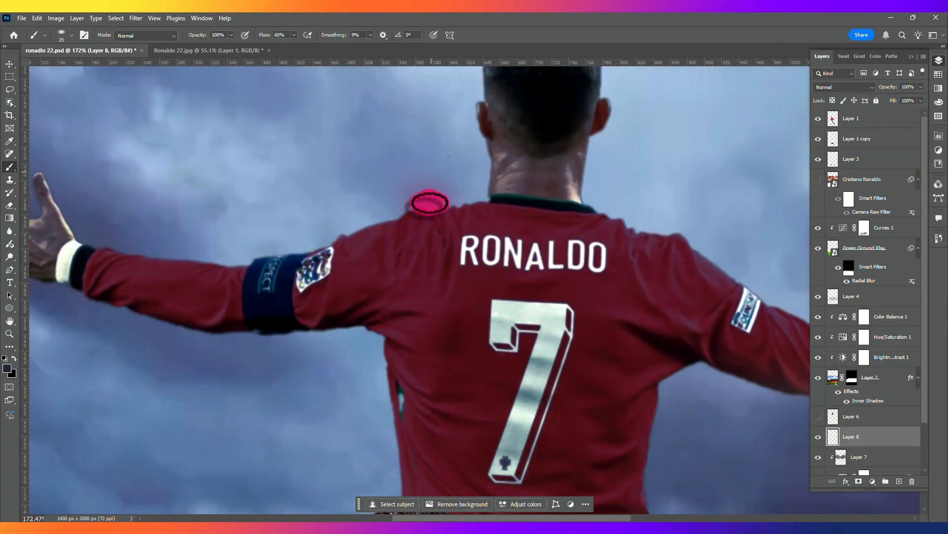
left_click_drag(431, 160, 423, 241)
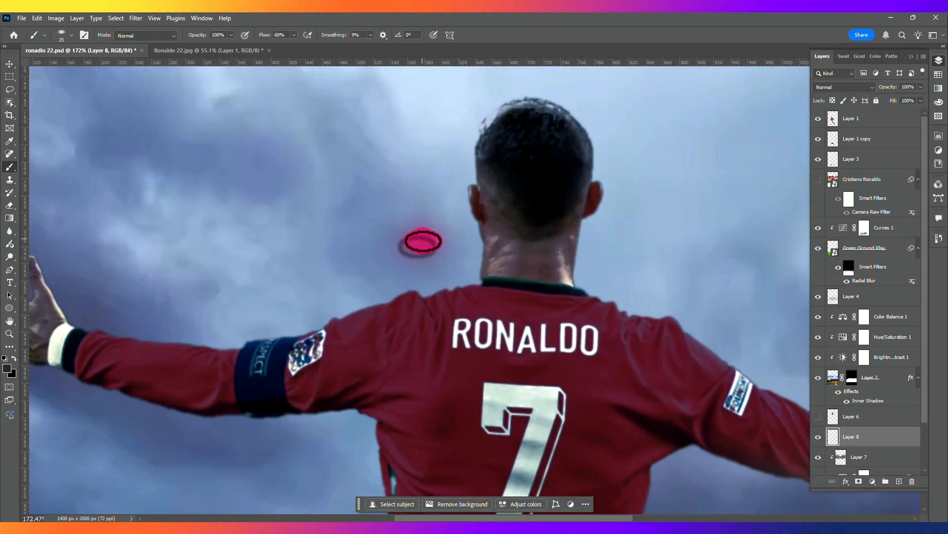
left_click(444, 108, "alt")
scroll(481, 226, "up", 3)
scroll(480, 226, "up", 2)
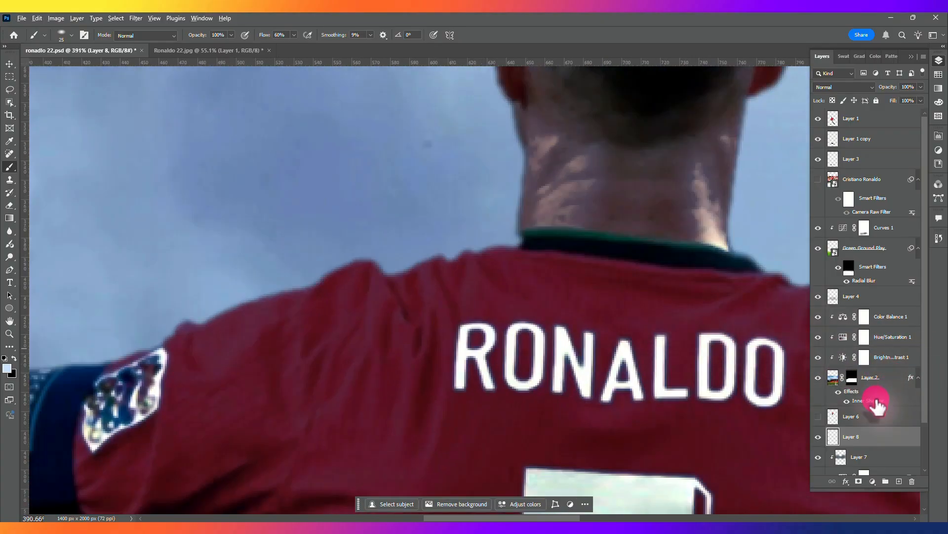
- Clip Layer 8 to the layer below and set the brush to 41% opacity and 52% flow
left_click(840, 446, "alt")
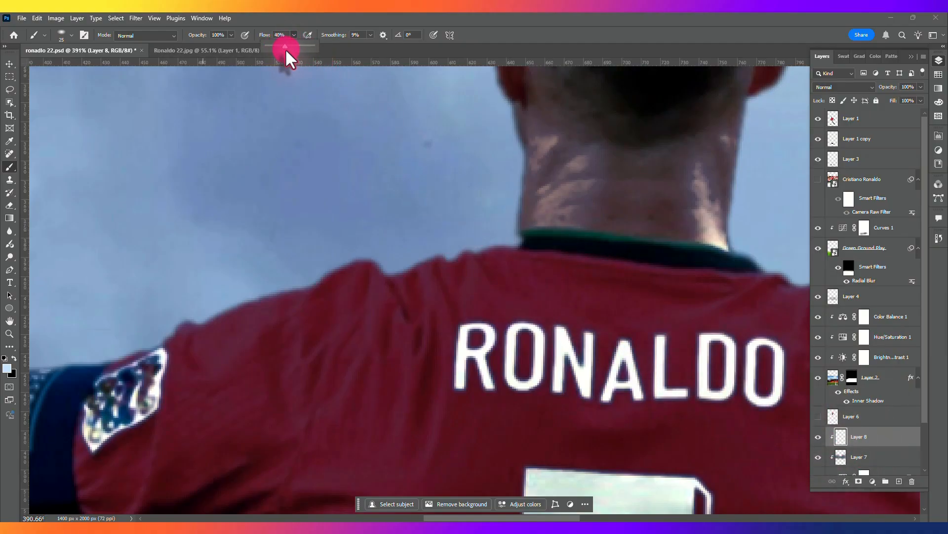
left_click(229, 34)
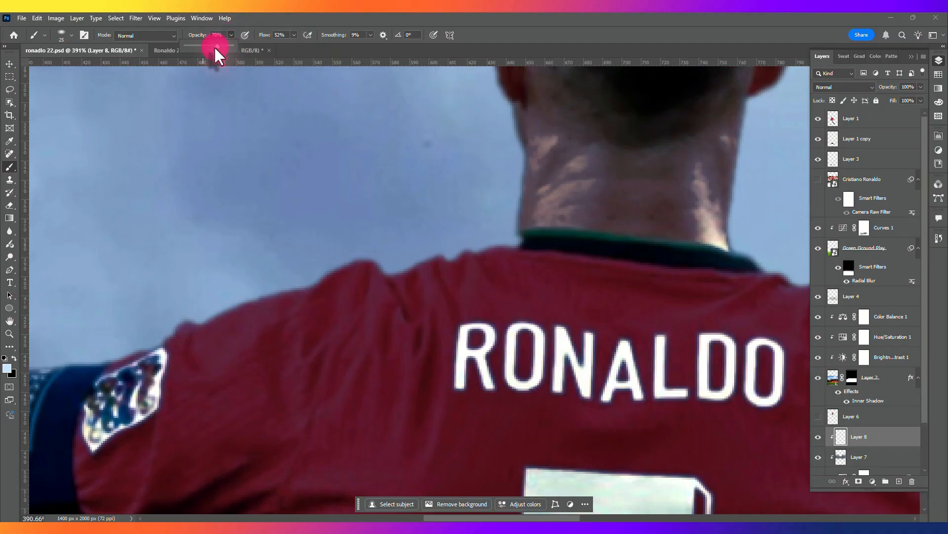
left_click_drag(216, 47, 204, 46)
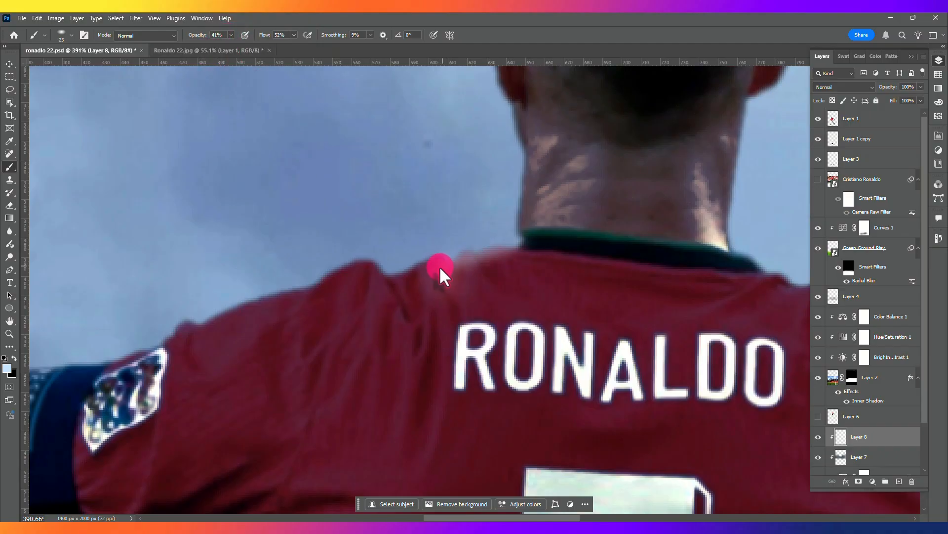
- Paint a light highlight along the back-facing player's left shoulder and set Layer 8's blend mode to Linear Dodge (Add)
mouse_move(479, 255)
left_mouse_down()
mouse_move(368, 291)
mouse_move(366, 261)
mouse_move(198, 325)
left_mouse_up()
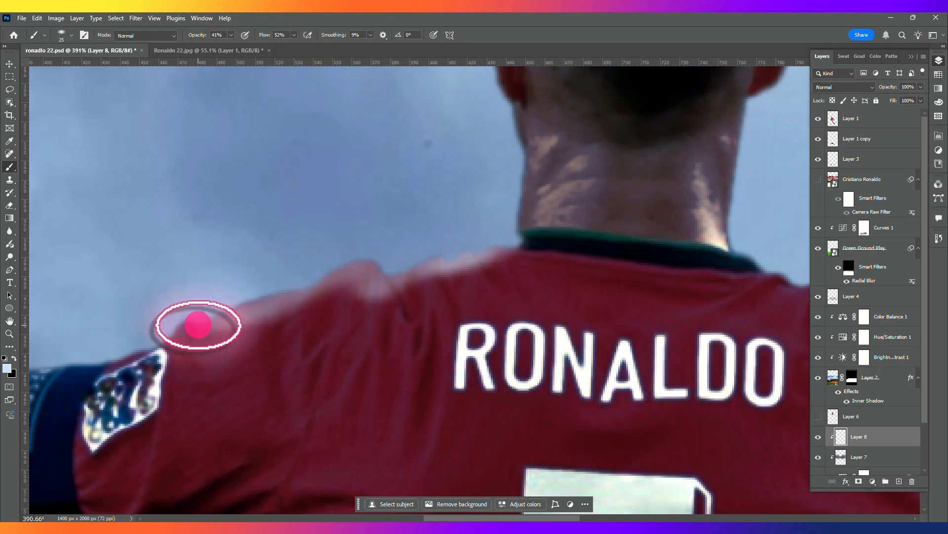
left_click(849, 90)
left_click(843, 194)
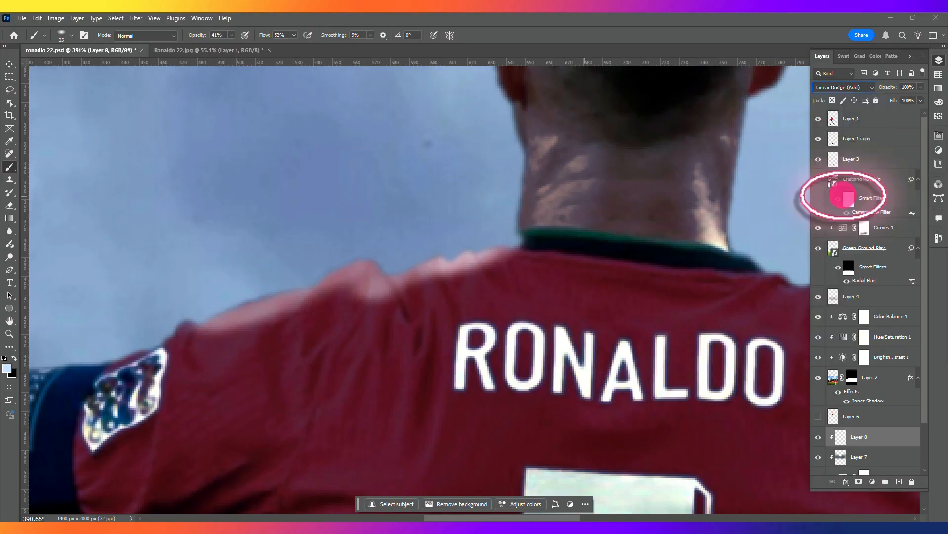
mouse_move(191, 326)
left_mouse_down()
mouse_move(321, 275)
mouse_move(294, 337)
mouse_move(354, 283)
mouse_move(379, 294)
mouse_move(378, 328)
mouse_move(499, 253)
left_mouse_up()
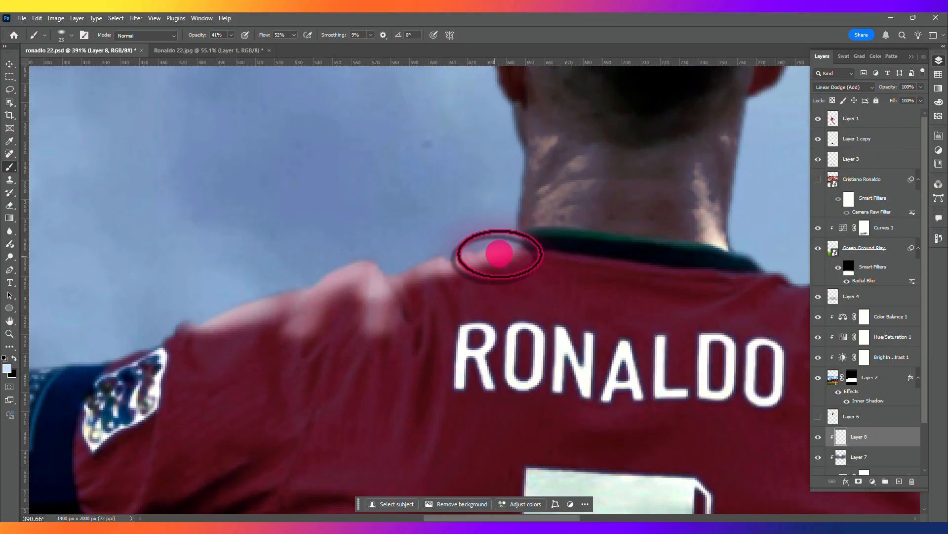
- Brush light-blue highlights along the upper edge of the back-facing player's left sleeve, armband and hand
left_click_drag(480, 169, 547, 96)
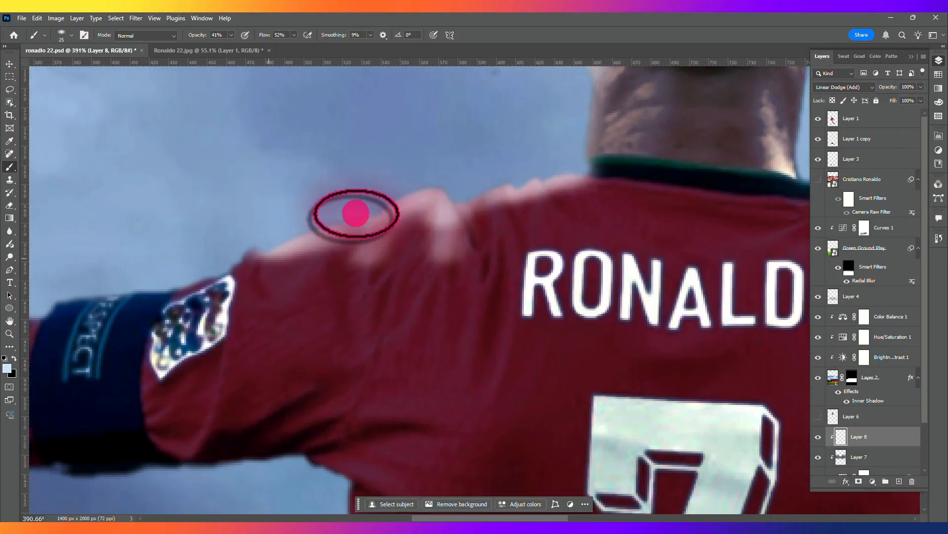
mouse_move(247, 267)
left_mouse_down()
mouse_move(228, 324)
mouse_move(214, 330)
mouse_move(239, 259)
mouse_move(110, 301)
left_mouse_up()
left_click_drag(209, 262, 467, 236)
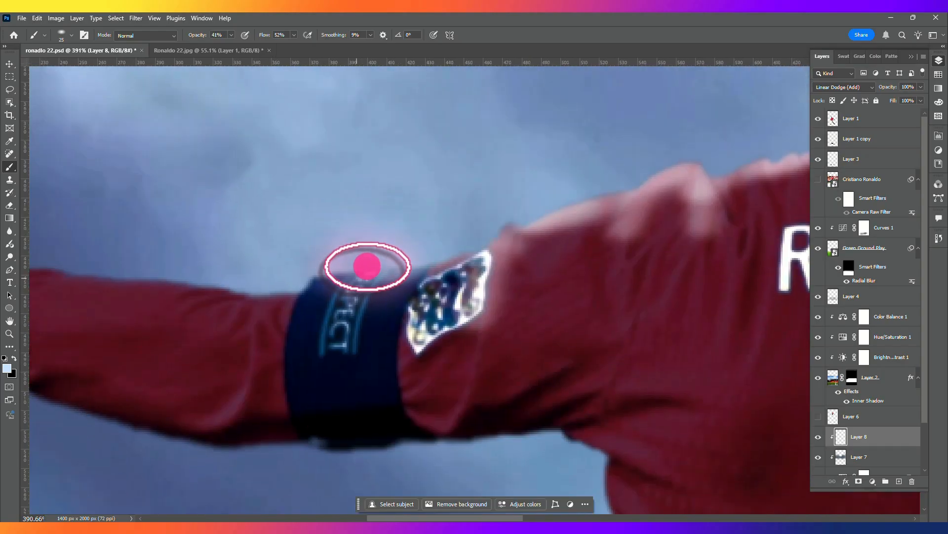
mouse_move(367, 267)
left_mouse_down()
mouse_move(290, 297)
mouse_move(185, 279)
left_mouse_up()
mouse_move(215, 252)
left_mouse_down()
mouse_move(362, 273)
mouse_move(486, 276)
left_mouse_up()
mouse_move(511, 312)
left_mouse_down()
mouse_move(425, 330)
mouse_move(183, 264)
left_mouse_up()
left_click_drag(300, 138, 352, 244)
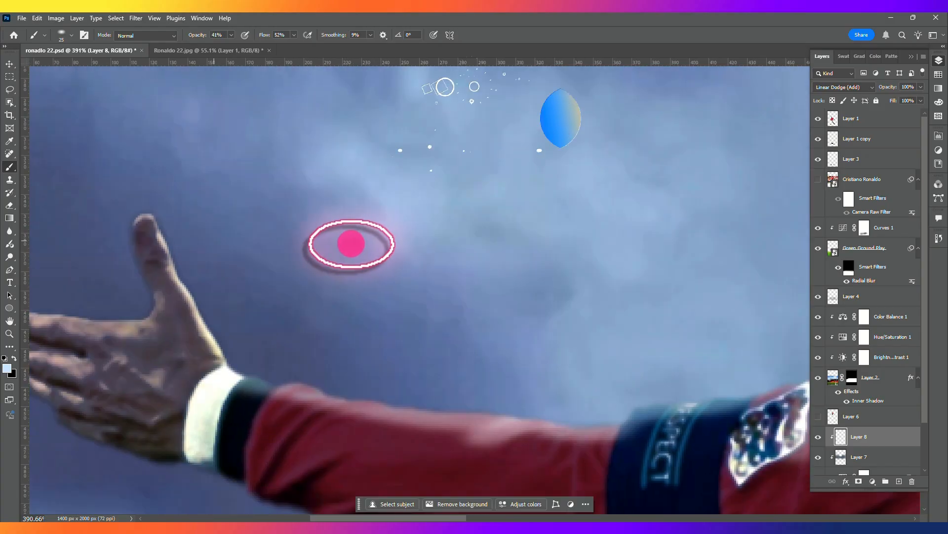
mouse_move(165, 222)
left_mouse_down()
mouse_move(199, 294)
mouse_move(253, 369)
left_mouse_up()
left_click_drag(254, 308, 374, 312)
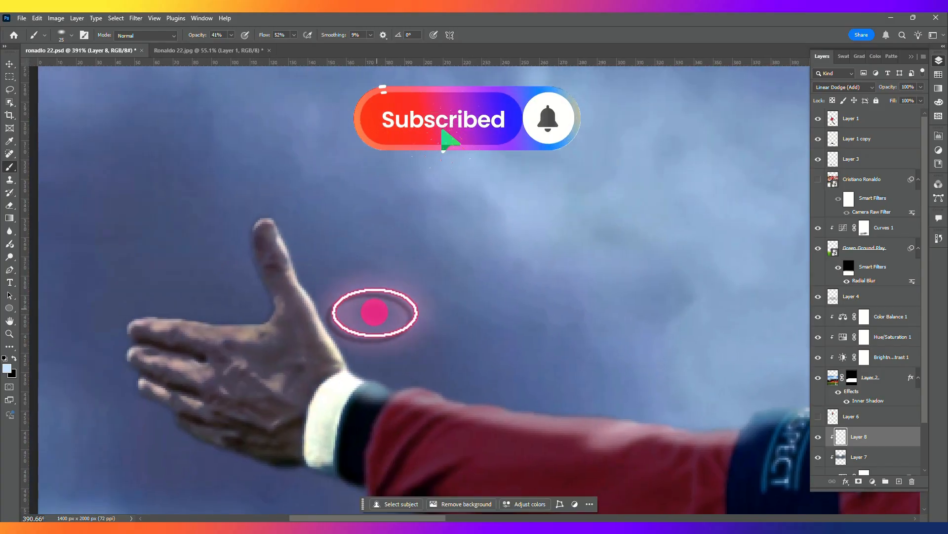
left_click_drag(257, 320, 127, 318)
- Brush light-blue highlights along the back-facing player's right shoulder, sleeve and hand
scroll(470, 219, "down", 1)
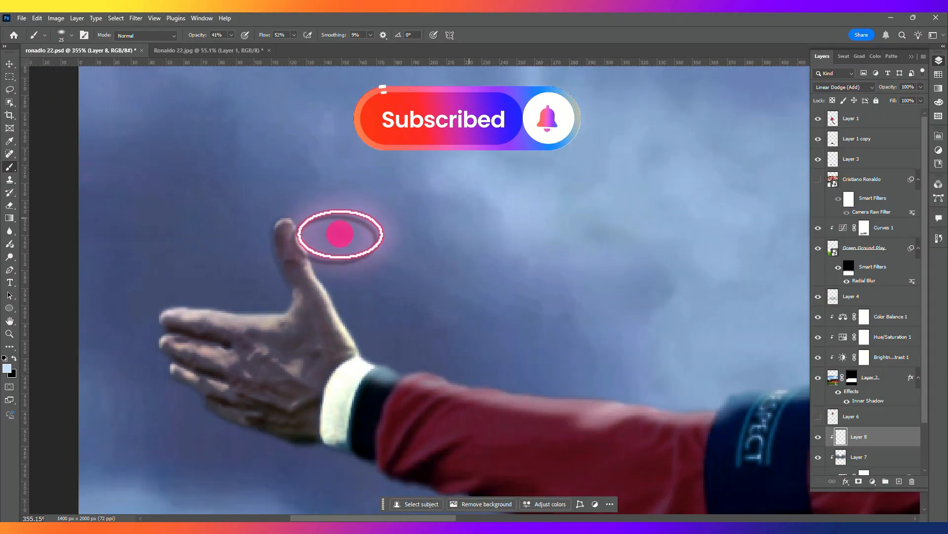
scroll(340, 233, "down", 8)
left_click_drag(563, 197, 370, 240)
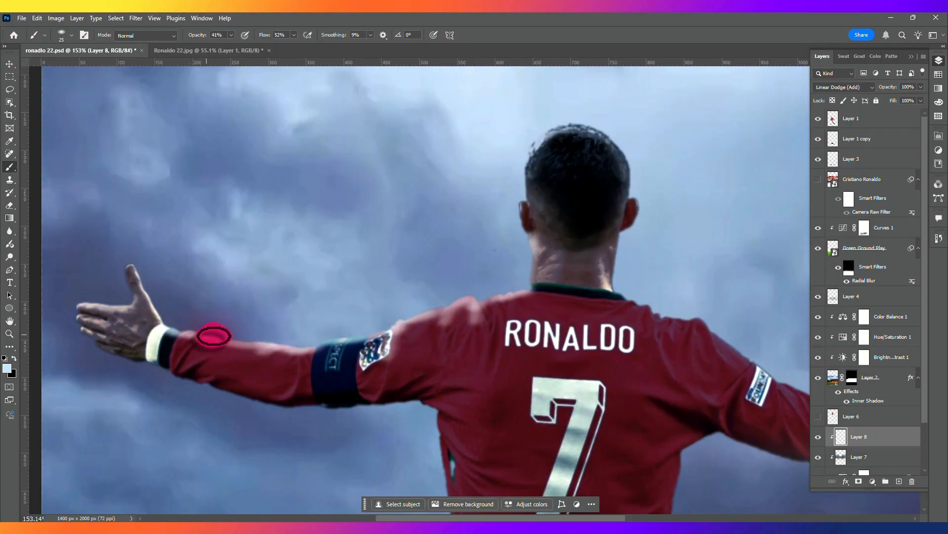
left_click_drag(635, 252, 495, 290)
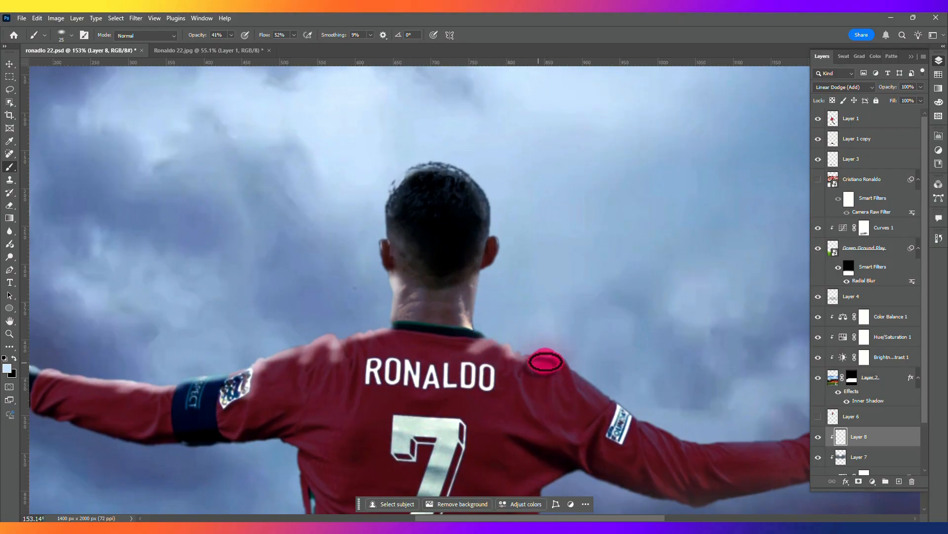
left_click_drag(576, 368, 377, 280)
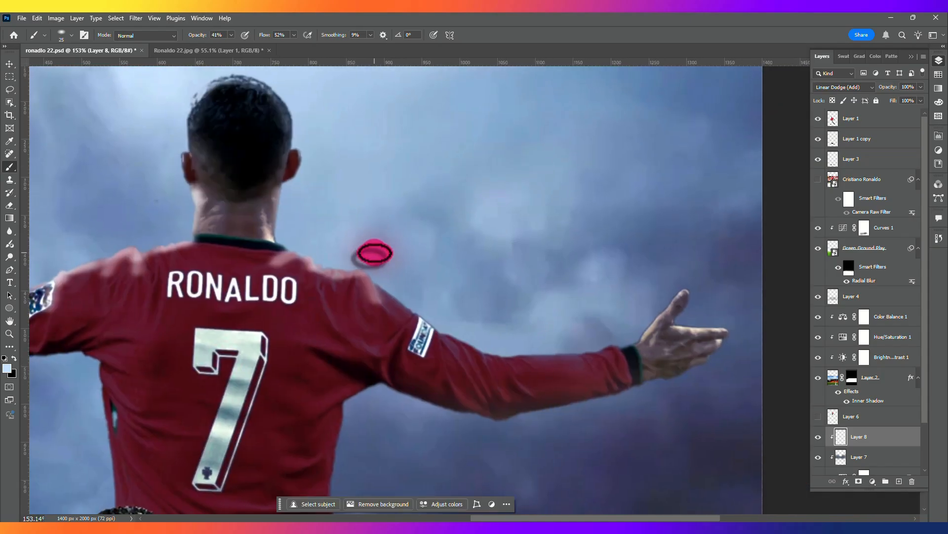
key("alt")
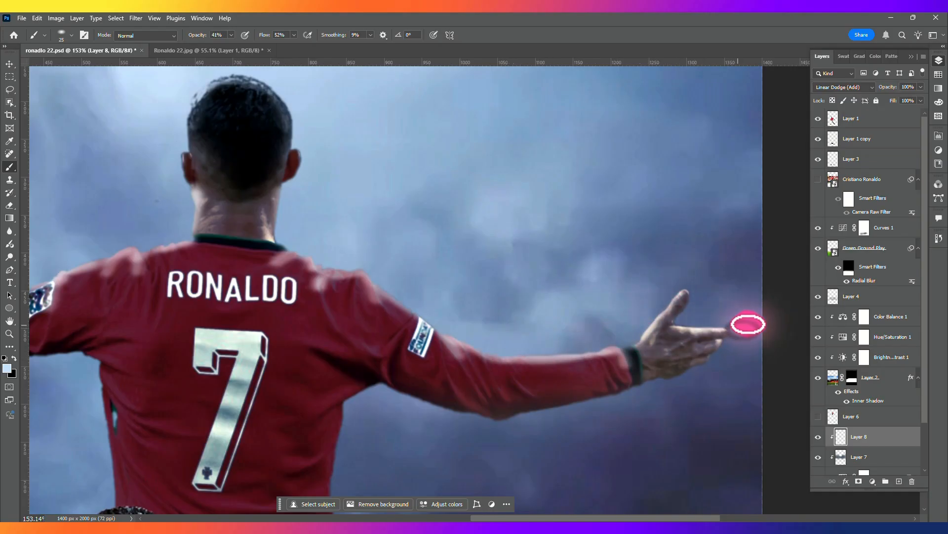
- Brush light-blue highlights down both sides of the back-facing player's torso at 67% brush opacity, and set Layer 8's opacity to 78%
left_click_drag(155, 307, 330, 150)
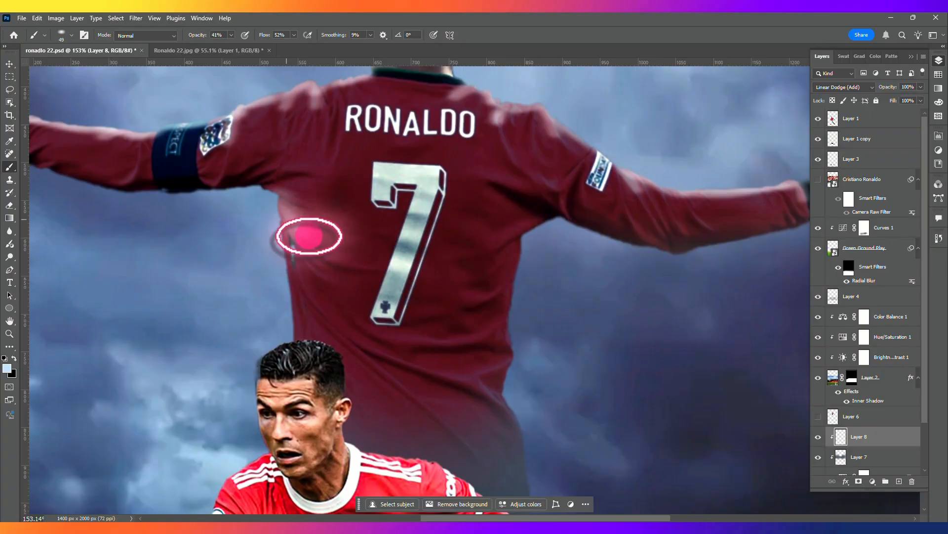
left_click_drag(236, 45, 240, 46)
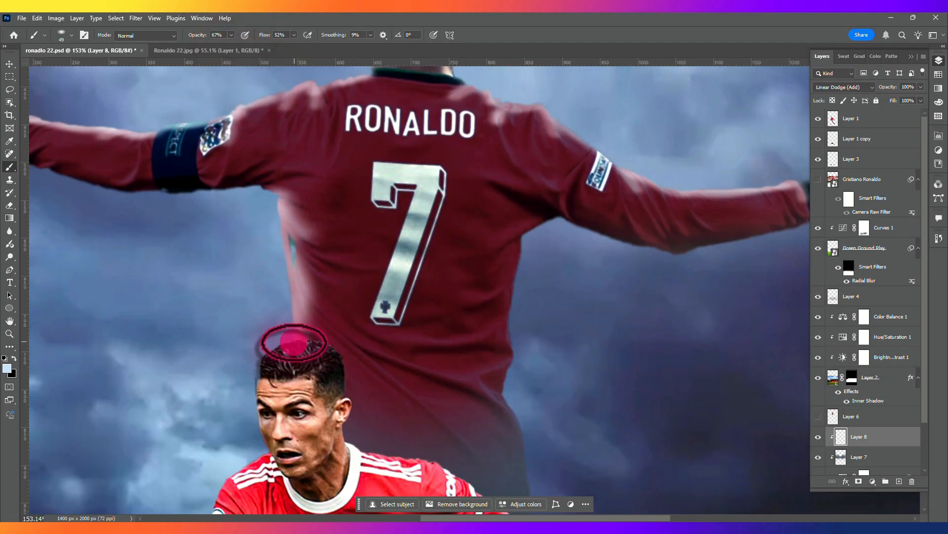
mouse_move(308, 264)
left_mouse_down()
mouse_move(285, 237)
mouse_move(296, 262)
mouse_move(545, 222)
mouse_move(530, 231)
mouse_move(513, 291)
mouse_move(511, 392)
left_mouse_up()
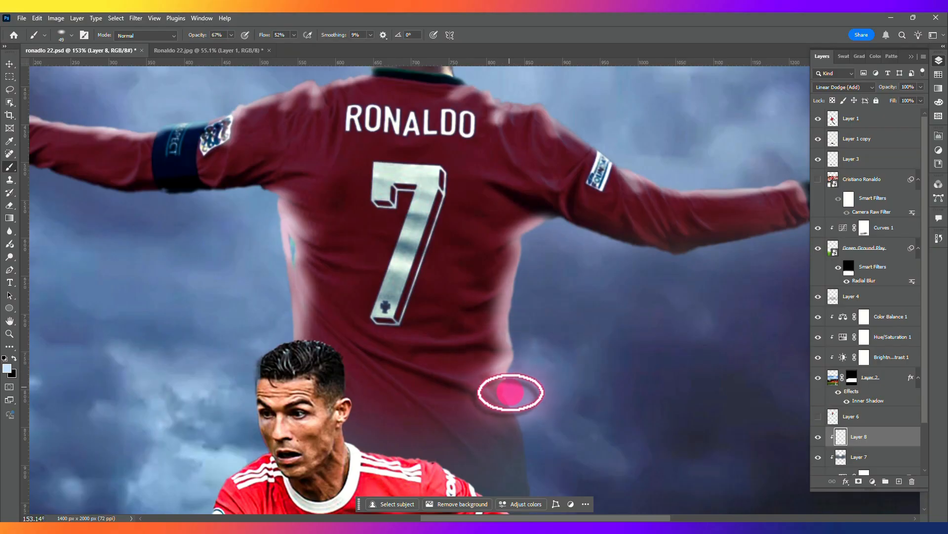
scroll(510, 407, "down", 5)
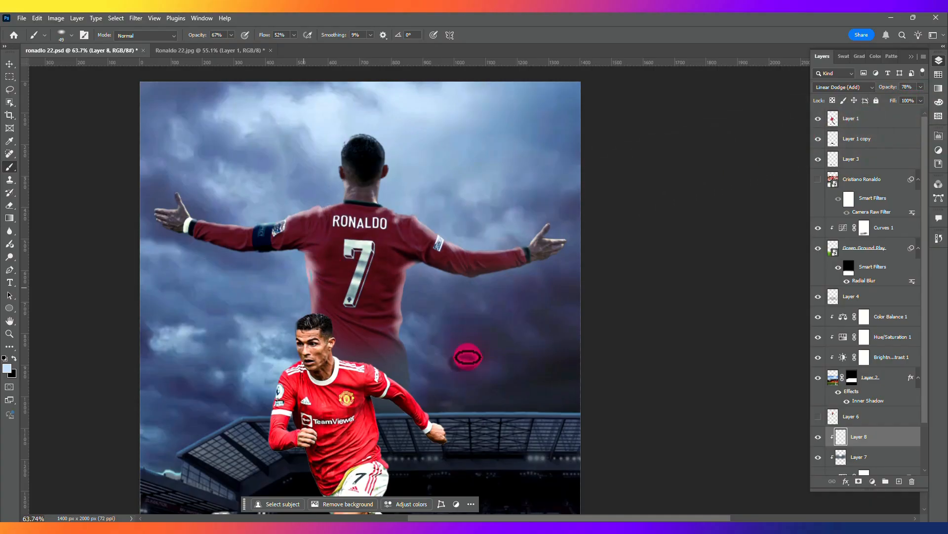
- Paint black on the Color Lookup 1 mask along the right side of the back-facing player's torso and right shoulder
scroll(864, 395, "down", 2)
left_click(864, 424)
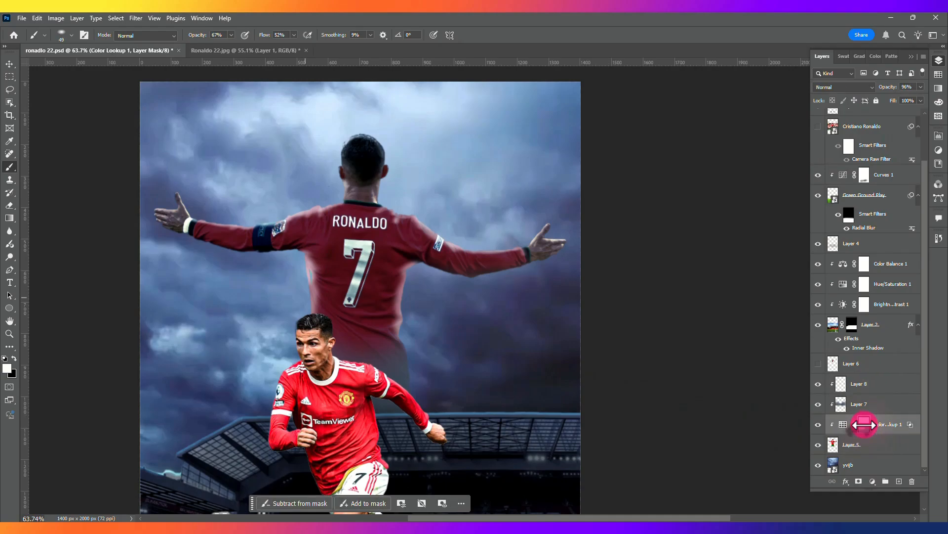
scroll(286, 235, "up", 3)
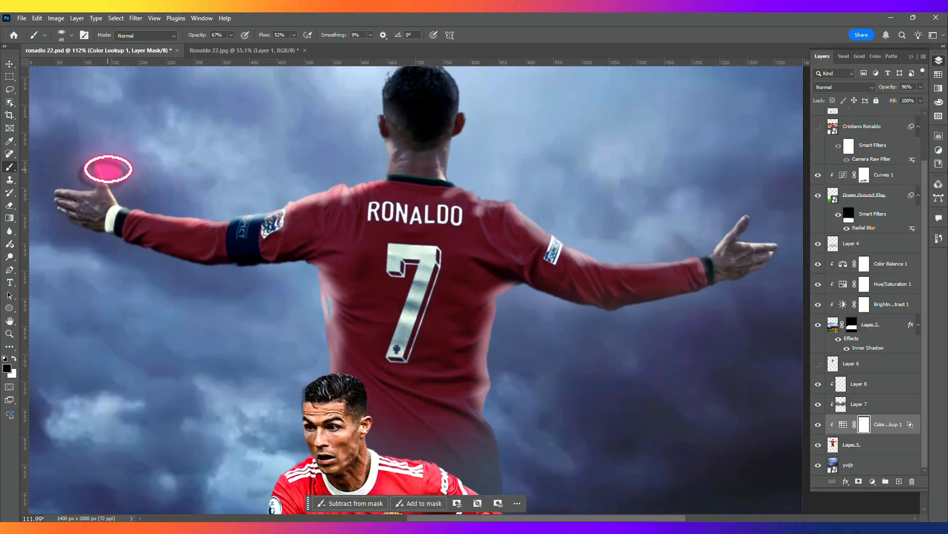
scroll(101, 157, "up", 3)
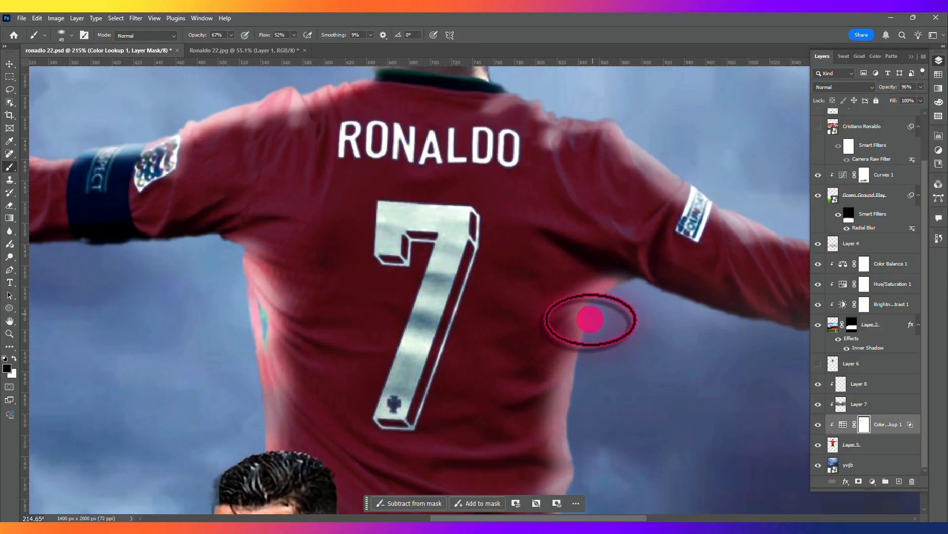
left_click_drag(590, 320, 578, 368)
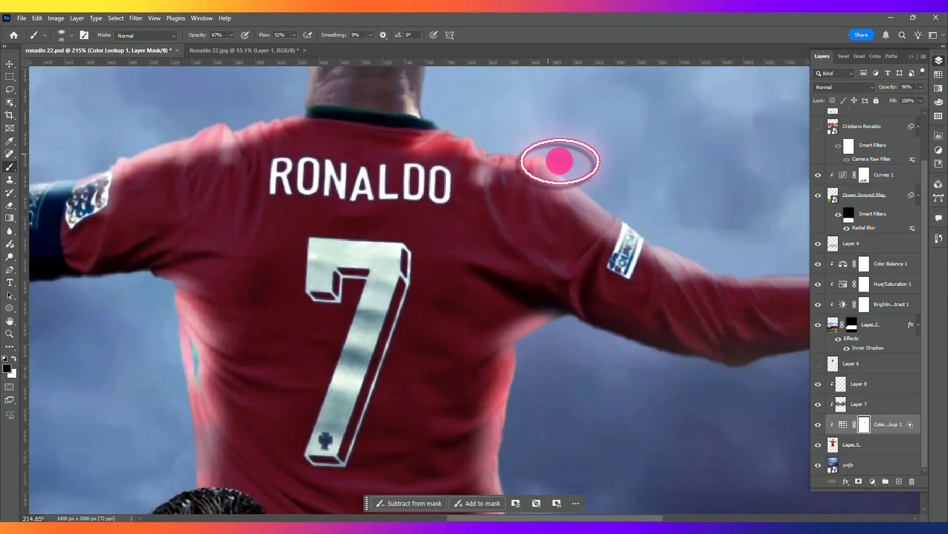
mouse_move(559, 161)
left_mouse_down()
mouse_move(611, 212)
mouse_move(555, 214)
left_mouse_up()
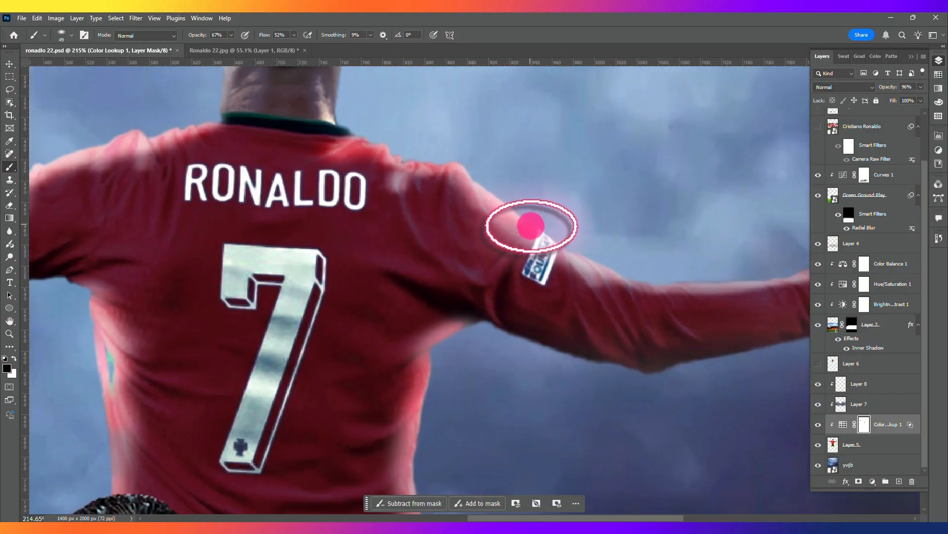
- Mask the Color Lookup effect with black along the back-facing player's right sleeve, hand and the right side of the neck
mouse_move(529, 220)
left_mouse_down()
mouse_move(615, 261)
mouse_move(665, 263)
mouse_move(612, 262)
mouse_move(667, 279)
left_mouse_up()
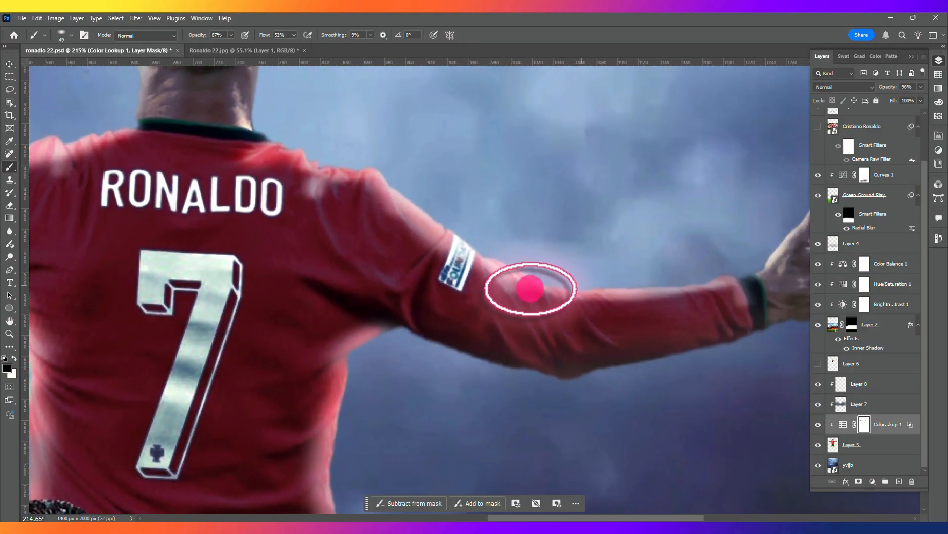
mouse_move(525, 286)
left_mouse_down()
mouse_move(640, 284)
mouse_move(754, 258)
left_mouse_up()
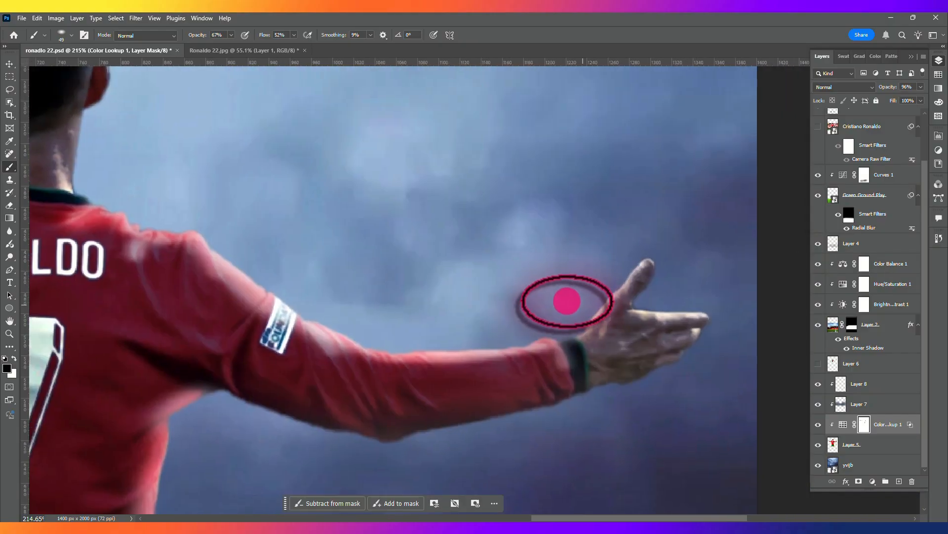
mouse_move(568, 301)
left_mouse_down()
mouse_move(592, 306)
mouse_move(624, 254)
mouse_move(581, 318)
mouse_move(703, 301)
left_mouse_up()
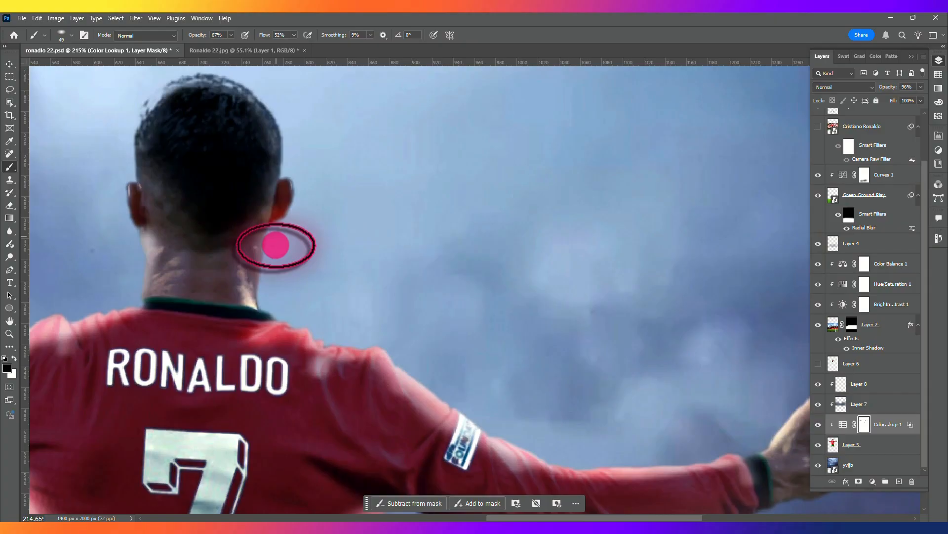
mouse_move(275, 248)
left_mouse_down()
mouse_move(275, 298)
mouse_move(182, 255)
mouse_move(134, 247)
mouse_move(113, 293)
mouse_move(123, 303)
mouse_move(115, 179)
mouse_move(316, 184)
mouse_move(301, 222)
left_mouse_up()
scroll(343, 171, "down", 5)
key("ctrl+0")
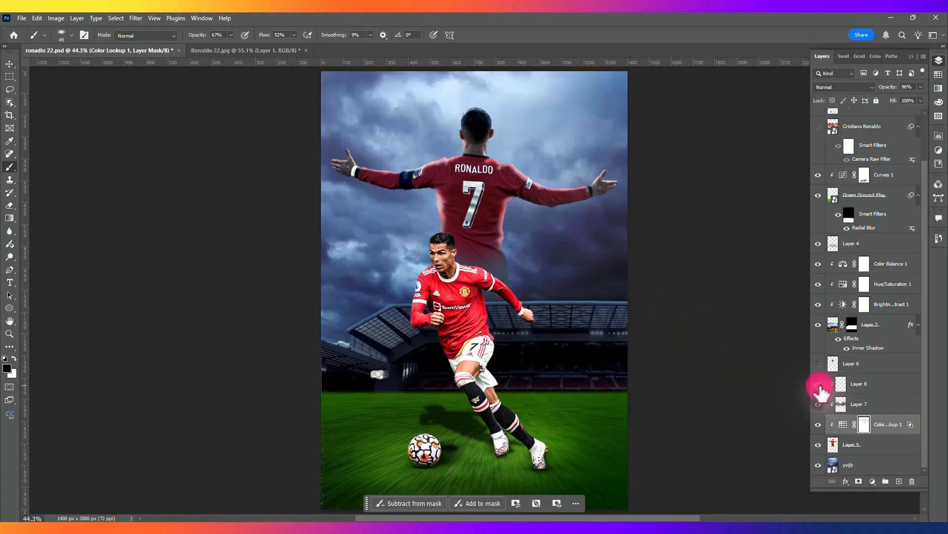
- Add a layer mask to Layer 5 and fade the back-facing player's lower body with a large soft black brush
left_click(859, 447)
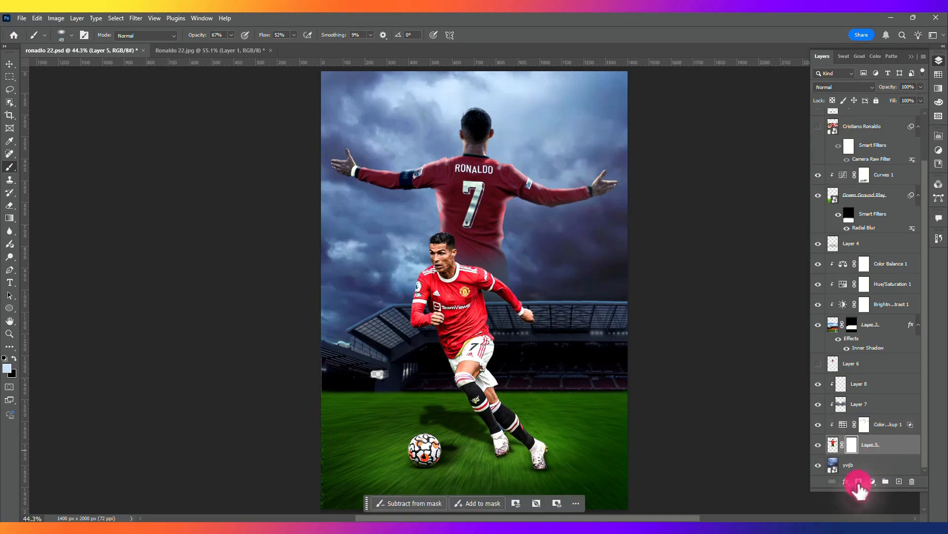
mouse_move(437, 258)
left_mouse_down()
mouse_move(509, 284)
mouse_move(488, 278)
left_mouse_up()
mouse_move(489, 332)
left_mouse_down()
mouse_move(511, 338)
mouse_move(482, 325)
mouse_move(487, 350)
mouse_move(495, 336)
mouse_move(434, 350)
mouse_move(519, 392)
mouse_move(529, 425)
mouse_move(587, 427)
left_mouse_up()
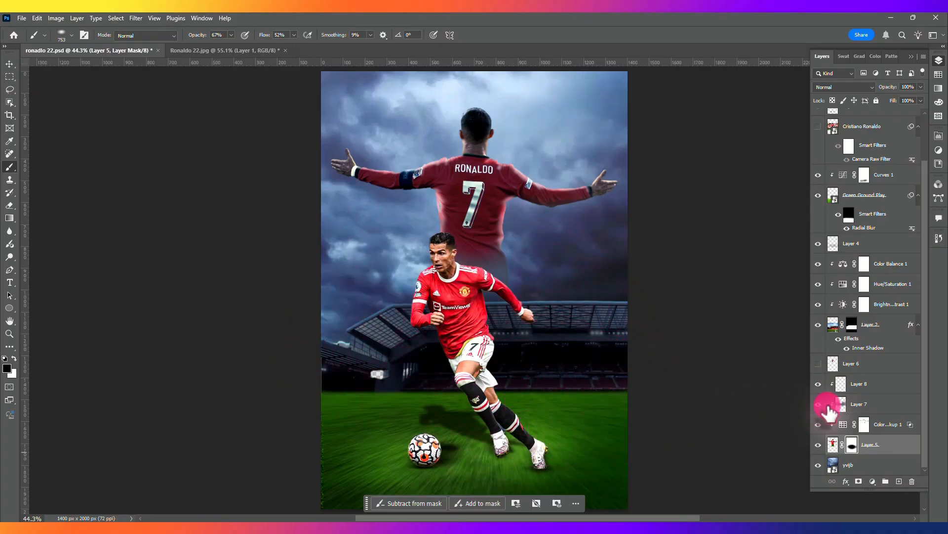
- Sample a sky blue and paint haze on Layer 7 over the back-facing player's lower torso with an 825 px soft brush
left_click(840, 408)
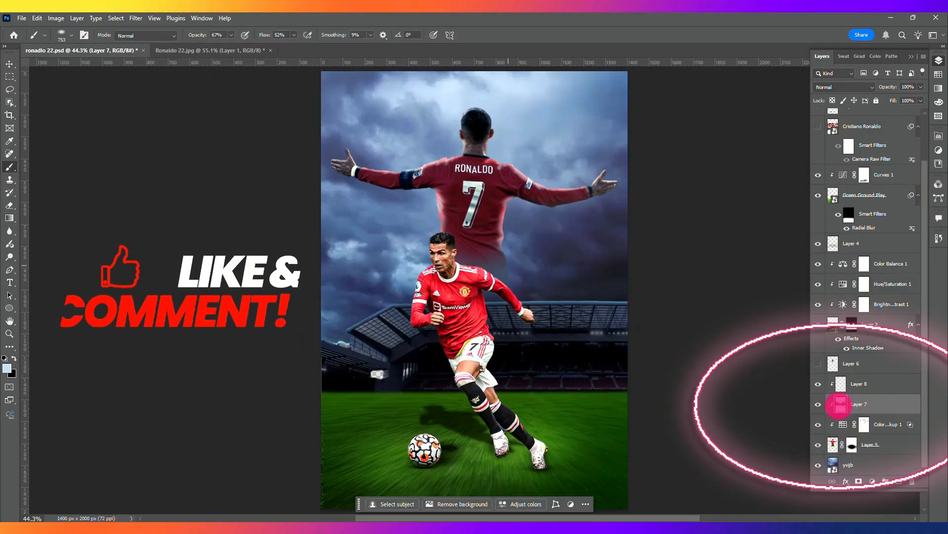
left_click(418, 261, "alt")
left_click_drag(418, 262, 426, 266)
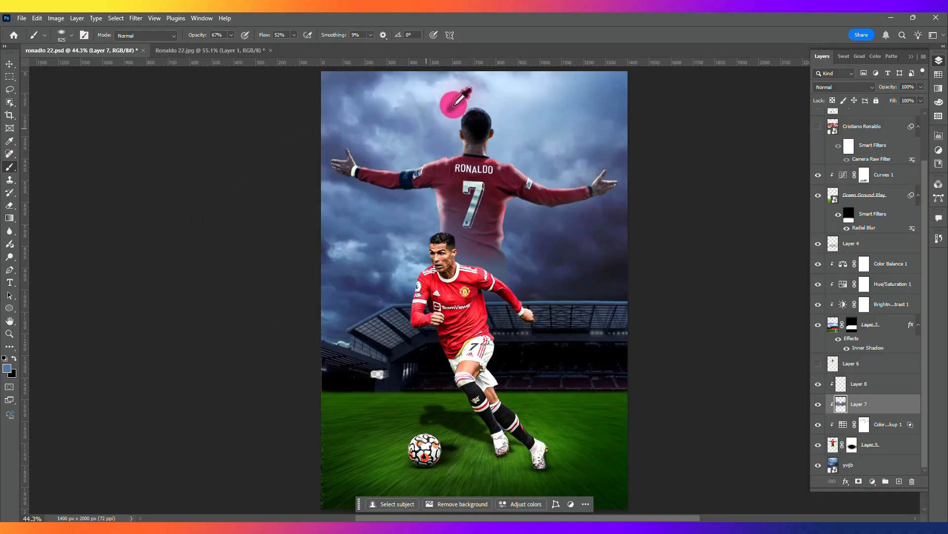
- Brush haze sampled from the bright sky over the back-facing player's upper back on Layer 7, and ready a 360 px Eraser
left_click(454, 103, "alt")
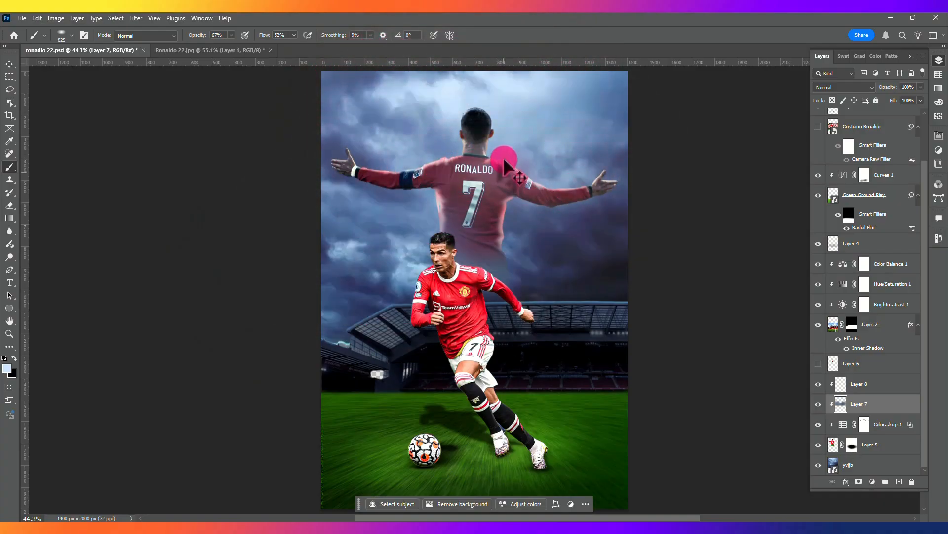
left_click_drag(496, 159, 468, 160)
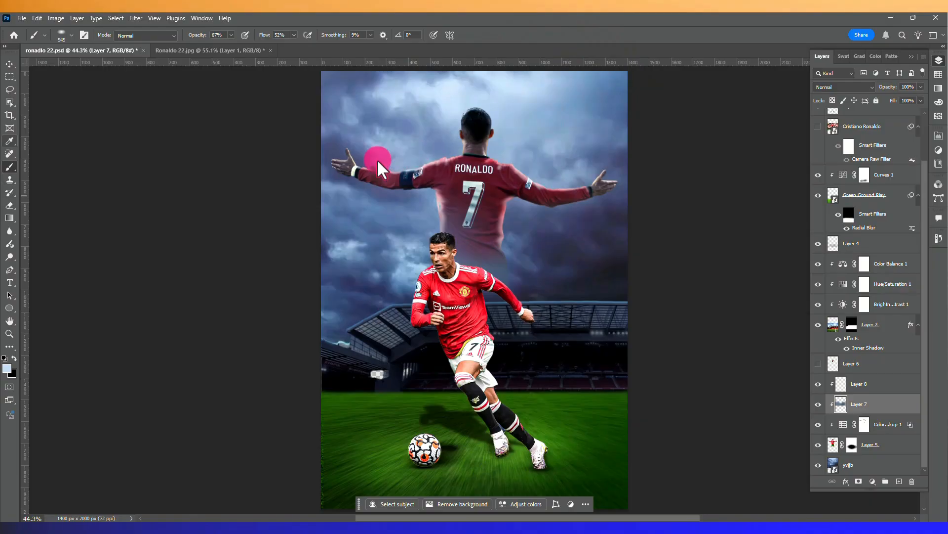
left_click(10, 205)
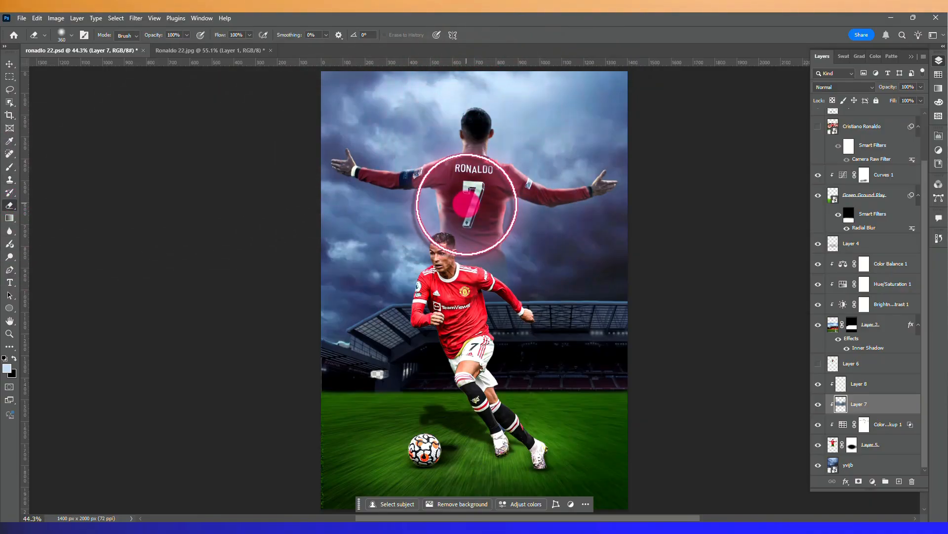
- Show Layer 6 over the back-facing player's name and number, and set its Hue/Saturation saturation to -100
left_click(836, 366)
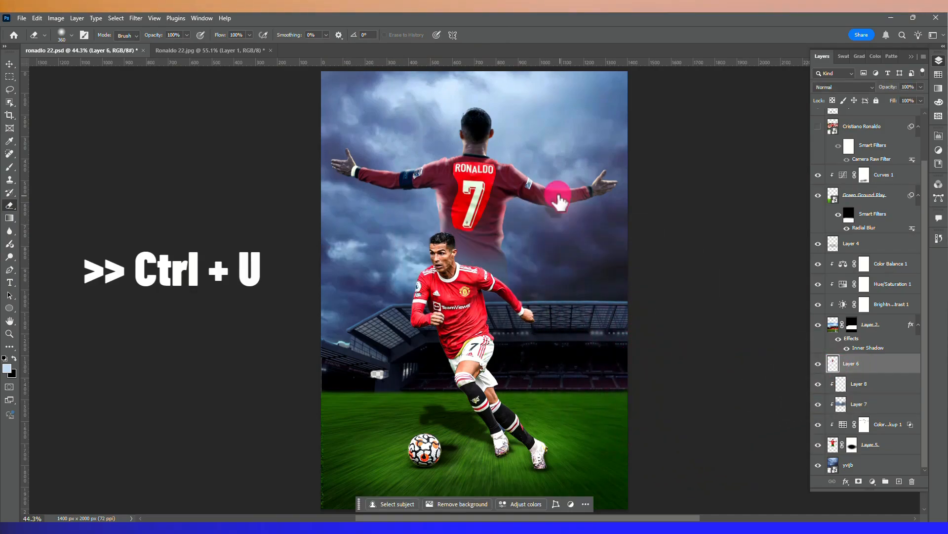
key("ctrl+u")
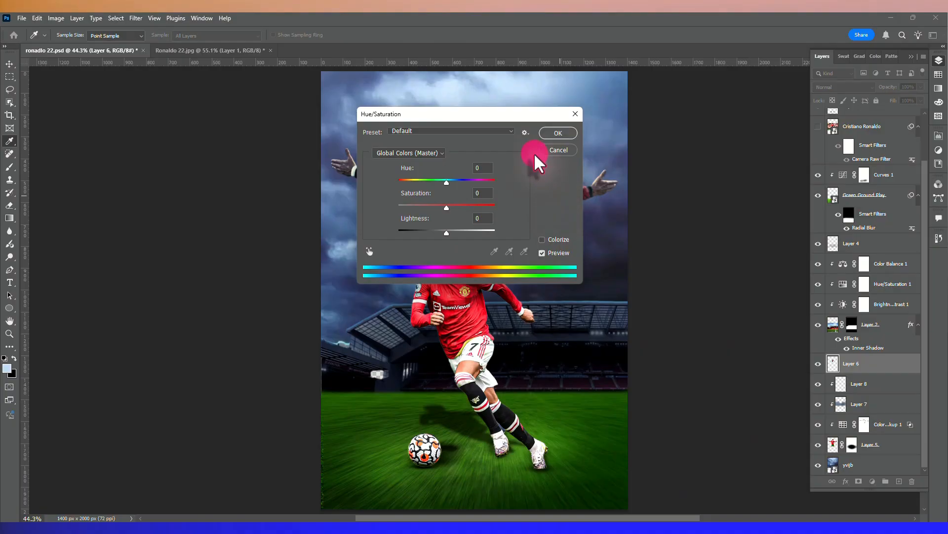
left_click_drag(529, 115, 798, 115)
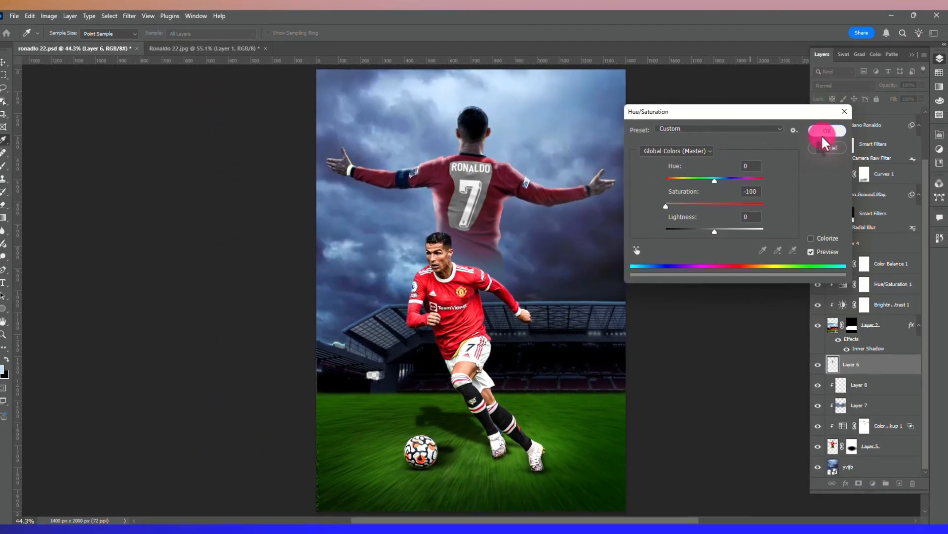
- Apply the -100 saturation to Layer 6, then erase the grey fabric around the shirt's name and number with the Background Eraser at 50% tolerance
left_click(822, 87)
left_click(9, 205)
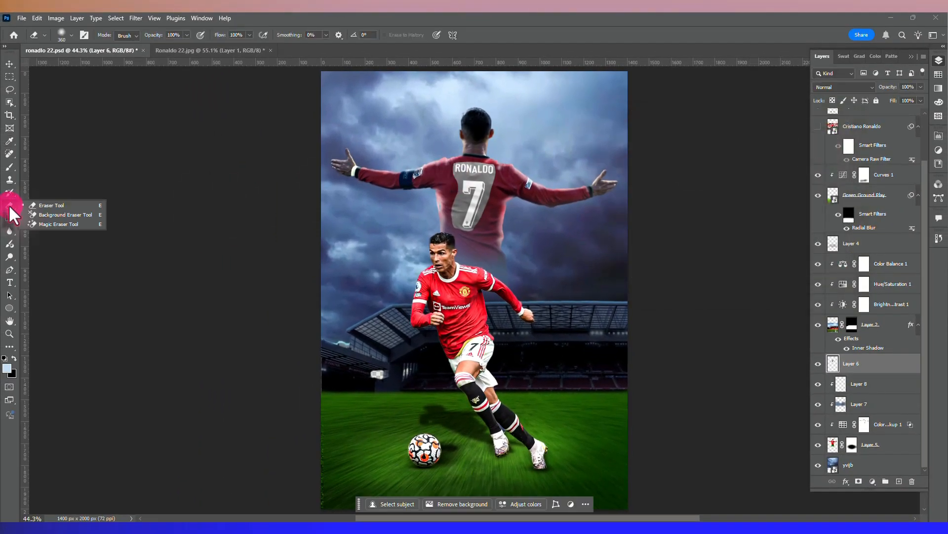
key("shift+e")
scroll(469, 181, "up", 6)
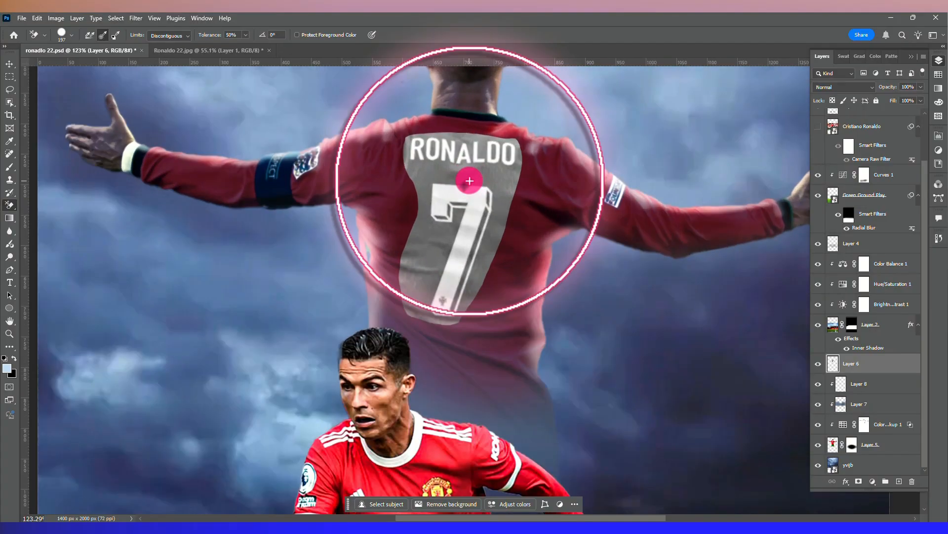
mouse_move(470, 181)
left_mouse_down()
mouse_move(451, 182)
mouse_move(426, 258)
mouse_move(484, 239)
mouse_move(456, 319)
mouse_move(489, 267)
mouse_move(504, 203)
mouse_move(484, 178)
mouse_move(402, 165)
mouse_move(402, 142)
mouse_move(467, 134)
mouse_move(518, 143)
left_mouse_up()
key("ctrl+z")
scroll(519, 140, "up", 6)
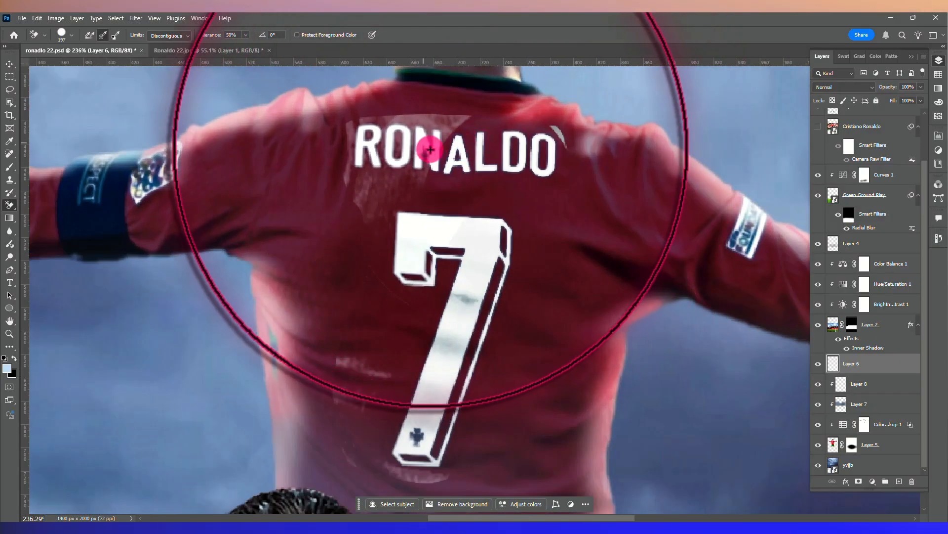
mouse_move(430, 151)
left_mouse_down()
mouse_move(335, 161)
mouse_move(449, 125)
mouse_move(370, 121)
mouse_move(370, 168)
mouse_move(407, 175)
mouse_move(371, 216)
mouse_move(348, 188)
mouse_move(349, 144)
mouse_move(398, 151)
mouse_move(373, 370)
mouse_move(338, 374)
mouse_move(352, 415)
mouse_move(355, 401)
mouse_move(348, 450)
mouse_move(356, 458)
mouse_move(402, 477)
mouse_move(431, 476)
mouse_move(449, 450)
left_mouse_up()
left_click_drag(563, 140, 578, 144)
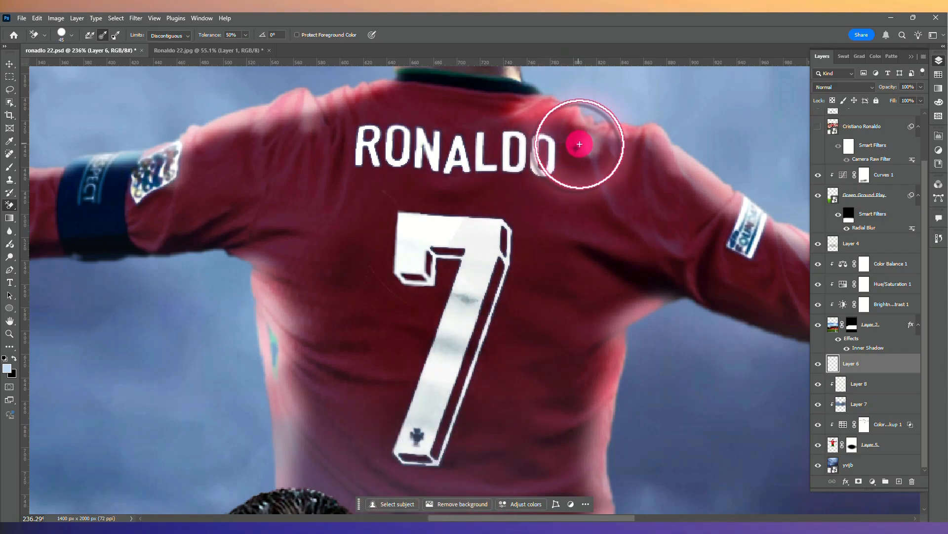
scroll(340, 247, "down", 5)
scroll(339, 247, "down", 7)
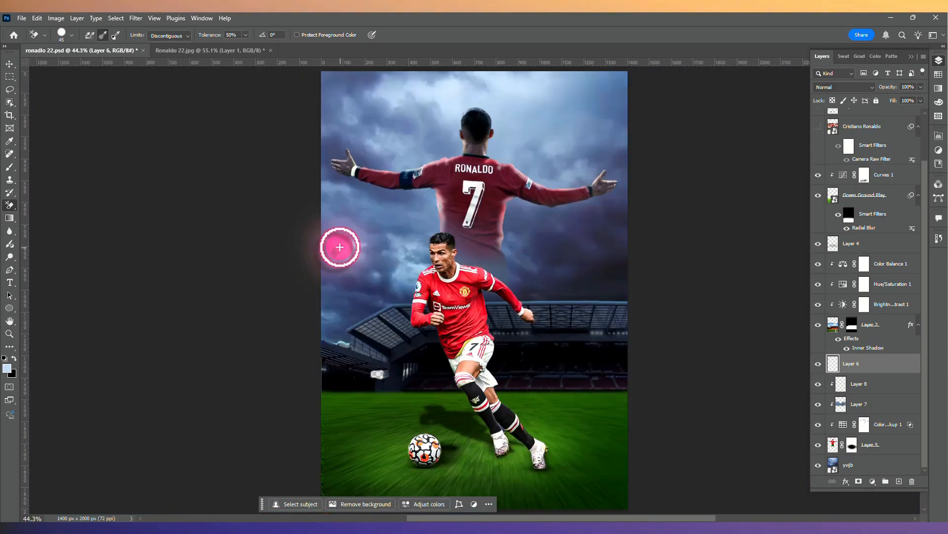
- Duplicate the shirt lettering layer, Layer 6, and apply a 9.2-pixel Gaussian Blur to the copy
left_click(775, 230)
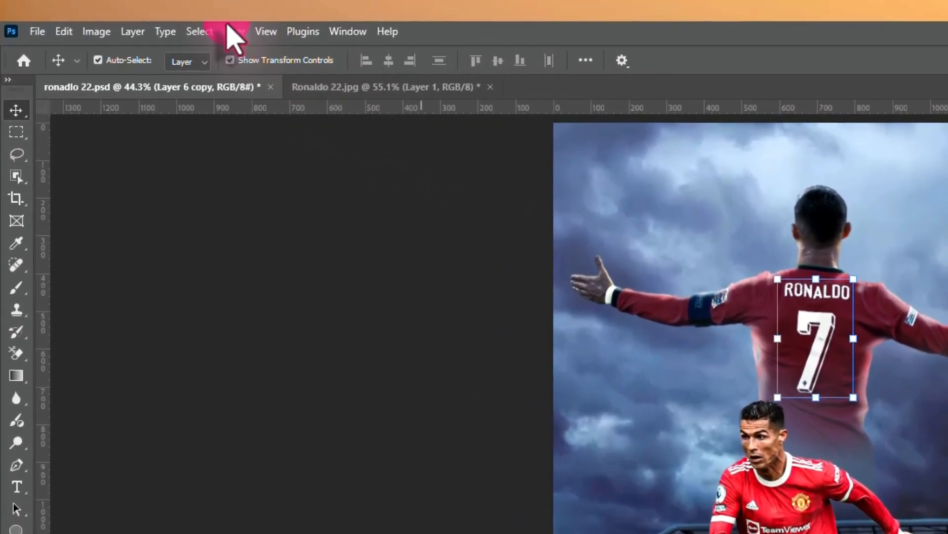
left_click(136, 17)
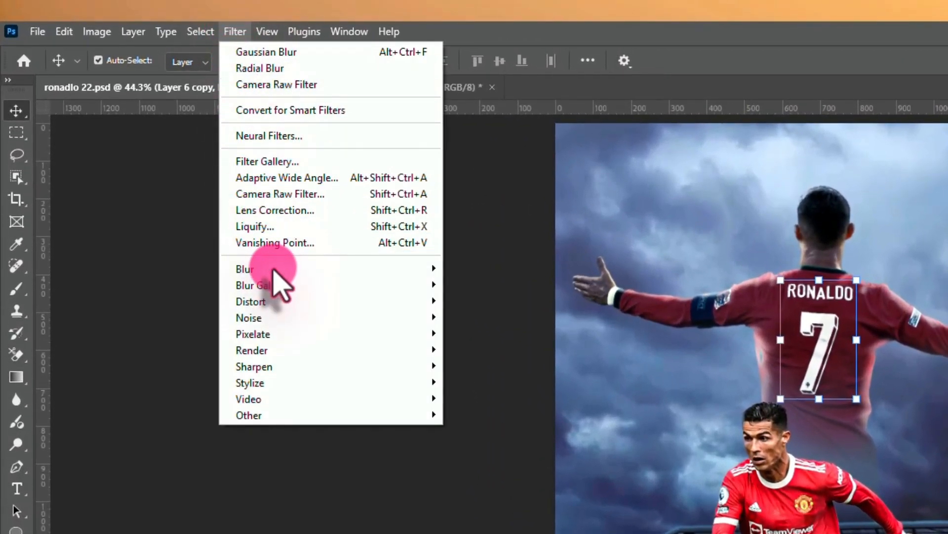
mouse_move(275, 269)
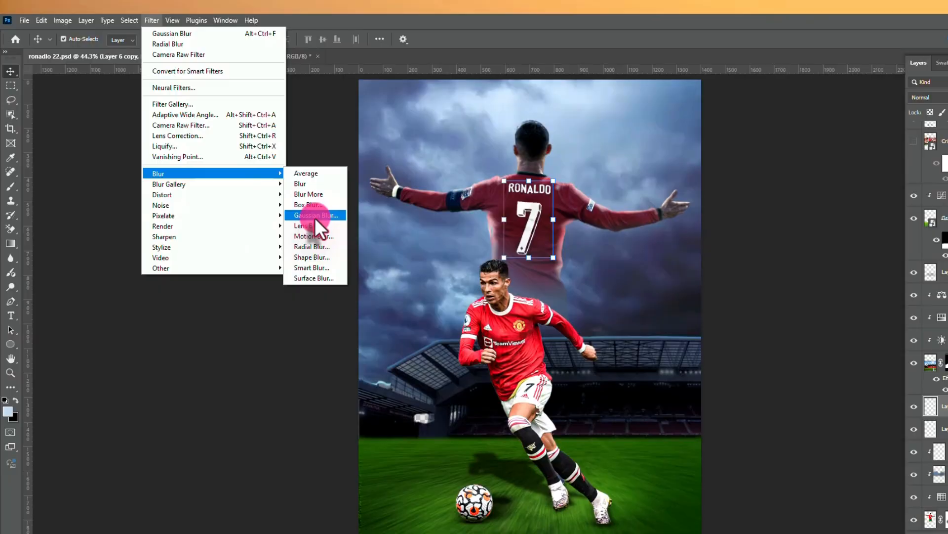
left_click(315, 217)
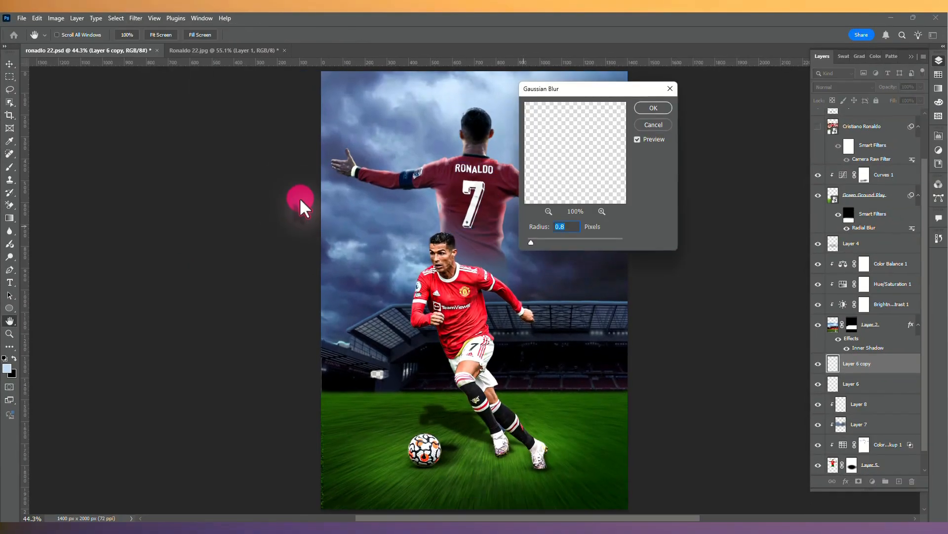
left_click_drag(553, 242, 565, 243)
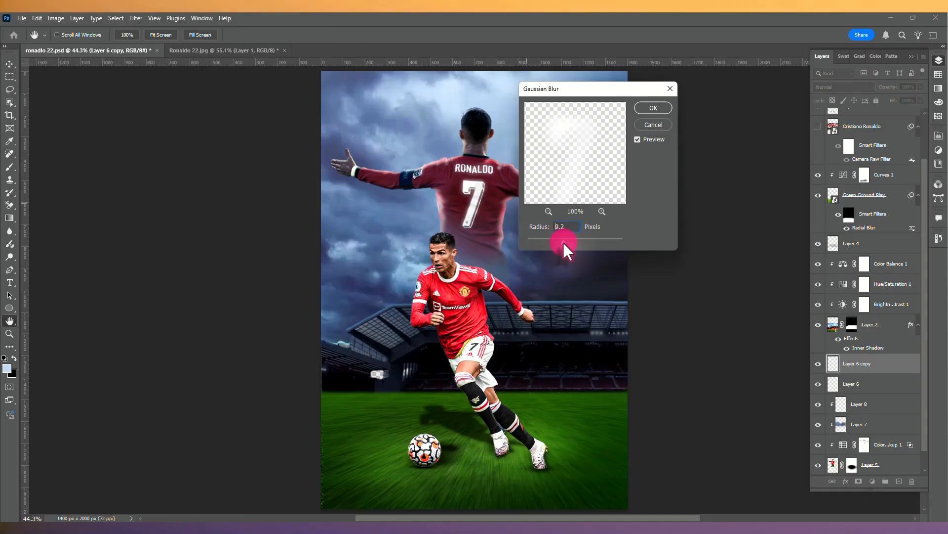
left_click(655, 111)
- Set the blurred lettering copy's blend mode to Color Dodge
key("v")
left_click(845, 87)
left_click(823, 187)
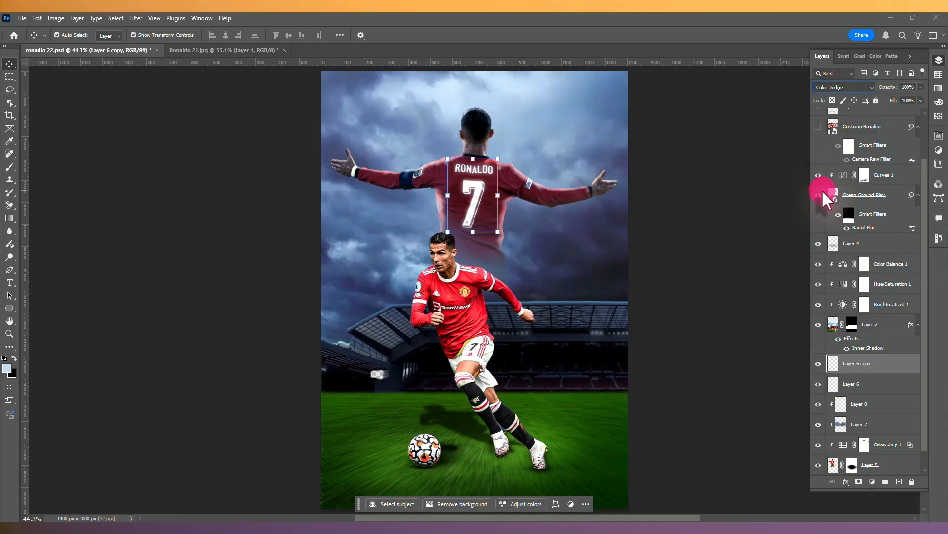
- Add a clipped layer above the stadium image and darken the stadium's right side using a soft dark brush at 67% opacity, 52% flow
left_click(883, 324)
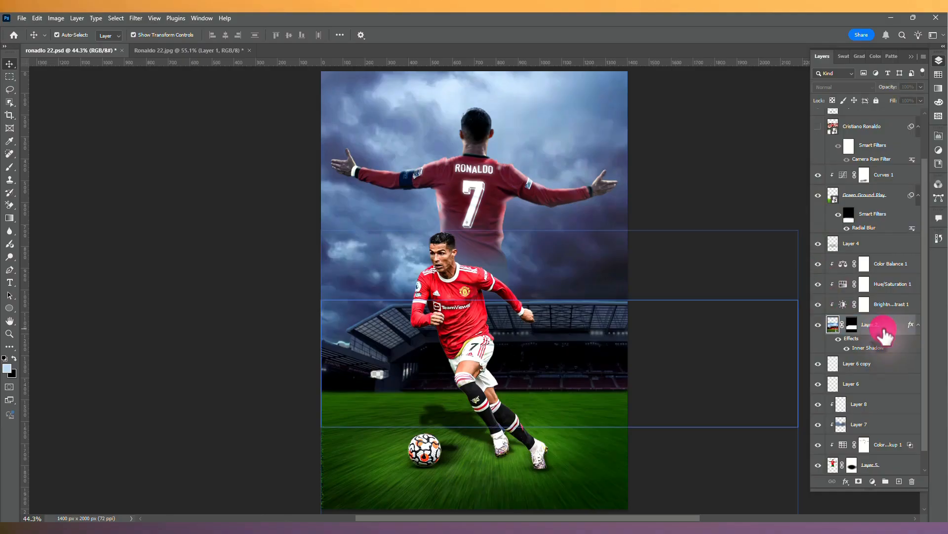
left_click(899, 481)
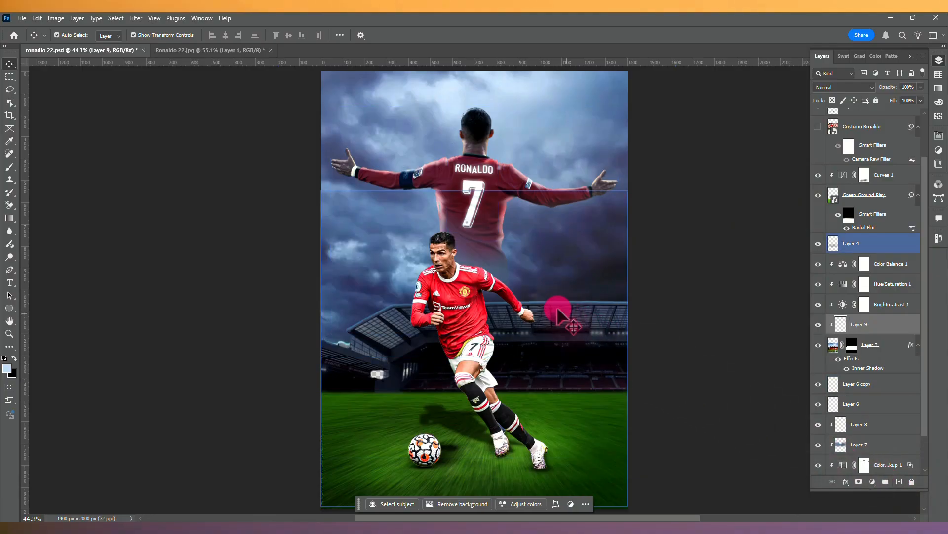
key("b")
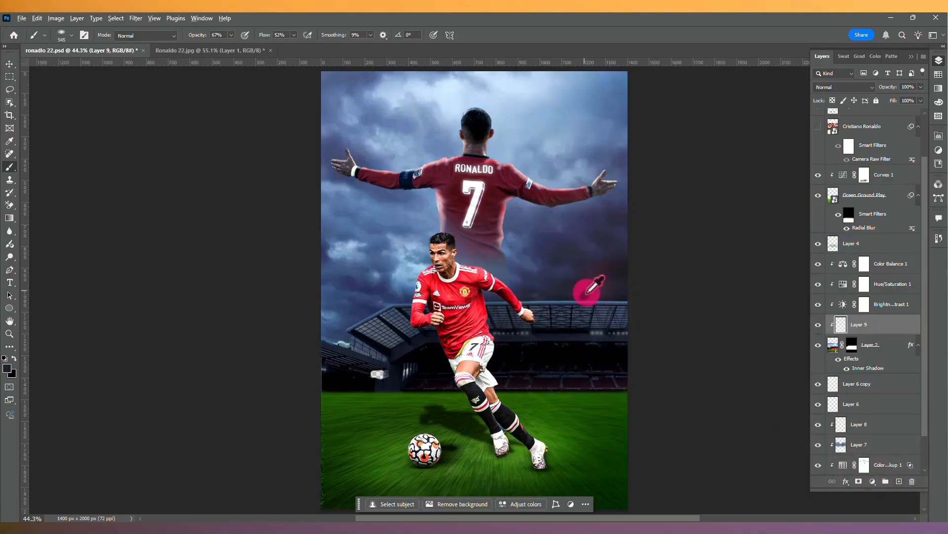
mouse_move(587, 292)
left_mouse_down()
mouse_move(718, 303)
mouse_move(708, 305)
left_mouse_up()
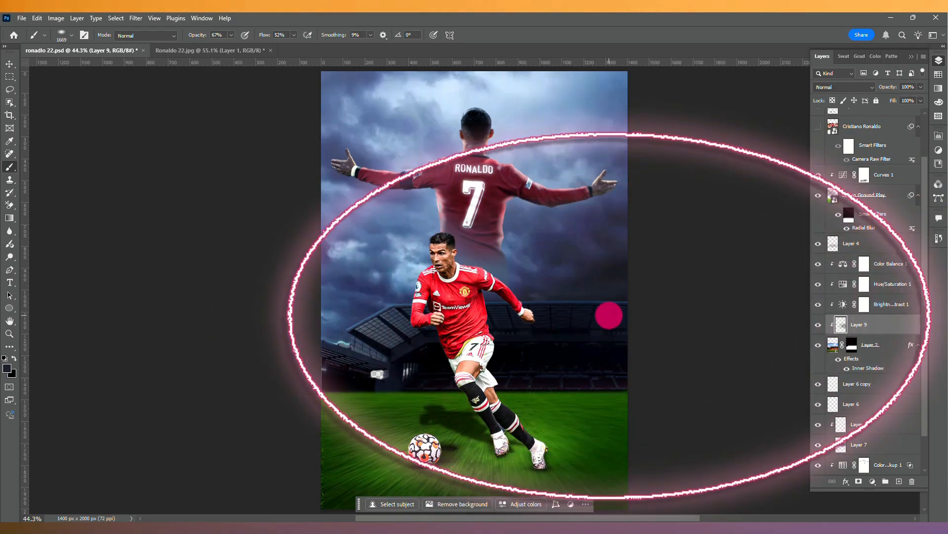
key("v")
- Add a clipped layer above the green playground layer and paint soft dark shading over the grass's lower right area
scroll(840, 247, "up", 1)
left_click(862, 218)
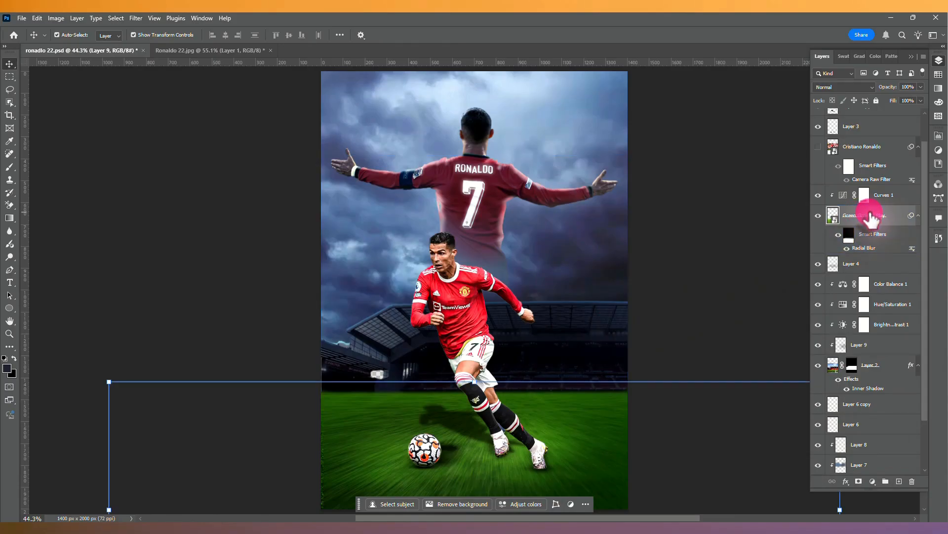
left_click(899, 481)
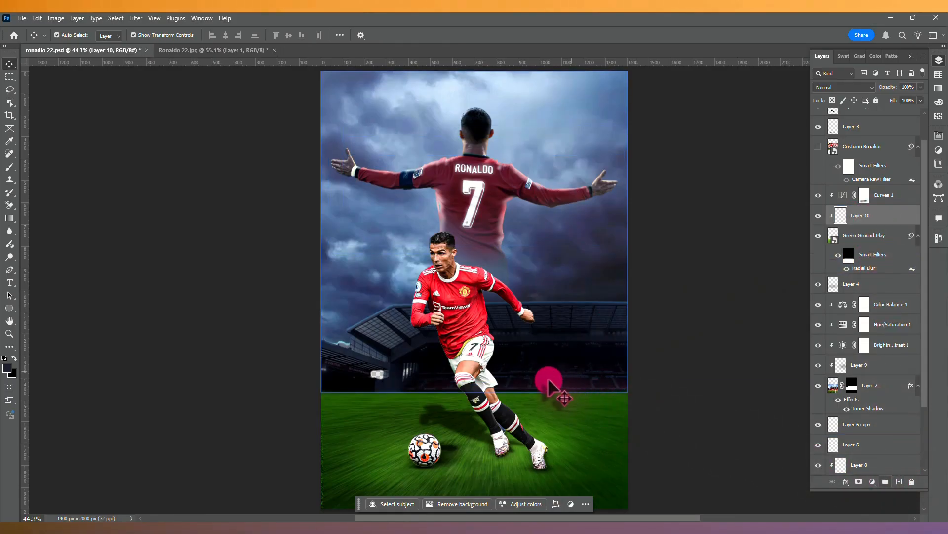
left_click_drag(536, 406, 551, 409)
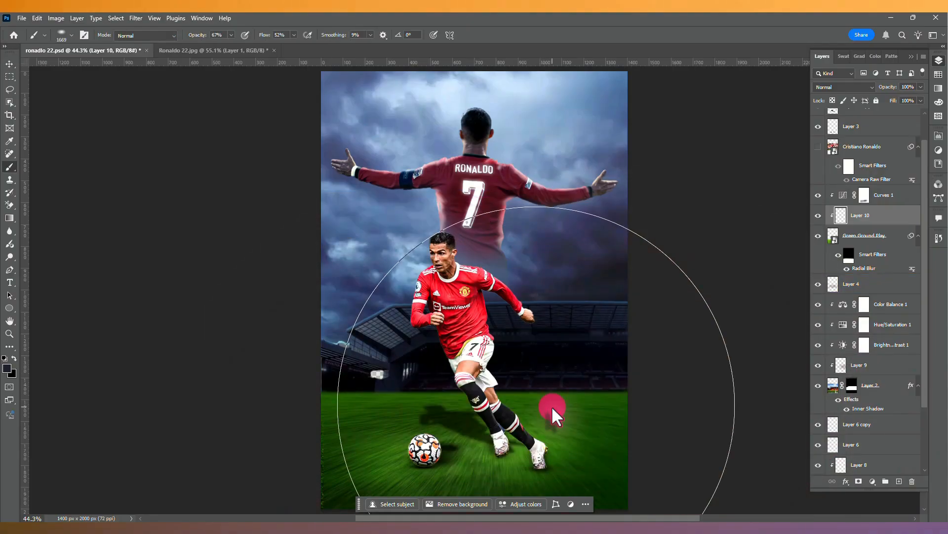
scroll(510, 341, "down", 2)
scroll(505, 324, "up", 5)
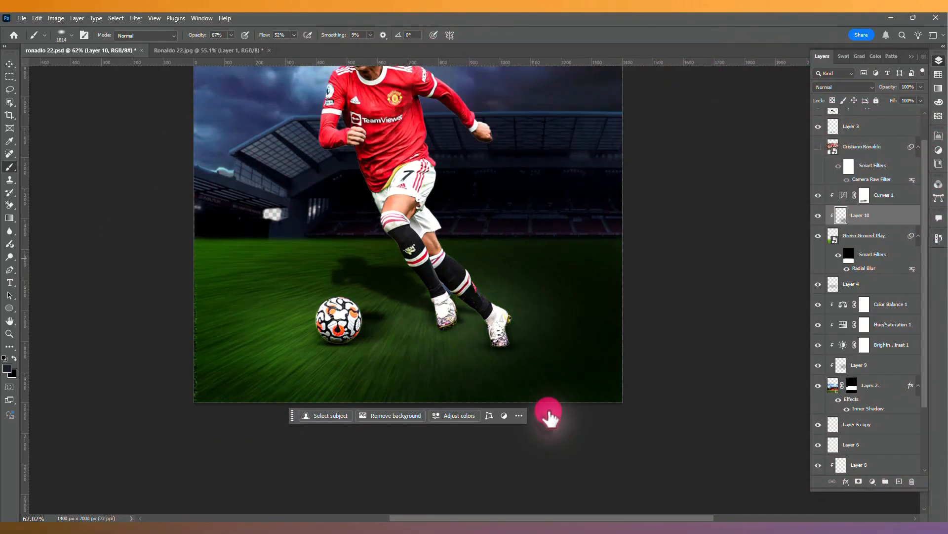
scroll(548, 412, "down", 3)
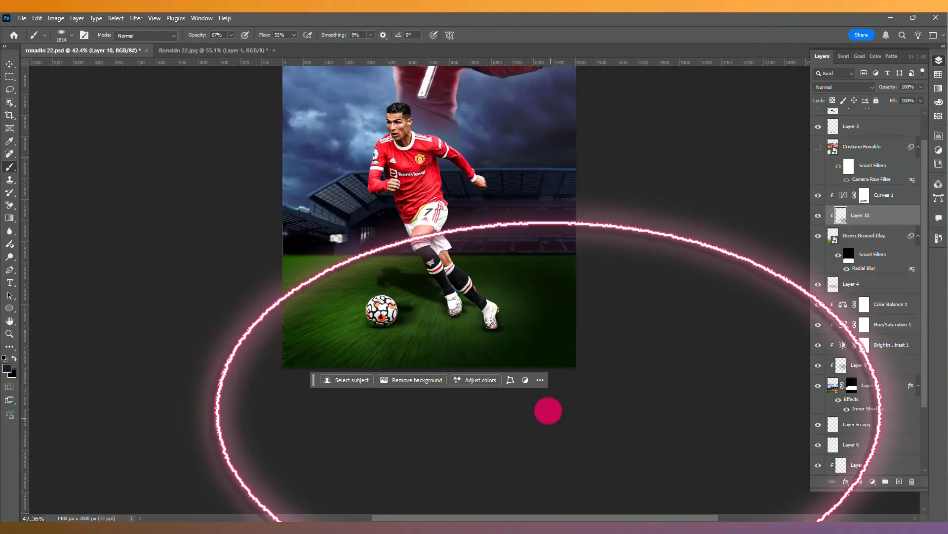
scroll(549, 411, "up", 1)
key("space")
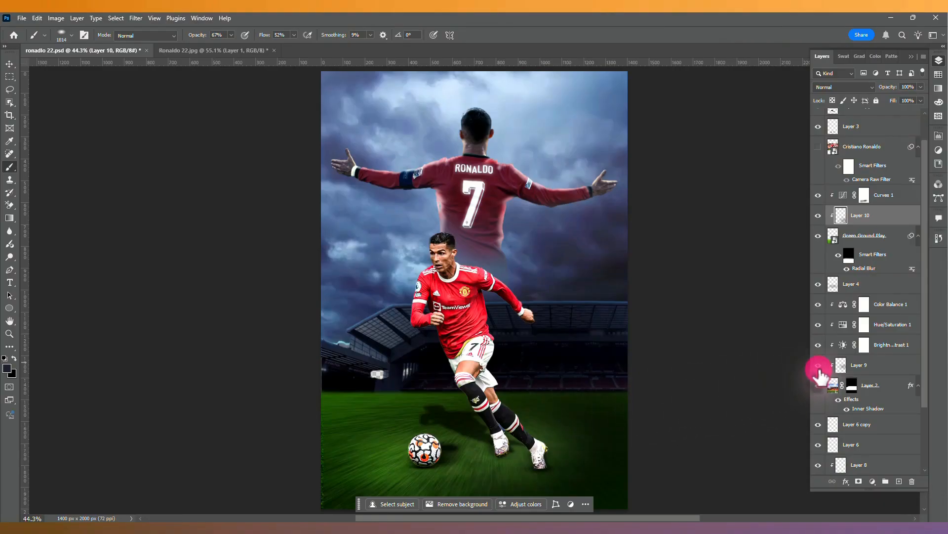
- Soften the grass shading on Layer 10 around the player's feet and ball using the Eraser at 61% opacity and 53% flow
left_click(865, 366)
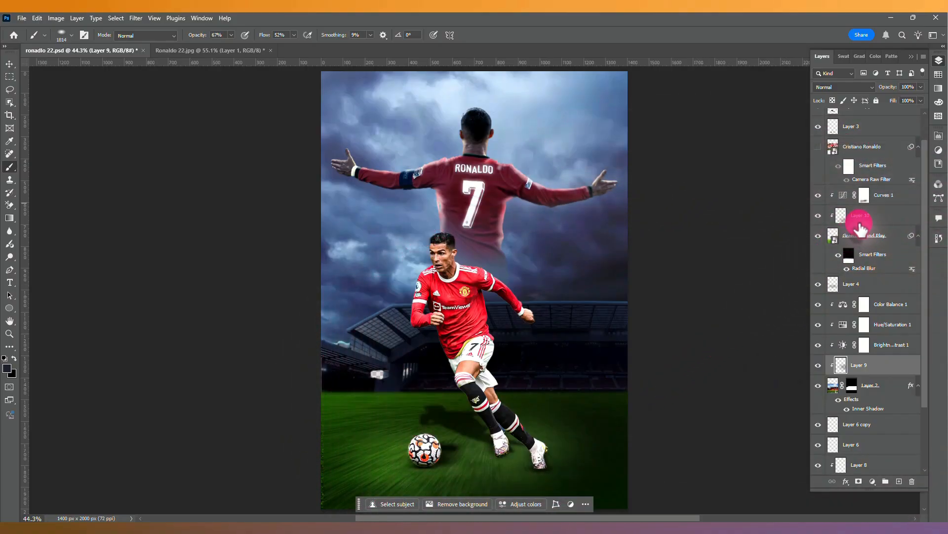
left_click(861, 217)
scroll(860, 222, "down", 2)
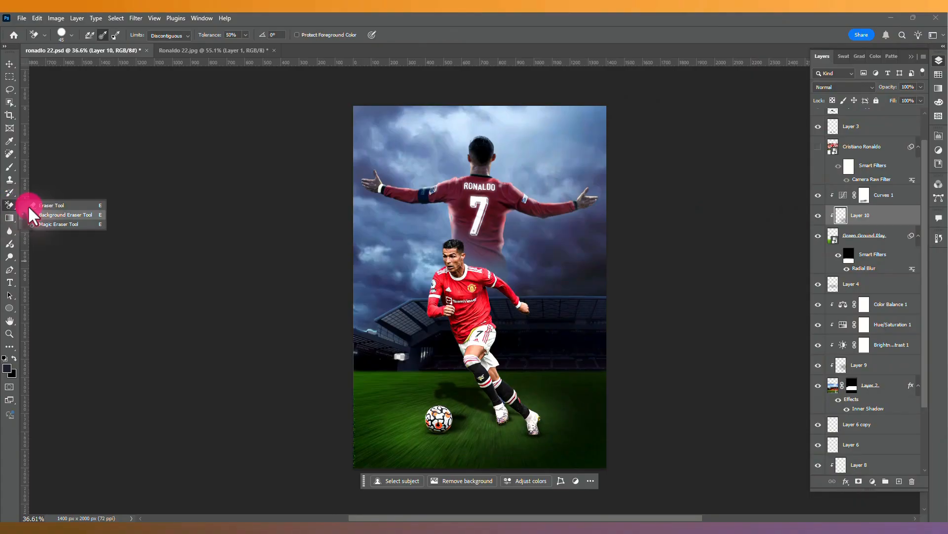
left_click(30, 205)
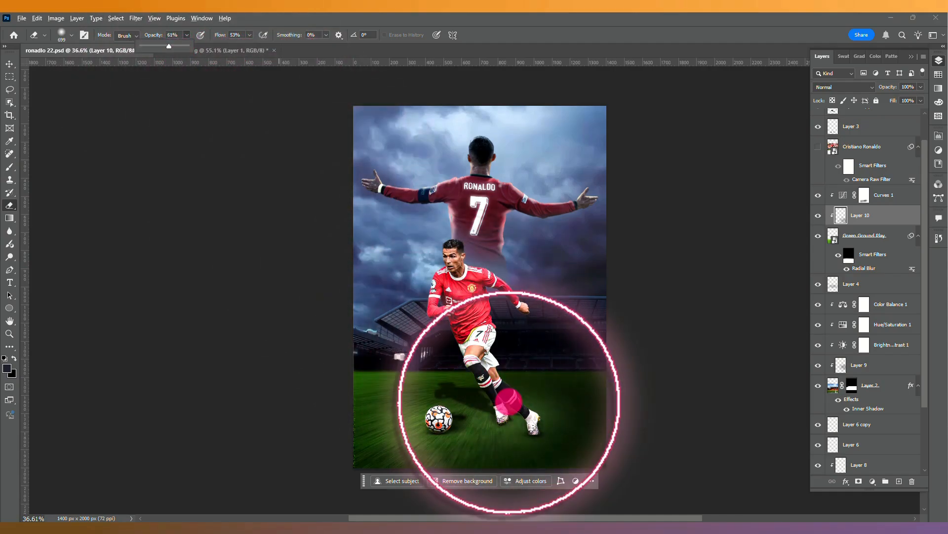
mouse_move(508, 398)
left_mouse_down()
mouse_move(521, 410)
mouse_move(462, 423)
left_mouse_up()
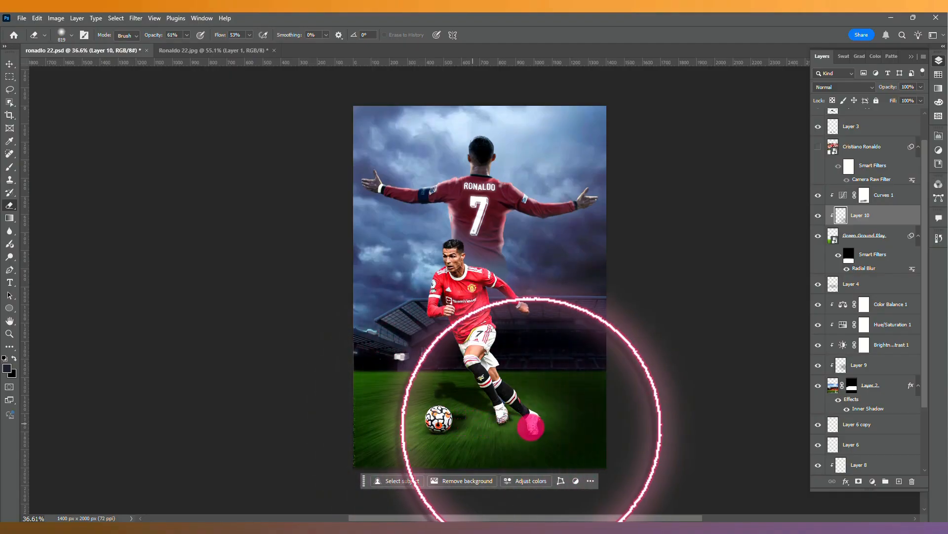
- Darken the left and lower edges of the grass on Layer 10 with the brush at 40% opacity and 33% flow
key("b")
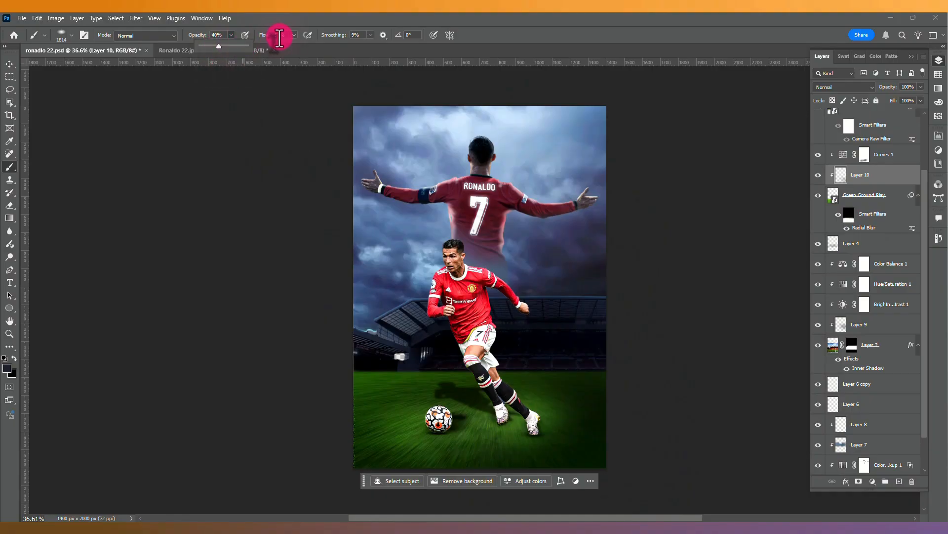
left_click(286, 60)
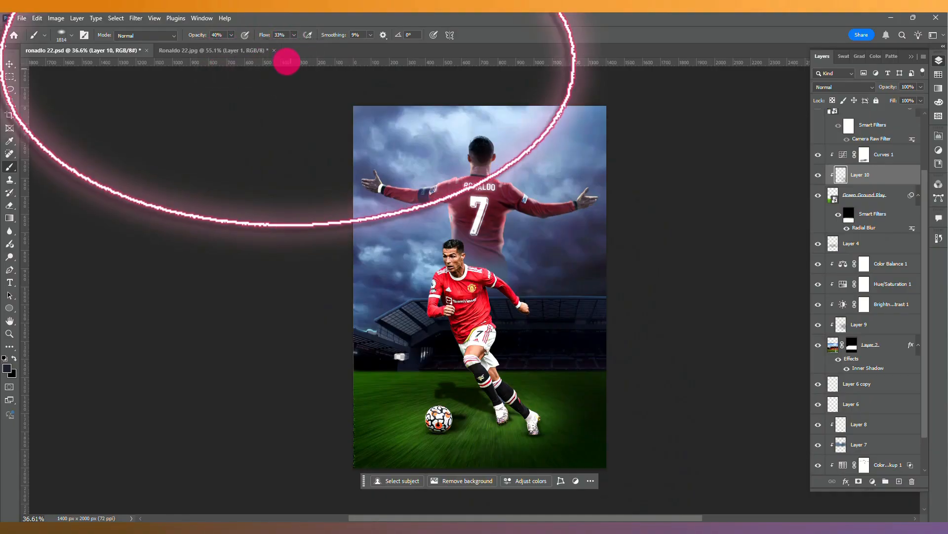
left_click(382, 421)
left_click(366, 442)
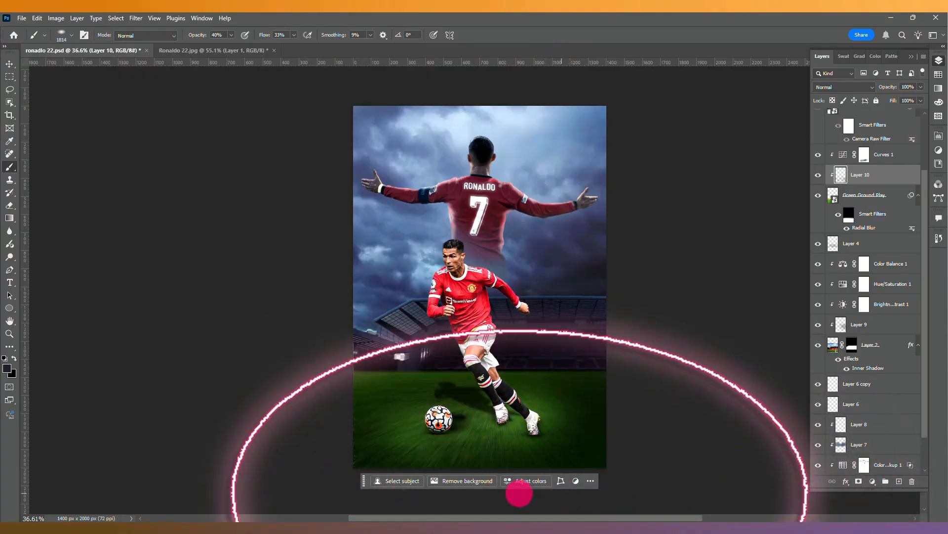
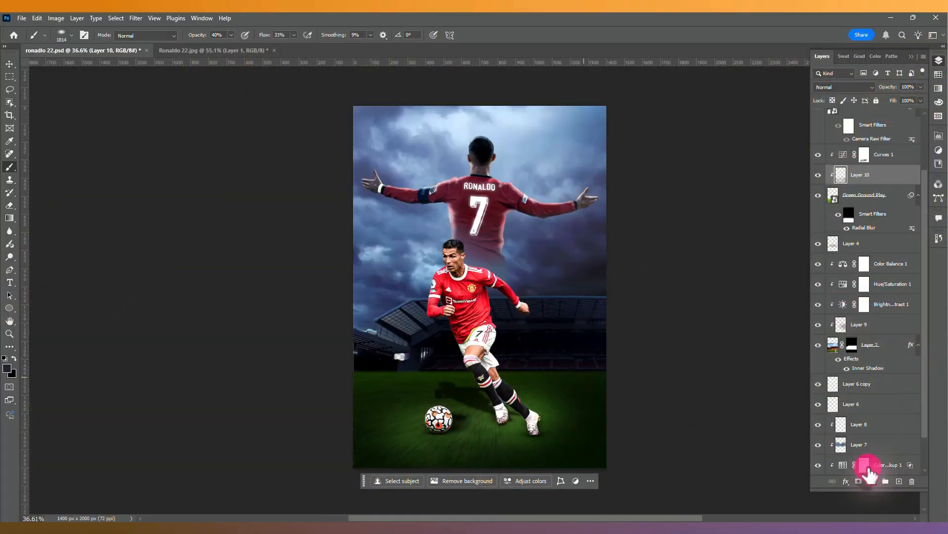
- Add a new layer between Layer 4 and the green ground and paint a soft cyan glow behind the running player
left_click(899, 481)
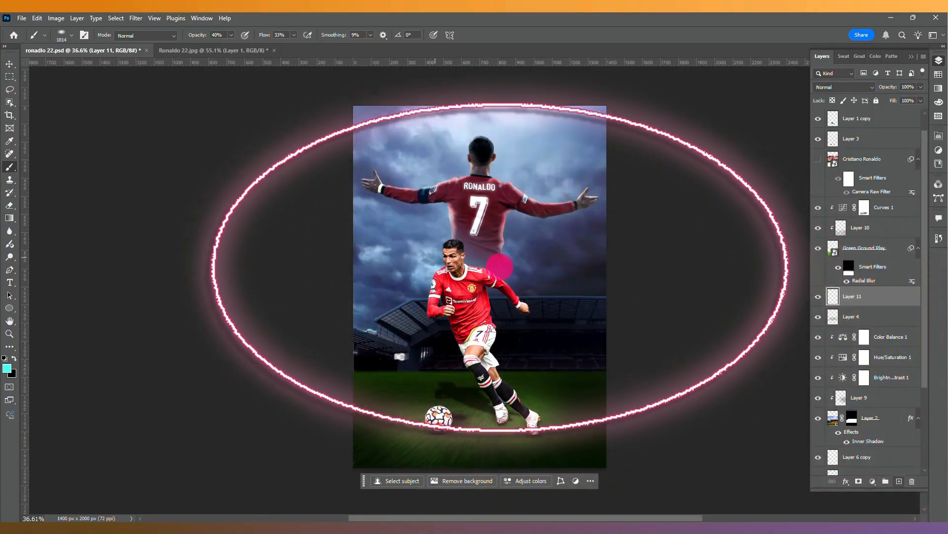
left_click(486, 231)
left_click(482, 266)
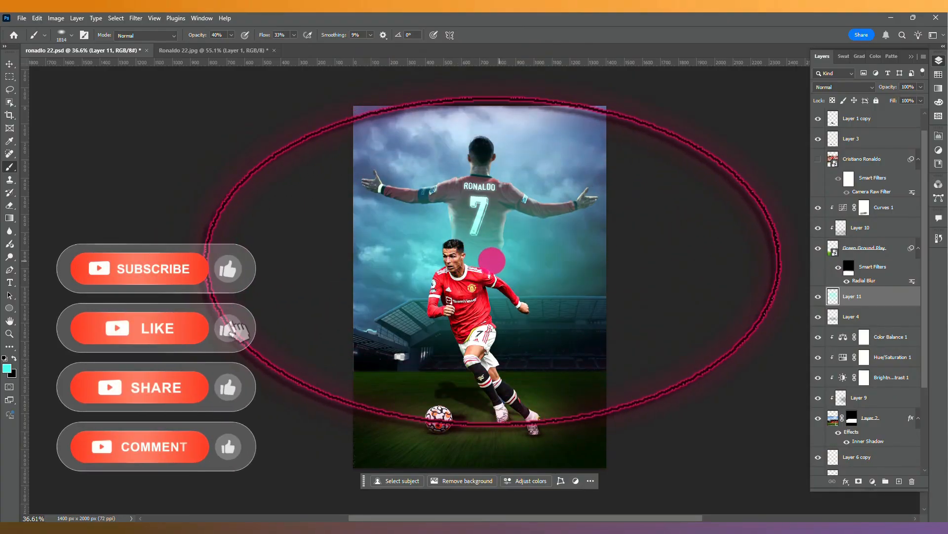
- Set the cyan glow layer to Overlay blending at 80% opacity
left_click(858, 89)
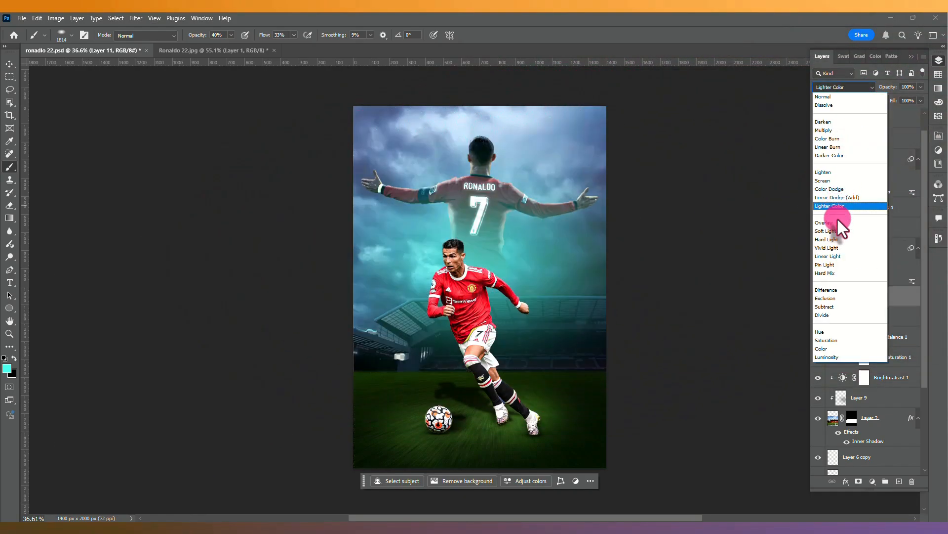
left_click(837, 220)
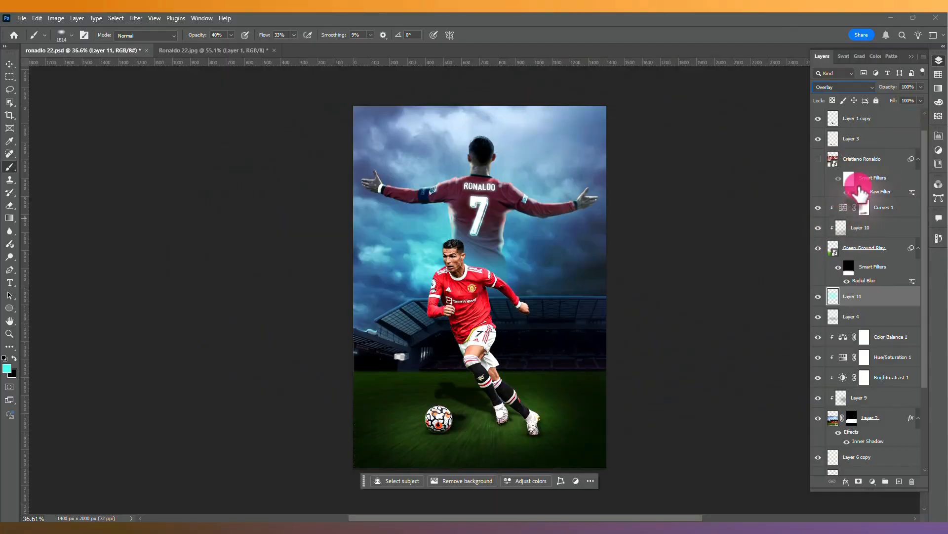
left_click(921, 87)
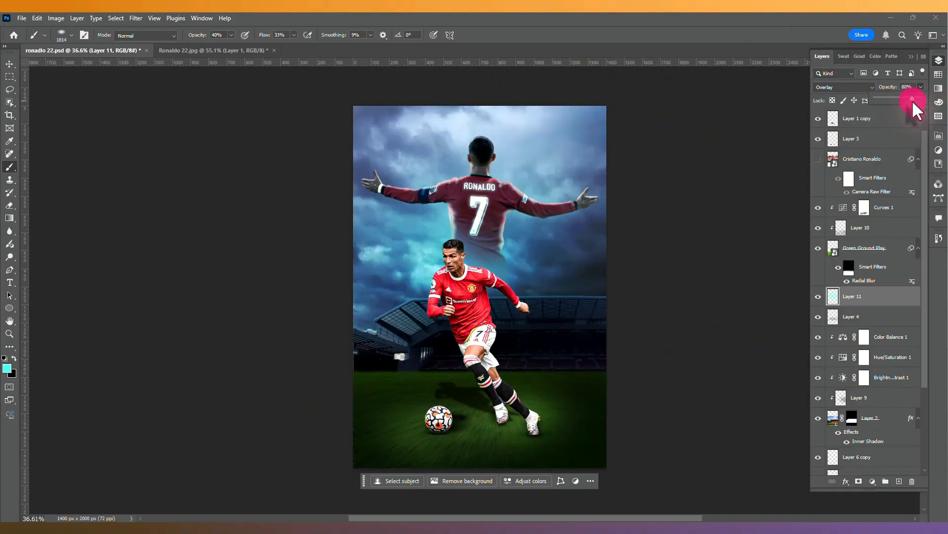
left_click(912, 100)
key("v")
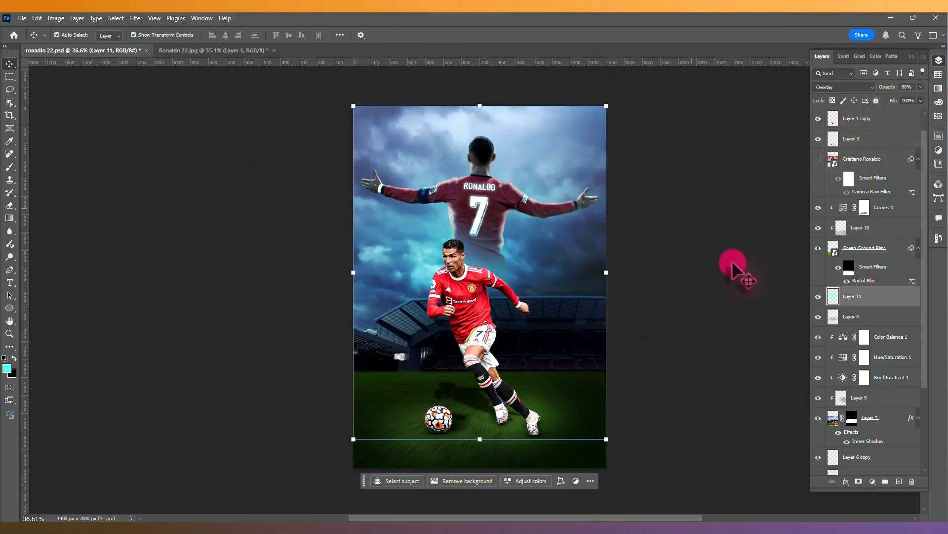
- Add a new layer above Layer 11 and paint a large, soft light blue (#3baeff) glow behind the running player
key("b")
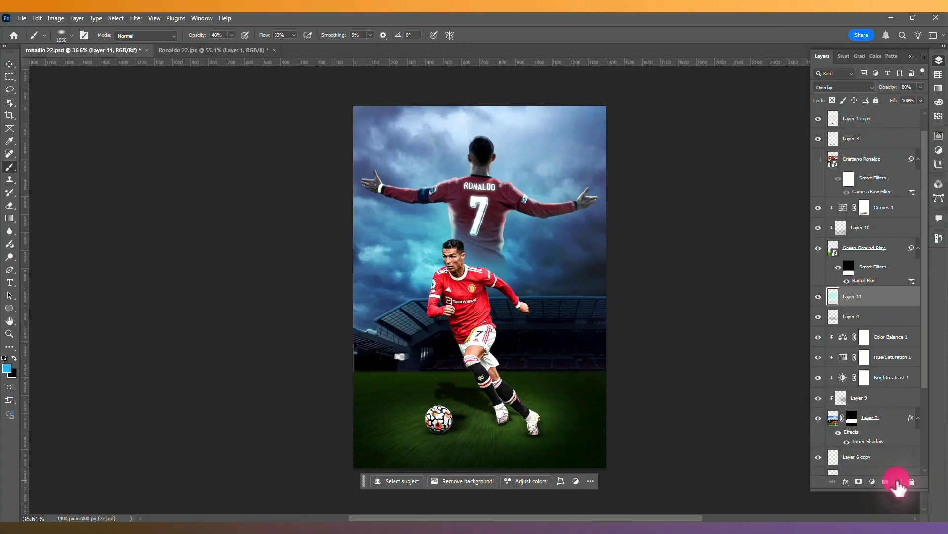
left_click(898, 482)
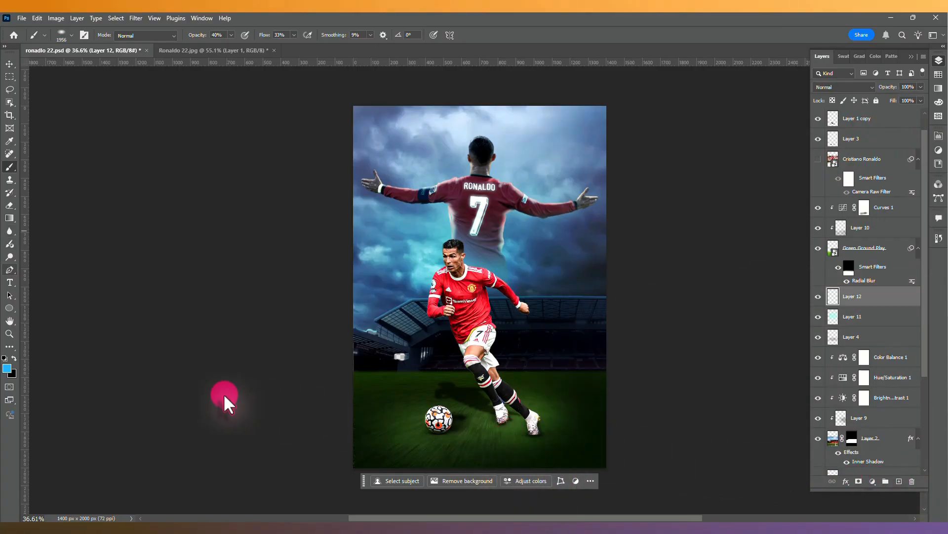
left_click(7, 369)
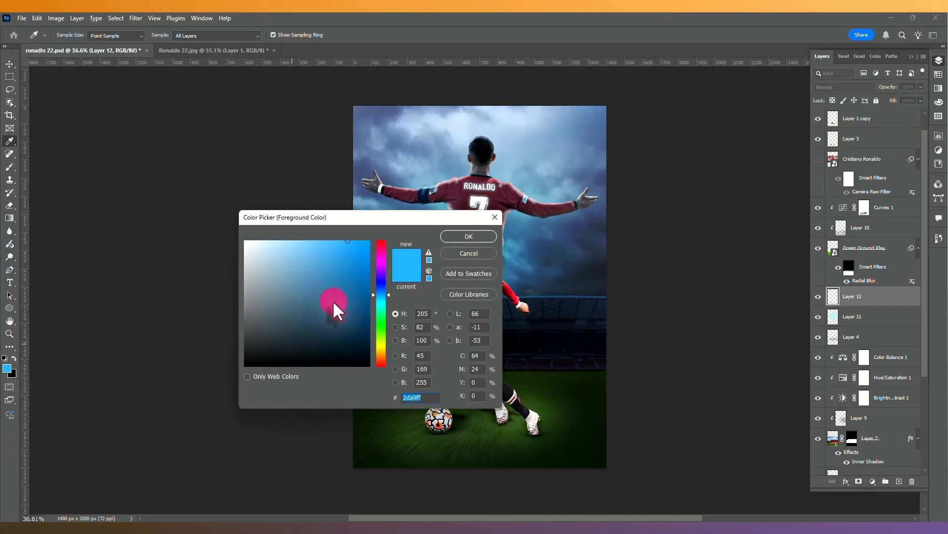
left_click_drag(385, 295, 386, 291)
left_click(326, 245)
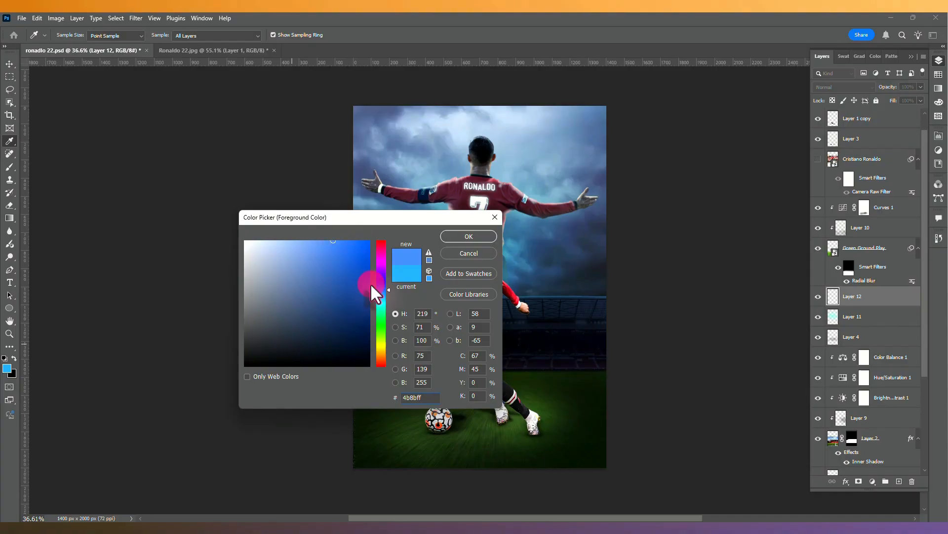
left_click(379, 295)
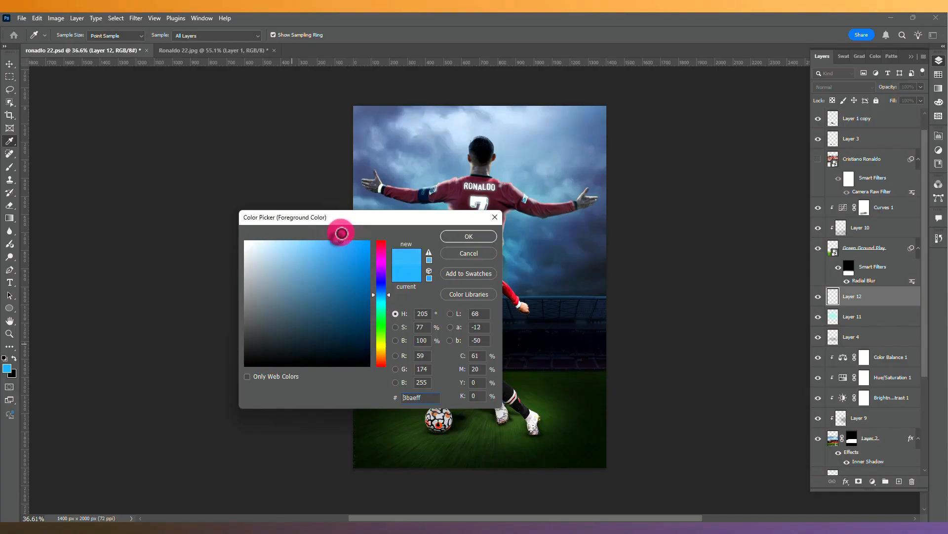
left_click(458, 240)
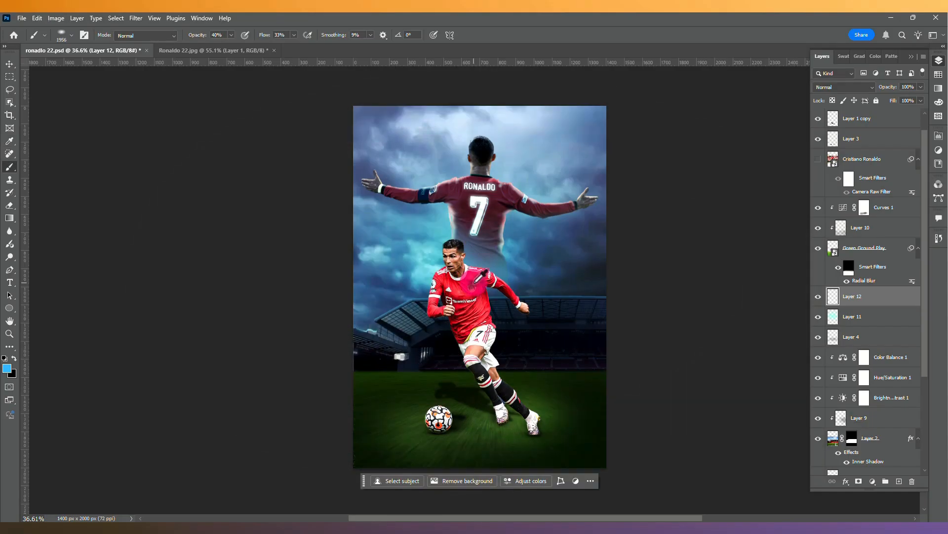
left_click_drag(473, 286, 506, 286)
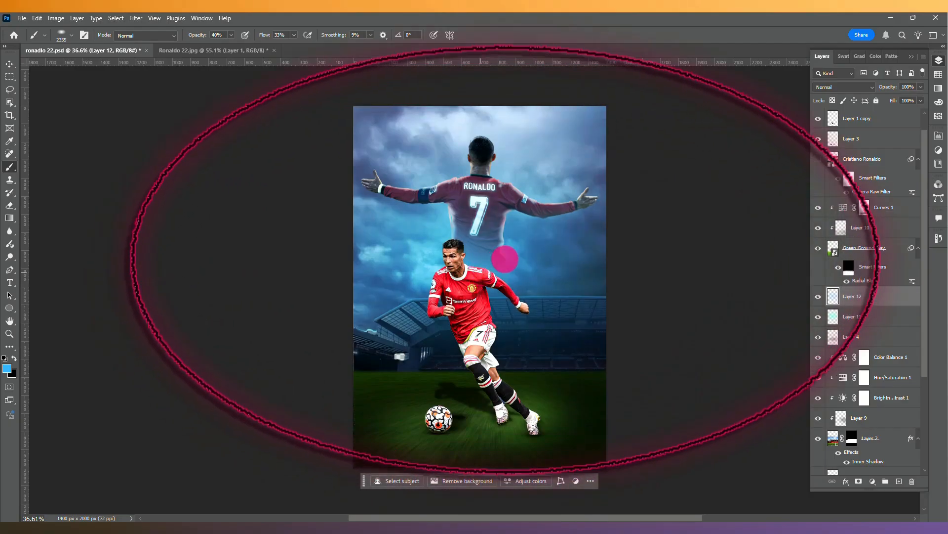
- Set the blue glow layer to Screen blending at 74% opacity and lower Layer 11's opacity to 73%
left_click(840, 87)
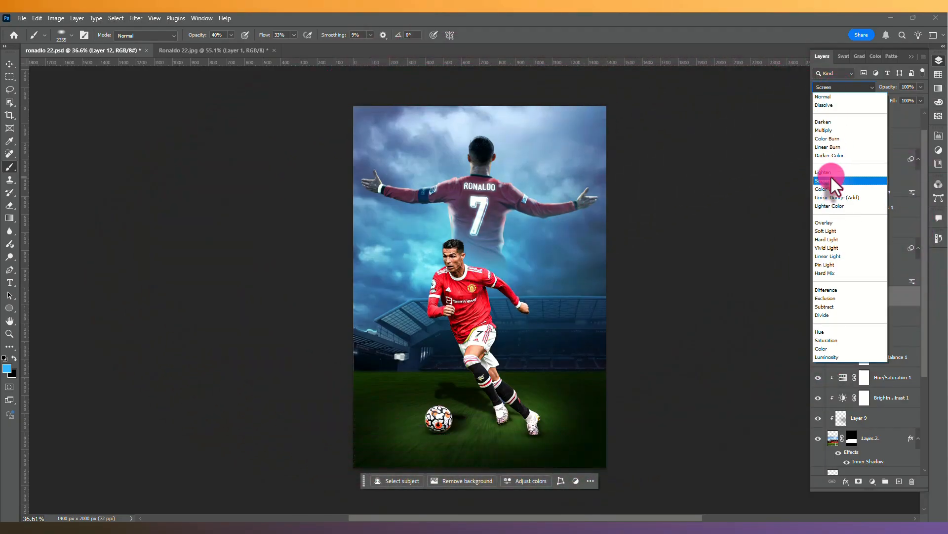
left_click(835, 181)
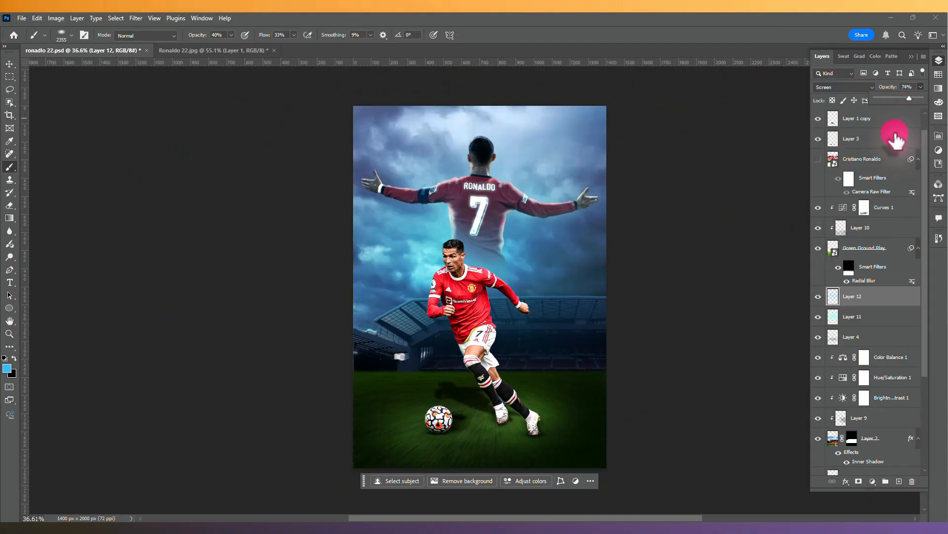
left_click(871, 315)
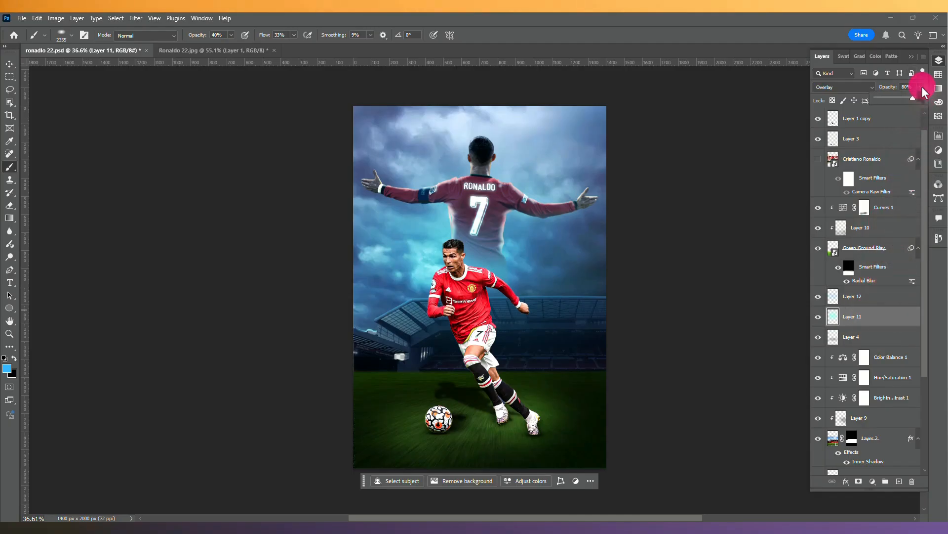
left_click_drag(913, 100, 910, 100)
- Place the dark fog image above Layer 11, scale it to the poster's width, and set its blending to Screen
key("alt+Tab")
left_click_drag(269, 203, 470, 313)
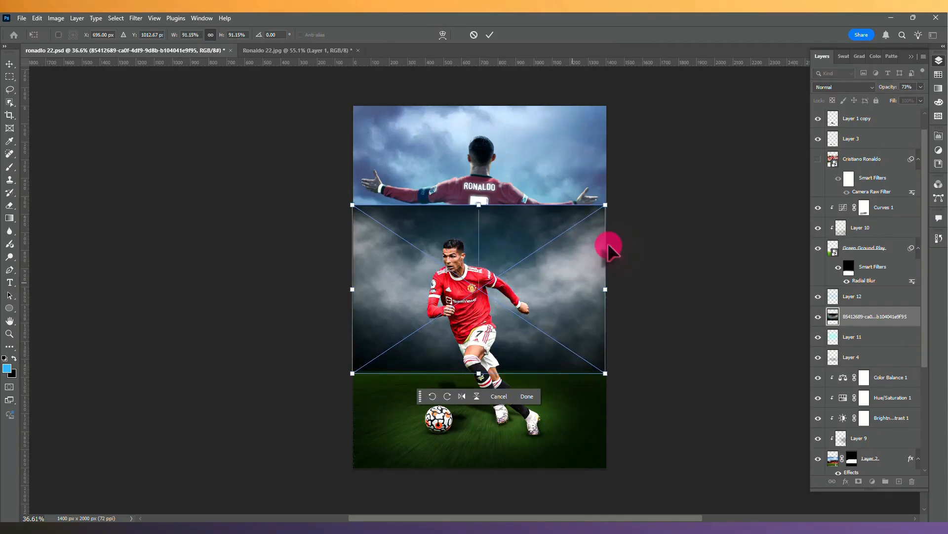
left_click_drag(607, 206, 611, 204)
key("Return")
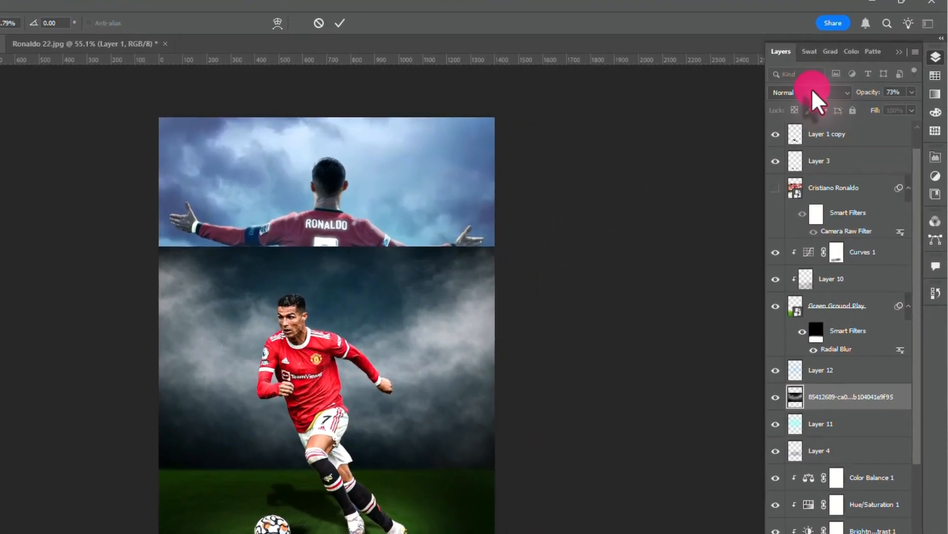
left_click(845, 87)
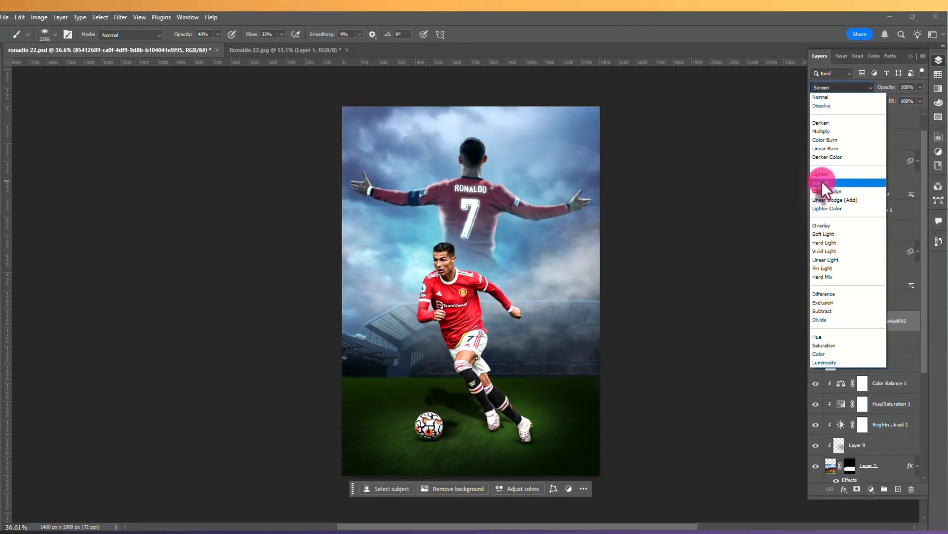
left_click(785, 215)
- Enlarge the fog image to about 134% and position it so the mist lies along the stadium and grass horizon
key("v")
left_click_drag(449, 349, 447, 419)
left_click_drag(568, 335, 568, 350)
left_click_drag(609, 272, 677, 249)
left_click_drag(589, 338, 588, 331)
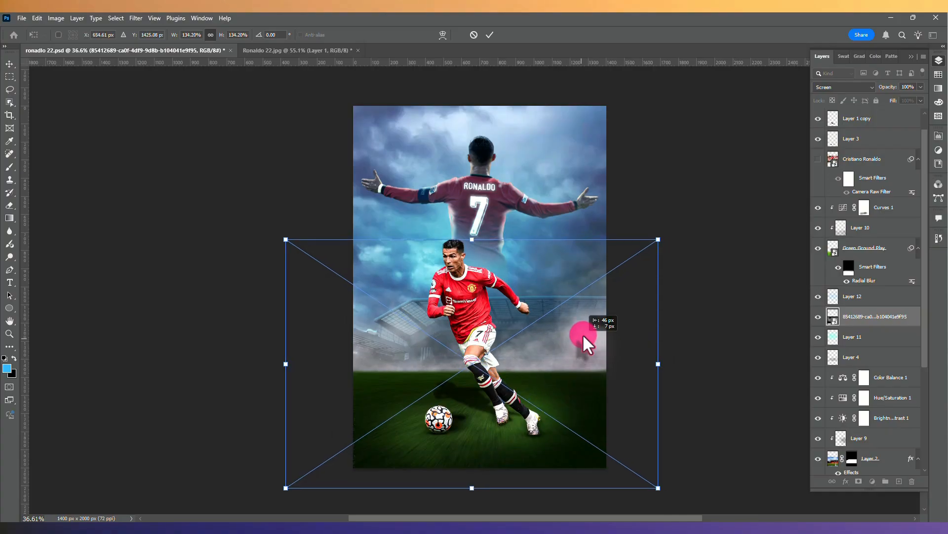
- Apply Levels to the fog layer with input black 35, midtone 1 and input white 246
key("ctrl+l")
left_click_drag(511, 118, 722, 109)
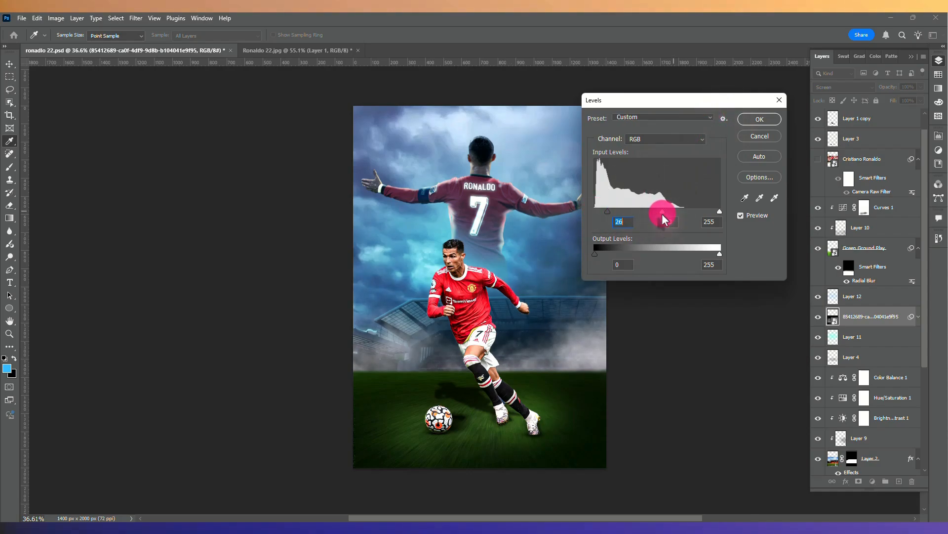
left_click_drag(662, 213, 662, 217)
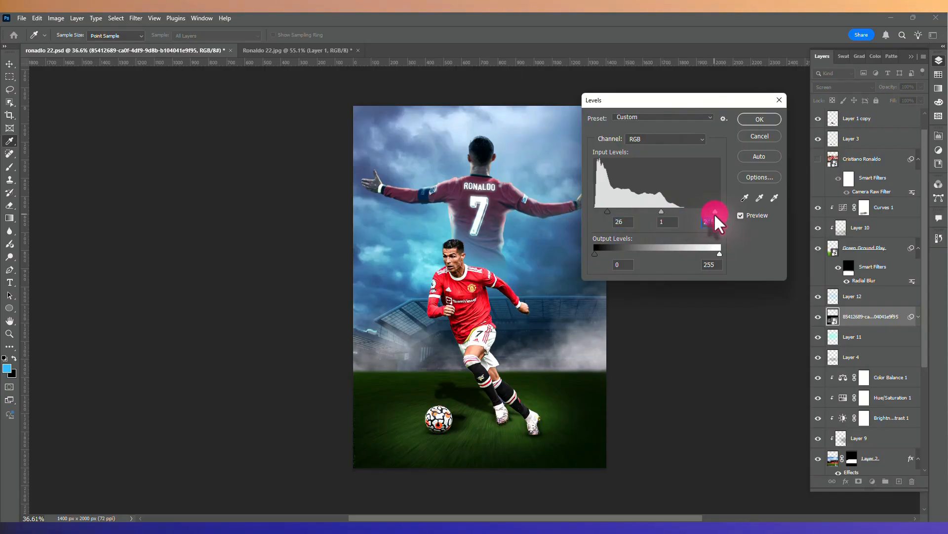
left_click(607, 211)
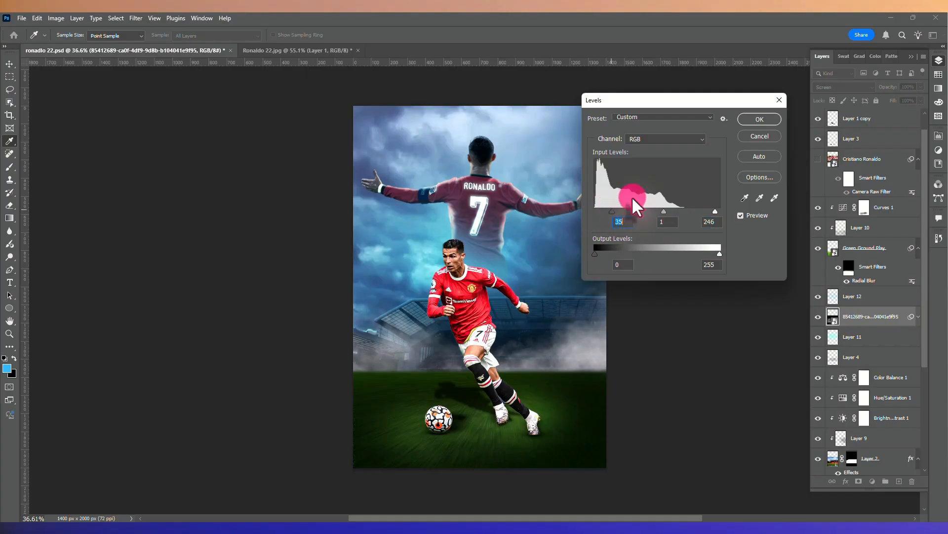
left_click(760, 119)
- Add a layer mask to the fog and fade the mist behind the player with a soft black brush at 40% opacity
key("v")
left_click(859, 481)
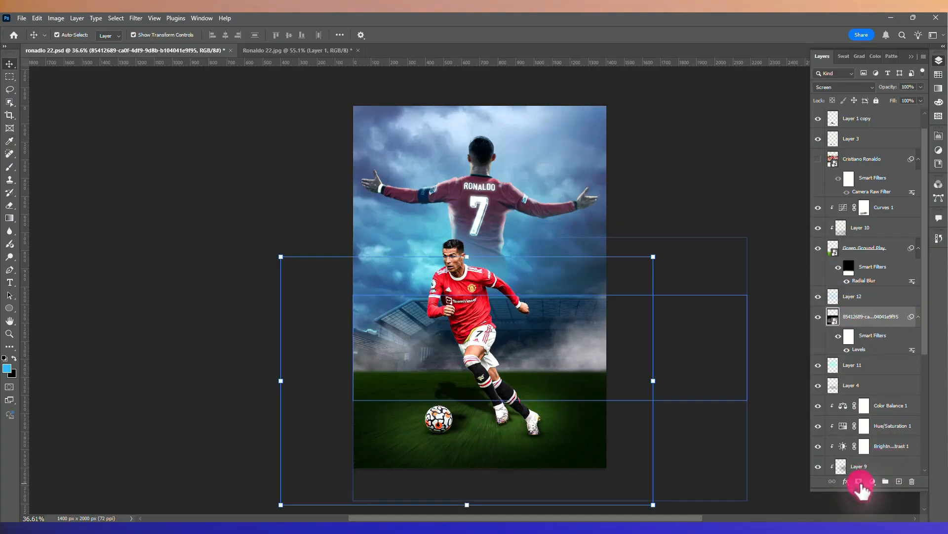
key("b")
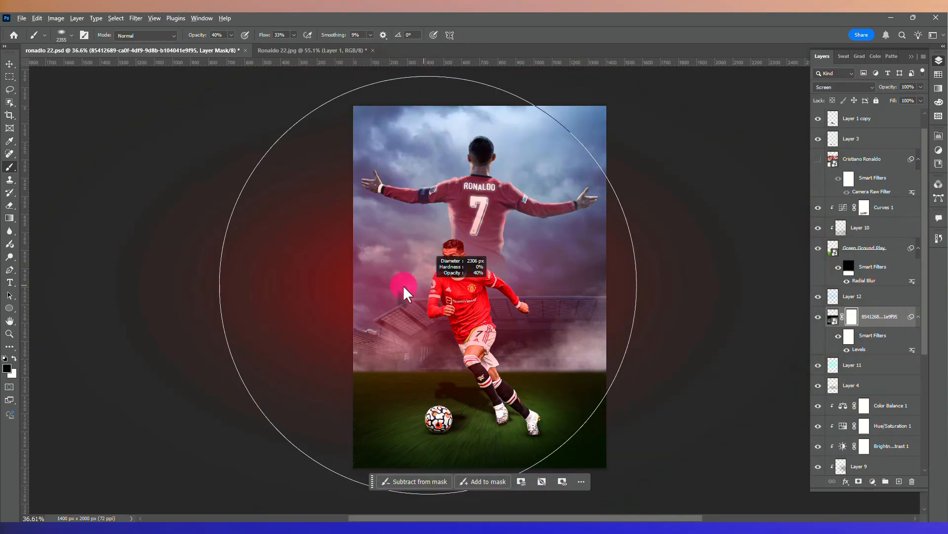
mouse_move(363, 284)
left_mouse_down()
mouse_move(400, 258)
mouse_move(500, 264)
mouse_move(524, 278)
mouse_move(509, 266)
mouse_move(417, 284)
mouse_move(516, 254)
mouse_move(485, 275)
mouse_move(385, 269)
left_mouse_up()
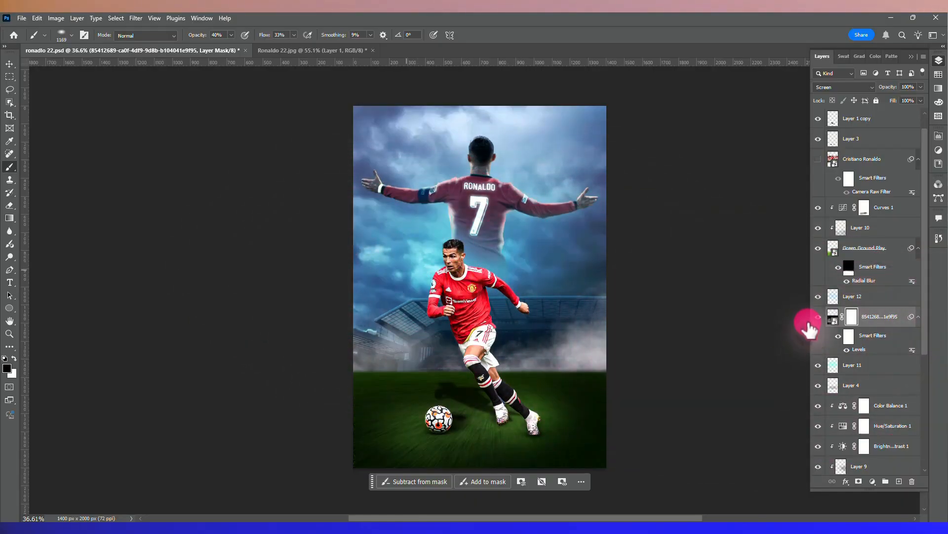
- Apply a second Levels filter to the fog image with inputs 9, 1.03 and 241 and output white 183
left_click(833, 316)
key("ctrl+l")
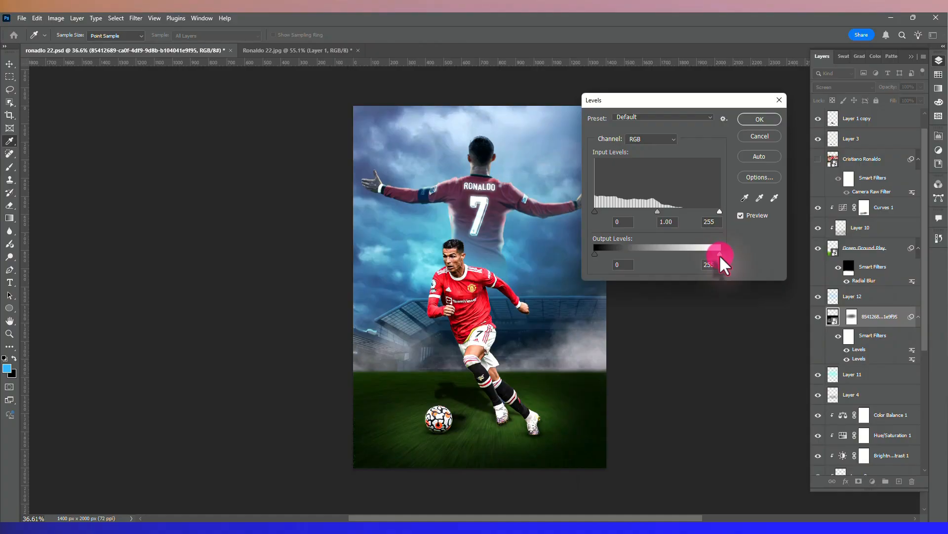
left_click_drag(717, 256, 684, 263)
mouse_move(651, 213)
left_mouse_down()
mouse_move(665, 215)
mouse_move(656, 215)
left_mouse_up()
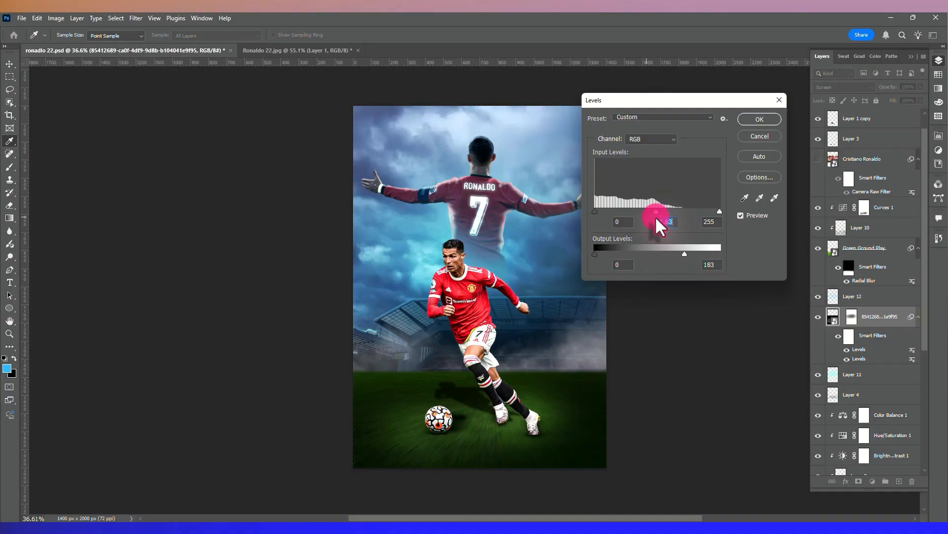
left_click_drag(596, 211, 599, 211)
left_click_drag(719, 211, 712, 211)
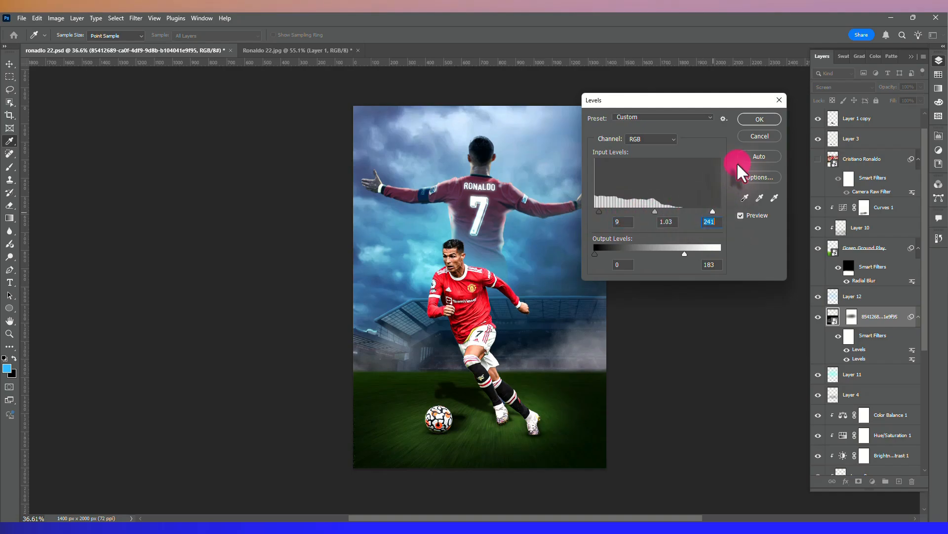
left_click(758, 122)
- Move the fog layer above Curves 1, then enlarge and reposition it so the mist covers the grass and lower stadium
left_click(889, 299)
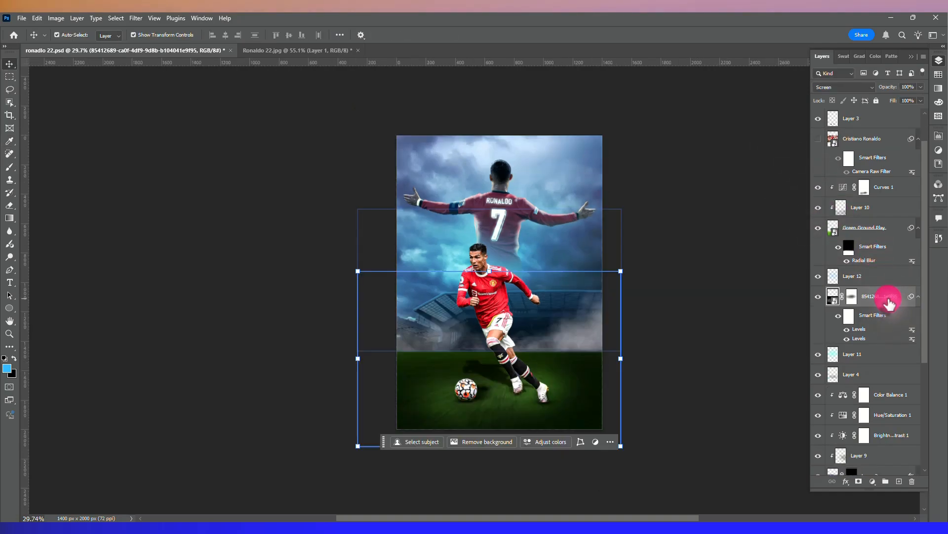
left_click_drag(889, 302, 905, 175)
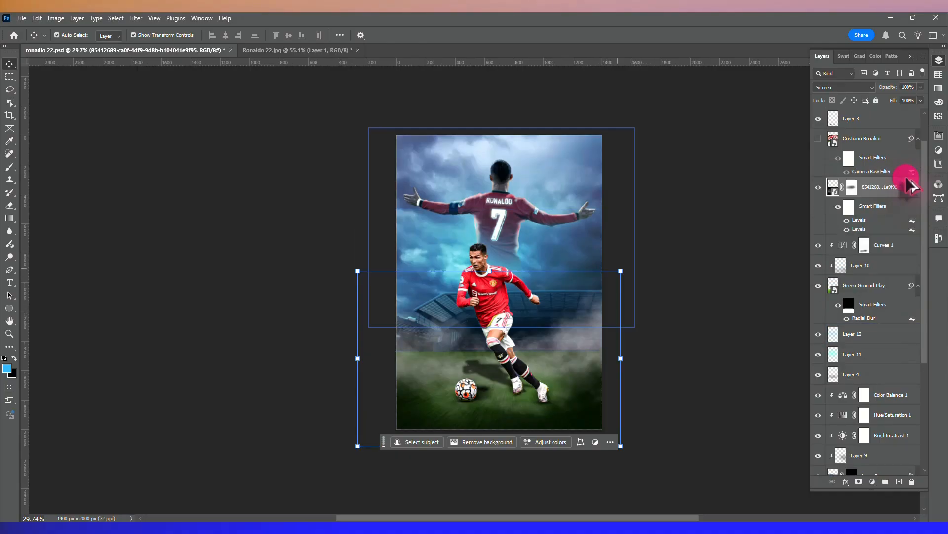
mouse_move(631, 272)
left_mouse_down()
mouse_move(621, 267)
mouse_move(663, 258)
mouse_move(642, 284)
left_mouse_up()
left_click_drag(579, 347, 582, 317)
left_click_drag(657, 440, 698, 392)
left_click(702, 390)
- Edit the fog's Levels filter to midtone 1.04 and output white 203, and lower its input white point
double_click(859, 224)
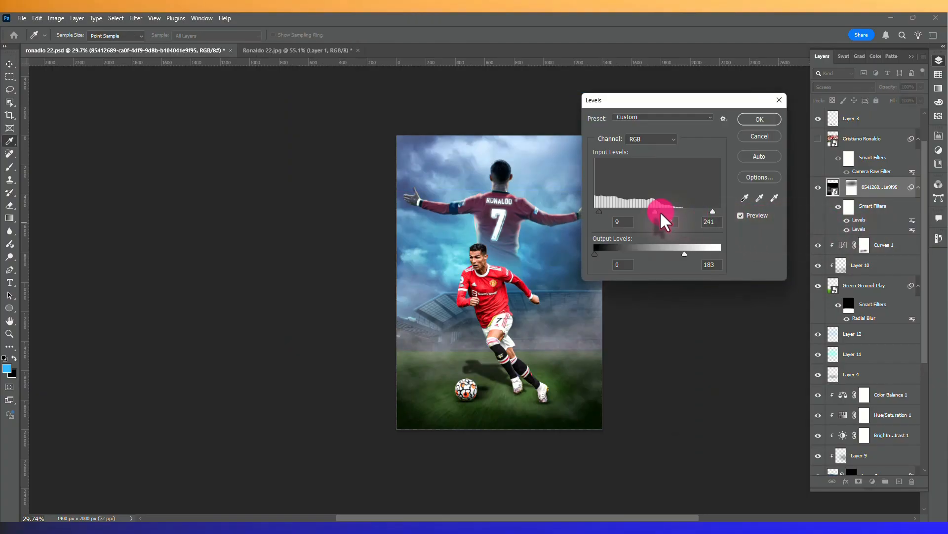
left_click_drag(654, 212, 662, 214)
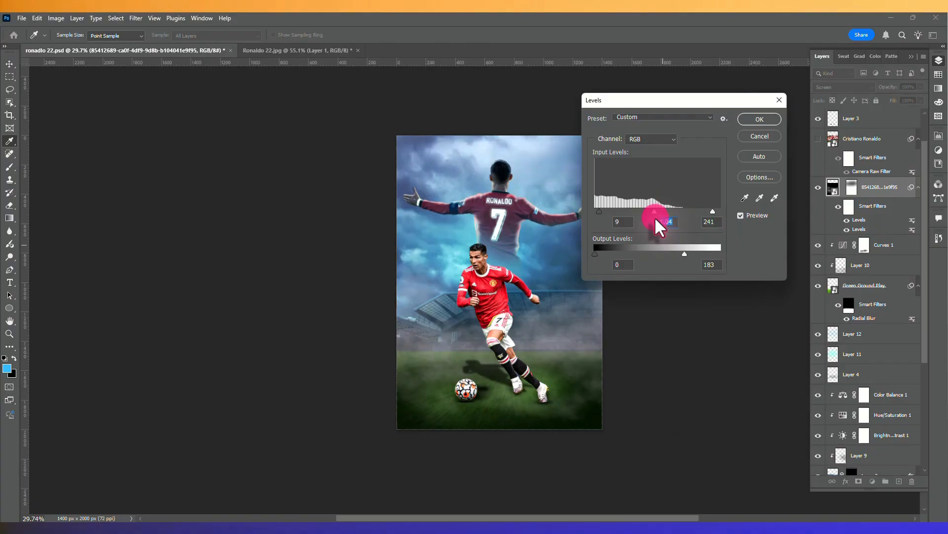
left_click_drag(684, 254, 693, 254)
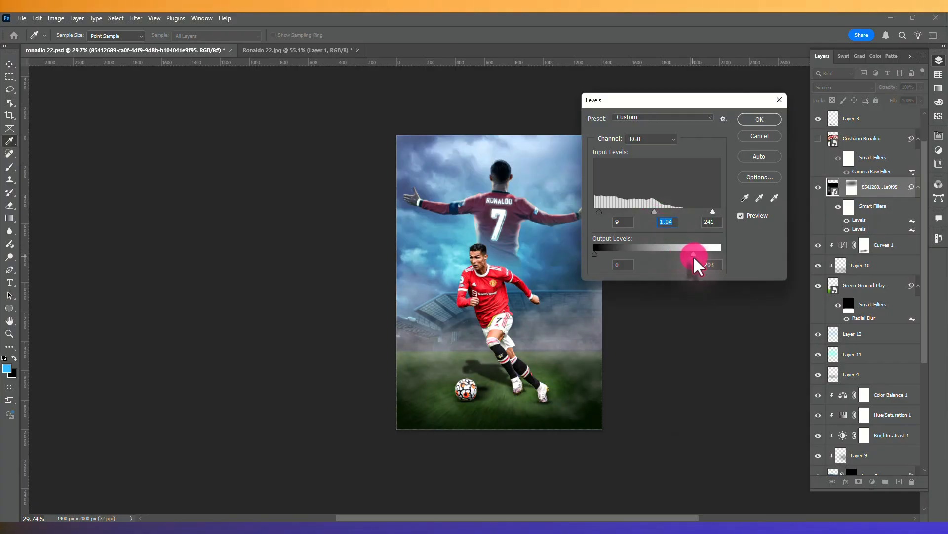
left_click_drag(713, 212, 704, 214)
left_click(760, 120)
- Clear the fog around the player's feet and ball on its layer mask using the Eraser at 61% opacity and 53% flow
left_click(852, 188)
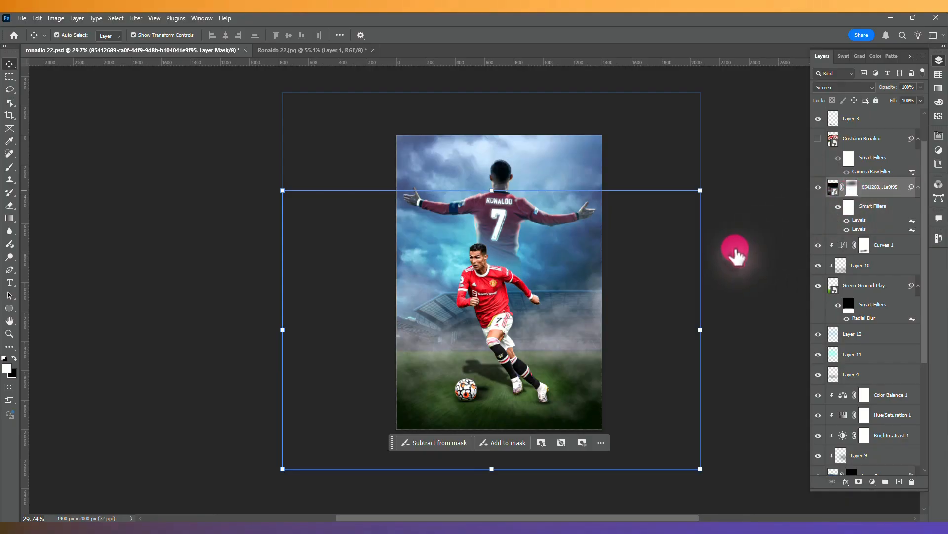
key("e")
left_click(514, 388)
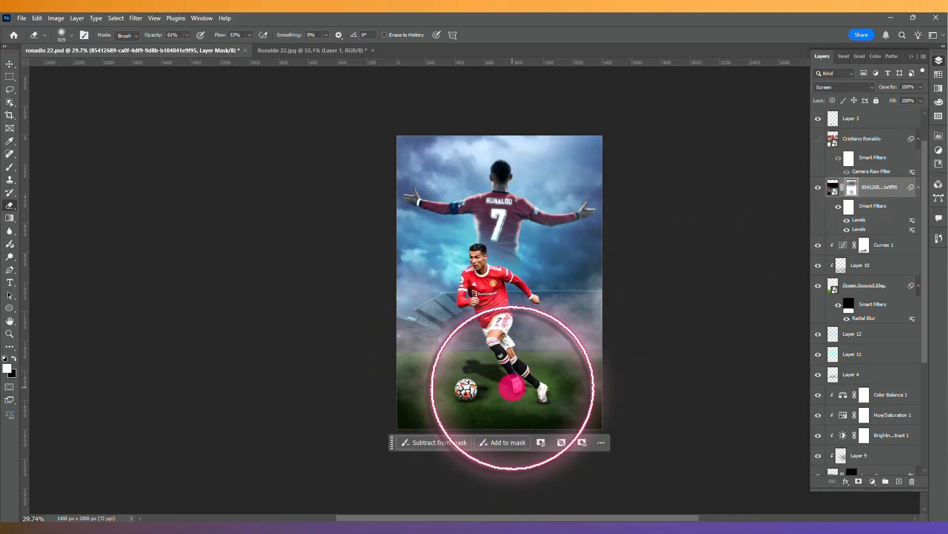
left_click(510, 387)
mouse_move(487, 383)
left_mouse_down()
mouse_move(462, 383)
mouse_move(519, 387)
left_mouse_up()
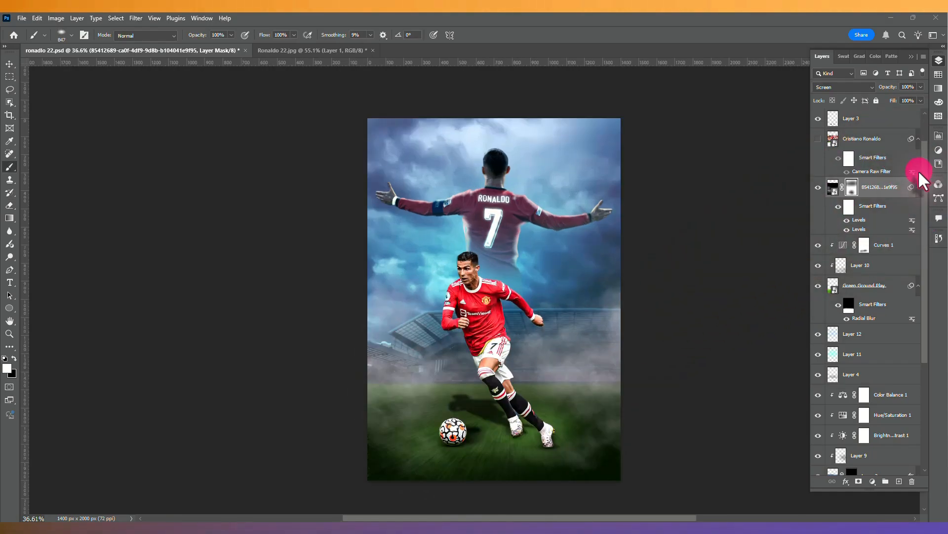
- Duplicate the fog layer, stretch the copy wider and move it down over the grass at the poster's bottom
left_click(904, 186)
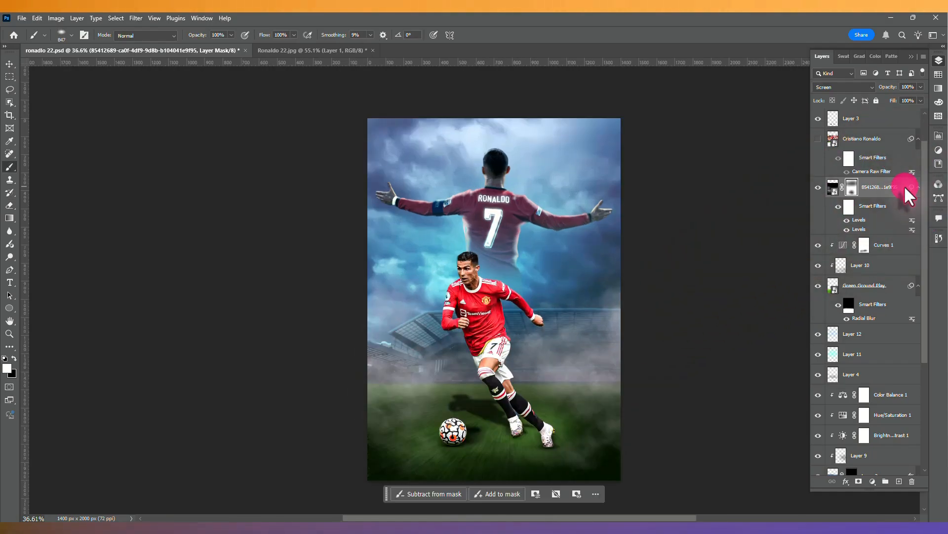
key("ctrl+j")
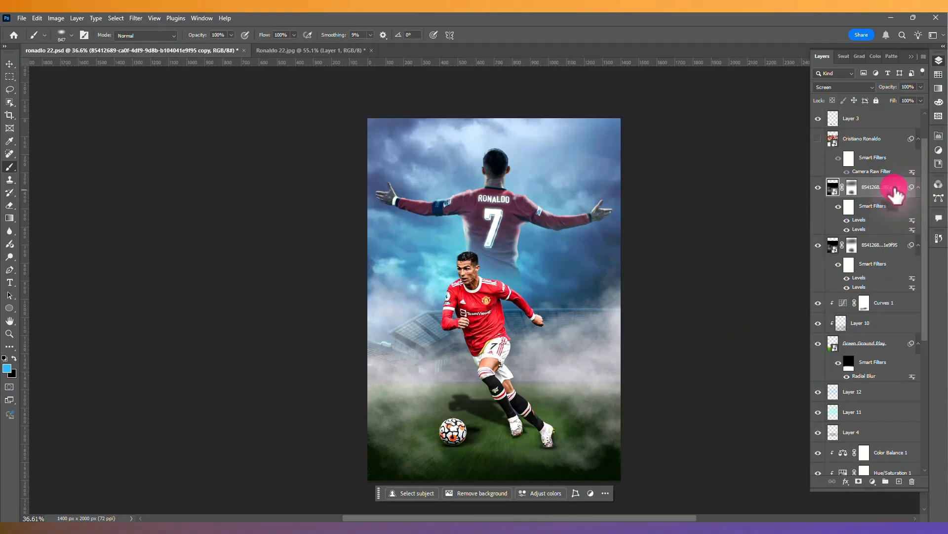
key("ctrl+t")
scroll(514, 229, "down", 3)
left_click_drag(555, 321, 553, 378)
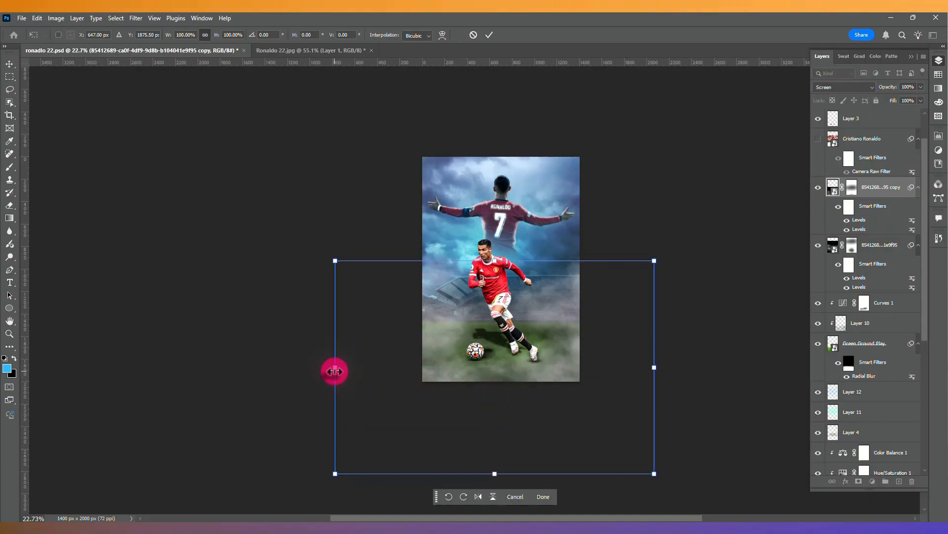
left_click_drag(334, 371, 304, 376)
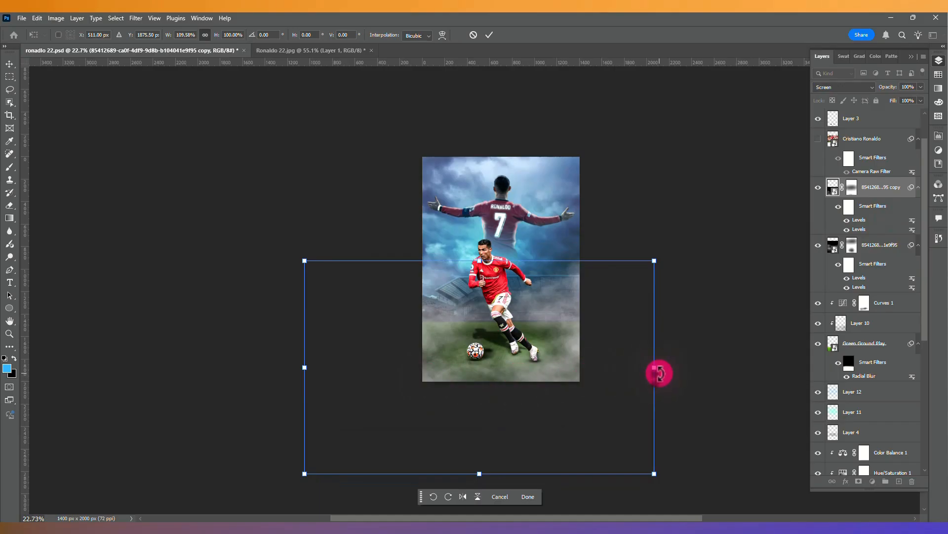
left_click_drag(658, 372, 741, 334)
left_click_drag(609, 373, 593, 396)
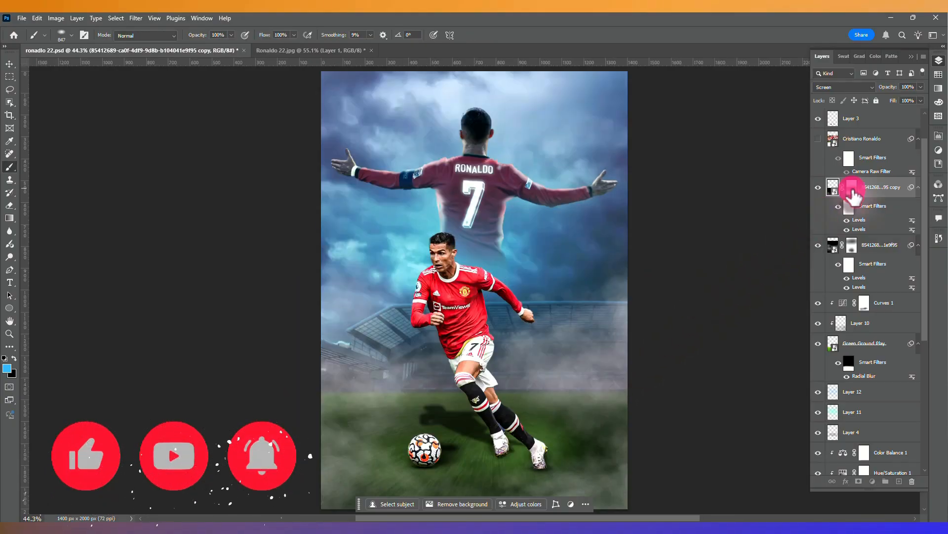
- Paint black on both fog layers' masks with a 1134 px soft brush to clear mist around the ball and feet
left_click(852, 186)
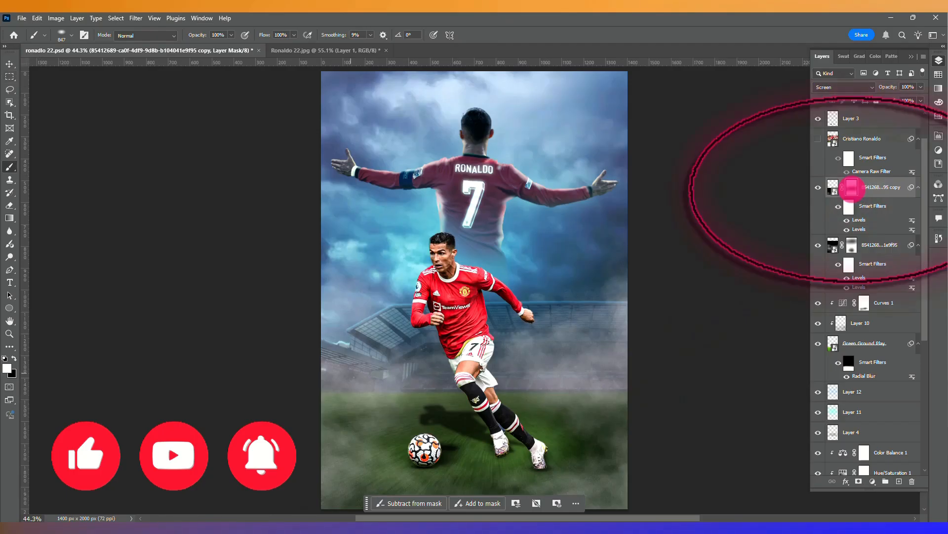
scroll(93, 368, "down", 4)
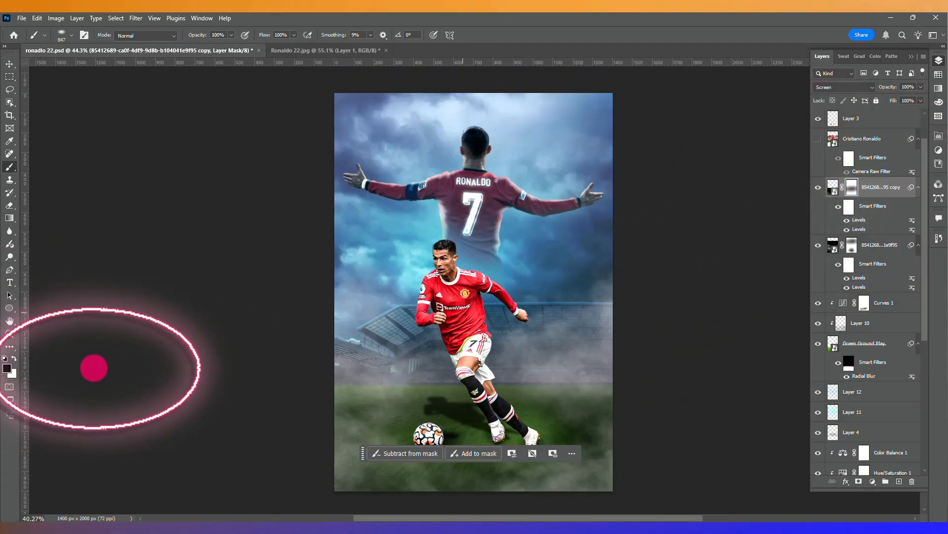
scroll(455, 409, "up", 2)
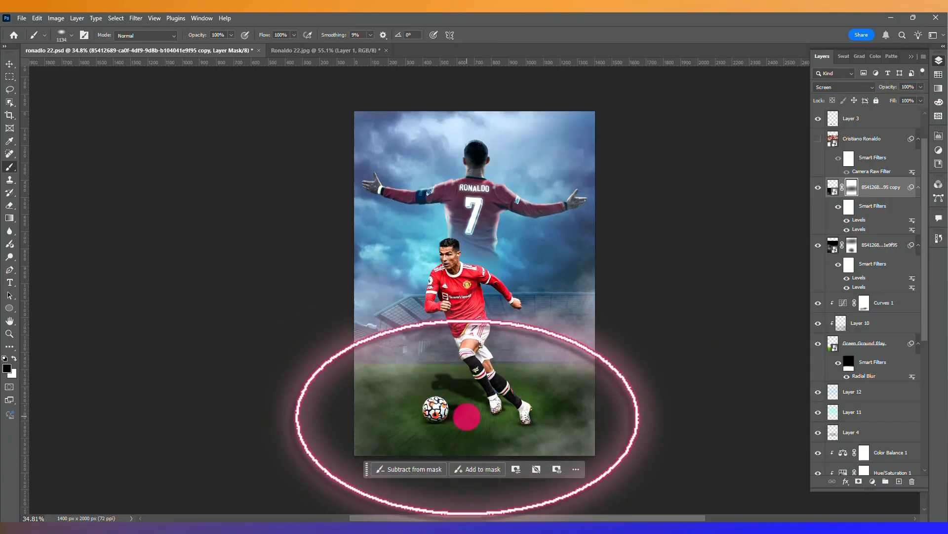
left_click(469, 407)
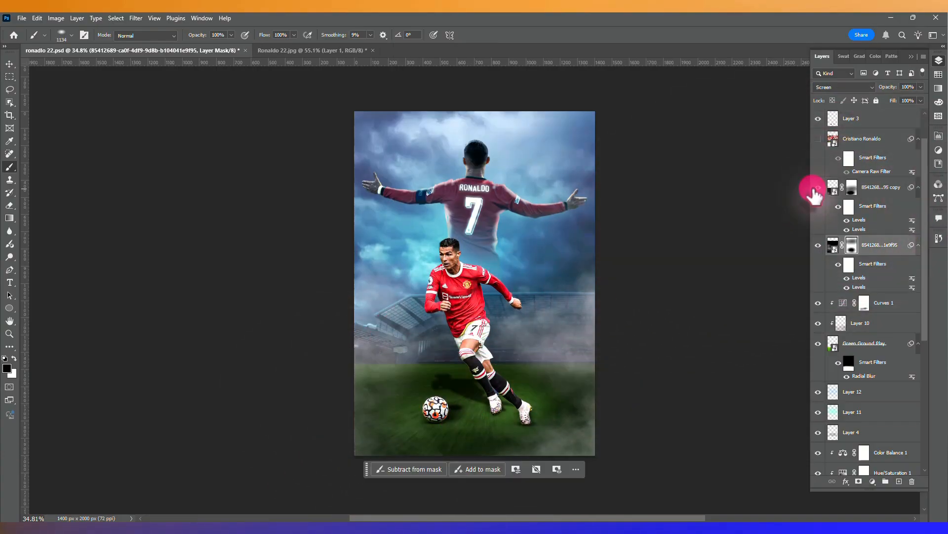
left_click(818, 187)
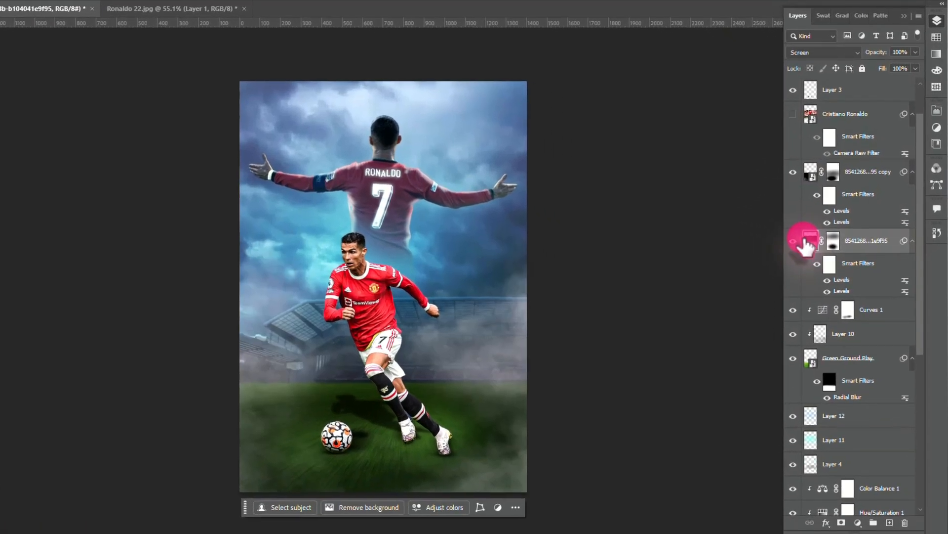
- Rasterize the original fog layer and erase its mist over the stadium with the Eraser at 61% opacity and 53% flow
right_click(821, 246)
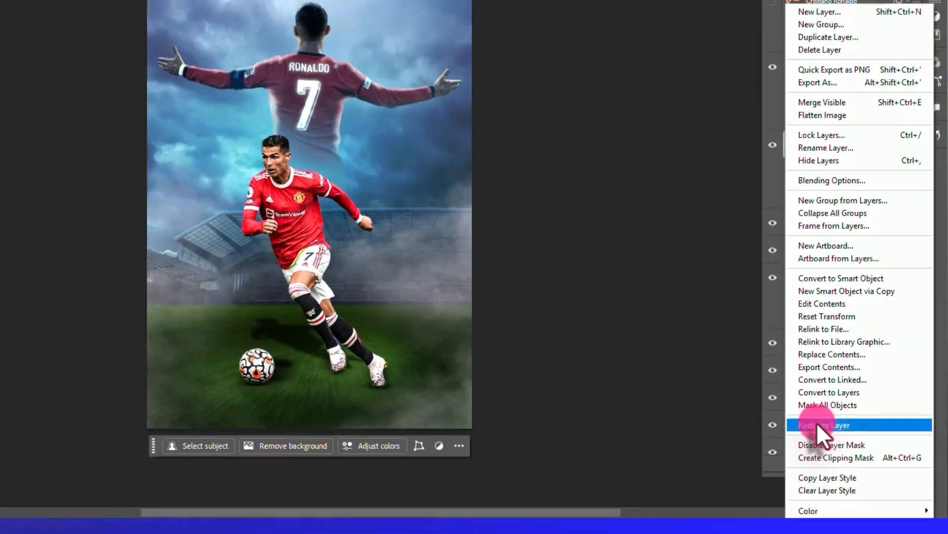
left_click(838, 488)
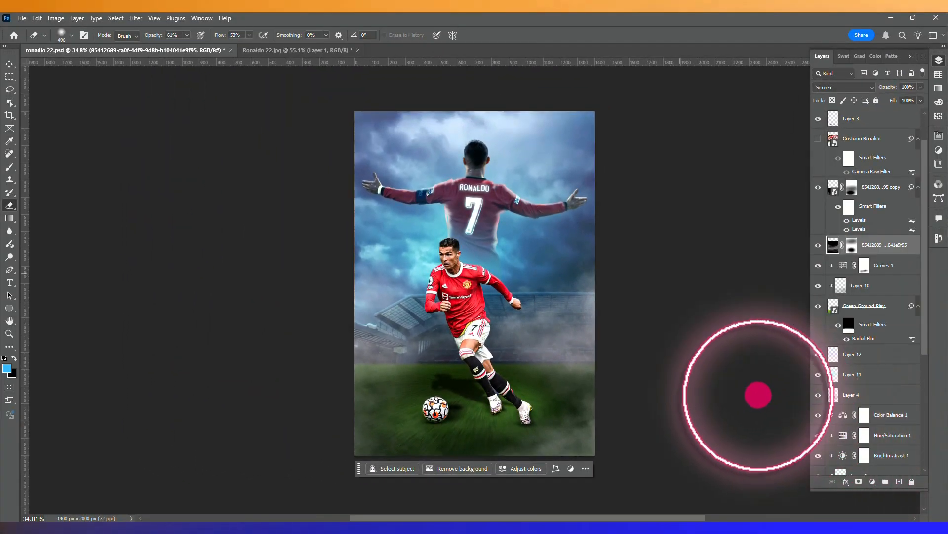
mouse_move(590, 292)
left_mouse_down()
mouse_move(605, 299)
mouse_move(586, 296)
mouse_move(588, 332)
mouse_move(521, 334)
mouse_move(567, 294)
mouse_move(451, 281)
mouse_move(343, 295)
mouse_move(339, 313)
mouse_move(466, 300)
mouse_move(673, 332)
mouse_move(587, 339)
mouse_move(341, 311)
mouse_move(617, 304)
left_mouse_up()
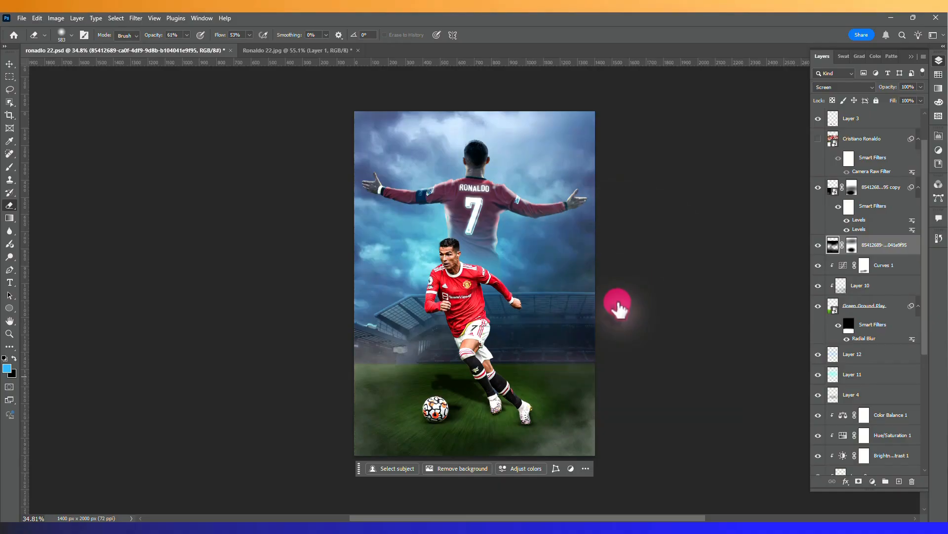
- Scale the fog copy to about 73% and move it up so its mist sits over the foreground grass
left_click_drag(826, 184, 778, 212)
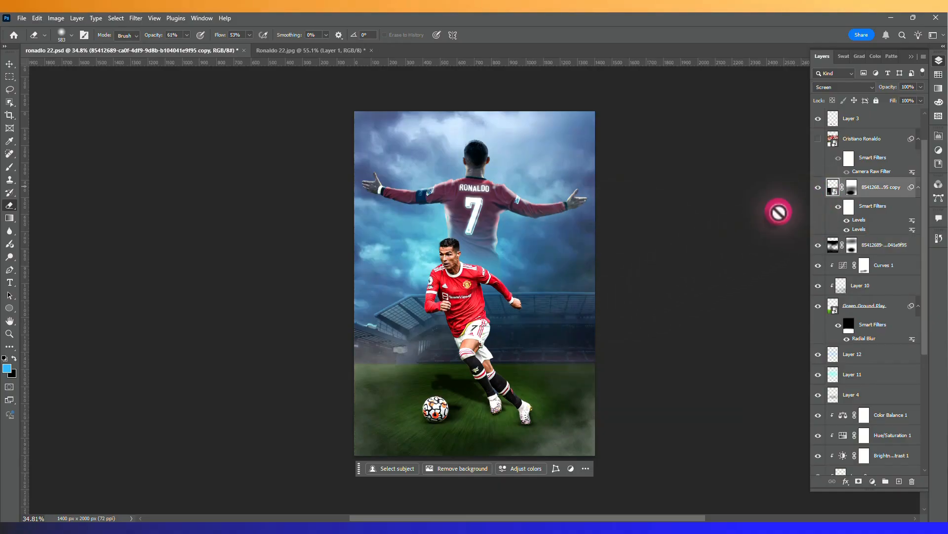
key("ctrl+t")
scroll(496, 247, "down", 7)
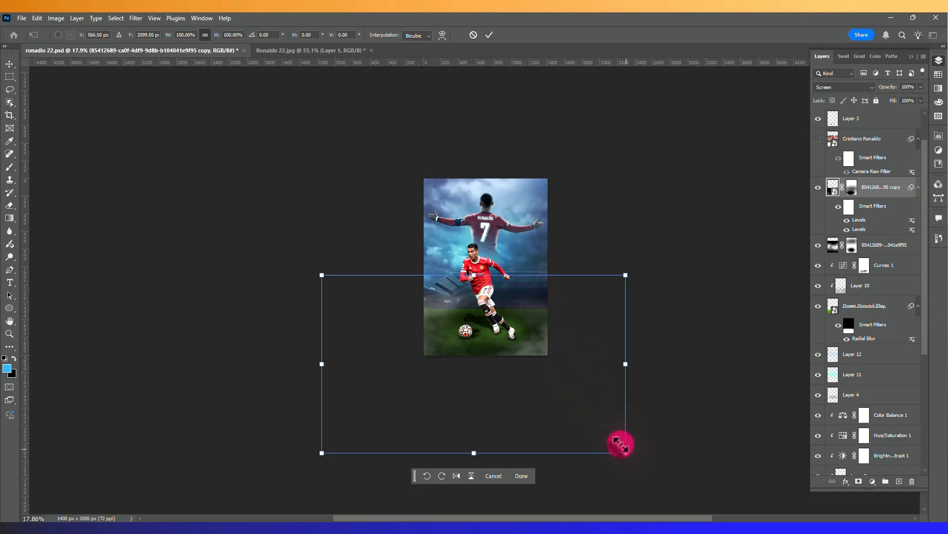
left_click_drag(621, 443, 599, 402)
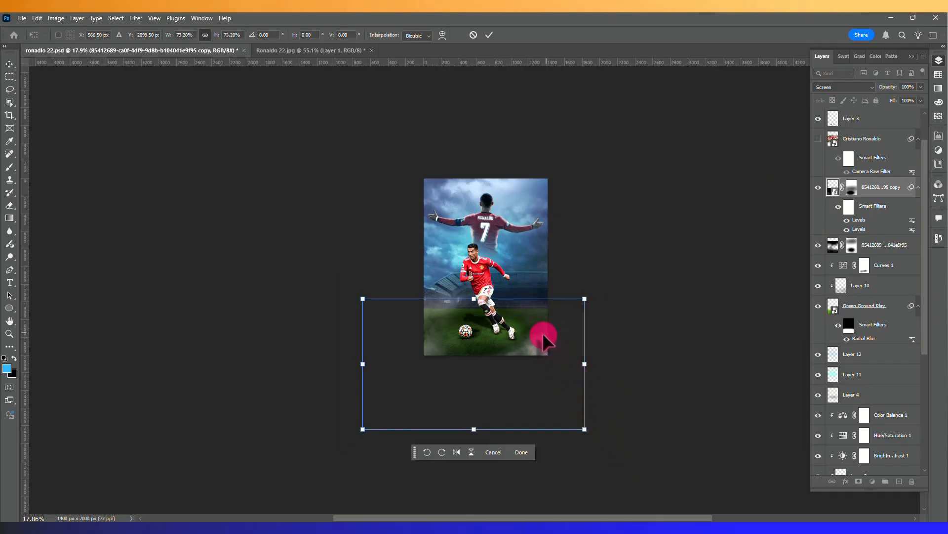
left_click_drag(543, 333, 545, 310)
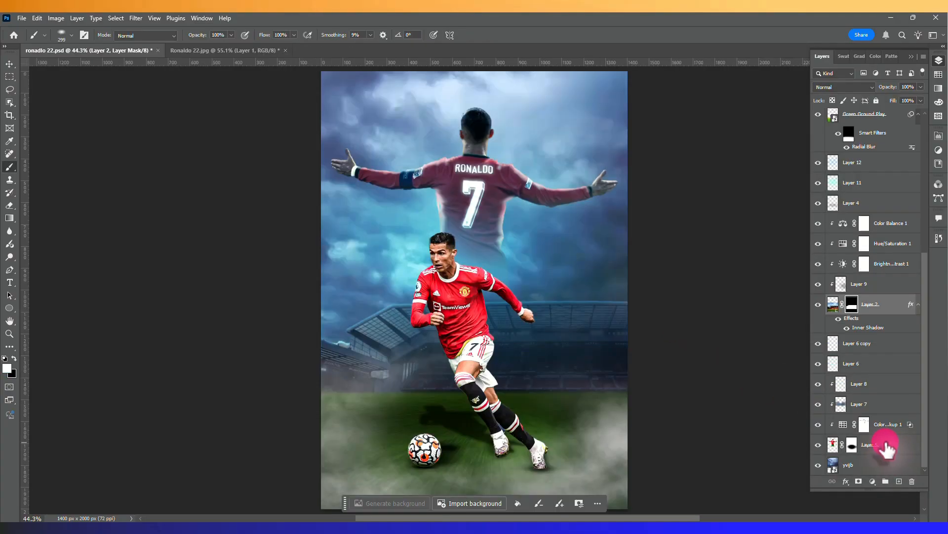
- Group the back-view player layer with its clipped Color Lookup 1, Layer 7 and Layer 8, and name the group 07
left_click(885, 443)
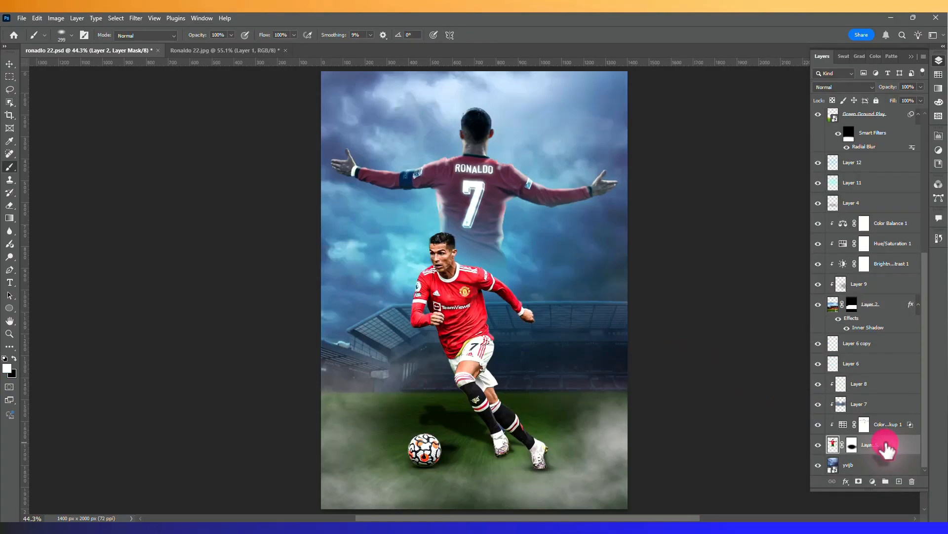
left_click(880, 390, "shift")
key("ctrl+g")
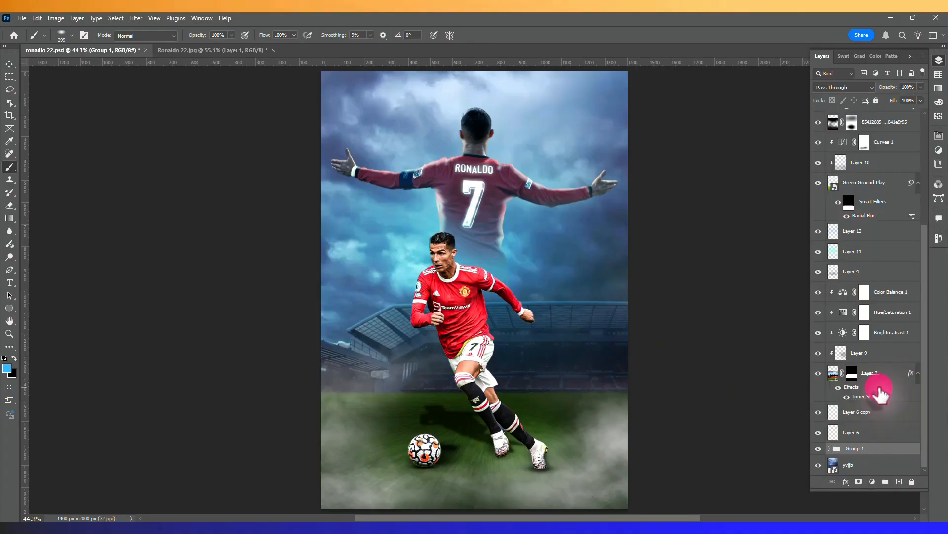
left_click(853, 450)
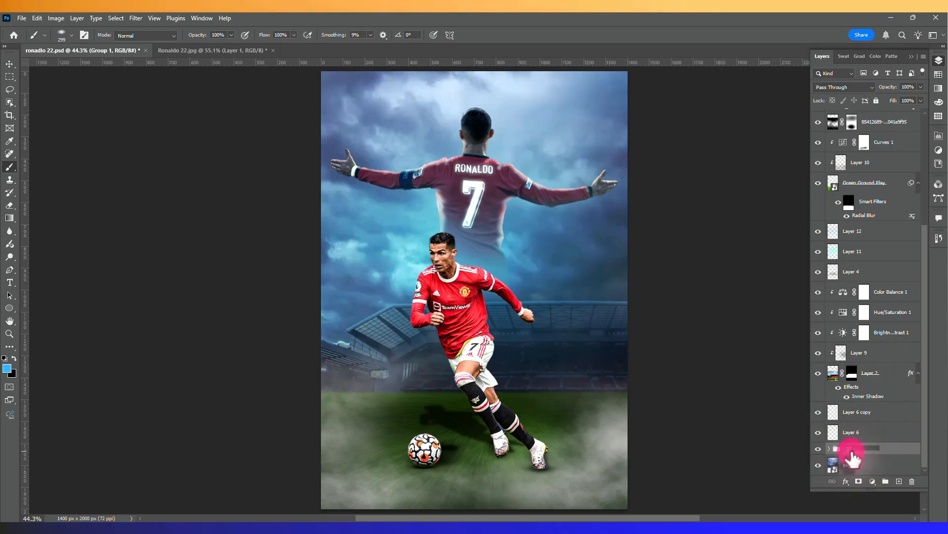
- Group stadium Layer 2 with its clipped Layer 9, Brightness/Contrast, Hue/Saturation and Color Balance layers
left_click(884, 396)
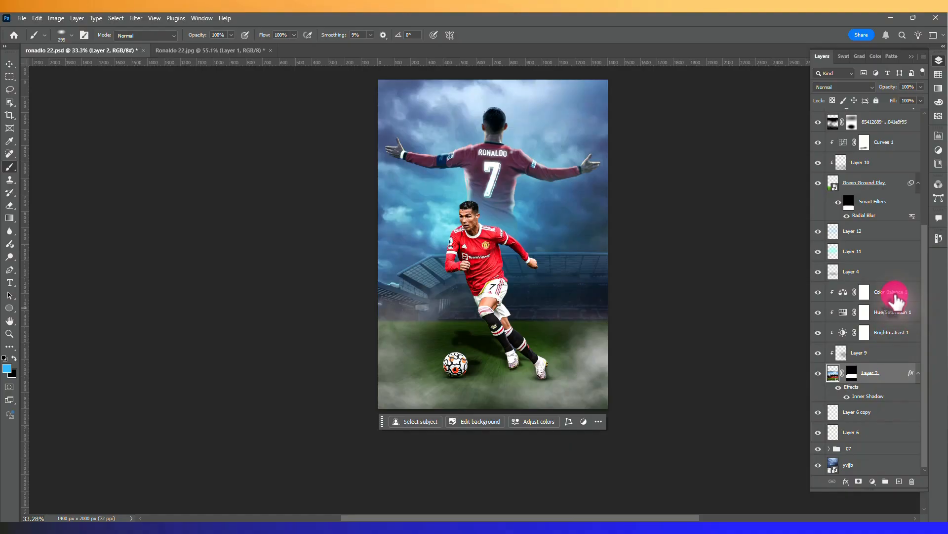
left_click(896, 297, "shift")
key("ctrl+g")
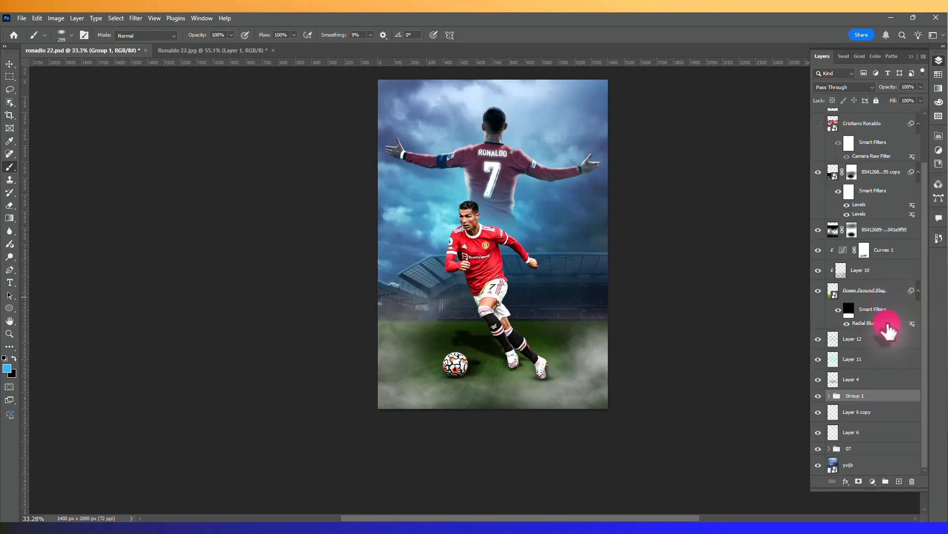
- Group all layers from Layer 4 up to the fog copy, including the grass and both fog layers
left_click(855, 379)
left_click(819, 379)
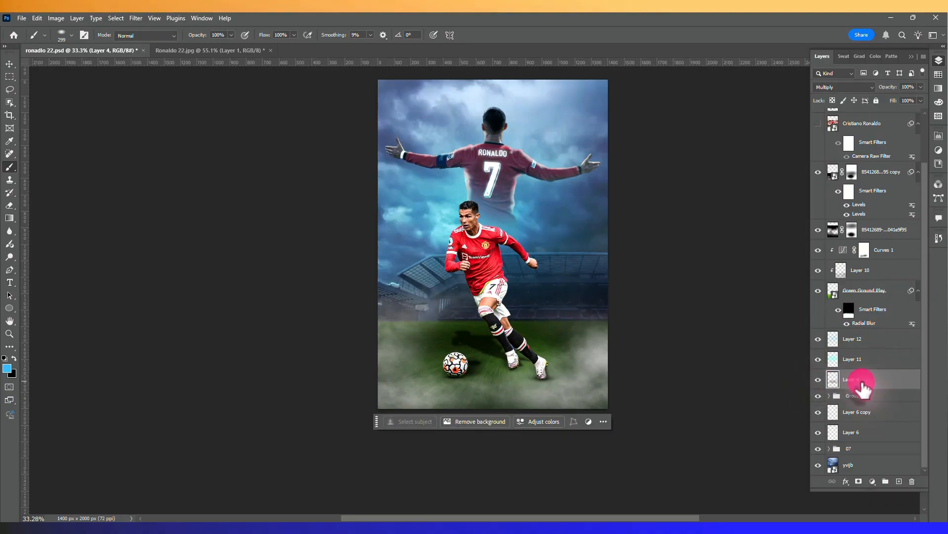
scroll(865, 326, "up", 3)
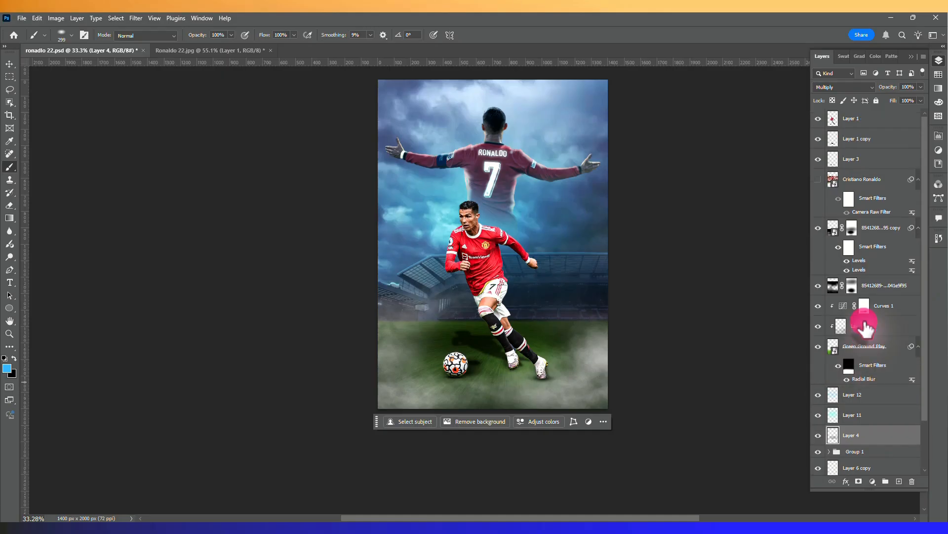
left_click(877, 237, "shift")
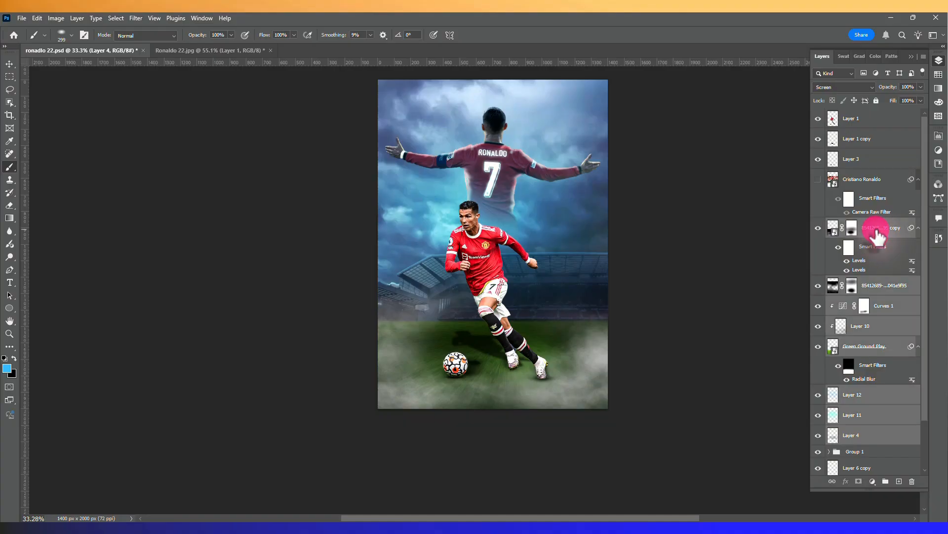
key("ctrl+g")
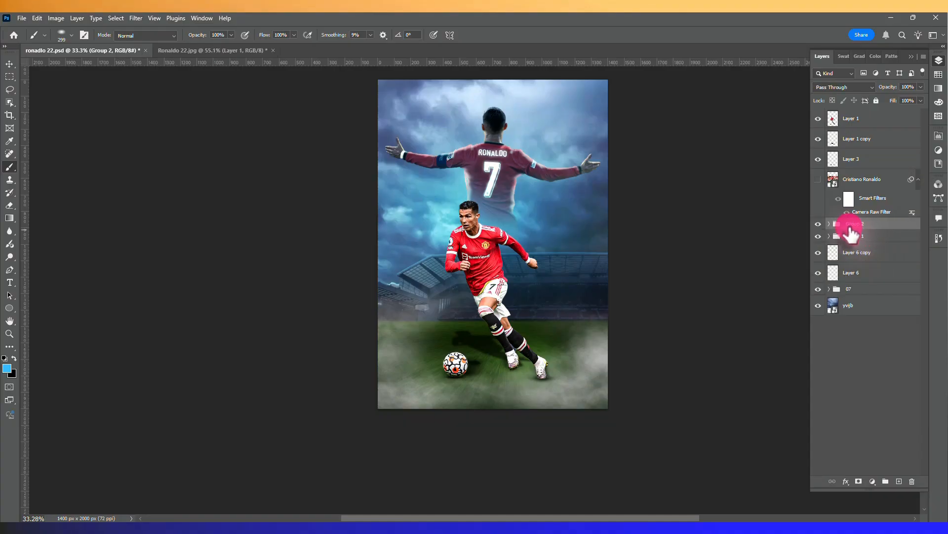
- Check the grass and fog group's visibility, name it field, and rename the stadium group Stadium
left_click(818, 224)
left_click(818, 224)
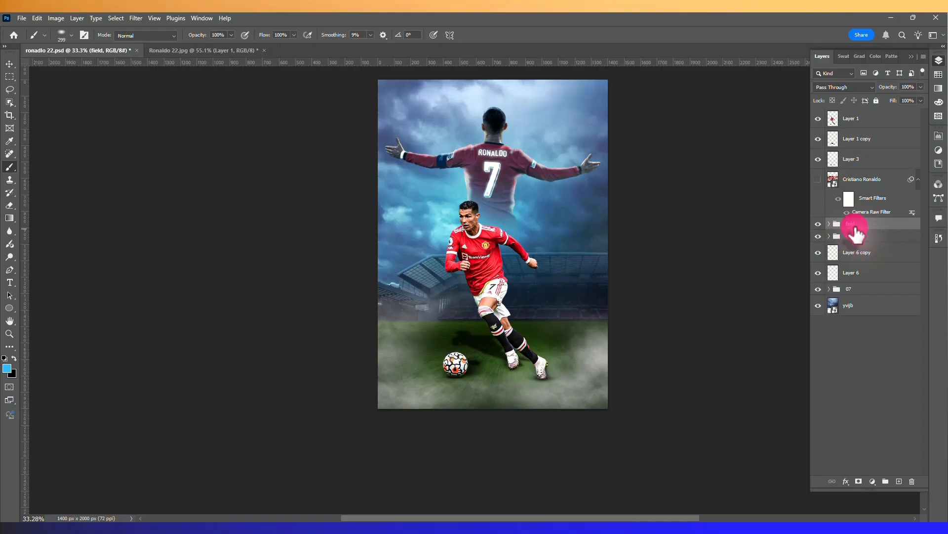
double_click(855, 236)
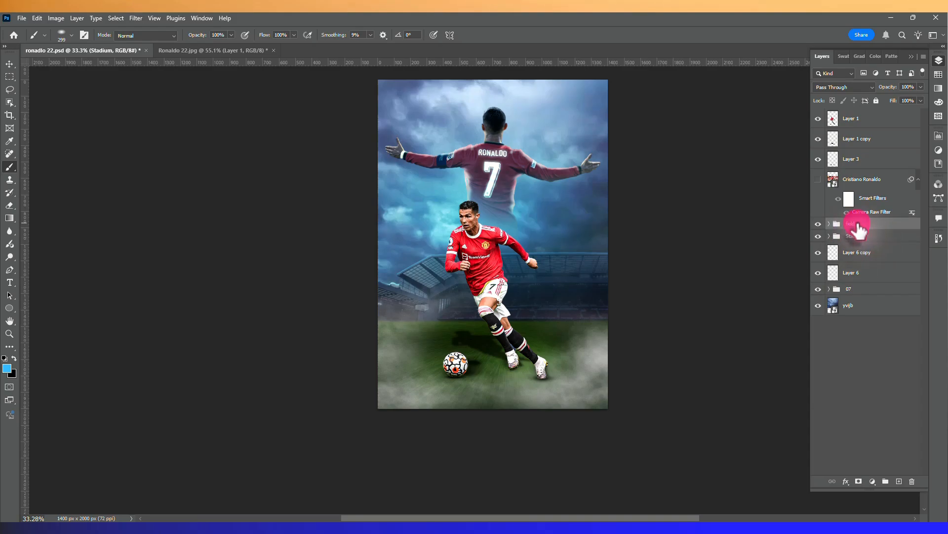
- Add a new layer above the field group and set the brush's foreground colour to dark blue 0f3652
left_click(899, 481)
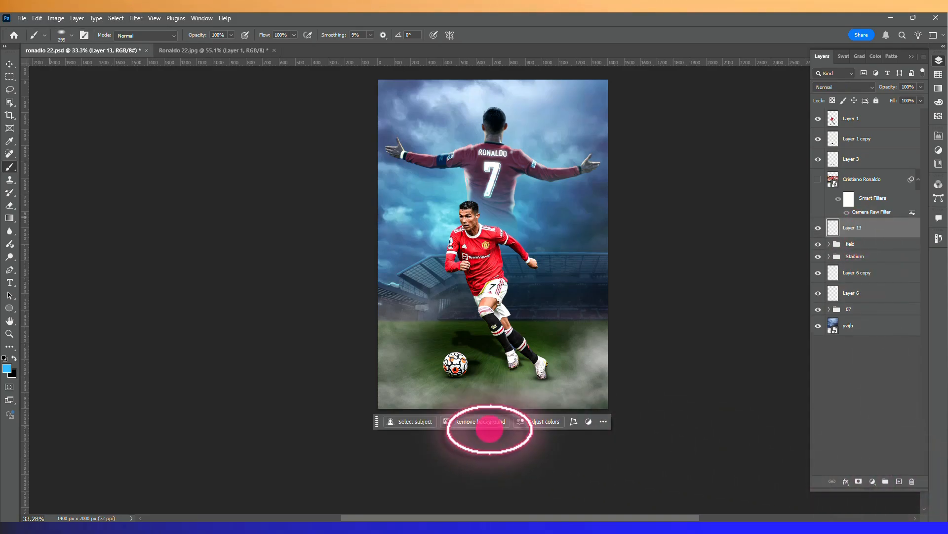
left_click(7, 368)
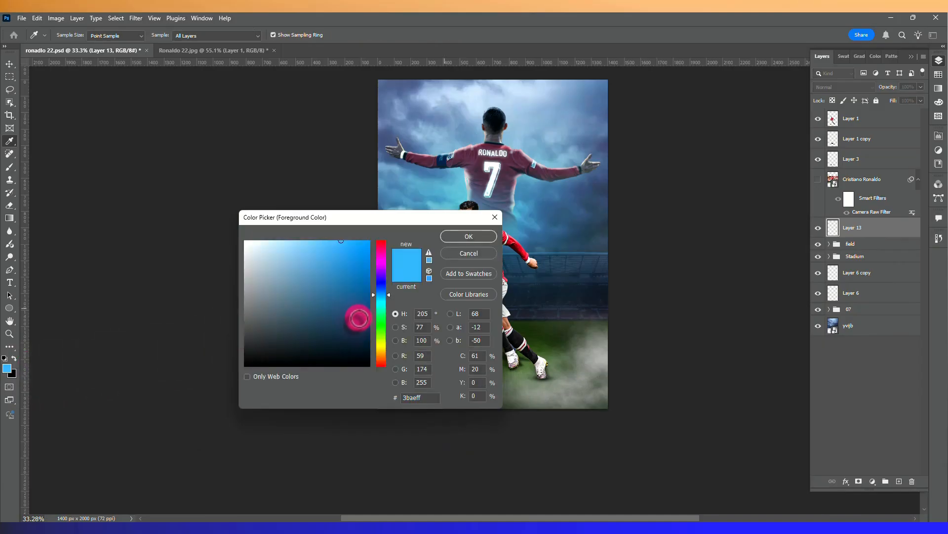
left_click(456, 239)
key("b")
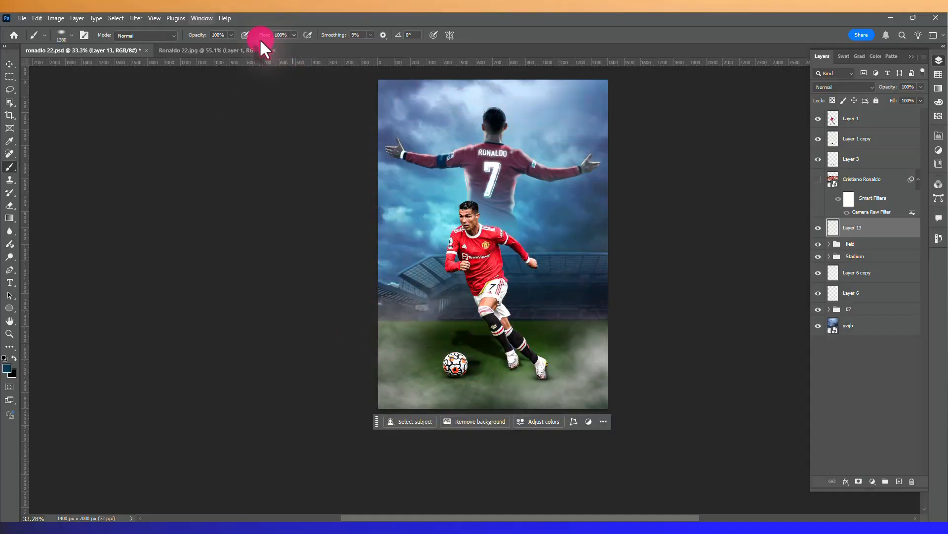
- Paint soft dark blue shading over the right side of the stadium and grass with the Brush at 40% opacity and 41% flow
left_click(230, 35)
left_click_drag(201, 48, 203, 49)
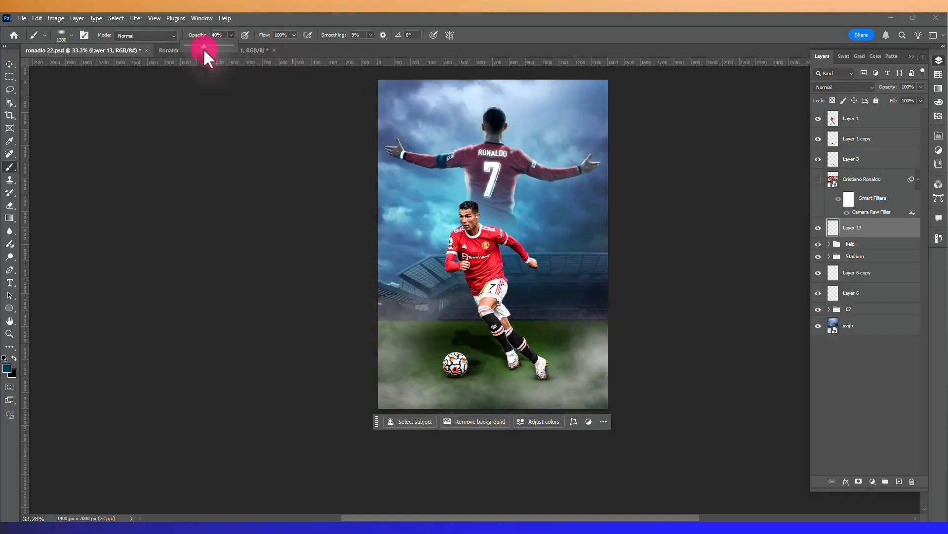
left_click(292, 37)
left_click_drag(263, 45, 265, 48)
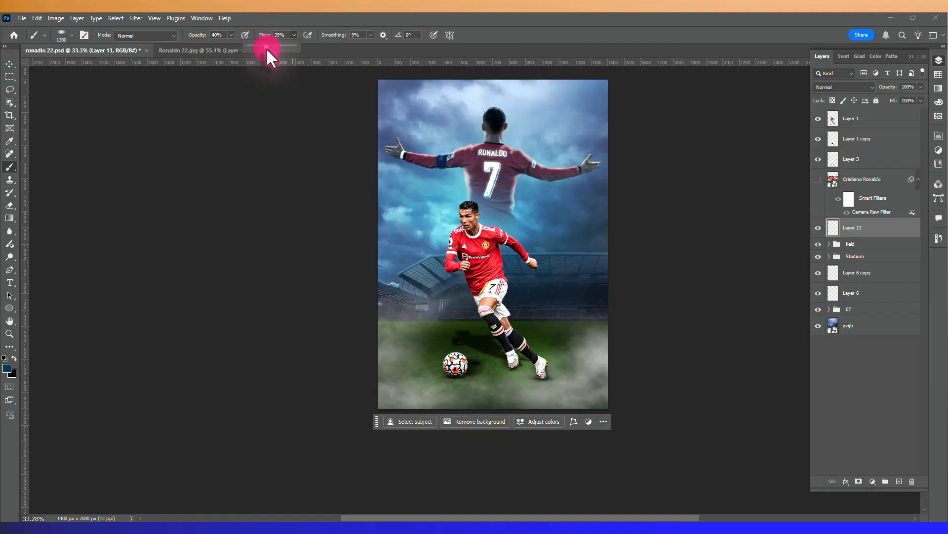
left_click(596, 326)
mouse_move(609, 351)
left_mouse_down()
mouse_move(589, 265)
mouse_move(593, 246)
mouse_move(576, 278)
mouse_move(586, 316)
mouse_move(549, 225)
mouse_move(572, 219)
left_mouse_up()
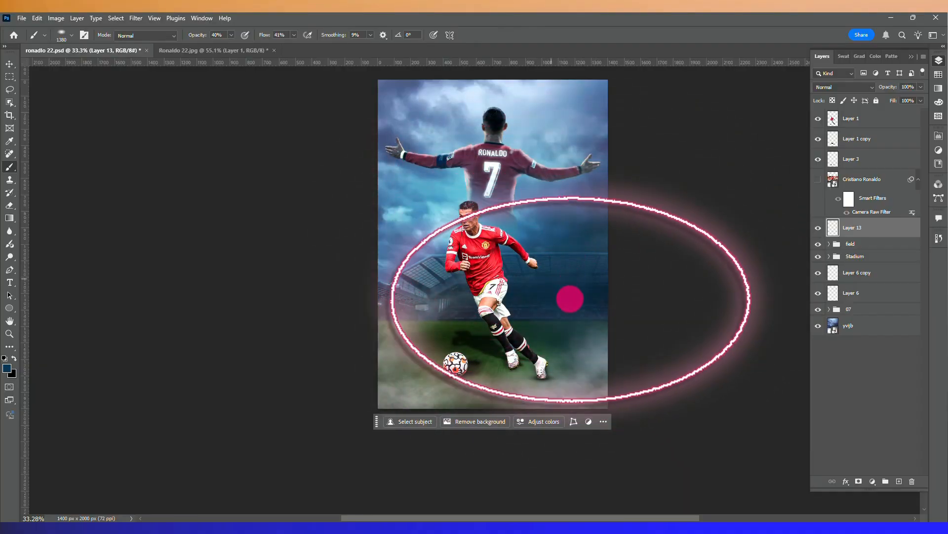
- Choose a darker blue foreground colour, enlarge the brush to 1657 px and paint more soft shading beside the player on Layer 13
left_click(7, 368)
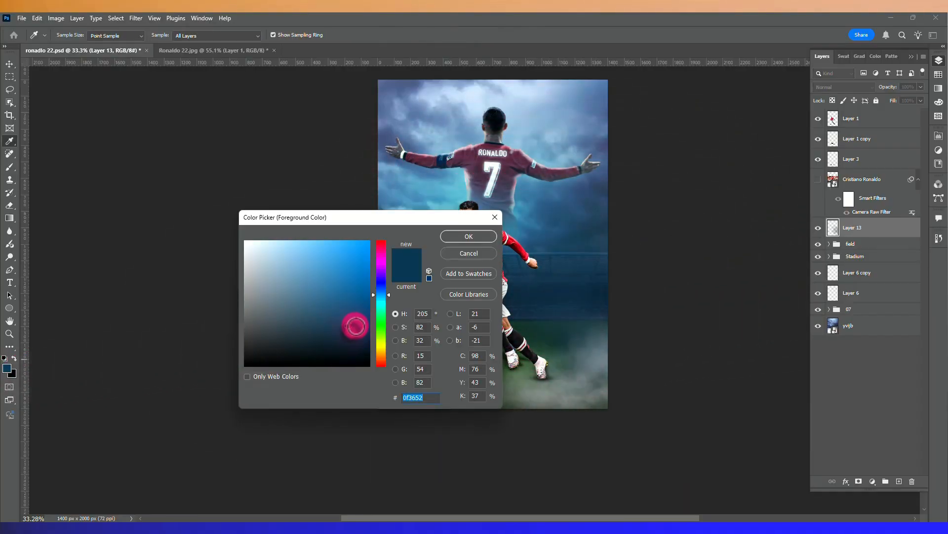
left_click(484, 238)
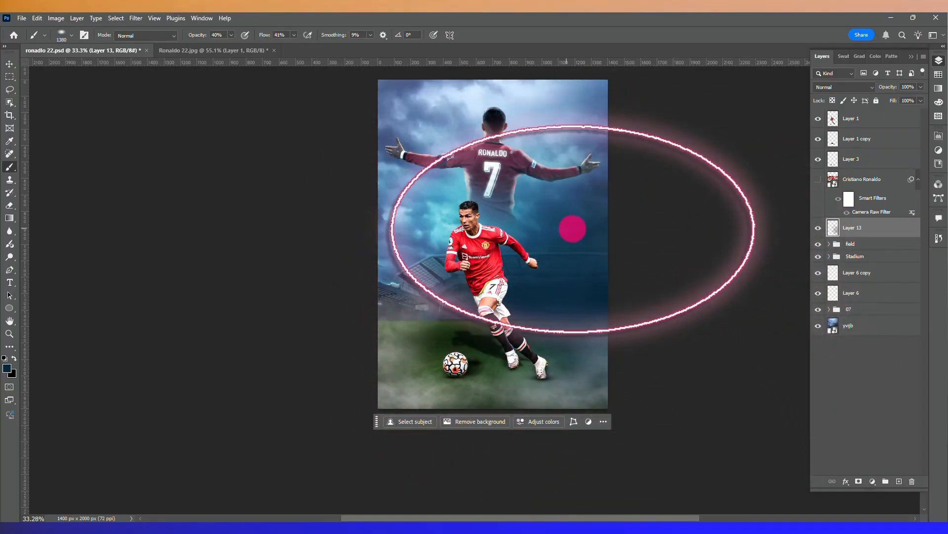
key("bracketright")
left_click(639, 200)
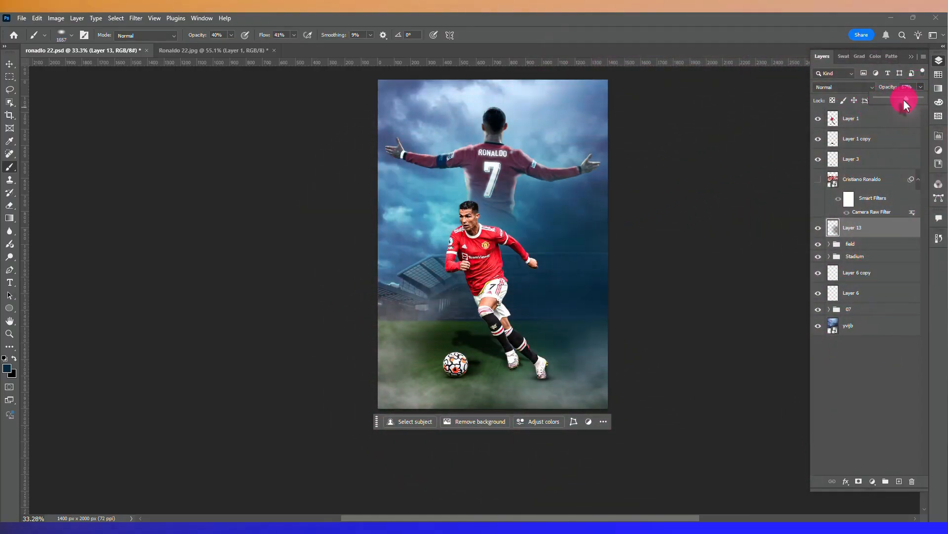
- Set Layer 13's fill to 100% and its opacity to 73%
left_click_drag(903, 100, 900, 99)
left_click(918, 102)
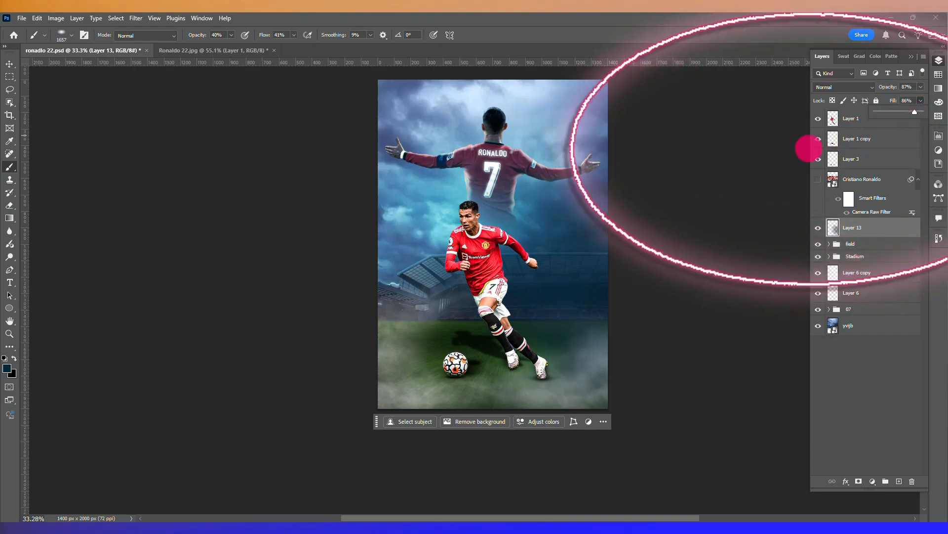
left_click(560, 235)
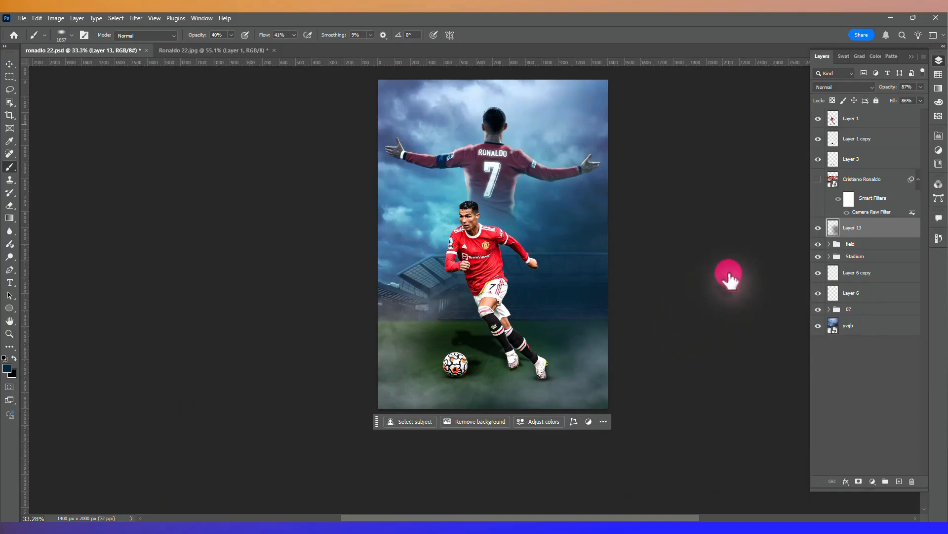
left_click(921, 101)
left_click_drag(918, 111, 921, 113)
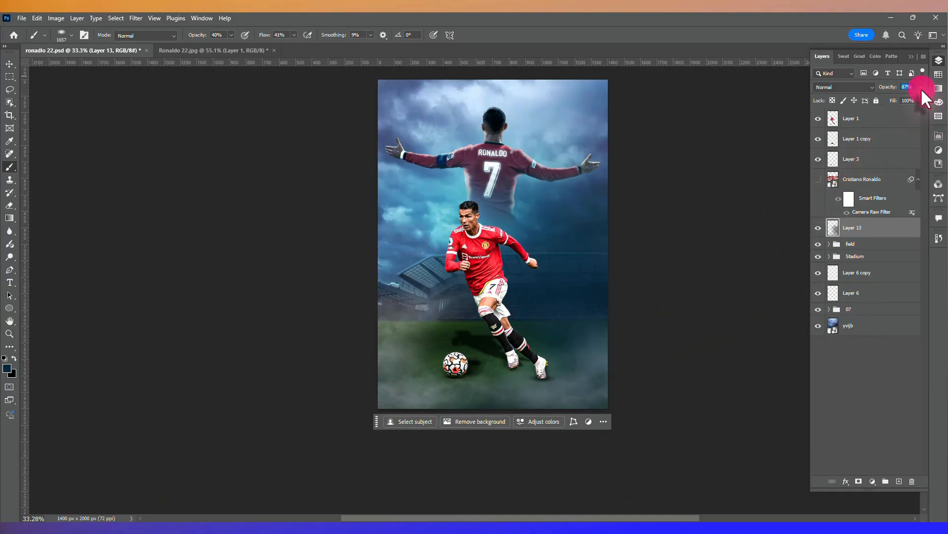
left_click(921, 88)
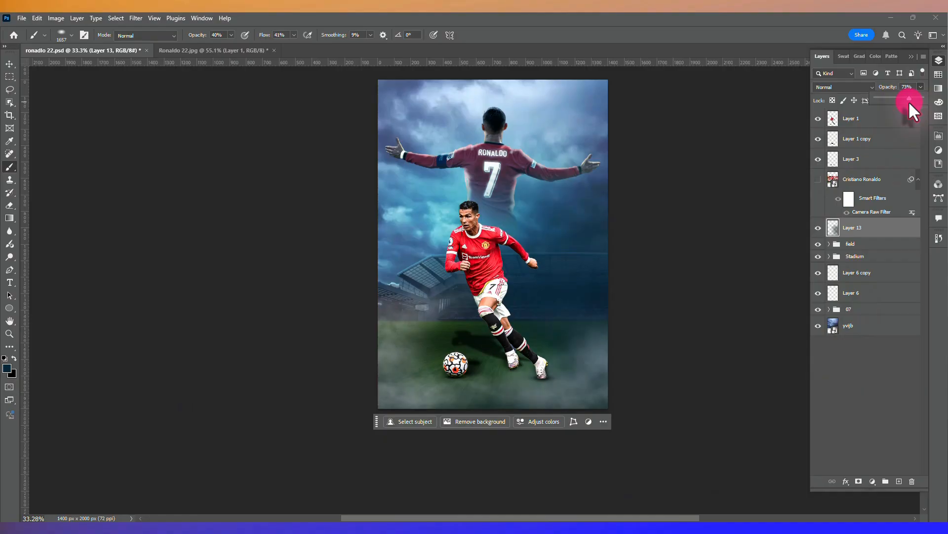
left_click(369, 174)
- Erase excess dark shading around the player on Layer 13 with a large soft Eraser
key("v")
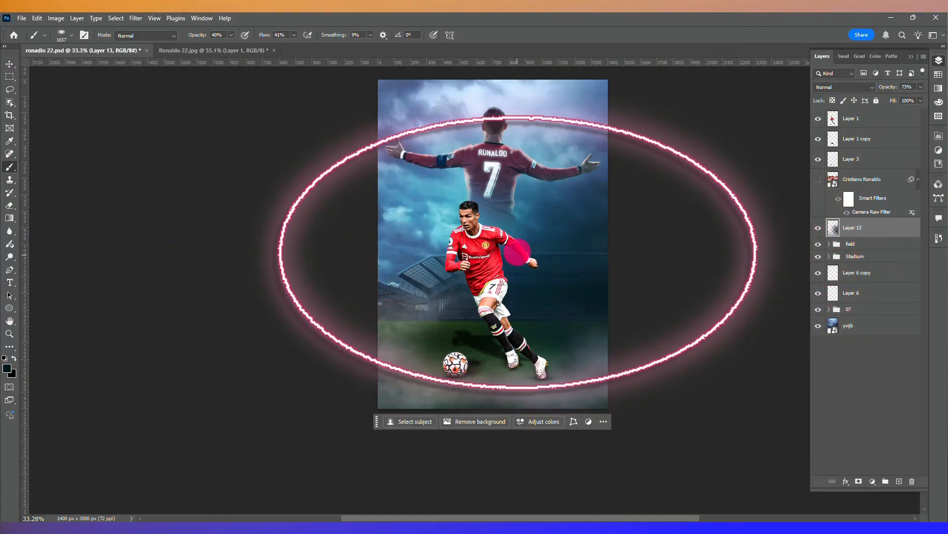
key("e")
left_click_drag(517, 248, 532, 247)
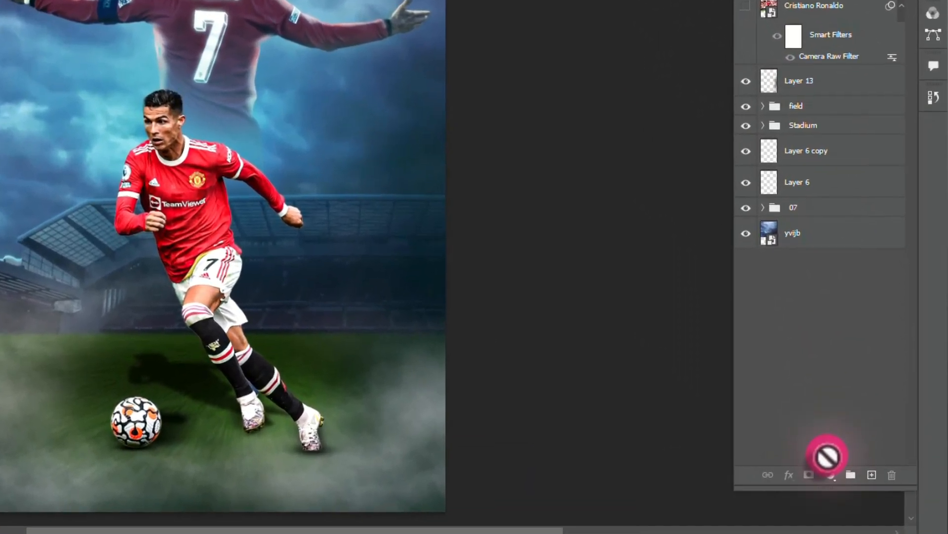
- Add a Brightness/Contrast adjustment clipped to the player layer, with brightness -84 and contrast 12
left_click(872, 481)
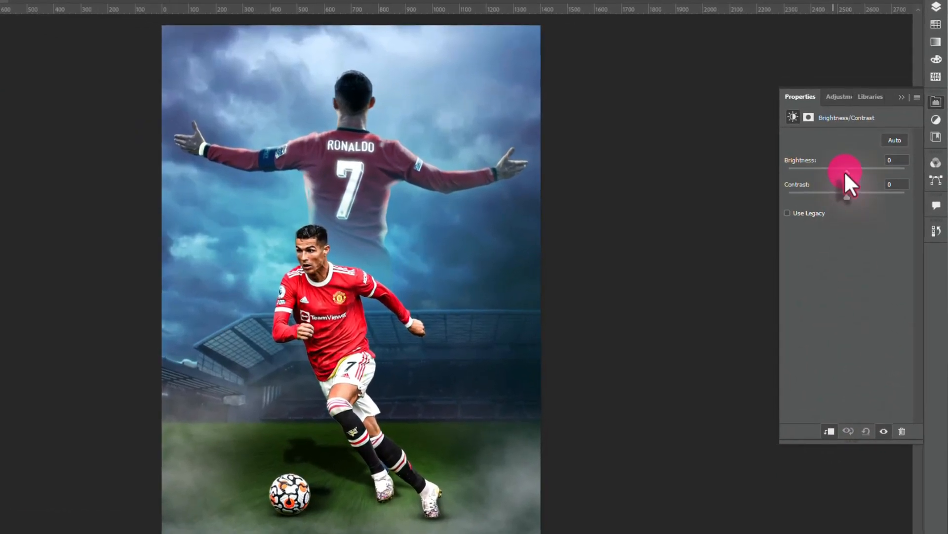
left_click_drag(848, 175, 850, 196)
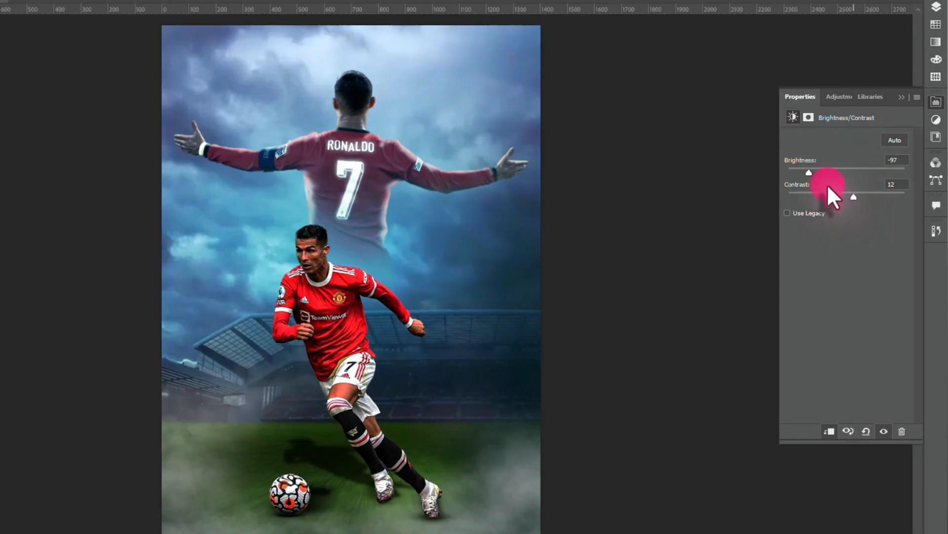
left_click_drag(808, 173, 818, 178)
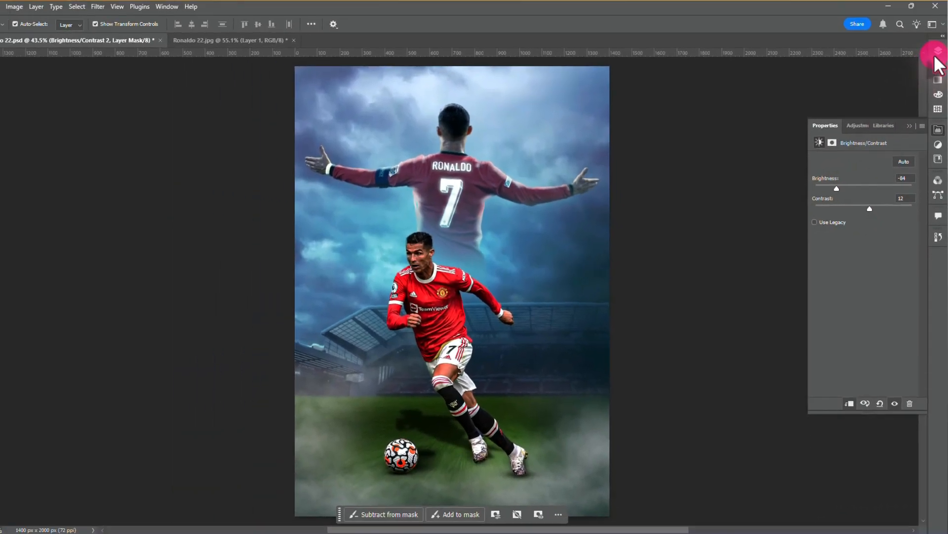
- Set the Brightness/Contrast layer's Blend If Underlying Layer range to 7 and 139/255, and compare the player with and without it
left_click(937, 8)
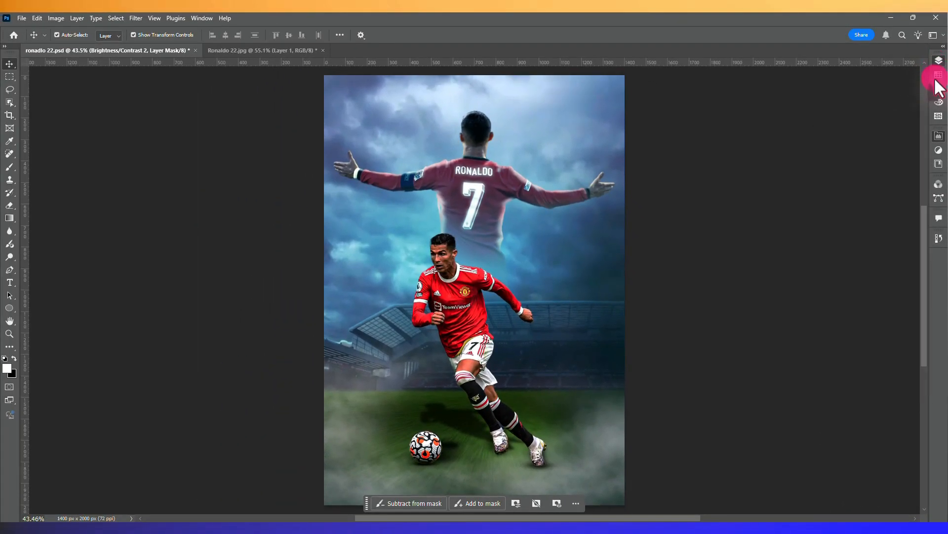
right_click(850, 126)
left_click(854, 126)
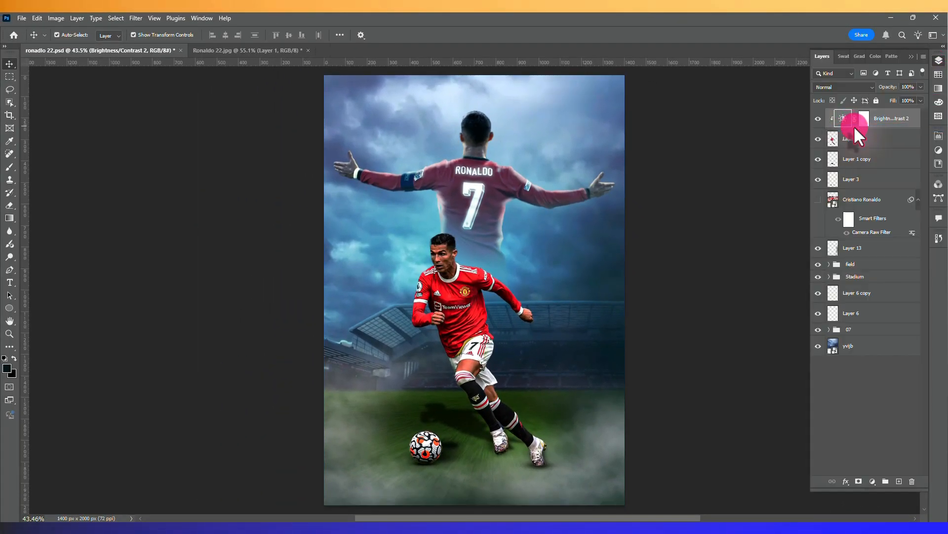
double_click(853, 127)
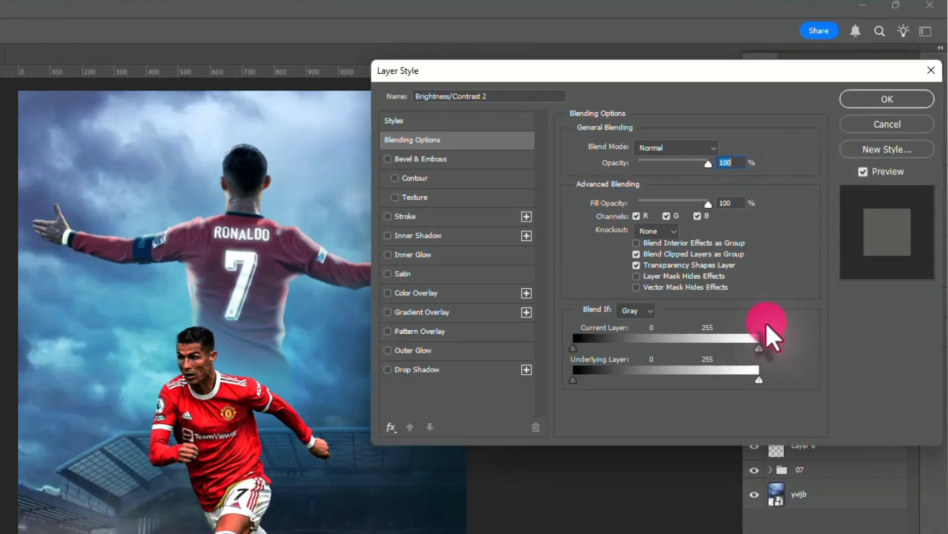
key("alt")
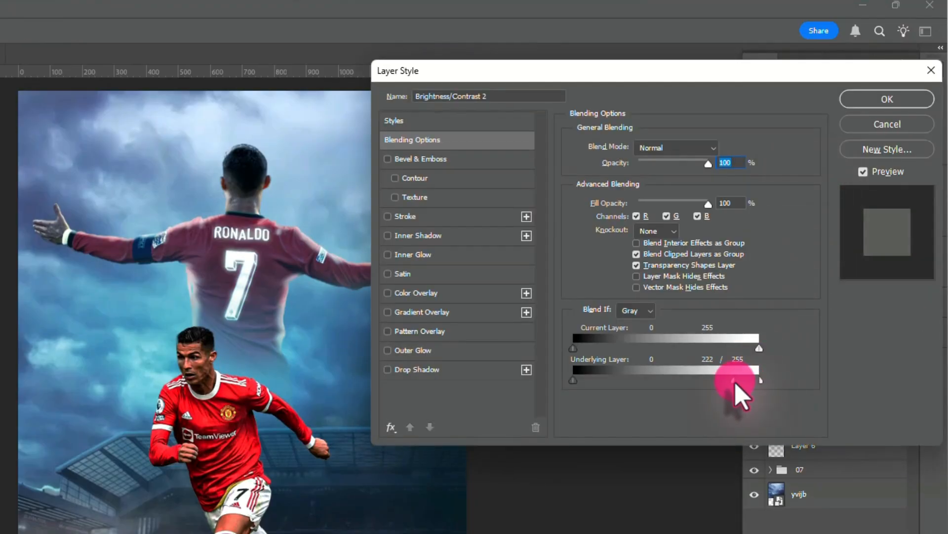
left_click_drag(716, 386, 677, 402)
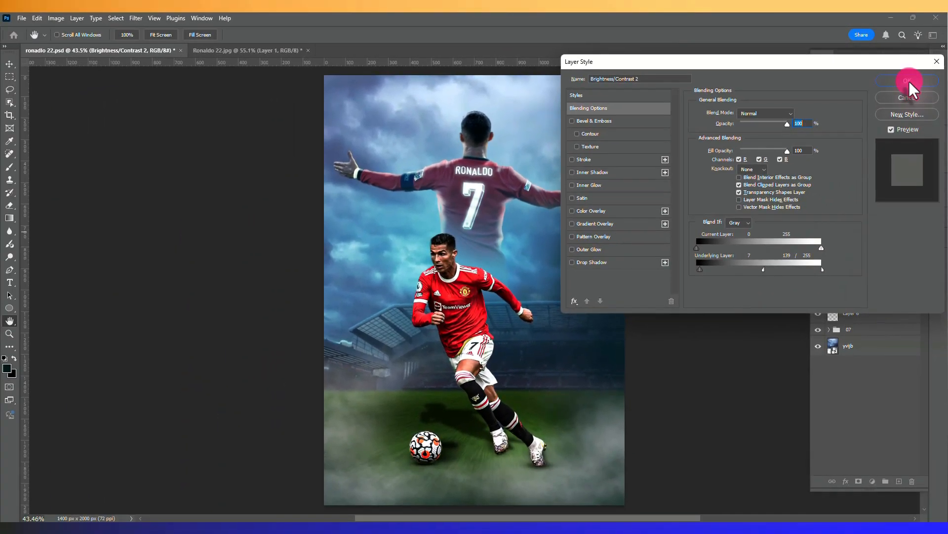
left_click(887, 99)
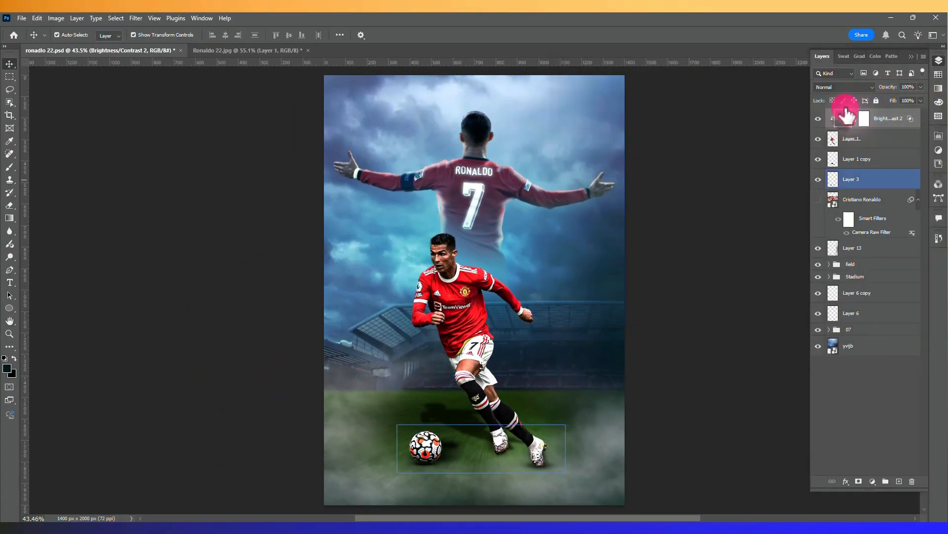
left_click(817, 120)
left_click(817, 119)
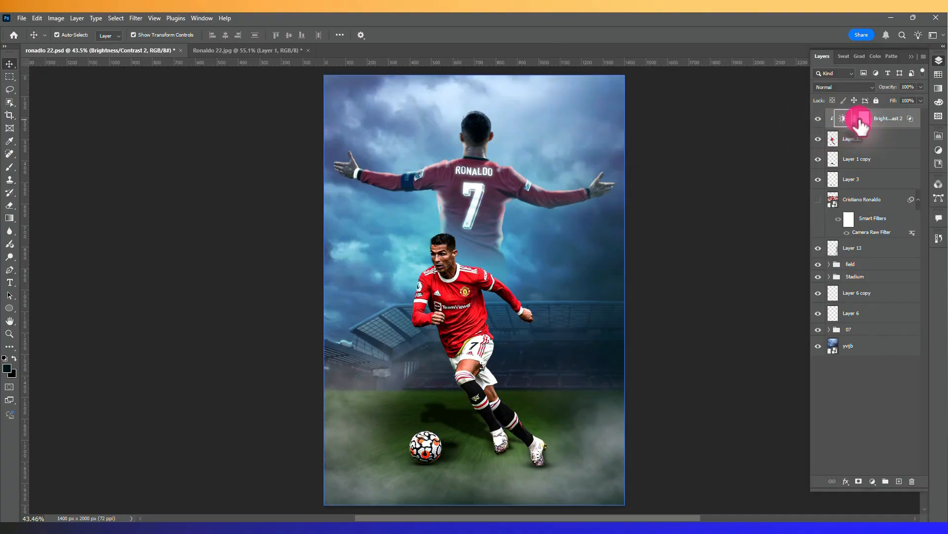
- Target the Brightness/Contrast layer's mask at the player's upper body and set a black Brush to 61% opacity and 80% flow
left_click(863, 118)
key("b")
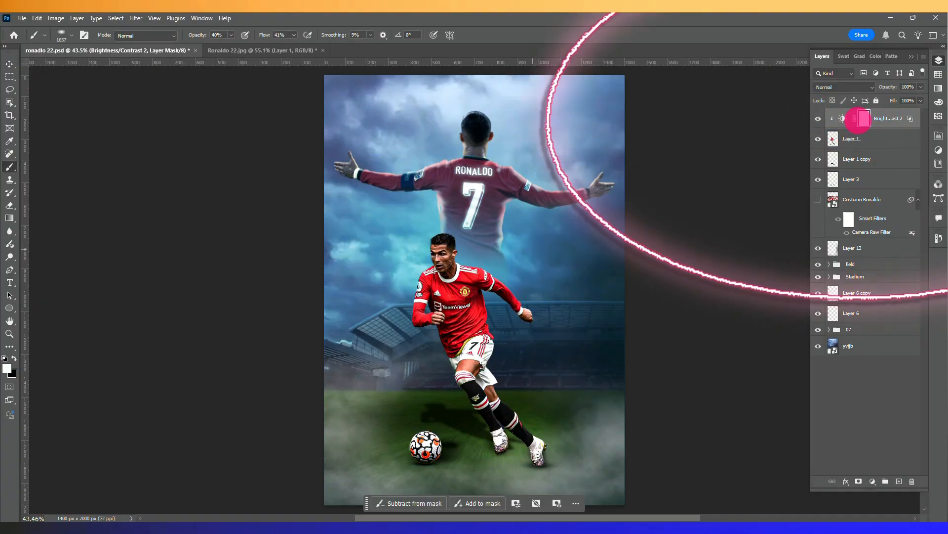
scroll(523, 277, "up", 5)
mouse_move(522, 278)
left_mouse_down()
mouse_move(232, 272)
mouse_move(260, 278)
left_mouse_up()
scroll(397, 225, "up", 3)
scroll(396, 224, "up", 2)
left_click_drag(395, 224, 358, 219)
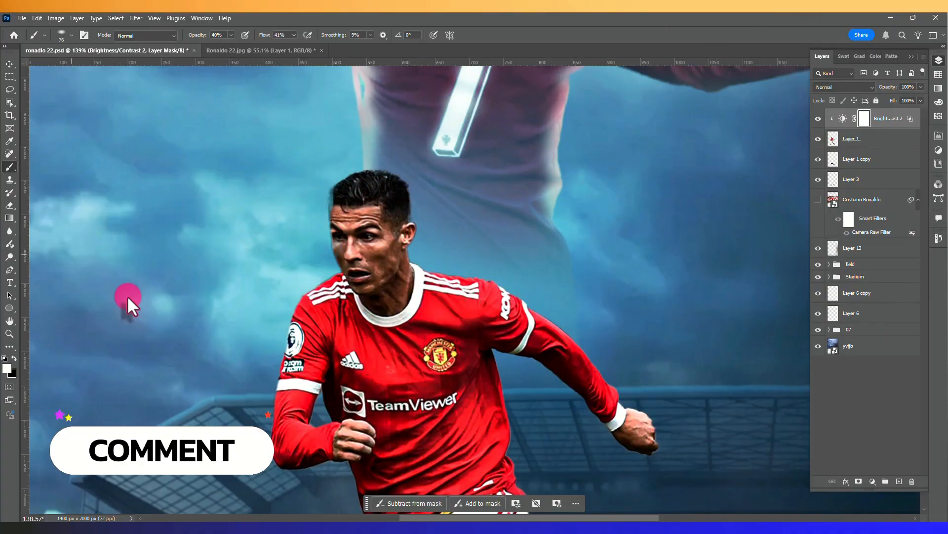
left_click(15, 357)
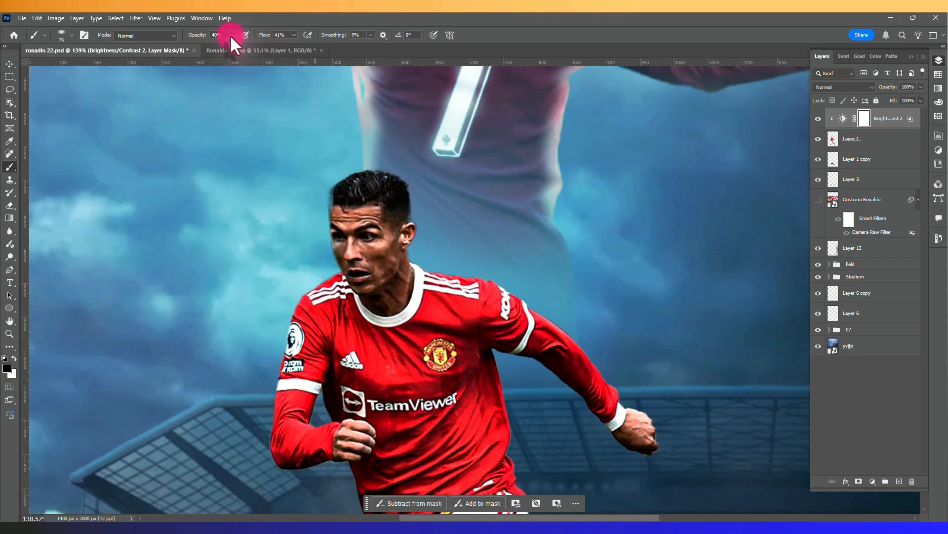
left_click_drag(236, 46, 242, 45)
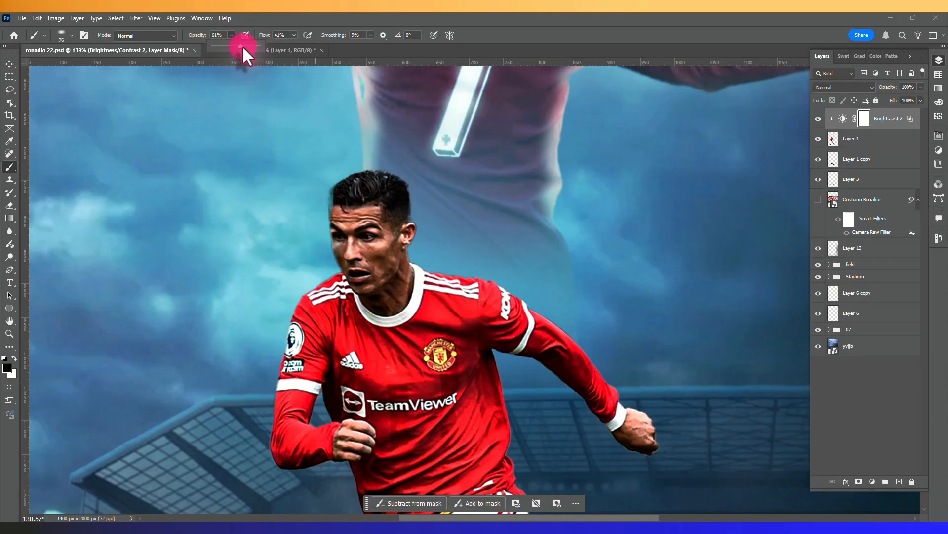
left_click(293, 34)
left_click_drag(307, 45, 313, 45)
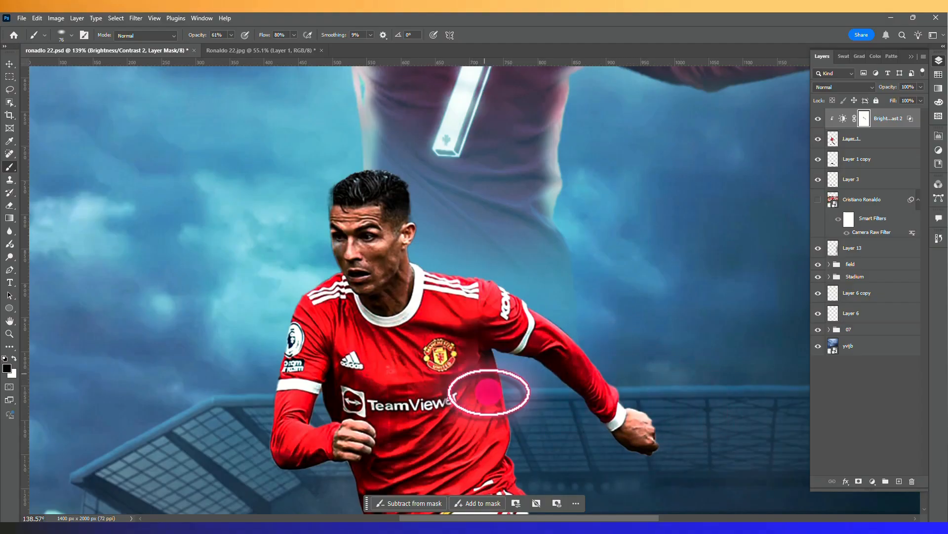
- Paint black on the Brightness/Contrast mask over the player's shirt, arms, shorts, legs and ball to restore highlights
left_click_drag(494, 415, 494, 284)
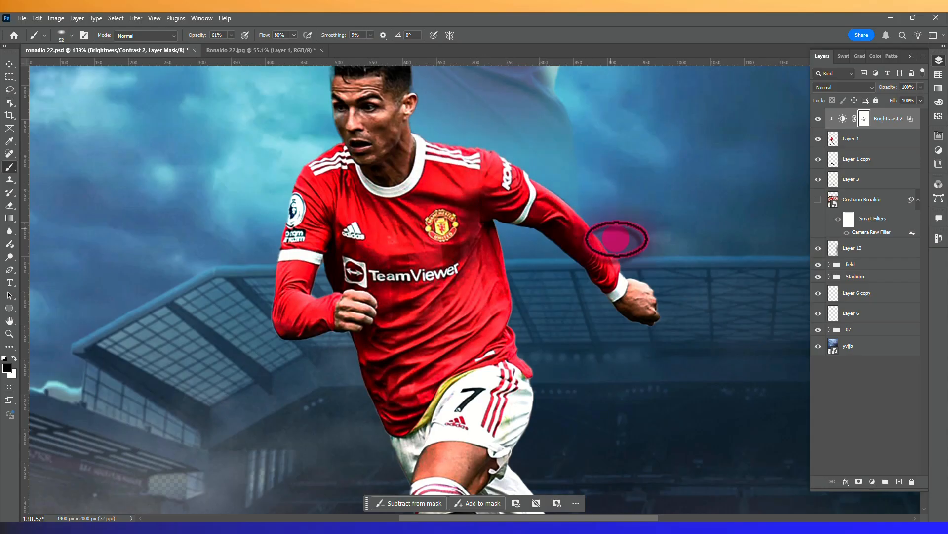
left_click_drag(557, 265, 519, 61)
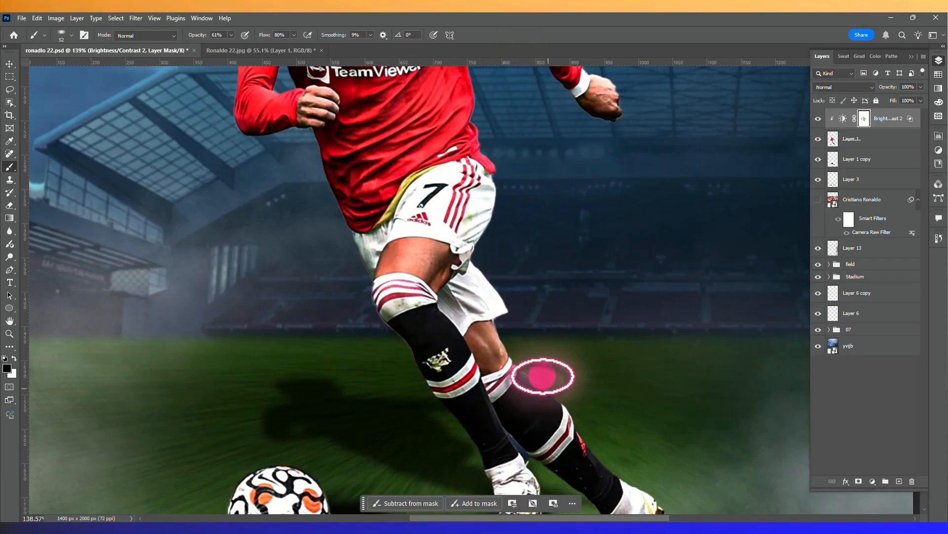
left_click_drag(608, 420, 519, 318)
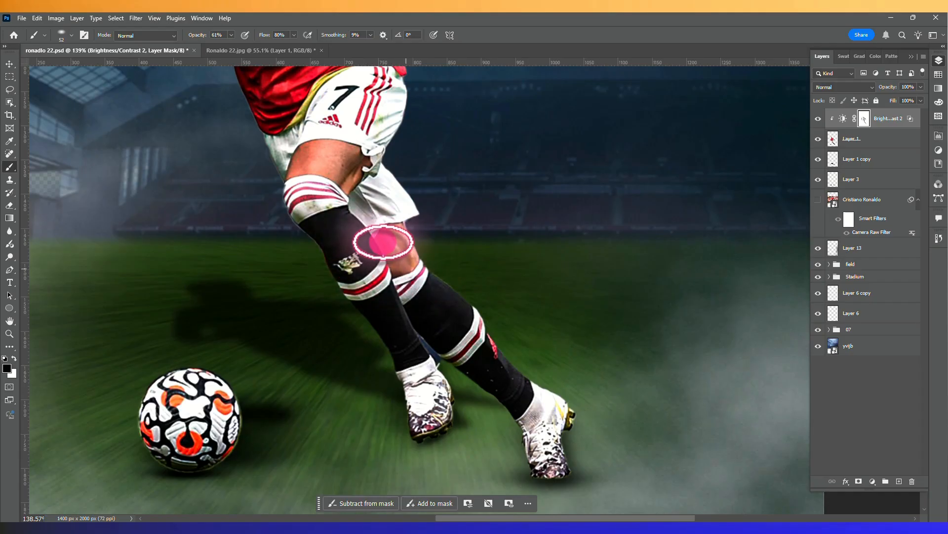
left_click_drag(370, 278, 399, 311)
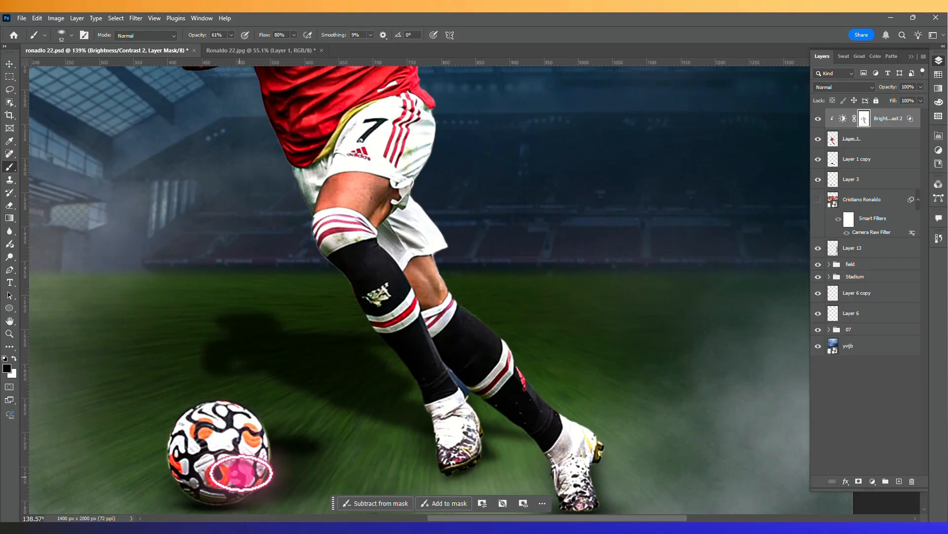
scroll(316, 296, "up", 4)
scroll(345, 247, "up", 3)
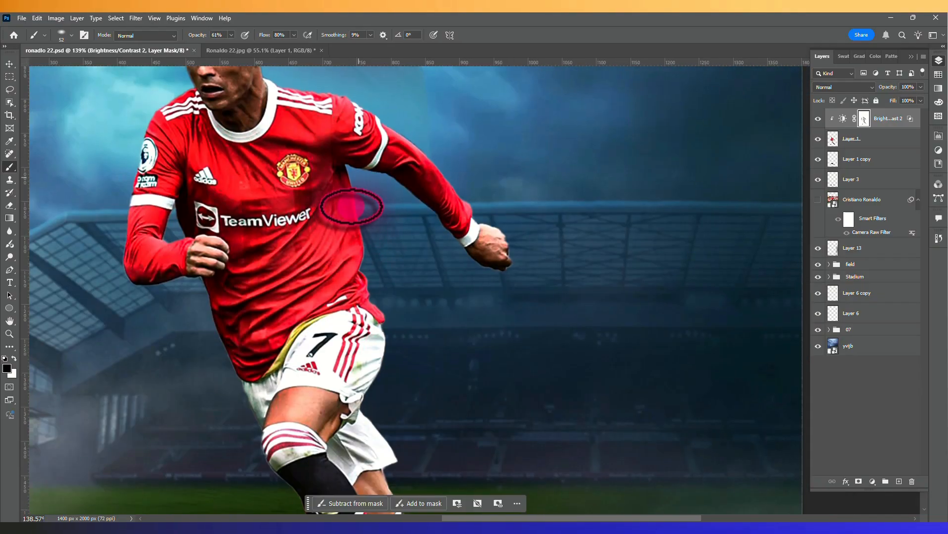
scroll(340, 208, "up", 2)
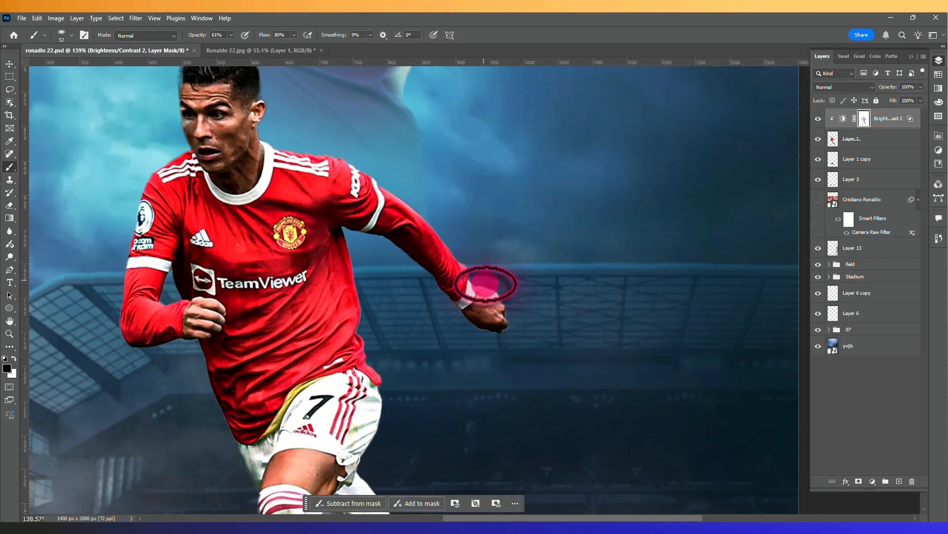
scroll(362, 153, "up", 3)
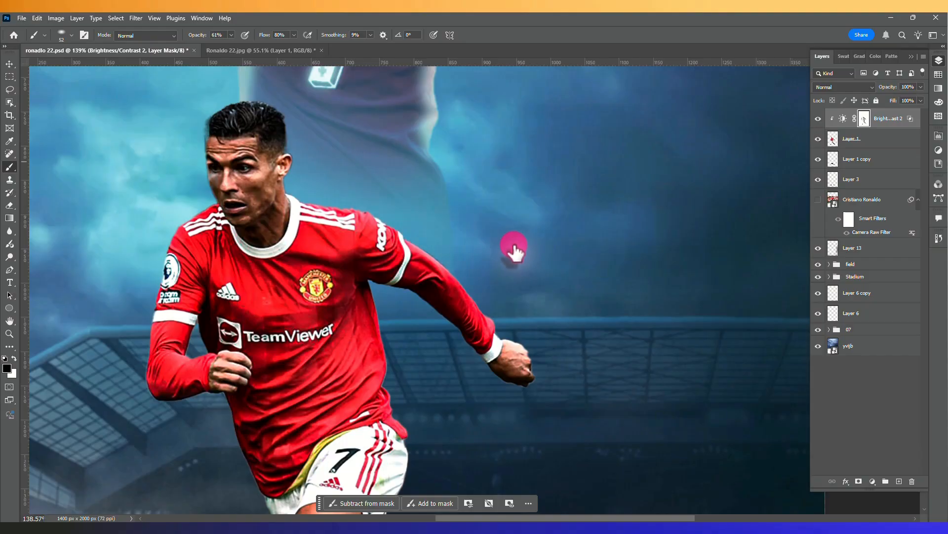
key("ctrl+0")
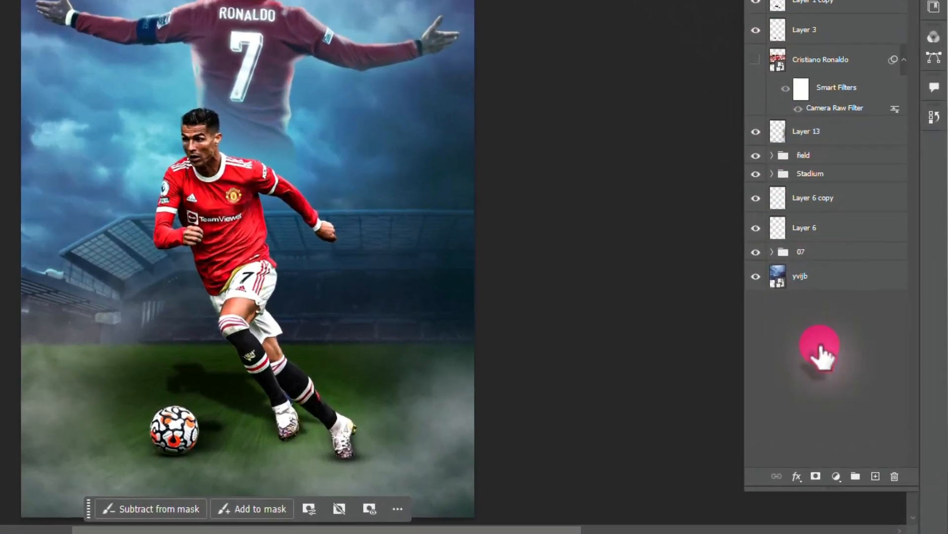
- Add a Curves adjustment above all layers and raise the RGB midtones from input 114 to output 135
left_click(872, 481)
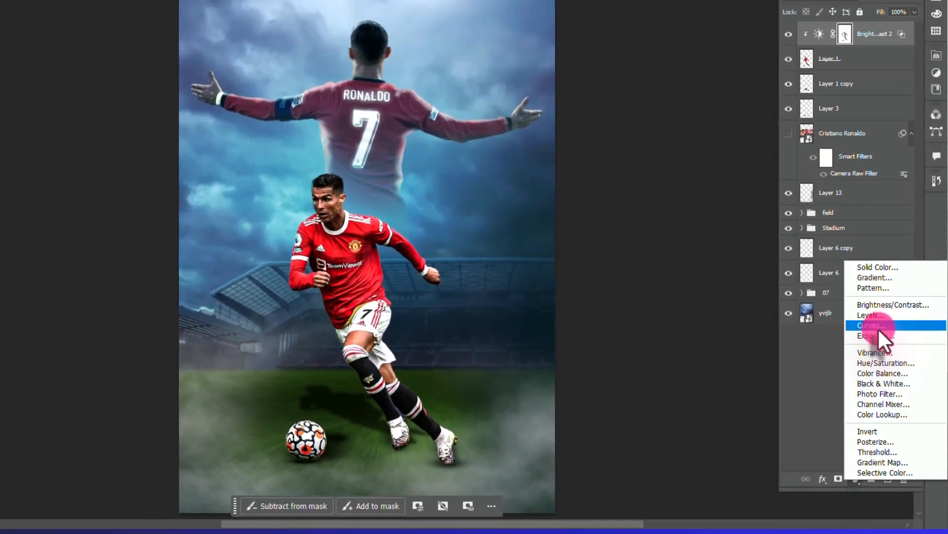
left_click(879, 260)
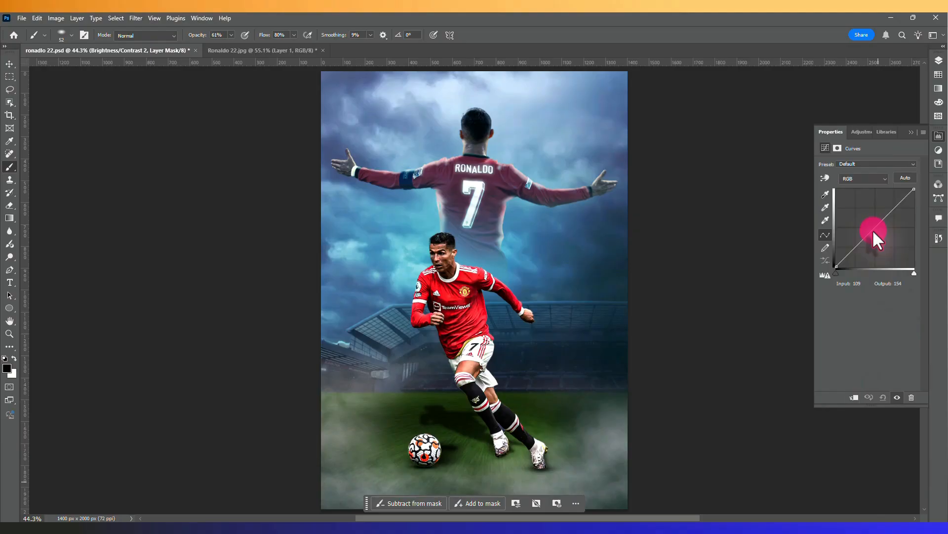
left_click_drag(872, 229, 870, 223)
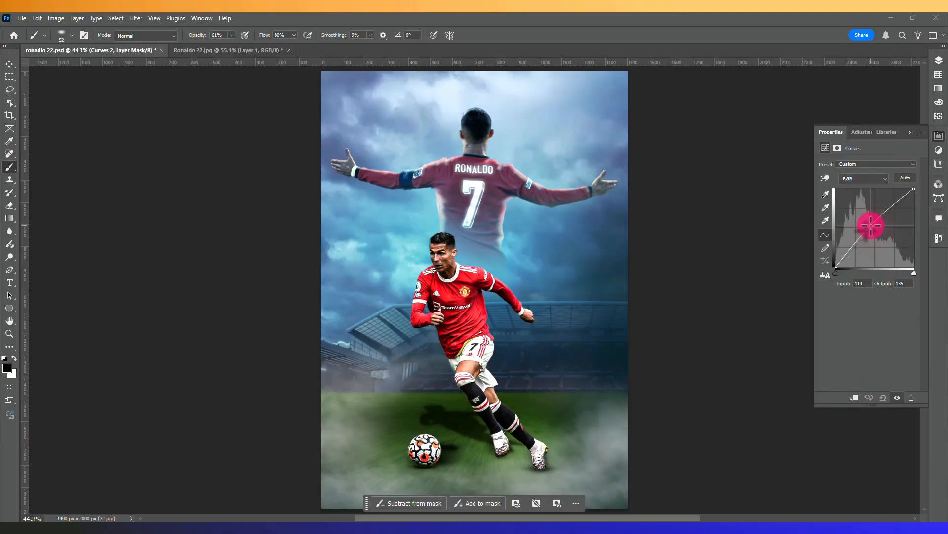
- Clip the Curves adjustment to the player, raise its midtones to input 107 and output 141, and invert its mask to black
left_click(854, 398)
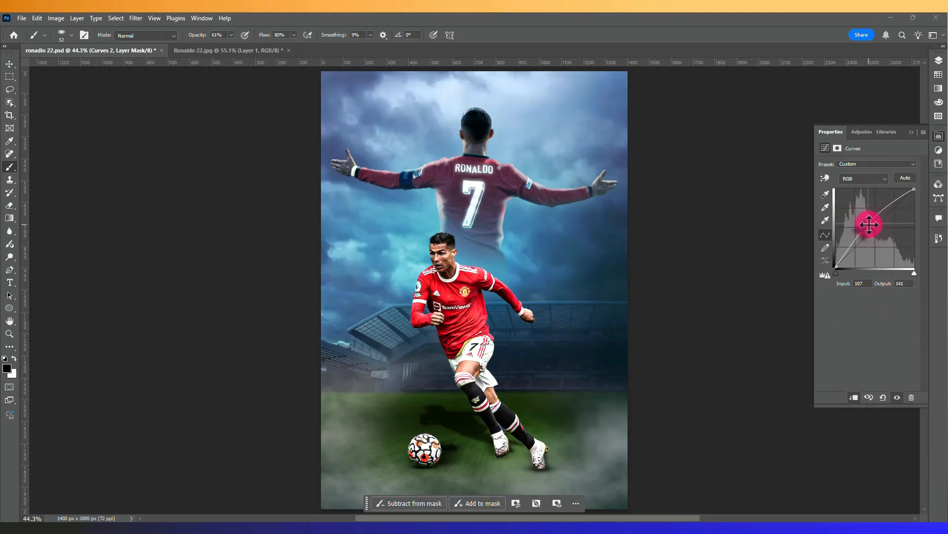
left_click(914, 131)
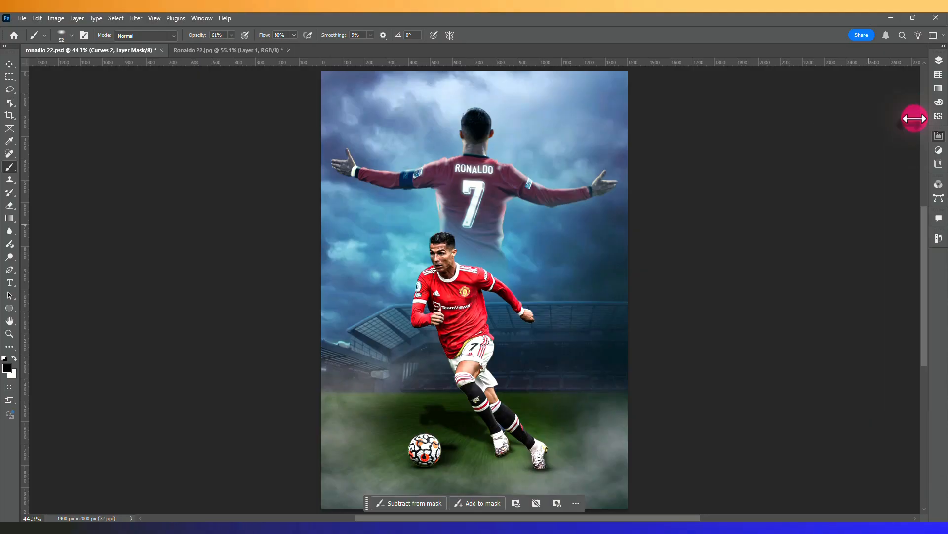
left_click(938, 62)
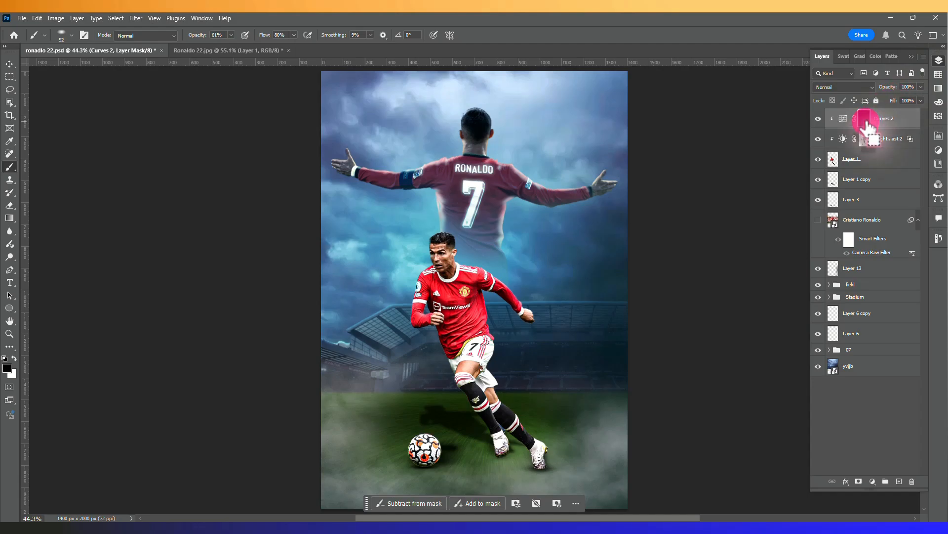
key("ctrl+i")
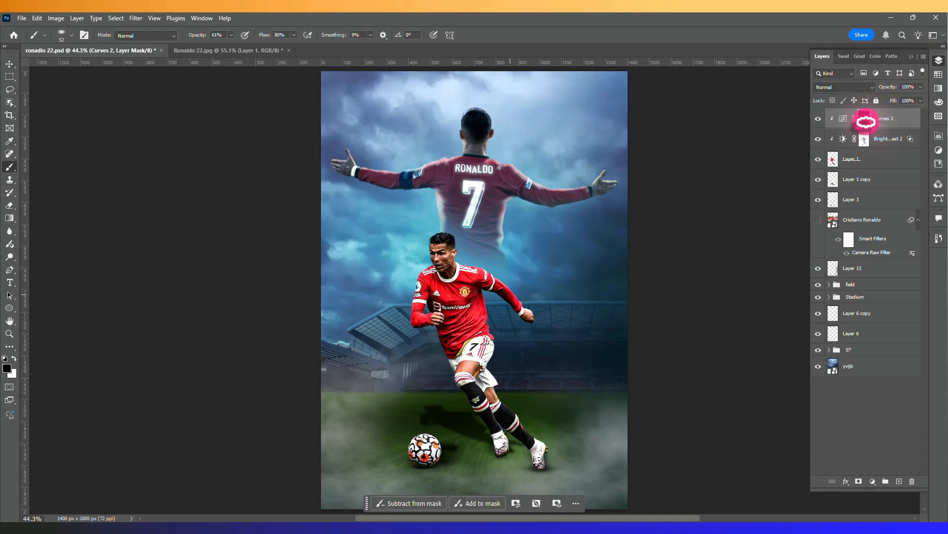
- Paint white on the Curves mask over the player's face with a soft 20 px Brush at 45% opacity and 60% flow
scroll(815, 135, "up", 4)
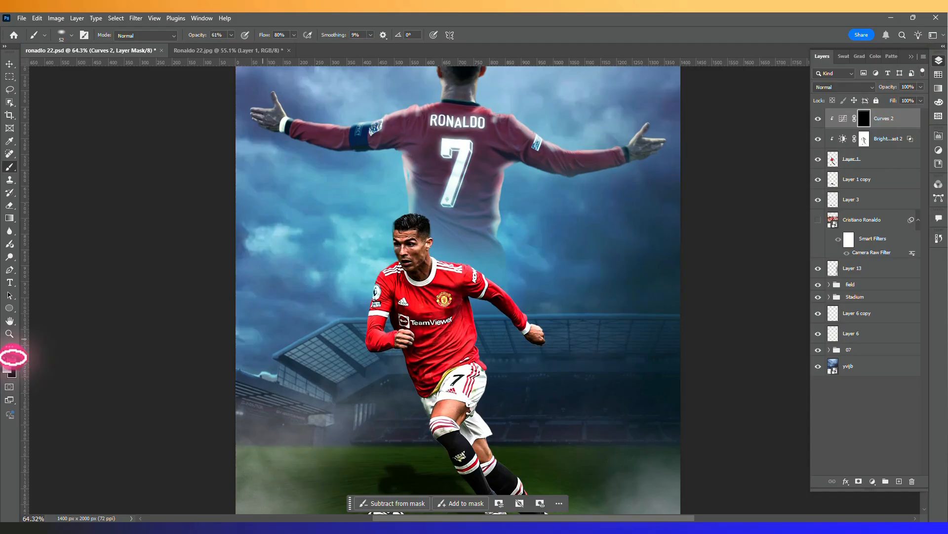
scroll(34, 351, "up", 4)
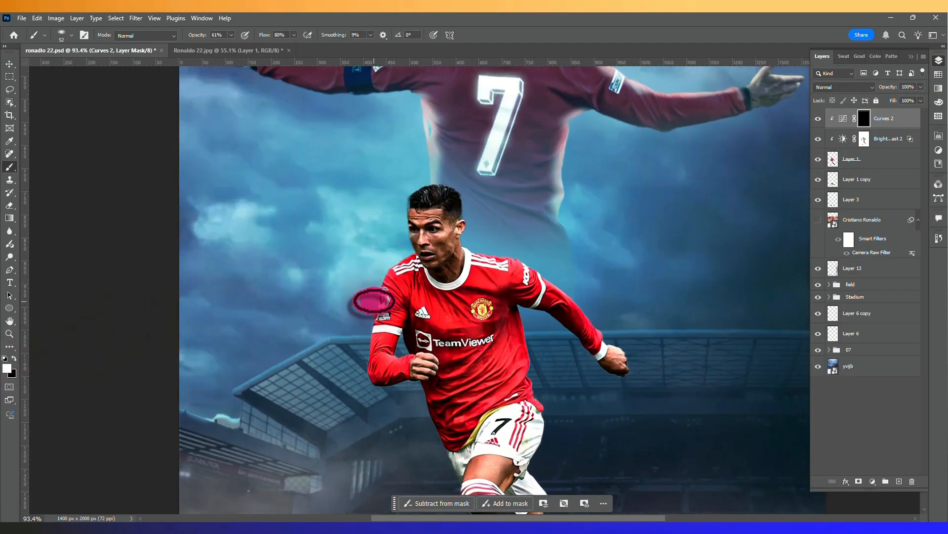
scroll(423, 243, "up", 8)
mouse_move(419, 228)
left_mouse_down()
mouse_move(395, 230)
mouse_move(422, 231)
left_mouse_up()
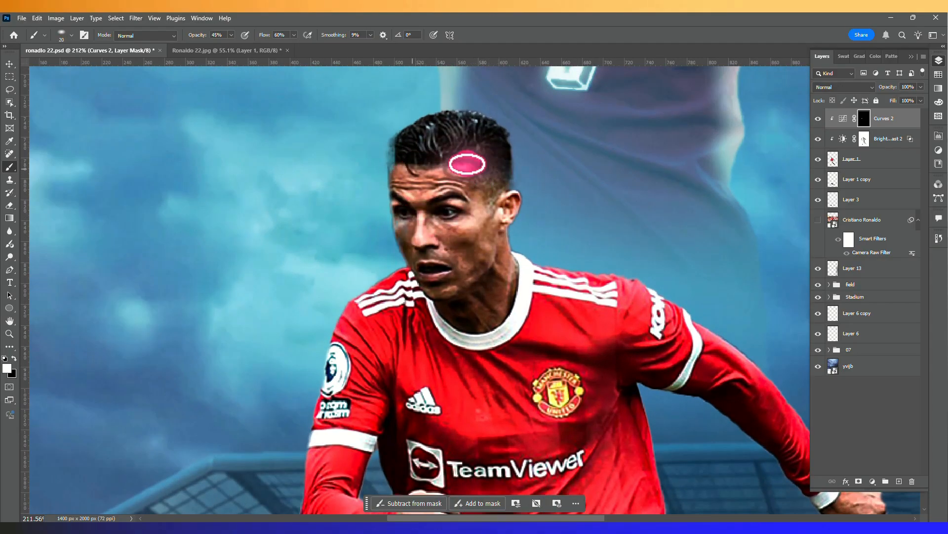
- Brighten the player's shoulders, sleeve and shirt by painting white on the Curves mask, varying the brush between 50 px and about 24 px
key("bracketright")
key("bracketright")
key("bracketright")
key("bracketright")
key("bracketright")
key("bracketright")
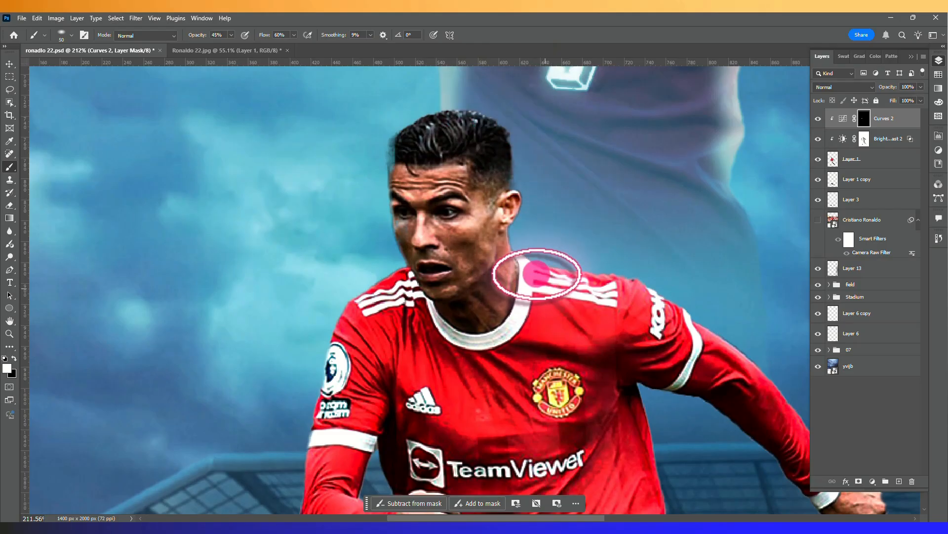
left_click_drag(339, 425, 376, 241)
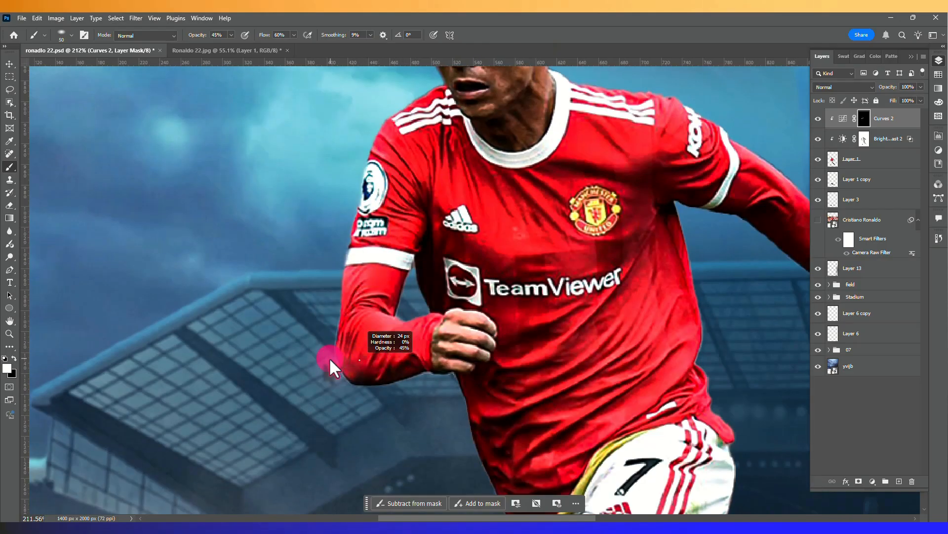
left_click_drag(329, 357, 331, 357)
left_click_drag(549, 357, 438, 238)
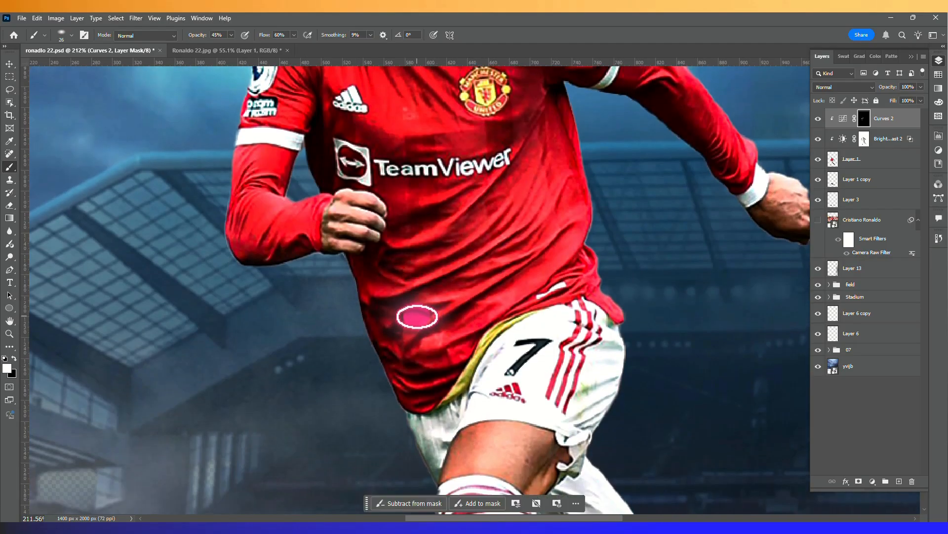
- Paint white on the Curves mask over the player's legs, socks, boots and the ball, enlarging the brush to 98 px
scroll(417, 316, "down", 5)
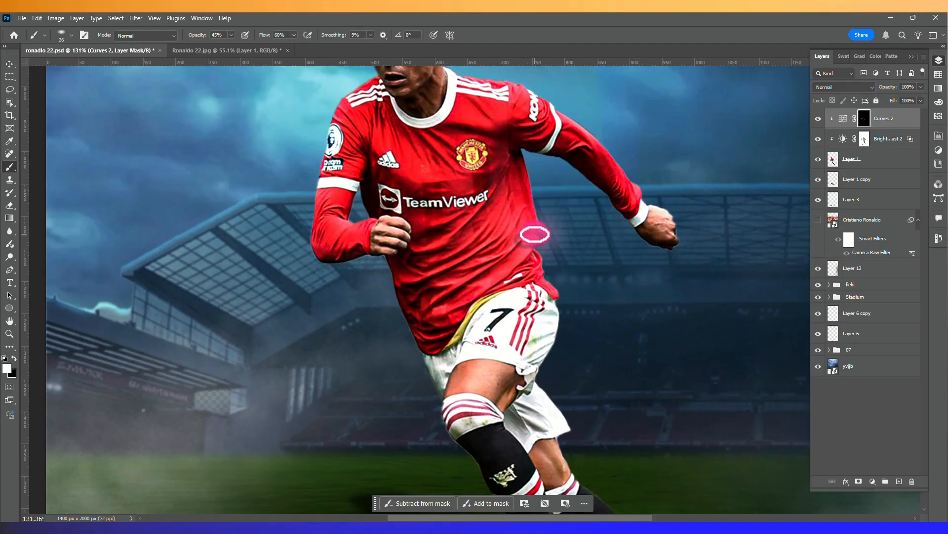
left_click_drag(546, 444, 451, 393)
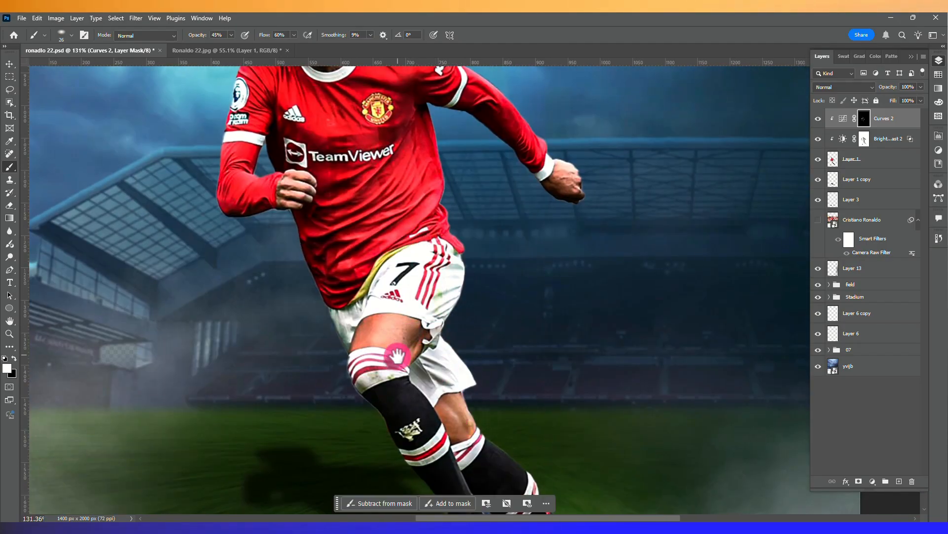
left_click_drag(418, 339, 409, 248)
left_click_drag(323, 406, 317, 319)
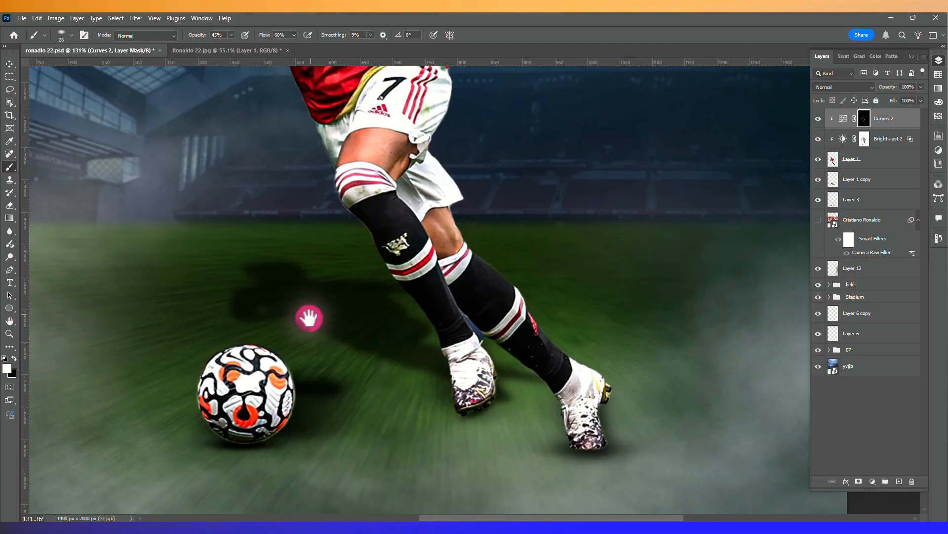
left_click_drag(295, 373, 294, 373)
mouse_move(237, 342)
left_mouse_down()
mouse_move(280, 395)
mouse_move(260, 433)
mouse_move(275, 421)
mouse_move(272, 396)
left_mouse_up()
mouse_move(575, 383)
left_mouse_down()
mouse_move(593, 430)
mouse_move(580, 395)
left_mouse_up()
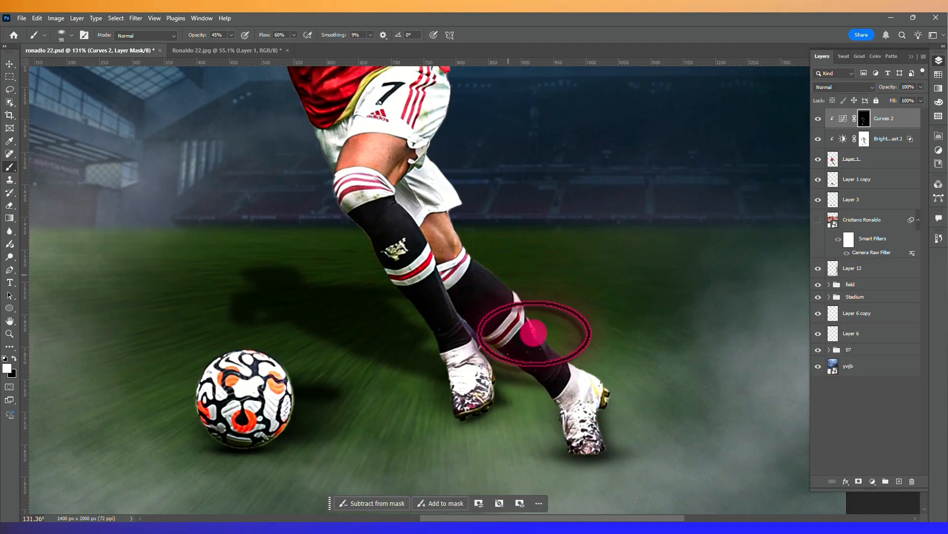
mouse_move(465, 252)
left_mouse_down()
mouse_move(459, 301)
mouse_move(499, 406)
left_mouse_up()
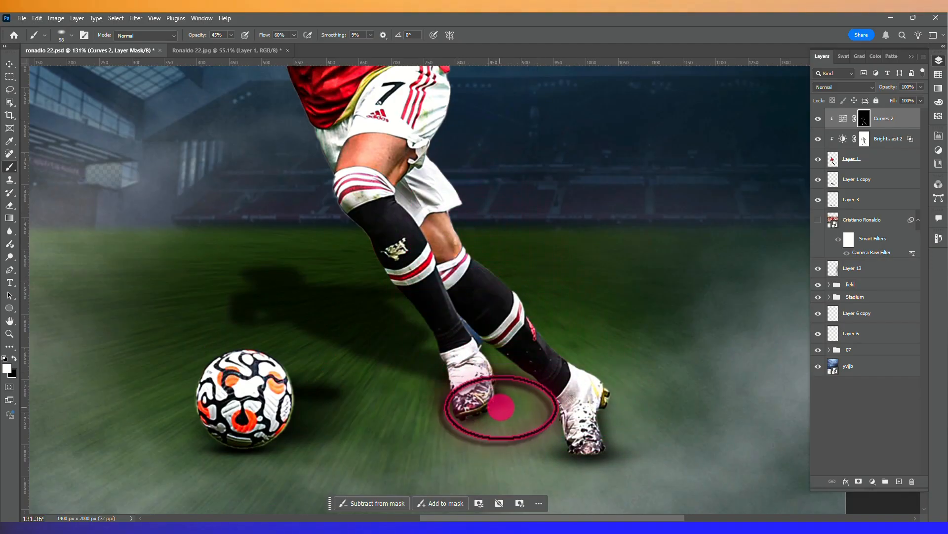
- Duplicate the player's Layer 1 and start a Path Blur on the original beneath the copy
key("ctrl+0")
left_click(858, 163)
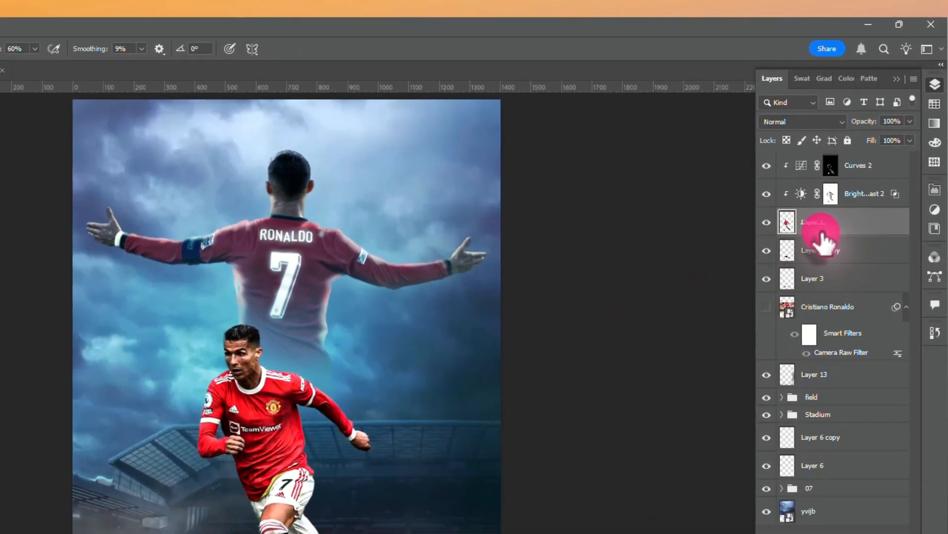
key("ctrl+j")
left_click(135, 19)
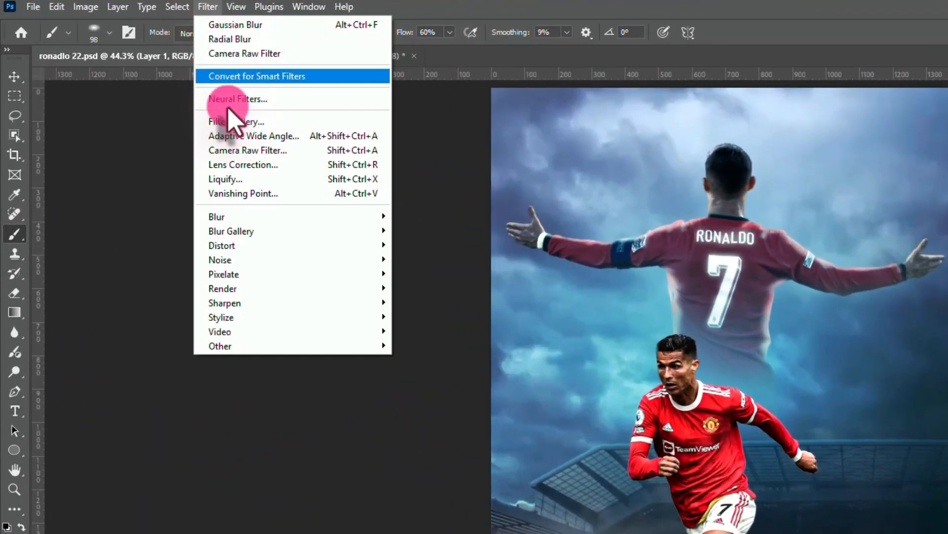
mouse_move(169, 164)
left_click(424, 273)
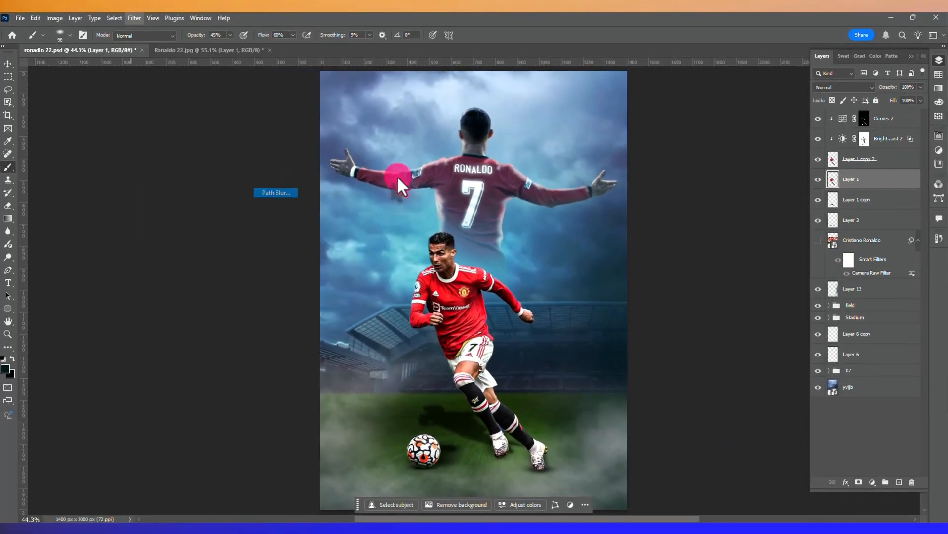
- Set the Path Blur speed to 350%, turn off Centered Blur, and stretch the blur path toward the poster's right edge
left_click_drag(860, 154, 828, 140)
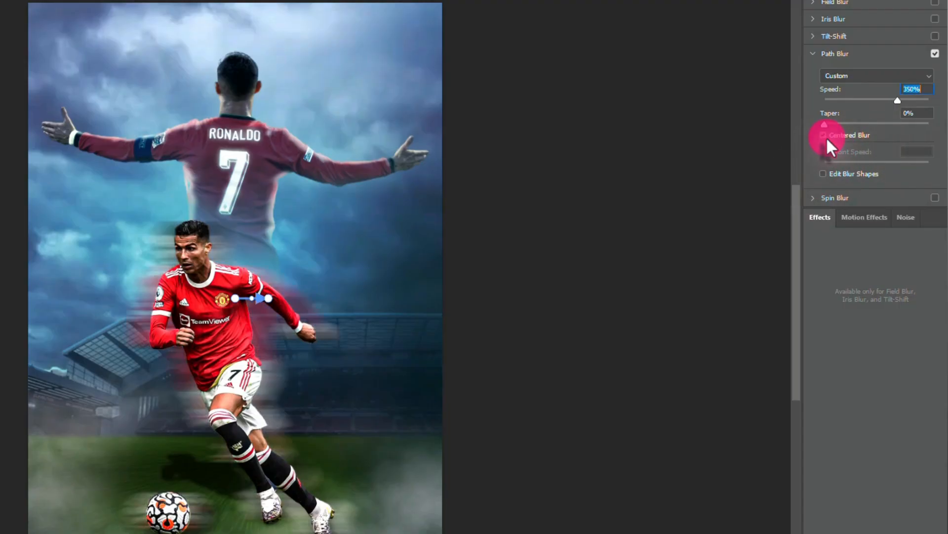
left_click(828, 139)
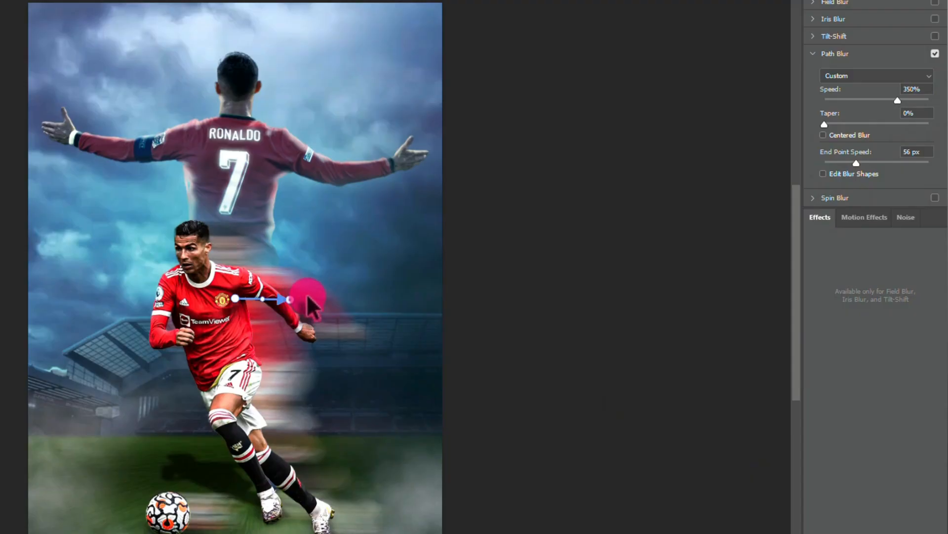
left_click_drag(323, 294, 403, 290)
- Enable Edit Blur Shapes, bend the blur path slightly downward at its middle, and angle its end arrow up to the right
left_click(823, 173)
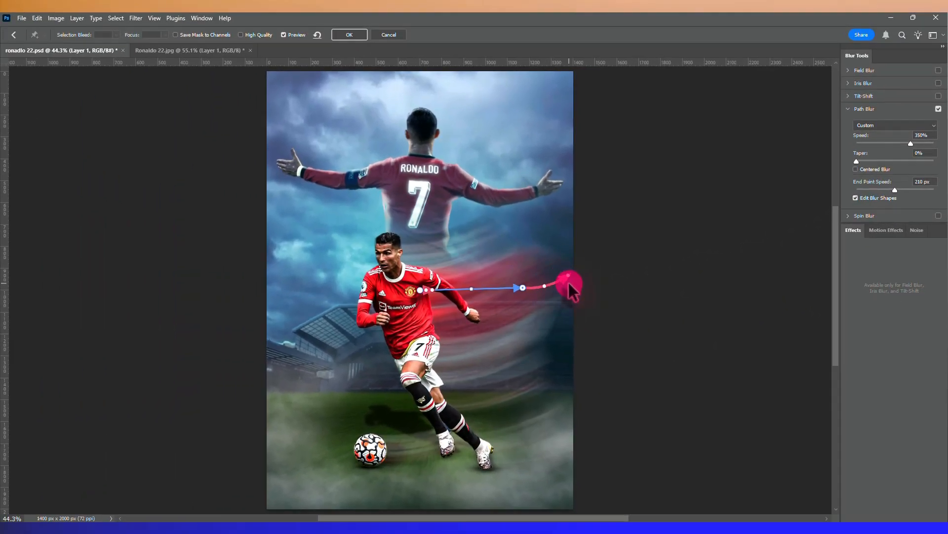
left_click_drag(568, 283, 573, 280)
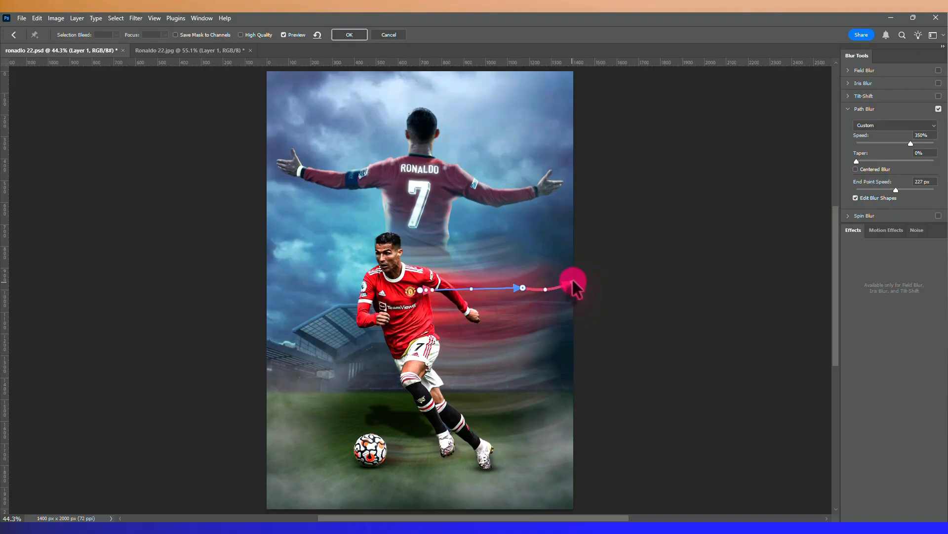
left_click(471, 288)
left_click_drag(473, 289, 473, 292)
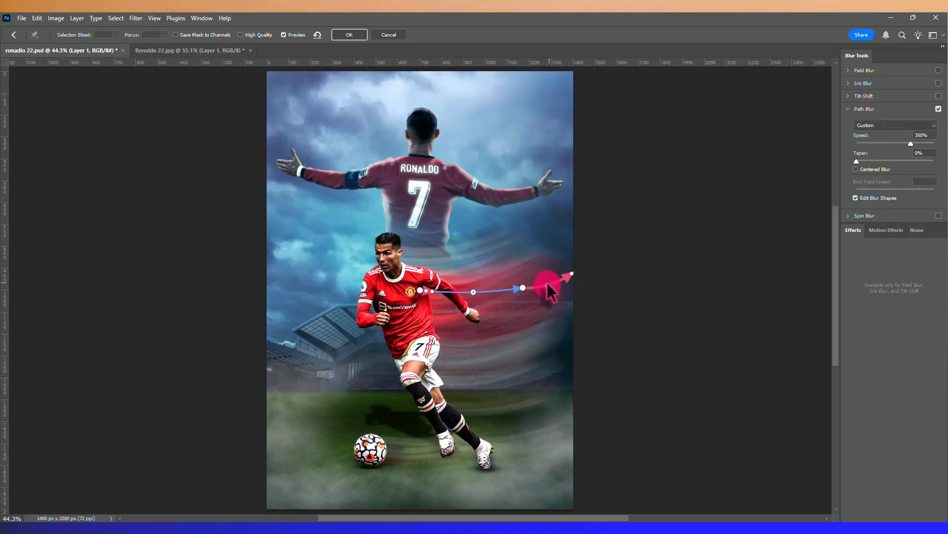
left_click(571, 273)
left_click(522, 284)
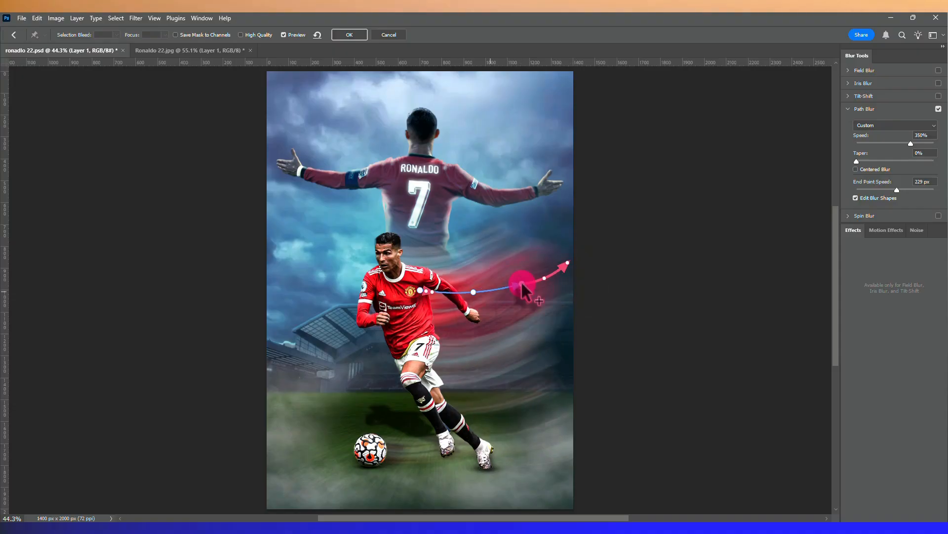
- Set the Path Blur speed to 408% and the taper to 18%
left_click_drag(906, 193, 898, 196)
left_click(892, 161)
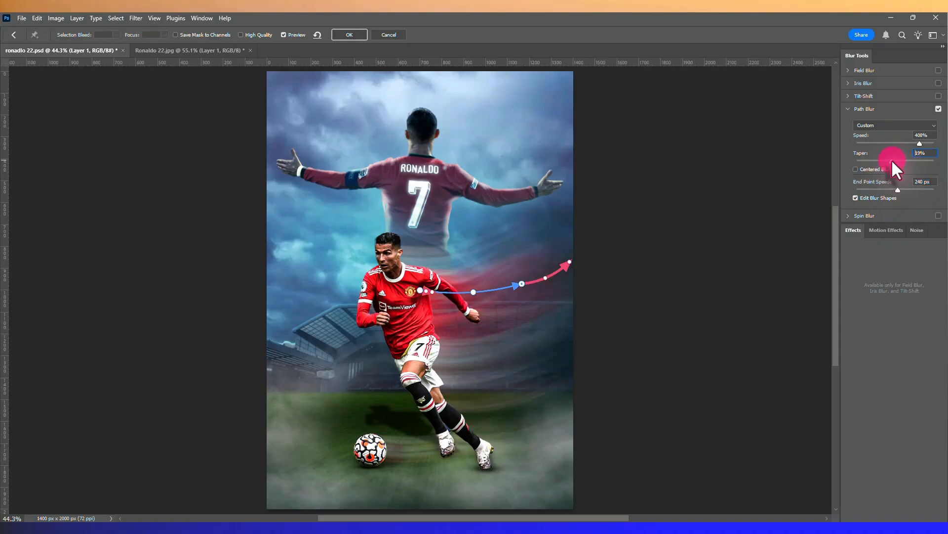
left_click_drag(896, 162, 890, 162)
- Lower the blur path to the player's lower shirt, extend its right end, and reshape the start and end blur arrows
left_click_drag(420, 290, 419, 312)
left_click_drag(522, 283, 537, 299)
left_click_drag(473, 292, 477, 305)
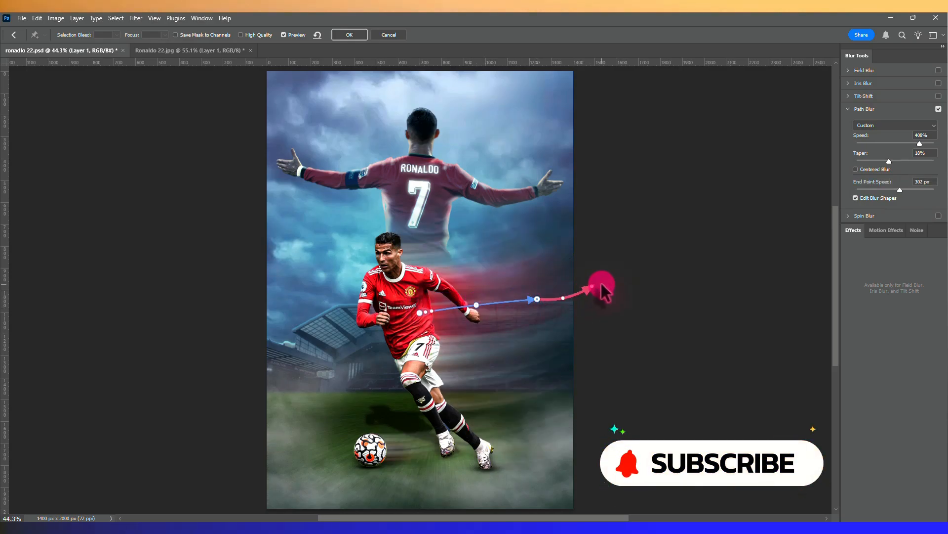
left_click_drag(601, 284, 601, 284)
left_click(569, 291)
left_click(479, 305)
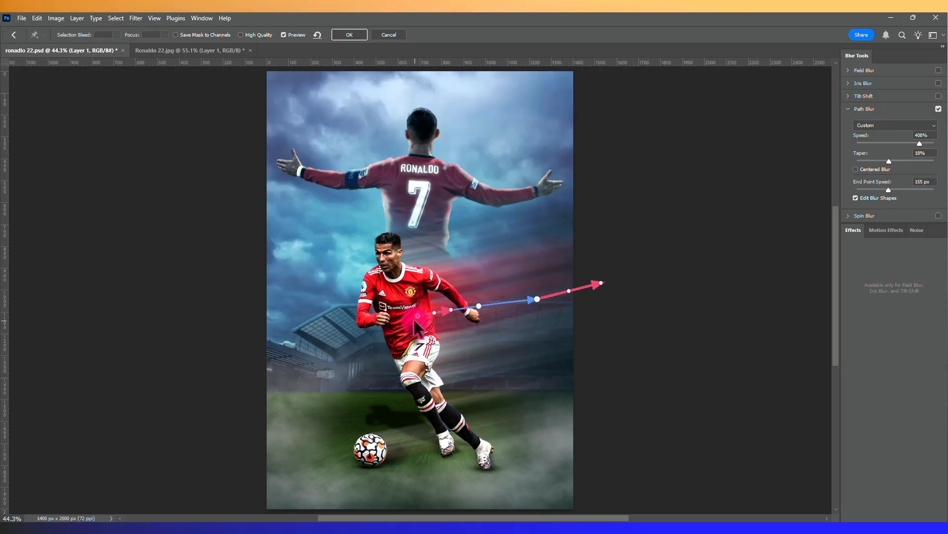
left_click_drag(414, 320, 414, 317)
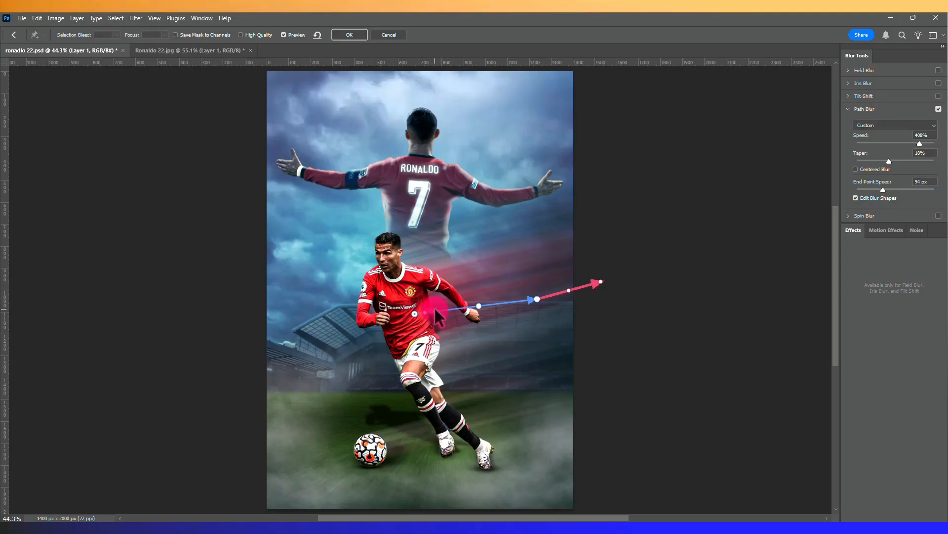
left_click(569, 293)
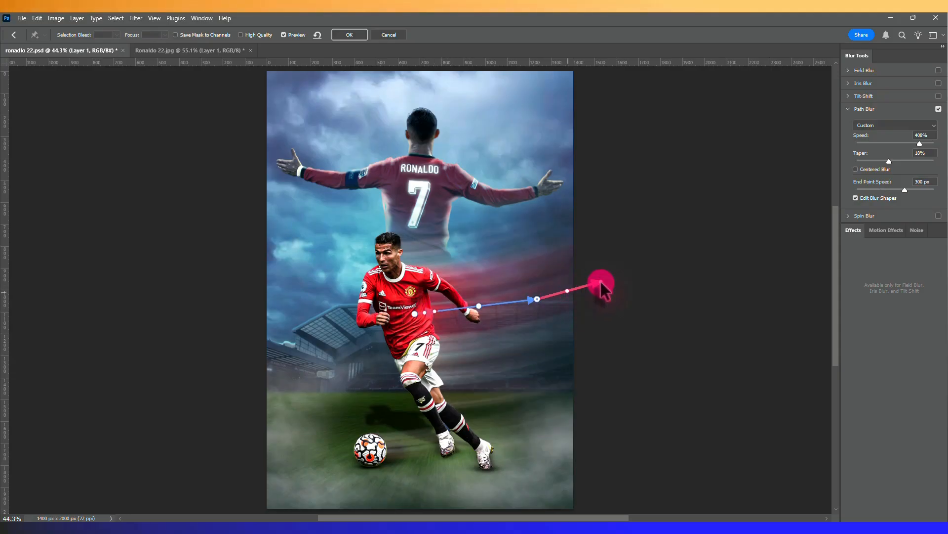
left_click_drag(602, 283, 601, 285)
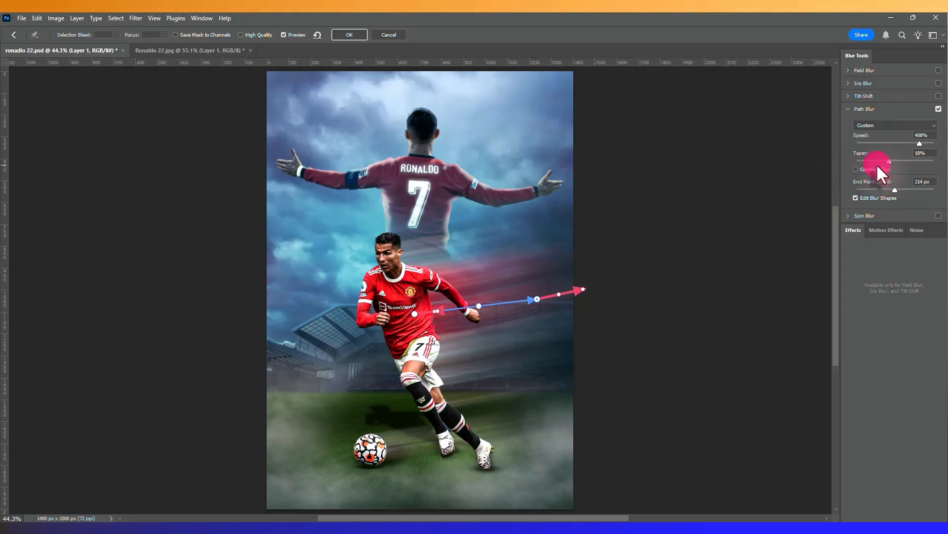
- Set the end point speed to 257 px and the blur speed to 328%, and apply the Path Blur
left_click_drag(869, 163, 899, 188)
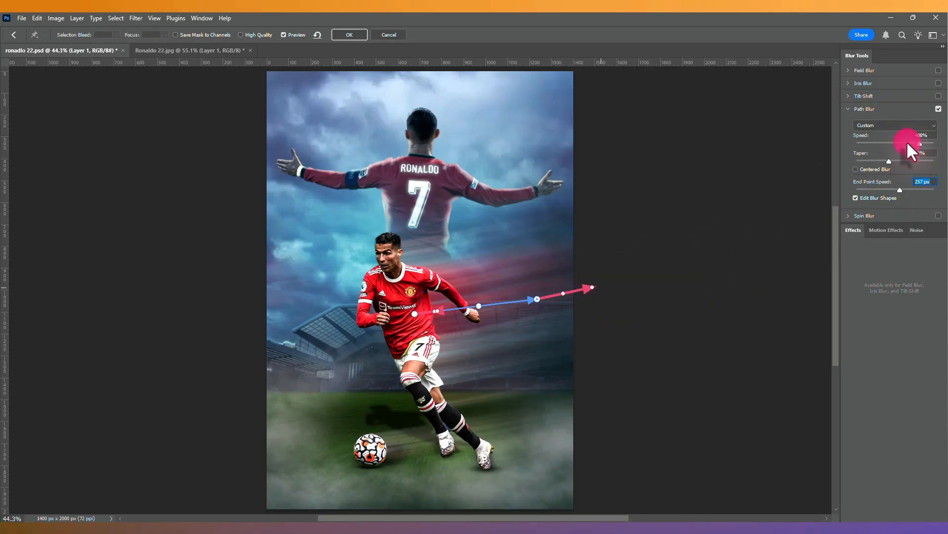
left_click_drag(907, 142, 907, 142)
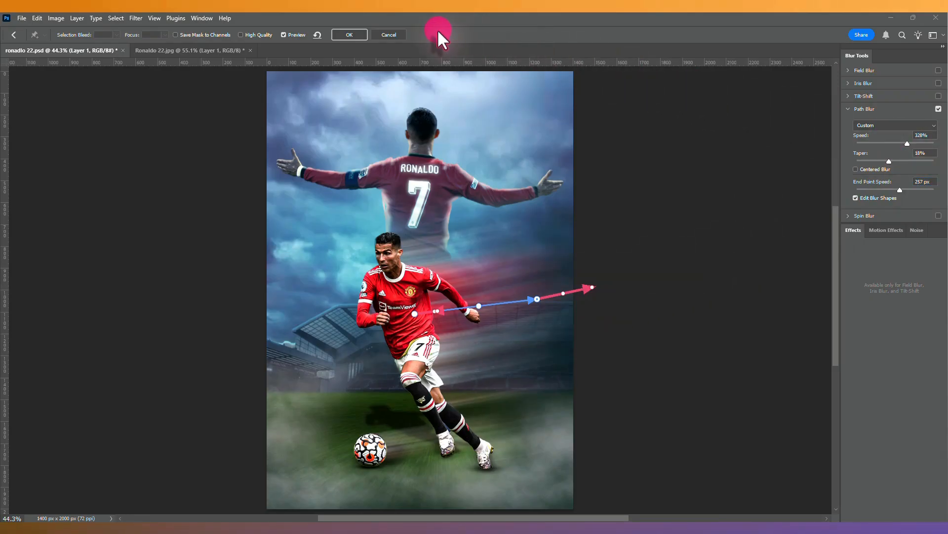
left_click(355, 33)
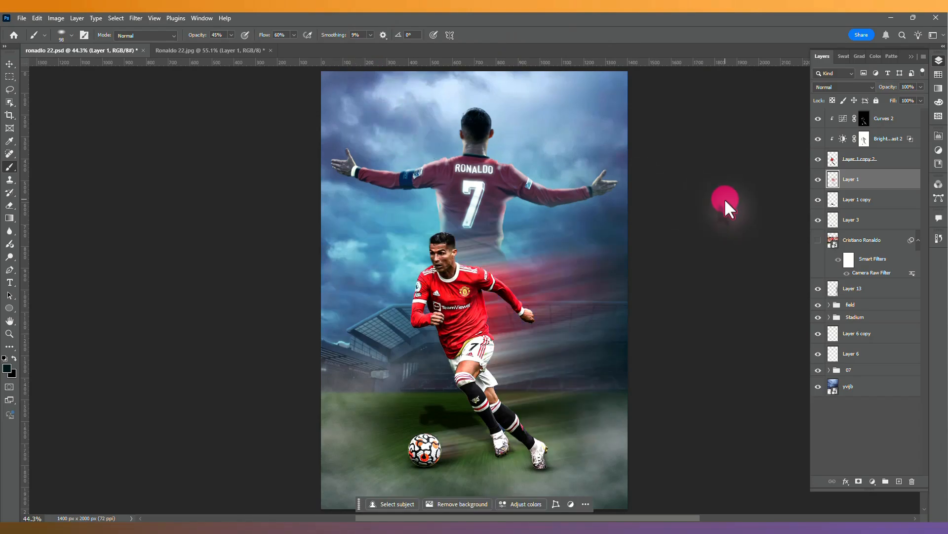
key("v")
left_click(863, 178)
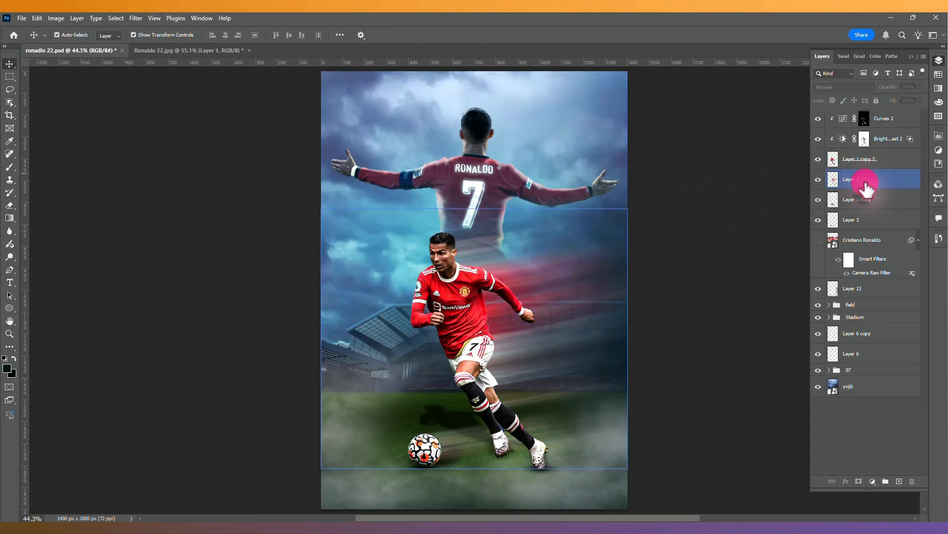
left_click(818, 180)
left_click(818, 180)
left_click(845, 88)
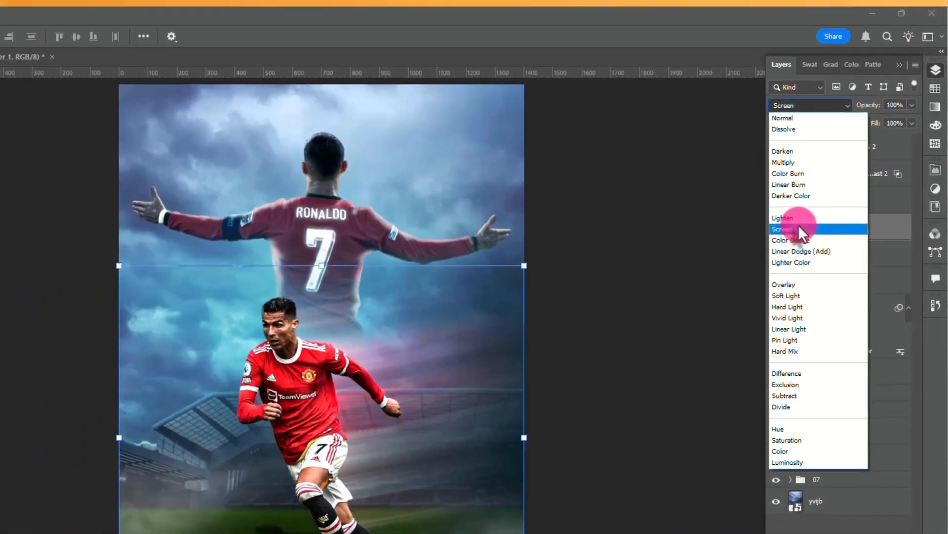
key("Escape")
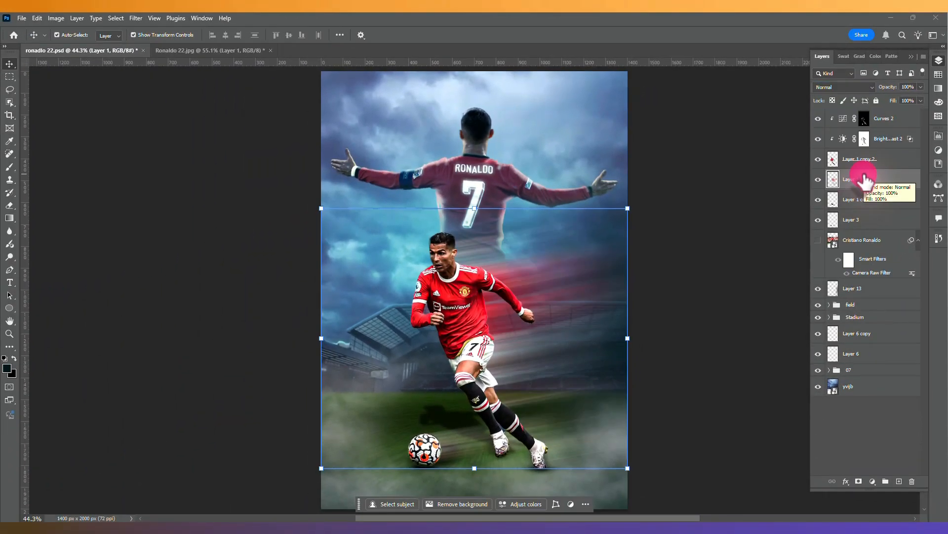
- Duplicate the blurred Layer 1 as Layer 1 copy 3 to strengthen the motion trail
right_click(865, 180)
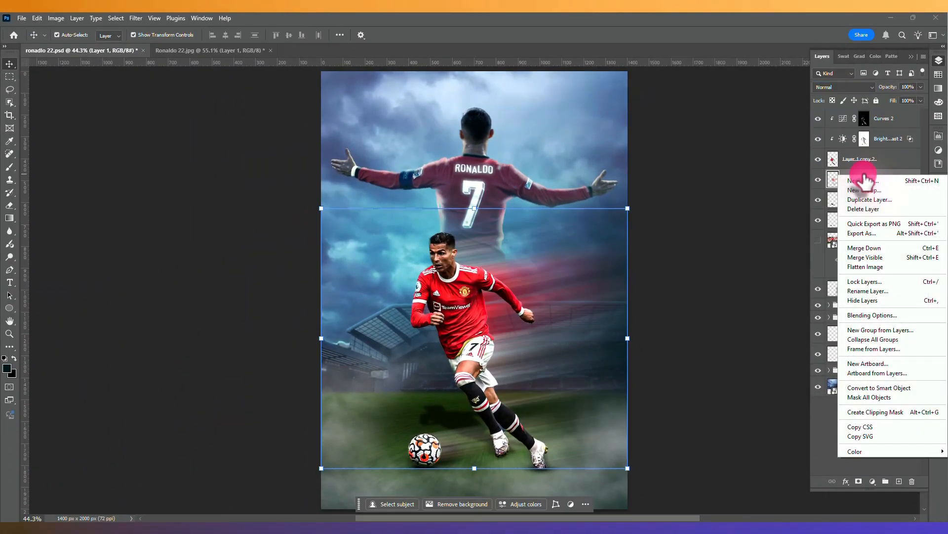
left_click(863, 199)
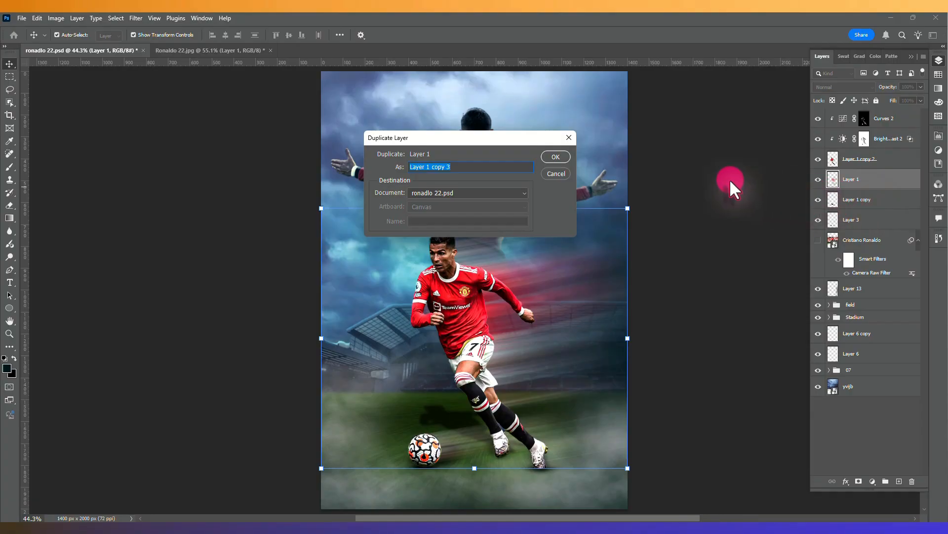
left_click(557, 157)
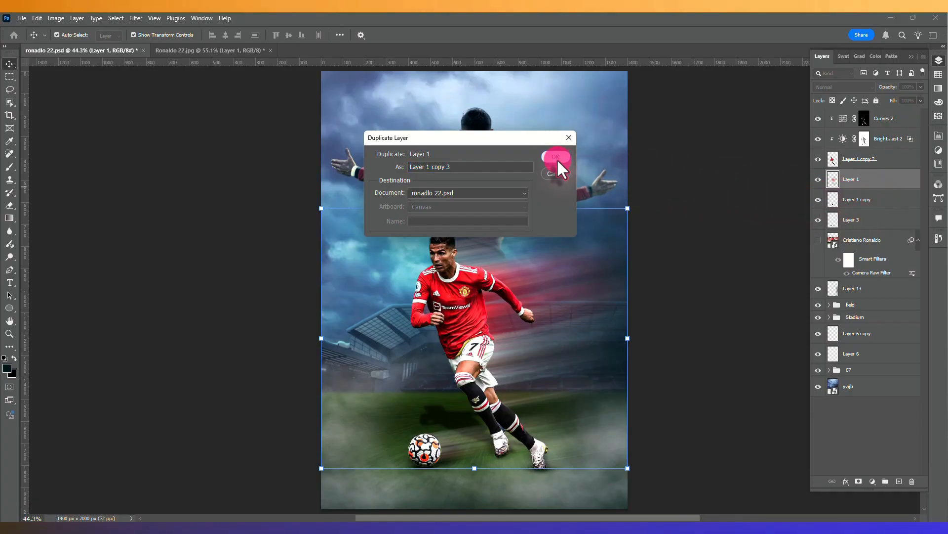
- Paint red sampled from the player's shirt over the motion trail on a new layer, and blend that layer in Overlay mode
left_click(898, 480)
key("b")
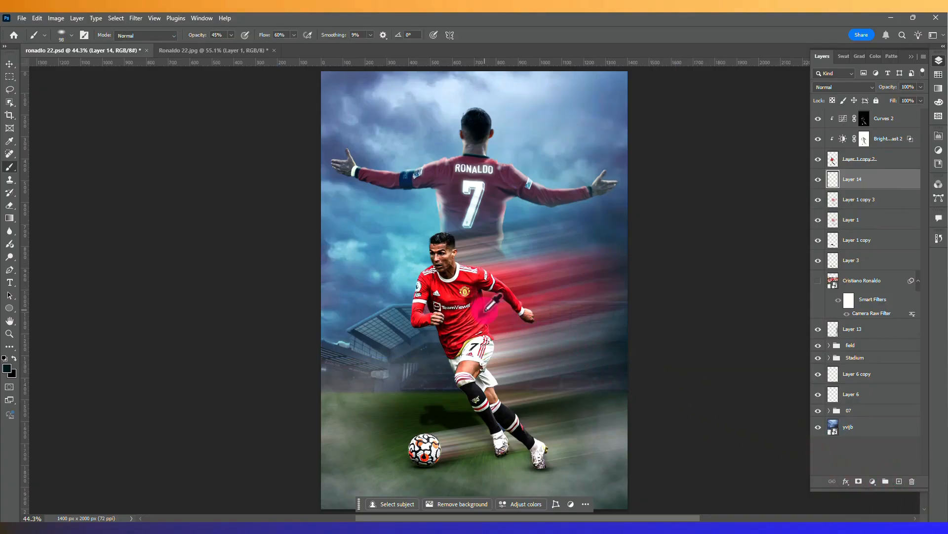
left_click(485, 310, "alt")
mouse_move(500, 312)
left_mouse_down()
mouse_move(569, 322)
mouse_move(636, 322)
mouse_move(558, 250)
mouse_move(560, 331)
mouse_move(579, 390)
mouse_move(604, 401)
mouse_move(575, 421)
mouse_move(610, 217)
mouse_move(609, 241)
mouse_move(711, 212)
left_mouse_up()
left_click(845, 87)
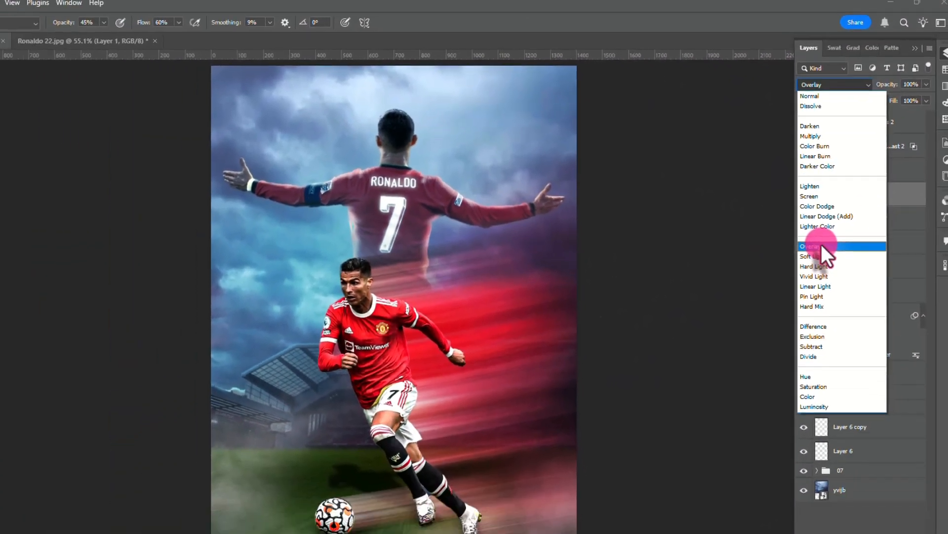
left_click(785, 281)
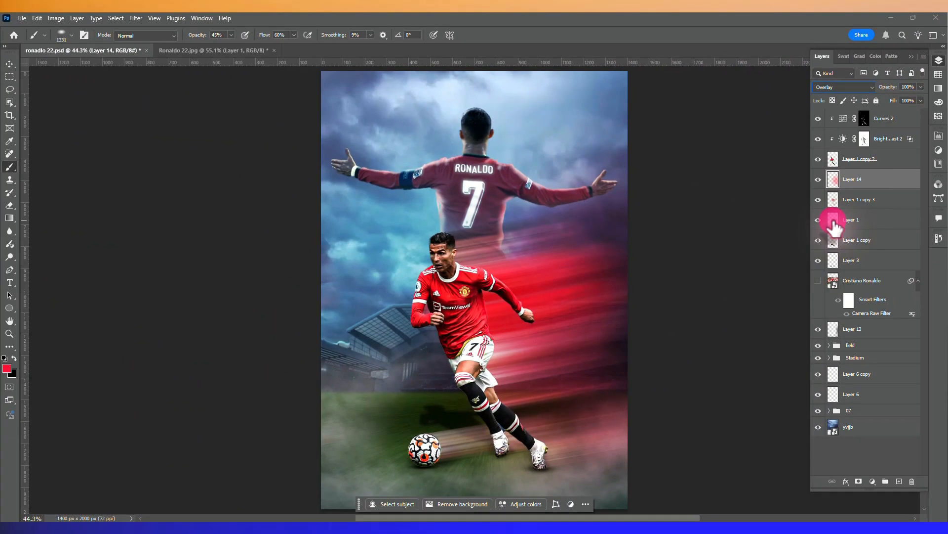
left_click(920, 88)
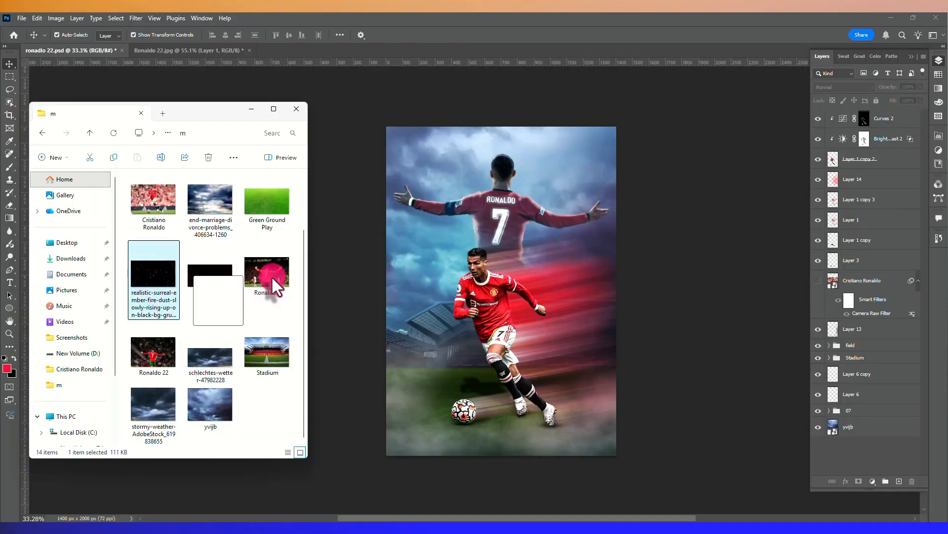
- Place the ember sparks image from the m folder into the poster, enlarged and covering the lower part
left_click_drag(271, 276, 416, 278)
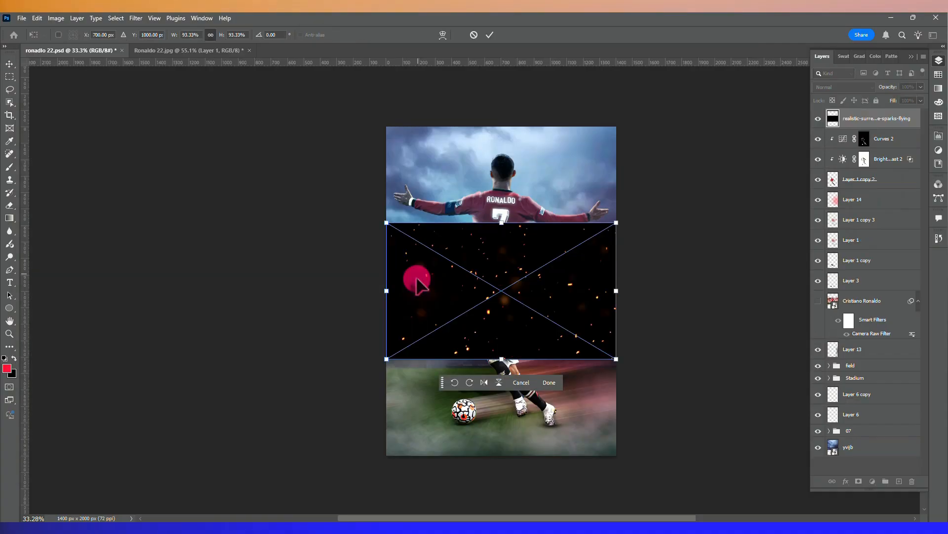
left_click_drag(616, 223, 650, 203)
left_click_drag(564, 326, 545, 421)
key("Return")
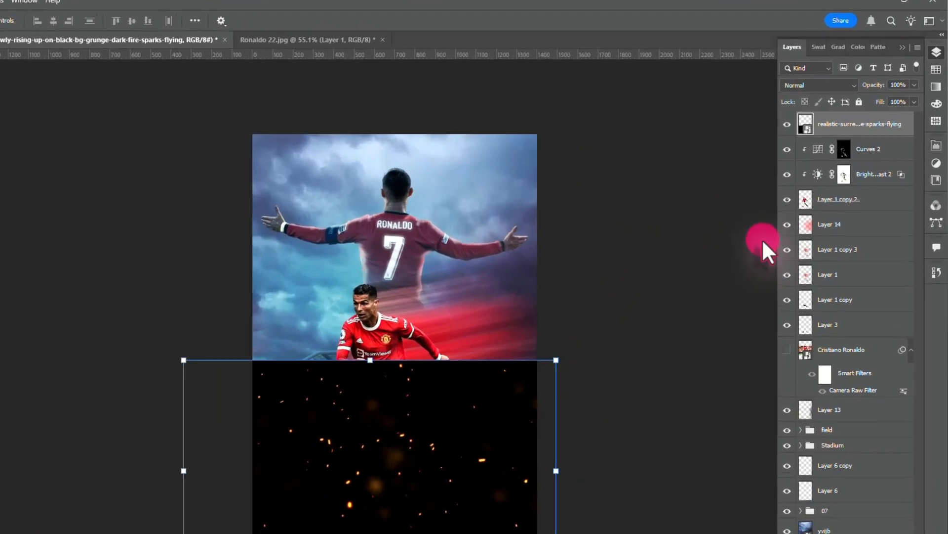
- Blend the sparks layer in Screen mode and apply Levels with input 5, 1.28, 237 and output white 233
left_click(821, 85)
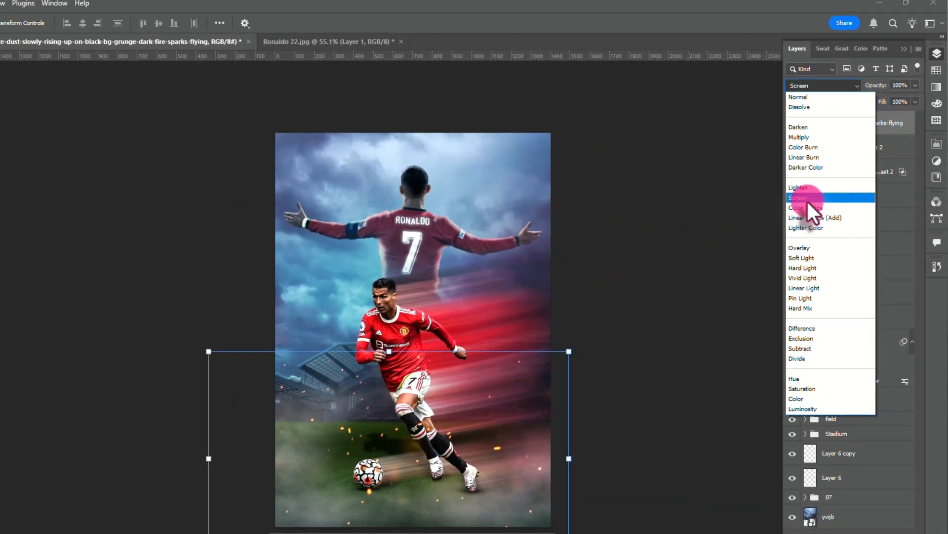
left_click(785, 211)
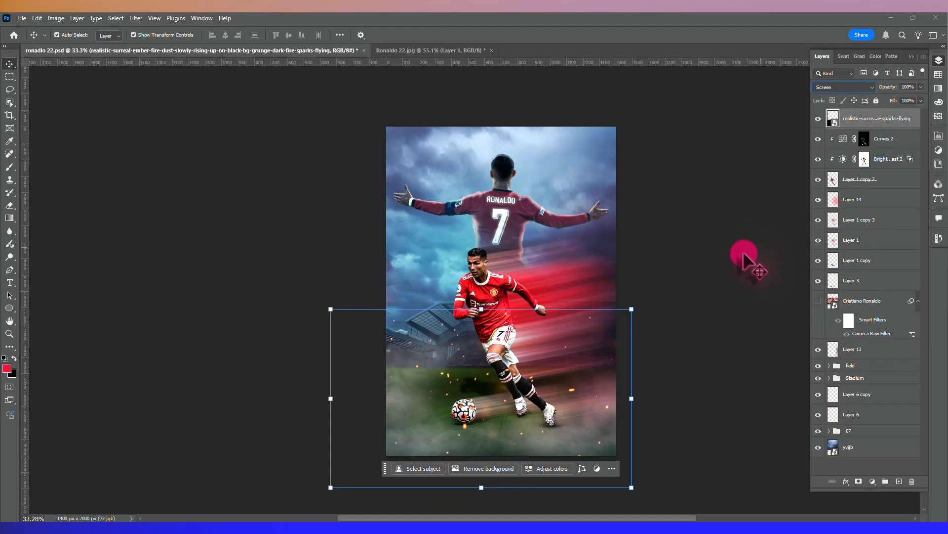
key("ctrl+l")
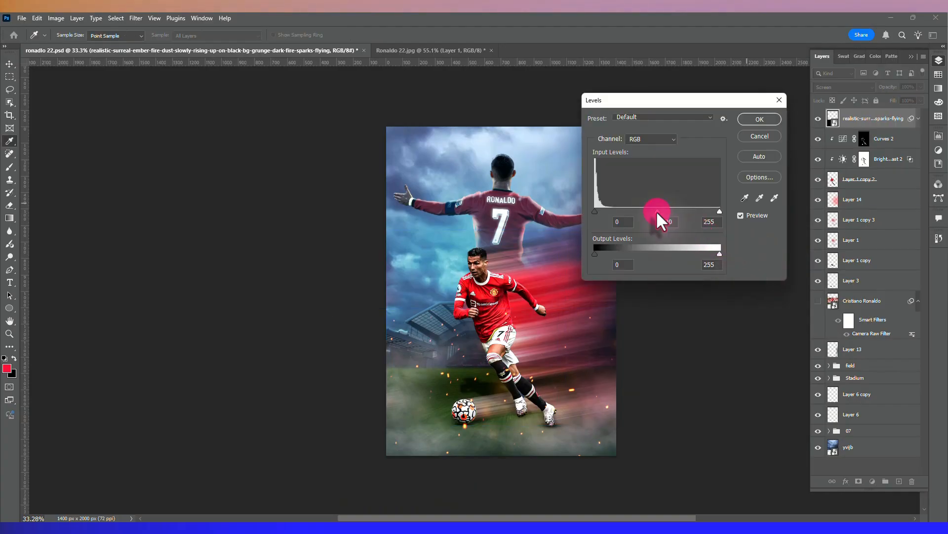
left_click_drag(656, 210, 648, 211)
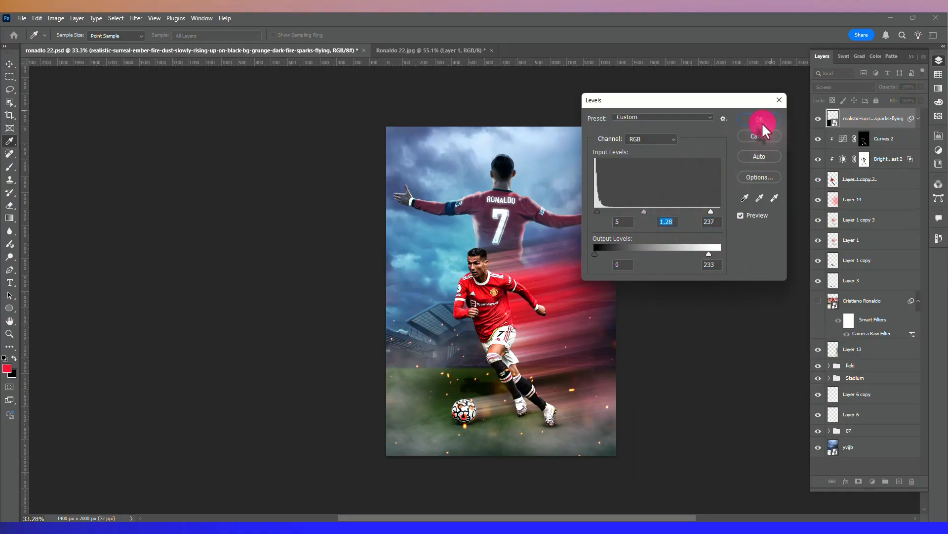
left_click(761, 119)
- Rotate the sparks layer to -14.64° and scale it up to 167.77%
key("ctrl+t")
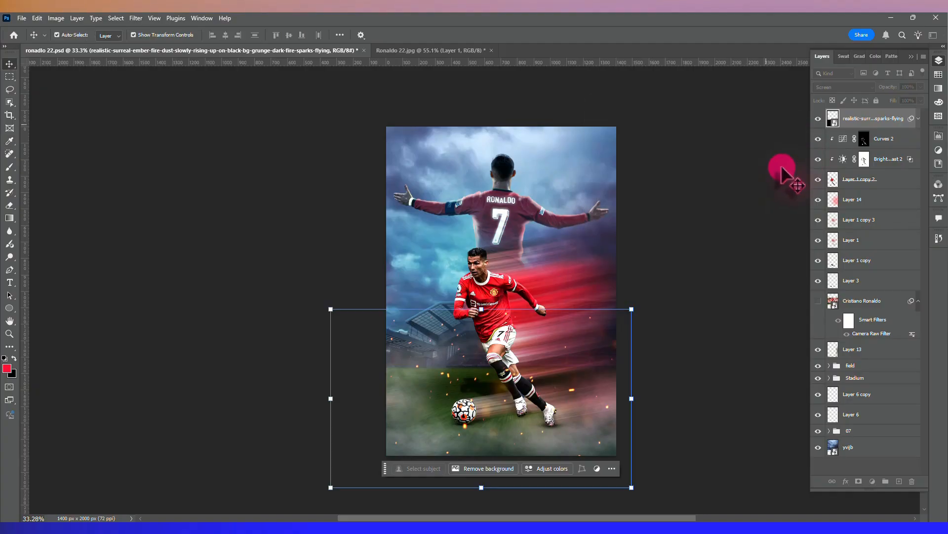
left_click_drag(644, 304, 674, 205)
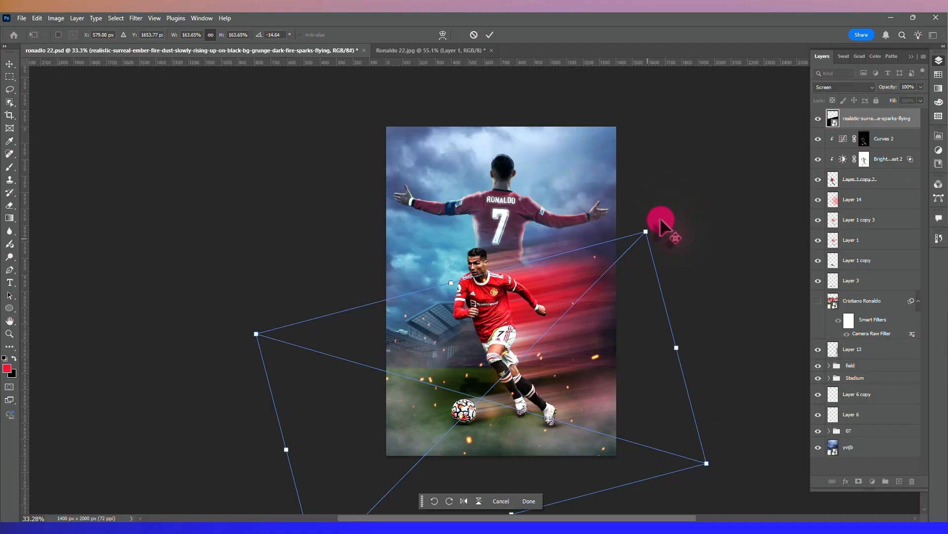
left_click(645, 235)
key("Return")
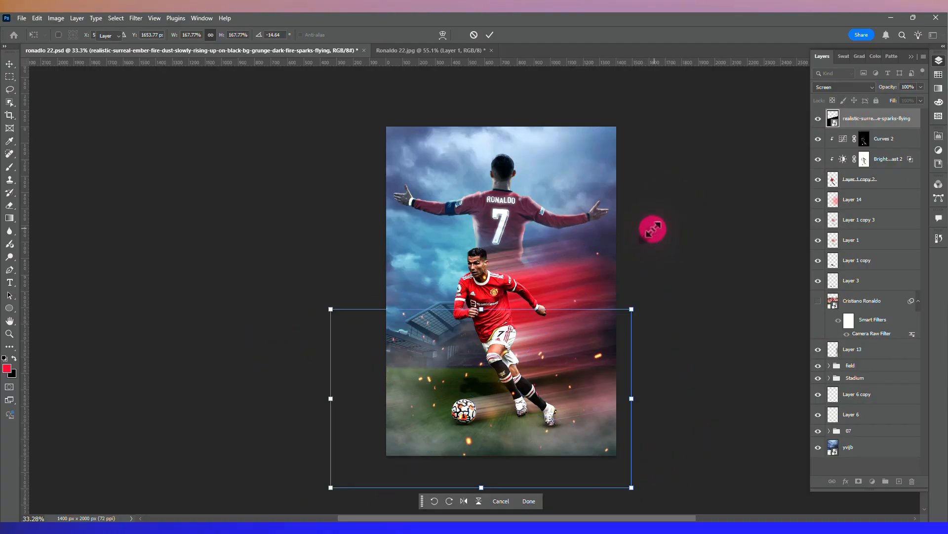
- Add a layer mask to the sparks and paint it black with a large soft brush around the player's upper body and stadium
left_click(858, 470)
left_click(859, 482)
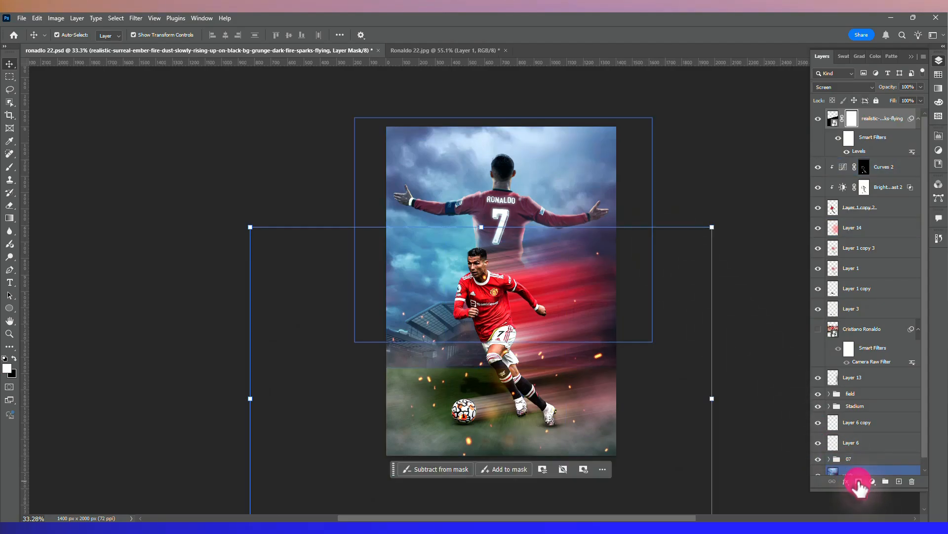
key("b")
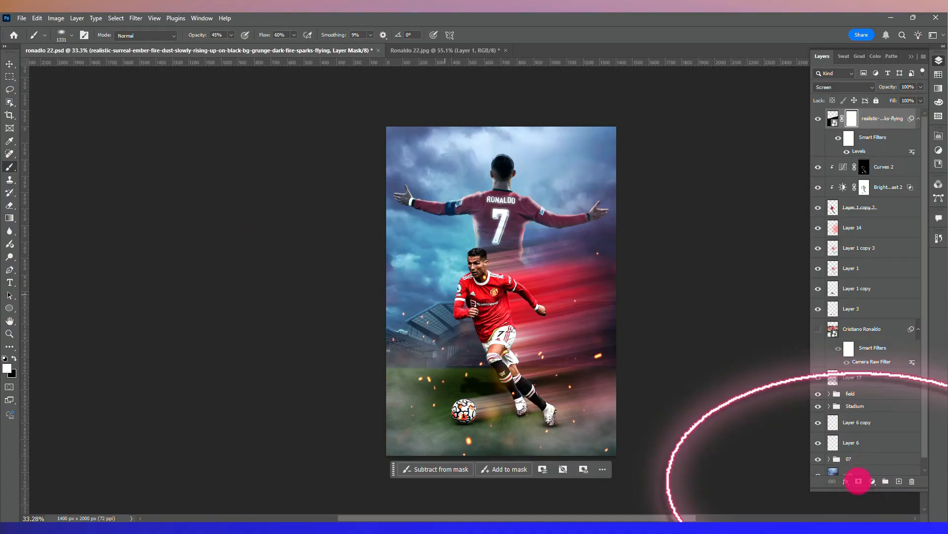
left_click(15, 357)
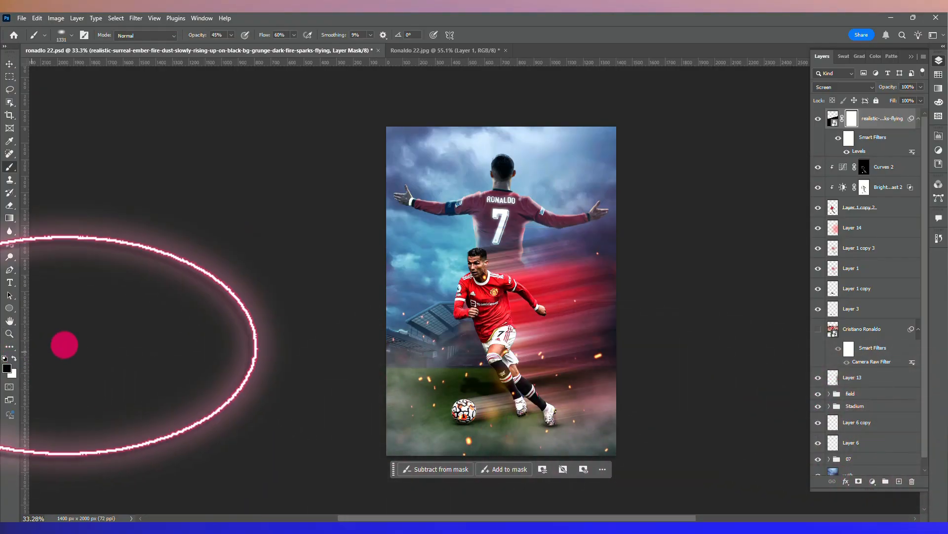
left_click_drag(407, 272, 342, 279)
mouse_move(403, 329)
left_mouse_down()
mouse_move(439, 295)
mouse_move(461, 302)
mouse_move(586, 260)
left_mouse_up()
- Add a Solid Color fill layer in black (000000) on top and lower its opacity to 51%
left_click(872, 481)
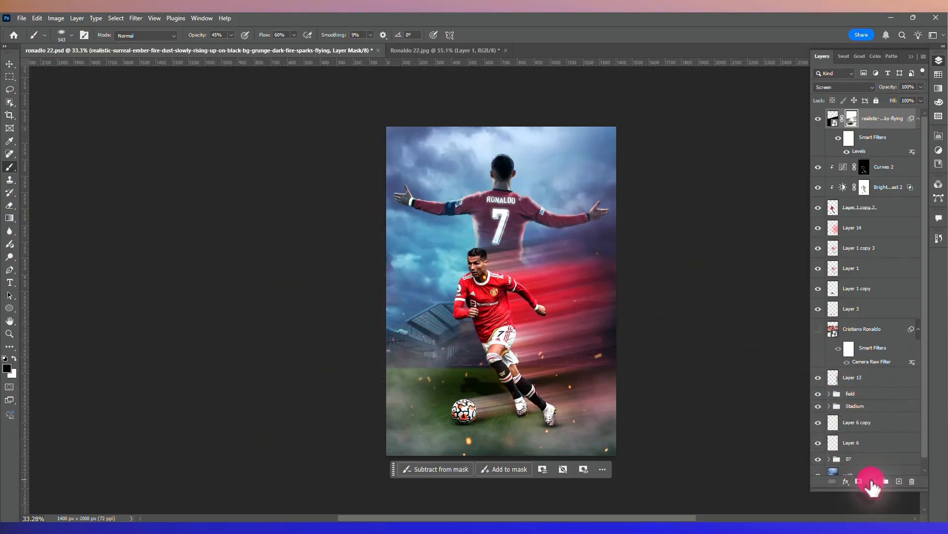
left_click(886, 304)
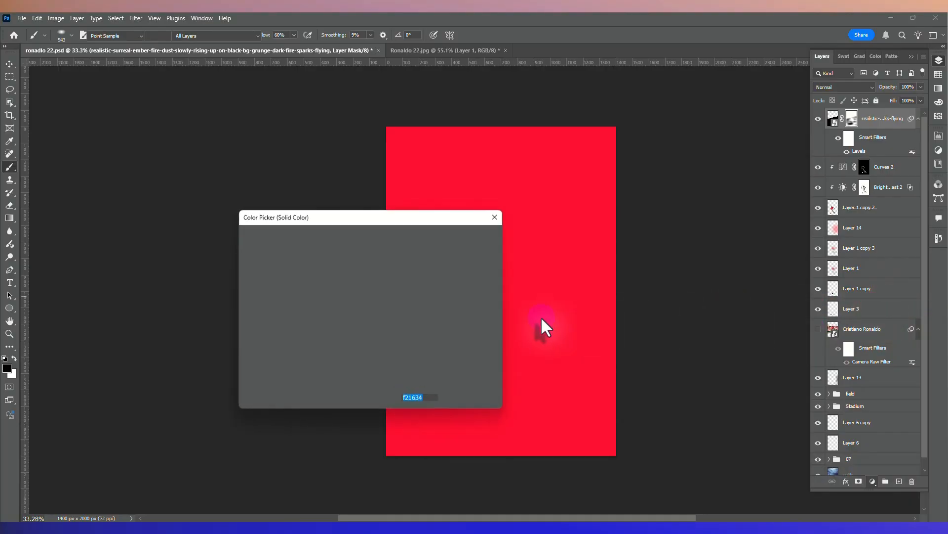
left_click_drag(346, 321, 225, 368)
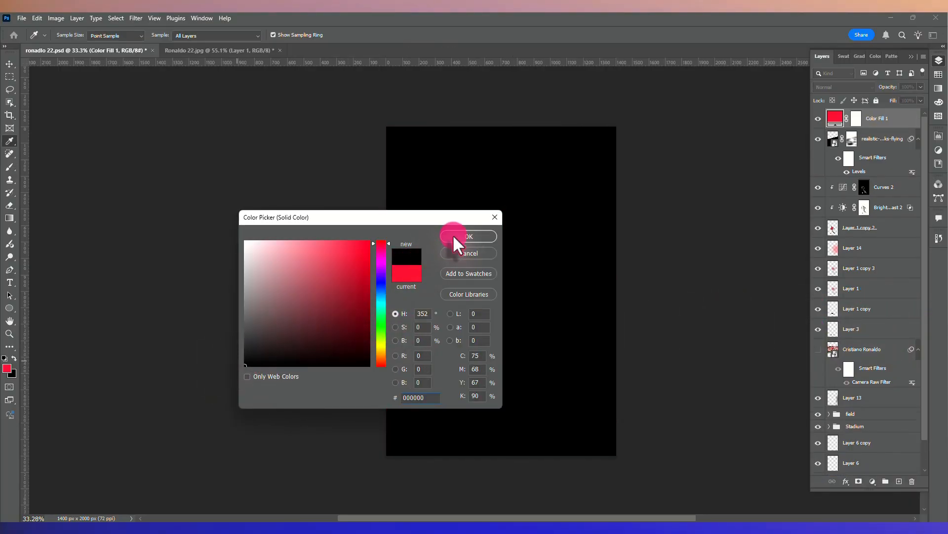
key("Return")
left_click(920, 91)
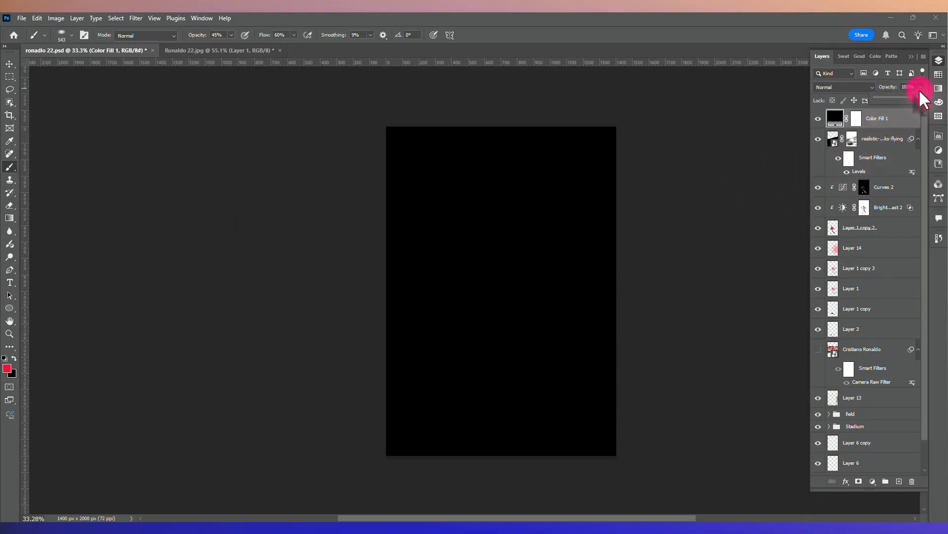
left_click_drag(896, 100, 897, 100)
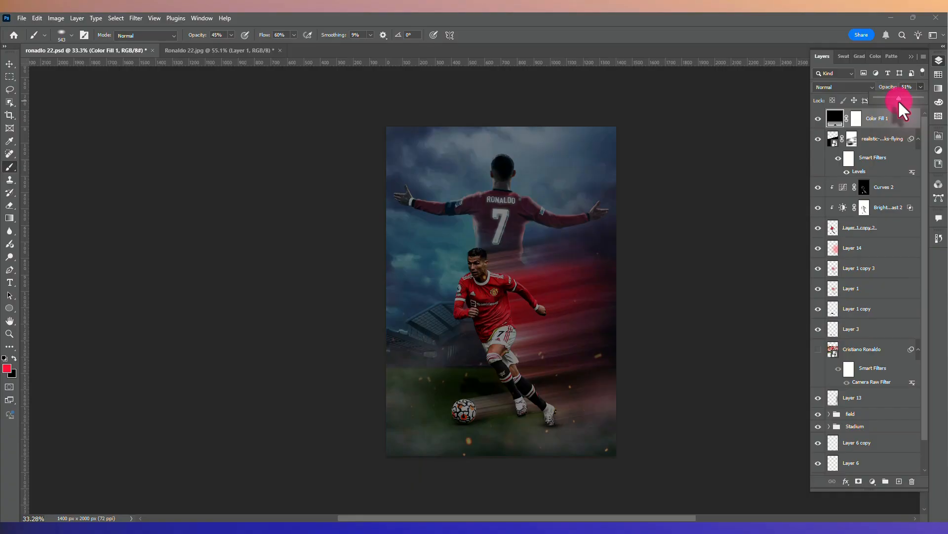
- Paint black on the fill layer's mask with a very large soft brush at 65% opacity, clearing both figures and leaving dark edges
left_click(856, 121)
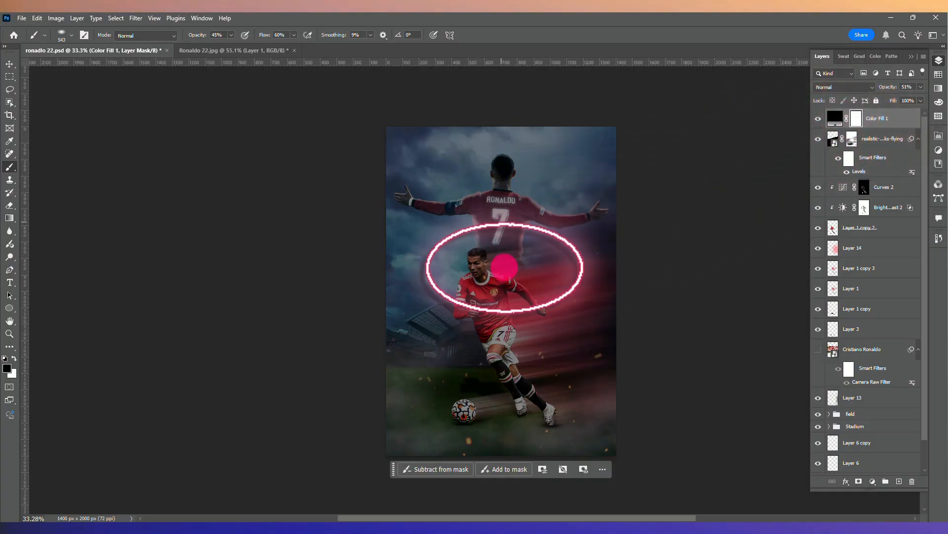
right_click(473, 282)
left_click_drag(496, 313, 496, 352)
left_click(700, 267)
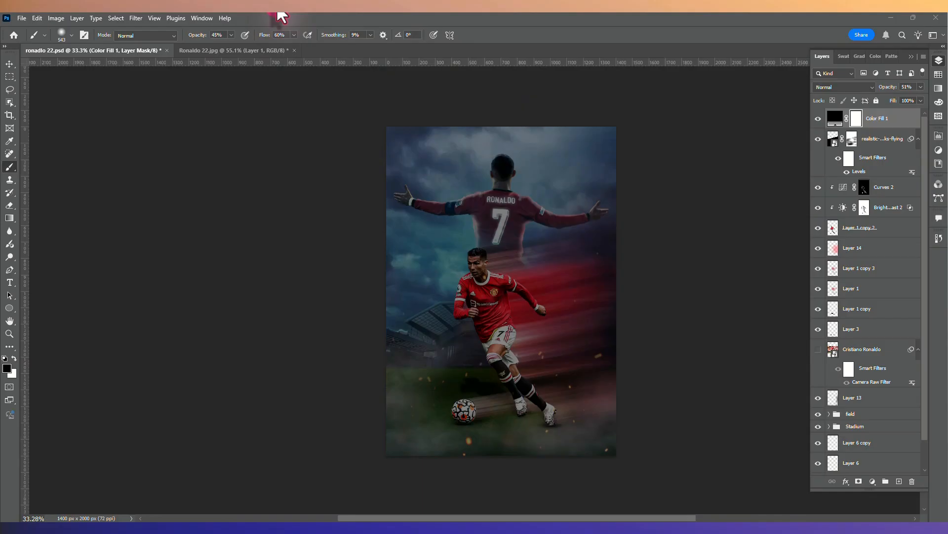
left_click(230, 35)
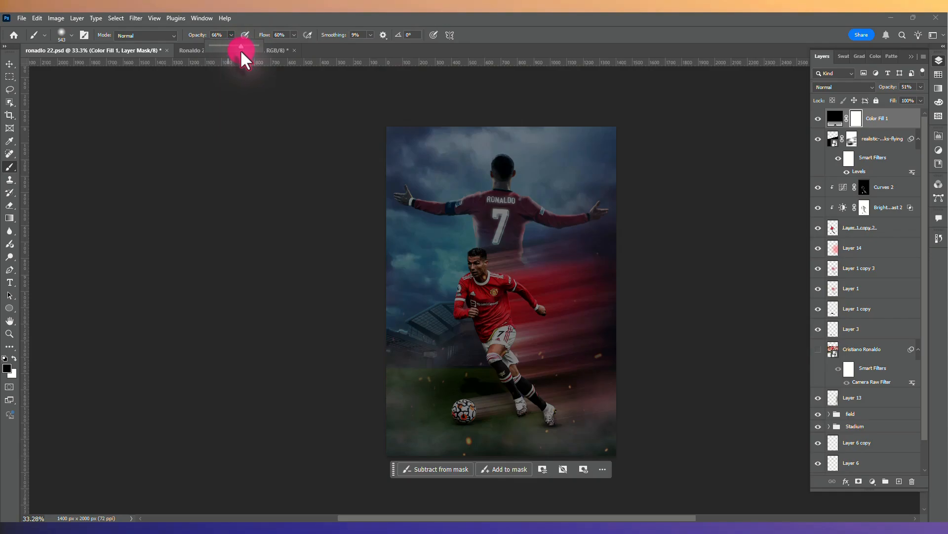
left_click_drag(511, 285, 577, 289)
left_click(494, 208)
left_click_drag(498, 218, 504, 230)
left_click(500, 294)
left_click(493, 314)
left_click(496, 224)
left_click(487, 315)
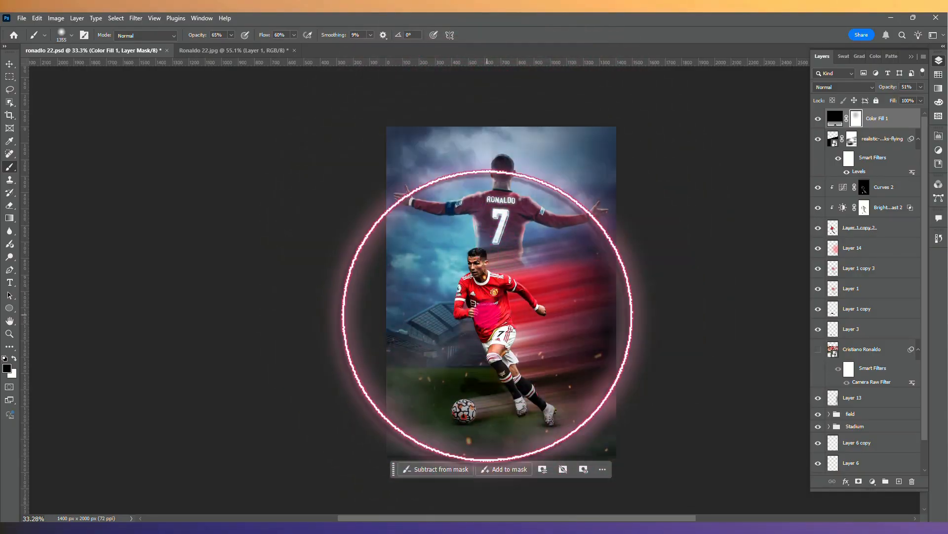
left_click(505, 361)
left_click(526, 388)
left_click(544, 316)
left_click(451, 346)
left_click(479, 394)
left_click(508, 375)
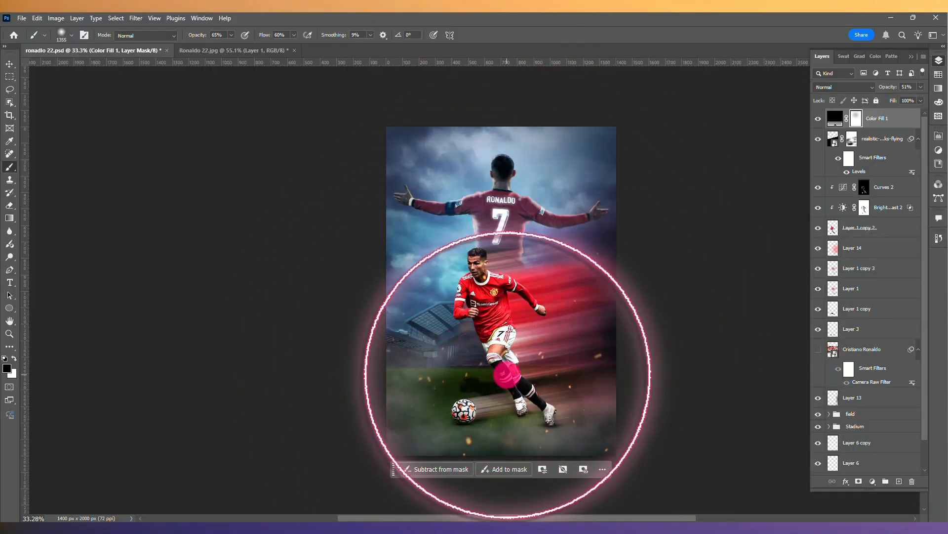
- Set the black fill layer's opacity to 64% and target its mask
left_click(836, 117)
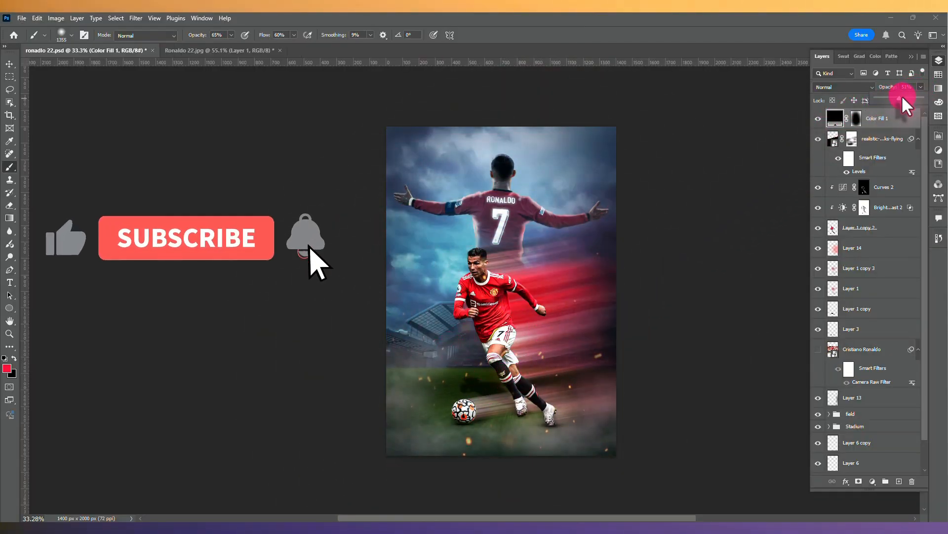
left_click_drag(902, 95, 903, 96)
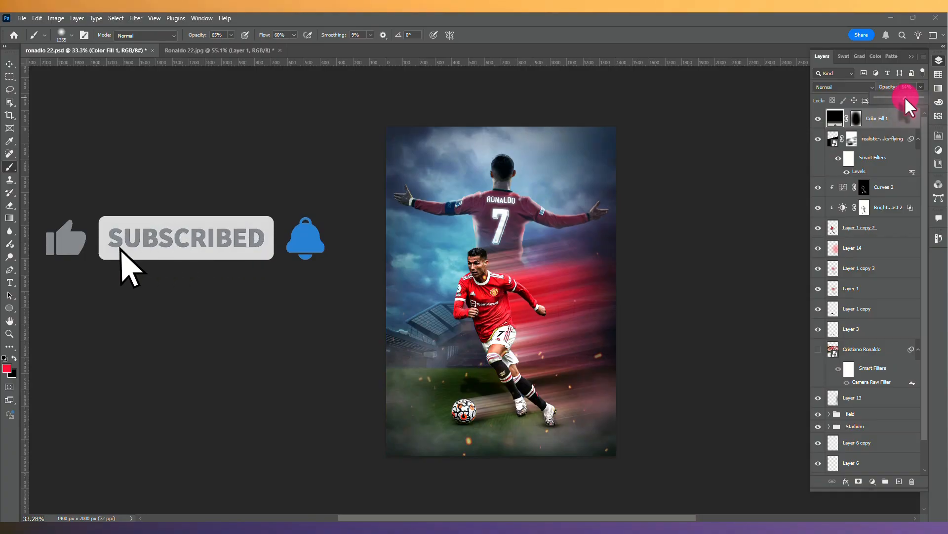
left_click_drag(906, 97, 905, 96)
left_click(857, 119)
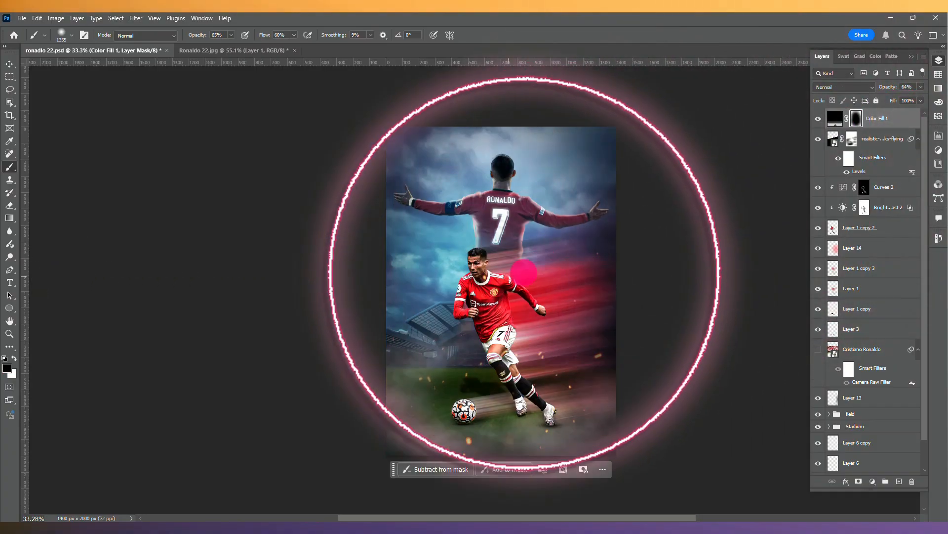
- Refine the black fill layer's mask around both figures with a very large soft brush, keeping the poster edges dark
left_click_drag(512, 277, 490, 273)
left_click(503, 243)
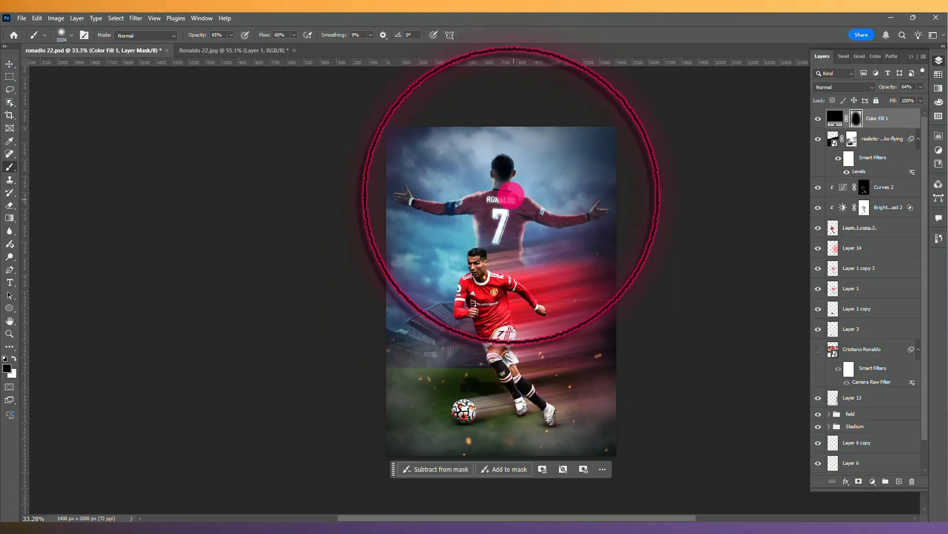
left_click(14, 357)
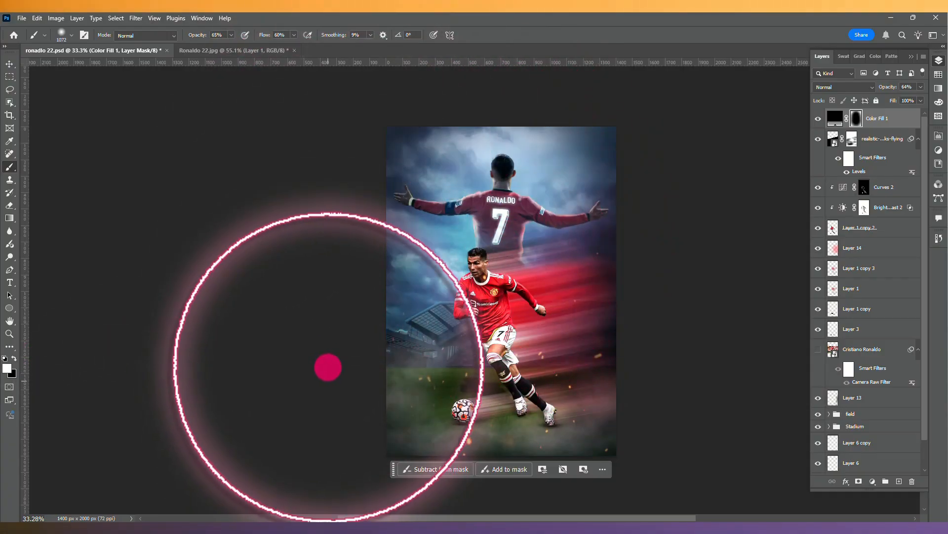
scroll(438, 512, "down", 2)
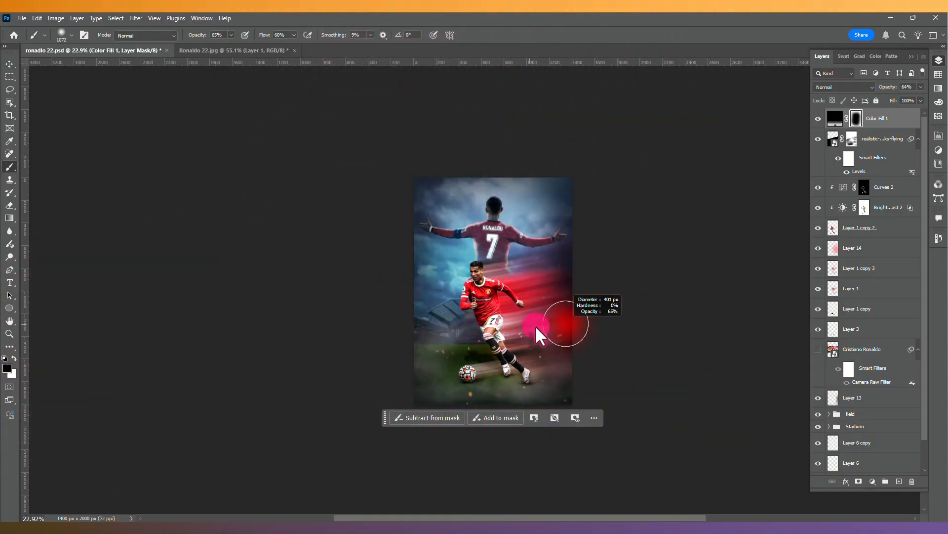
left_click_drag(536, 326, 568, 325)
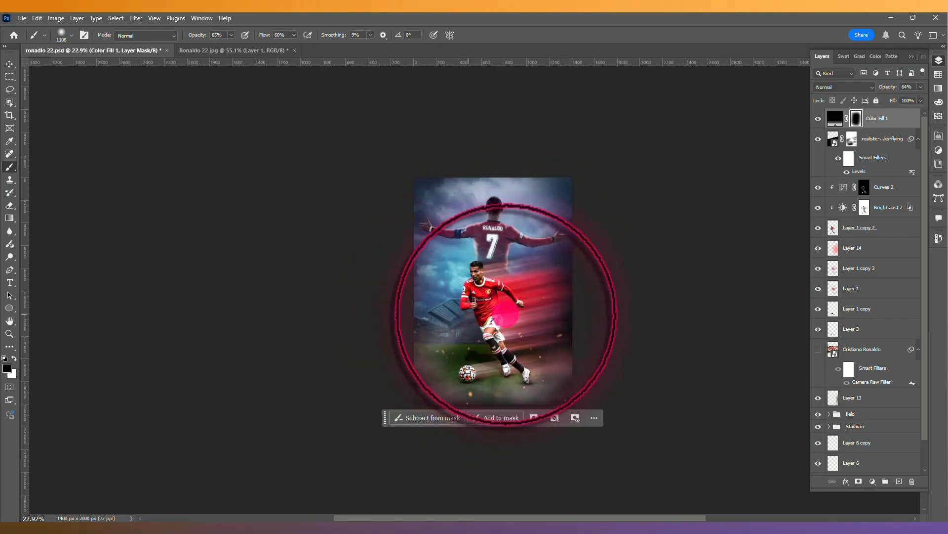
scroll(489, 238, "up", 5)
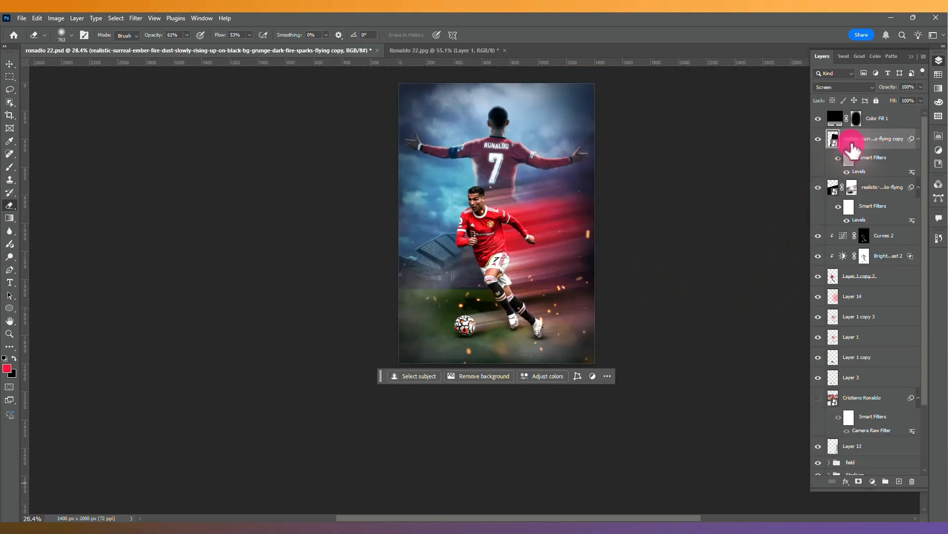
- Rasterize the duplicated sparks layer and erase its excess sparks around the red trail with a large soft eraser
right_click(848, 142)
left_click(863, 456)
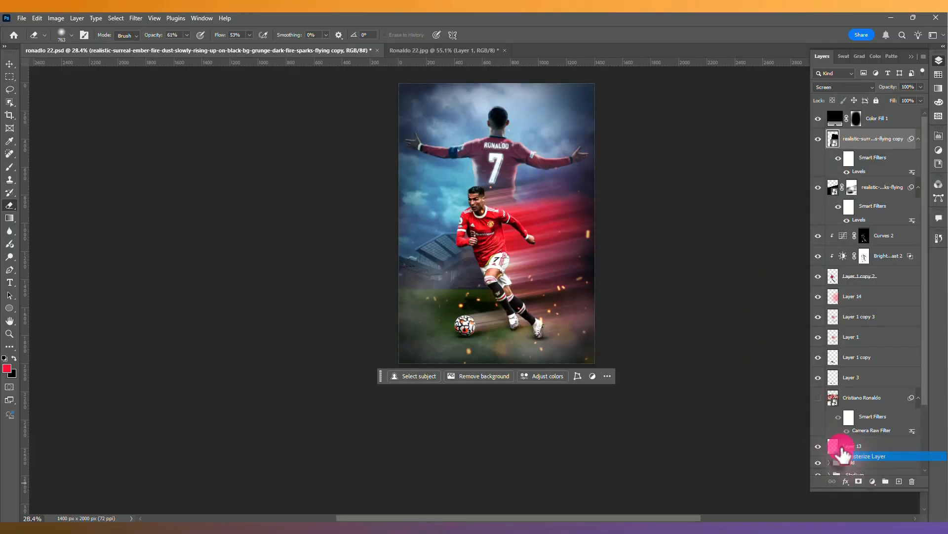
mouse_move(568, 314)
left_mouse_down()
mouse_move(533, 308)
mouse_move(556, 312)
left_mouse_up()
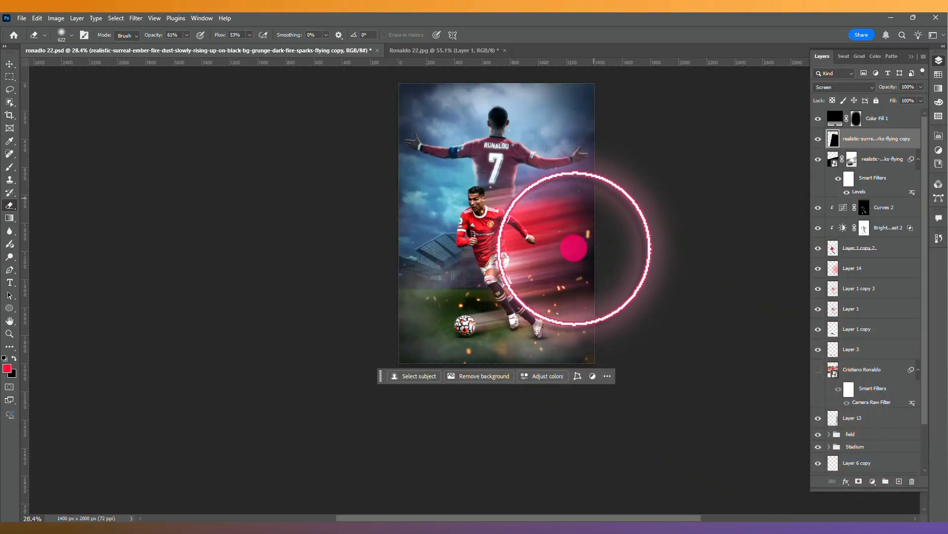
left_click_drag(584, 242, 594, 235)
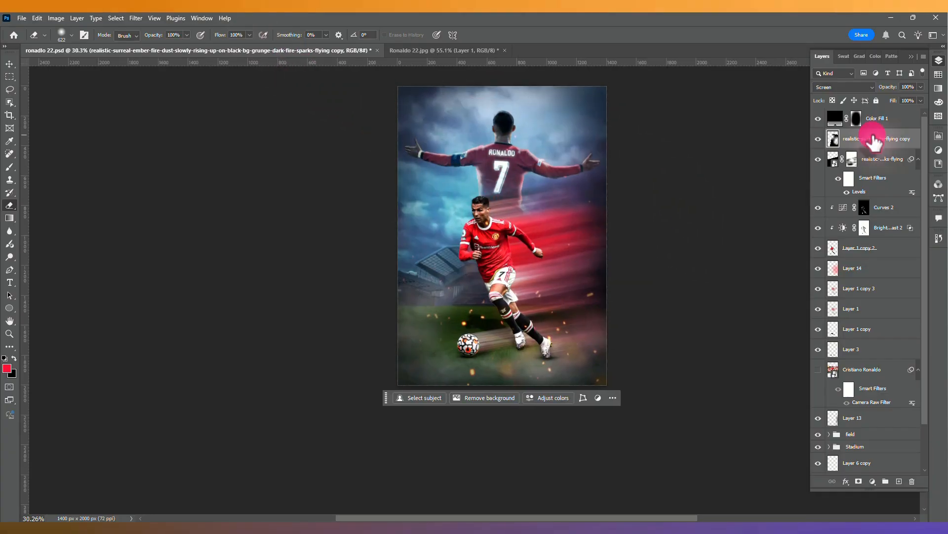
- Duplicate the rasterized sparks, rotate the copy about 94.69° and scale it to about 83.58% over the poster's lower half
key("ctrl+j")
left_click(533, 246, "ctrl")
key("ctrl+t")
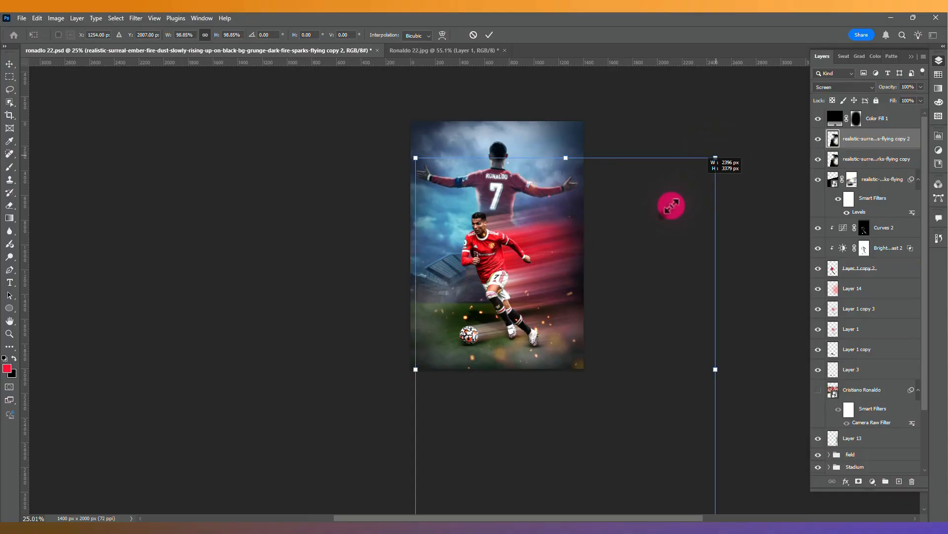
left_click_drag(672, 206, 620, 239)
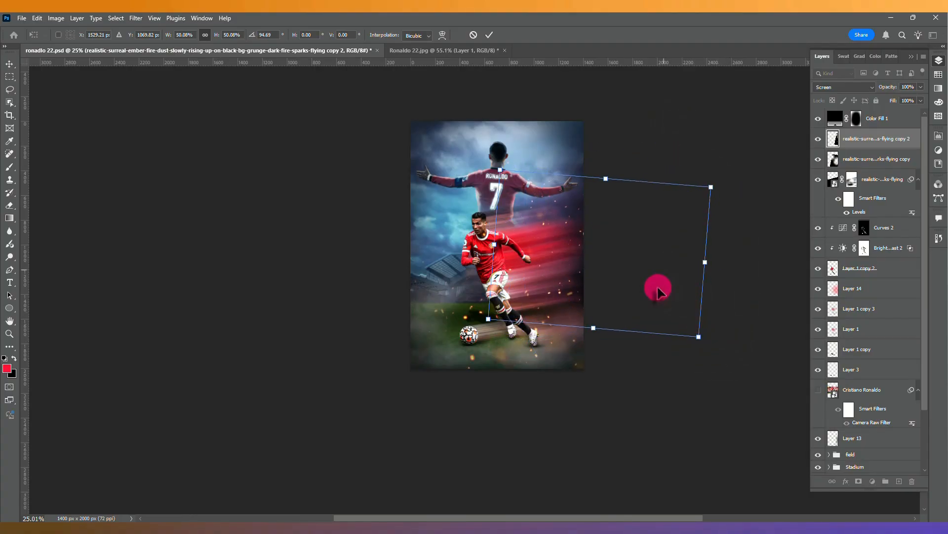
left_click_drag(658, 292, 612, 372)
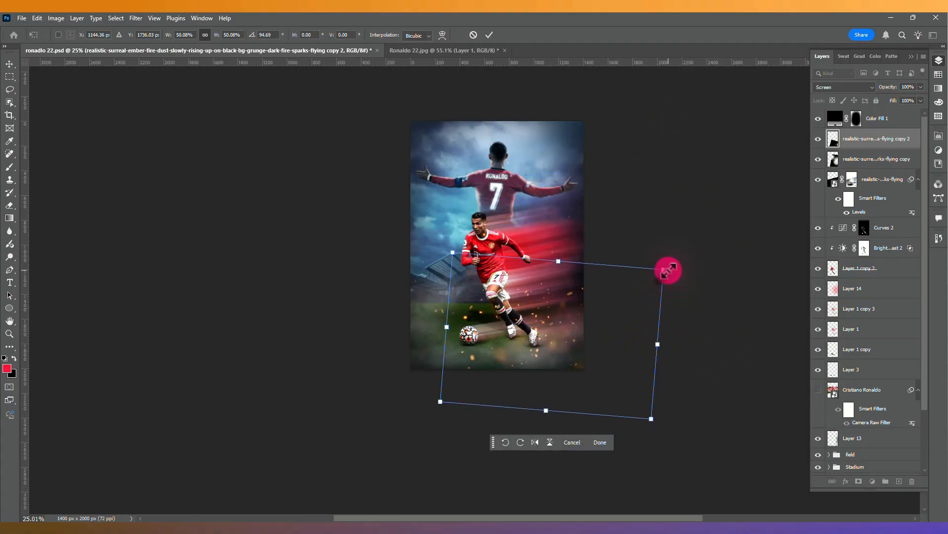
left_click_drag(668, 268, 741, 225)
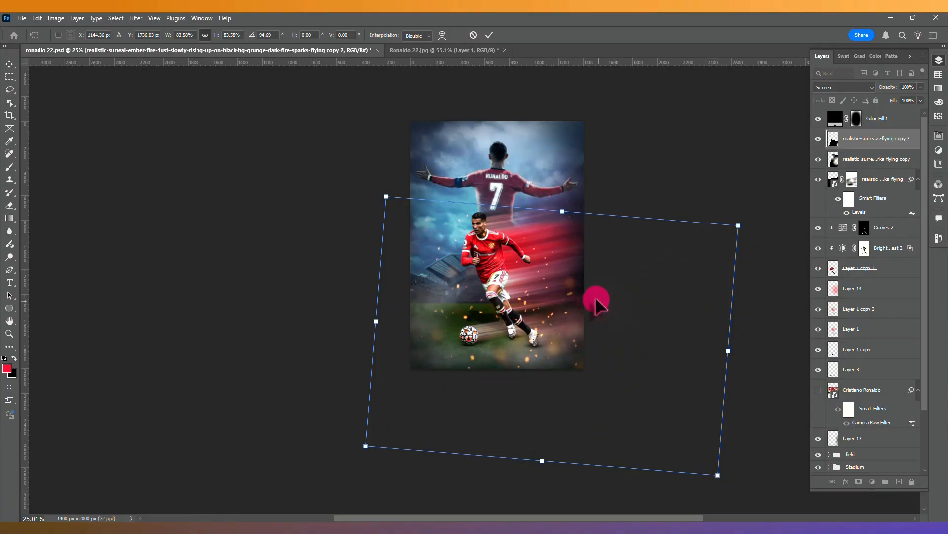
mouse_move(594, 297)
left_mouse_down()
mouse_move(585, 286)
mouse_move(586, 301)
left_mouse_up()
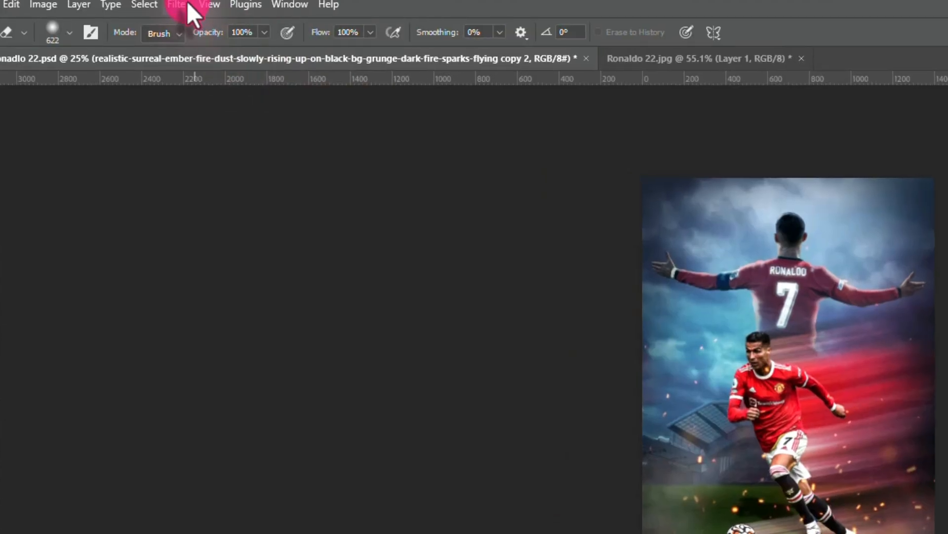
- Apply a Gaussian Blur with a 2.7 pixel radius to the newest sparks copy
left_click(141, 16)
mouse_move(143, 176)
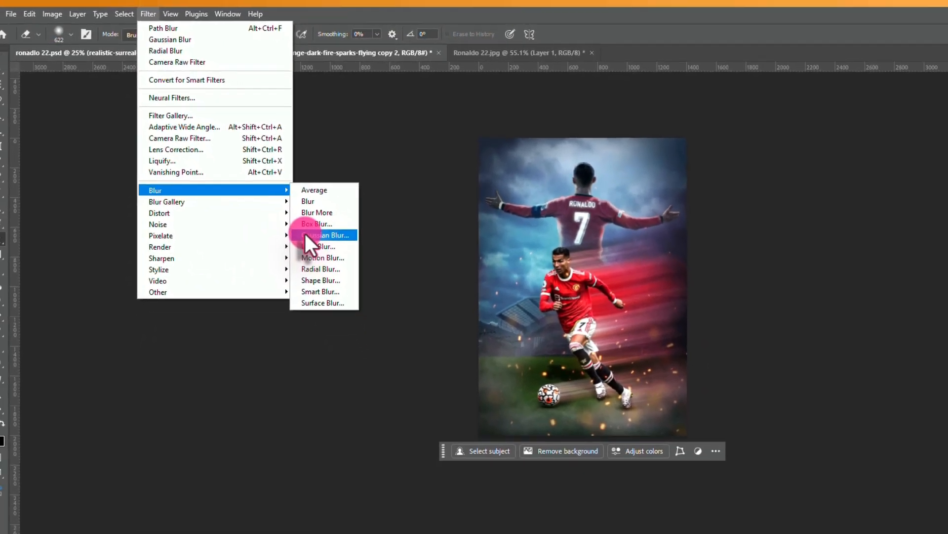
left_click(427, 315)
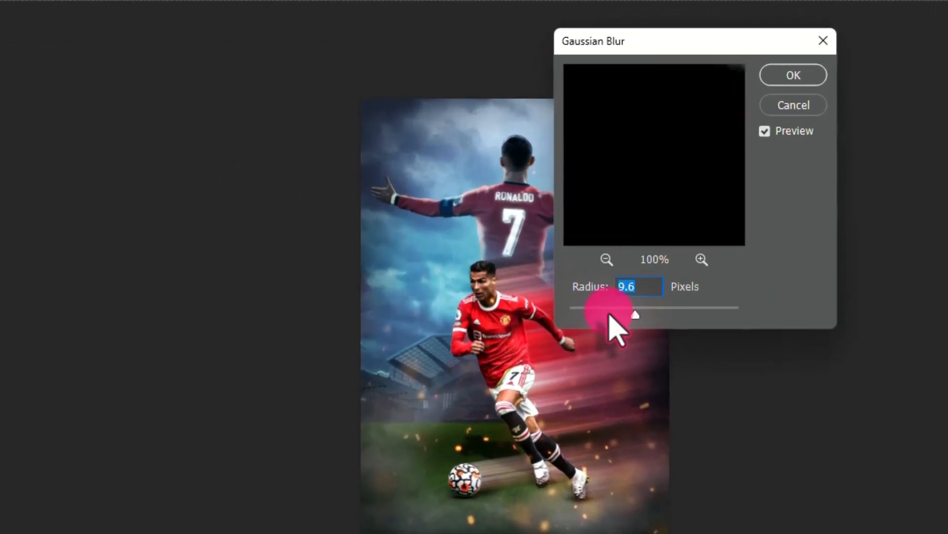
left_click_drag(584, 262, 557, 263)
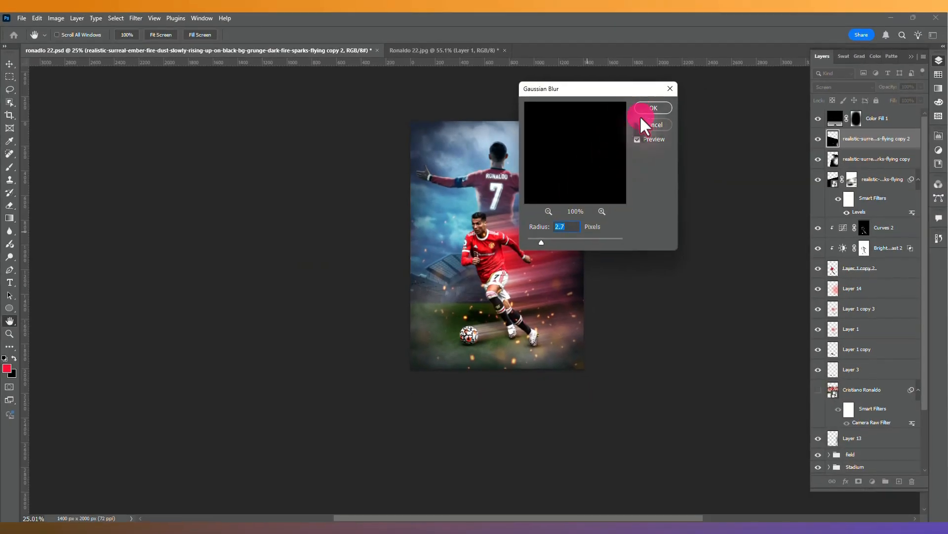
left_click(648, 107)
- Erase the blurred sparks over the stadium and running player, using a smaller soft eraser along the player's legs
key("e")
key("ctrl+0")
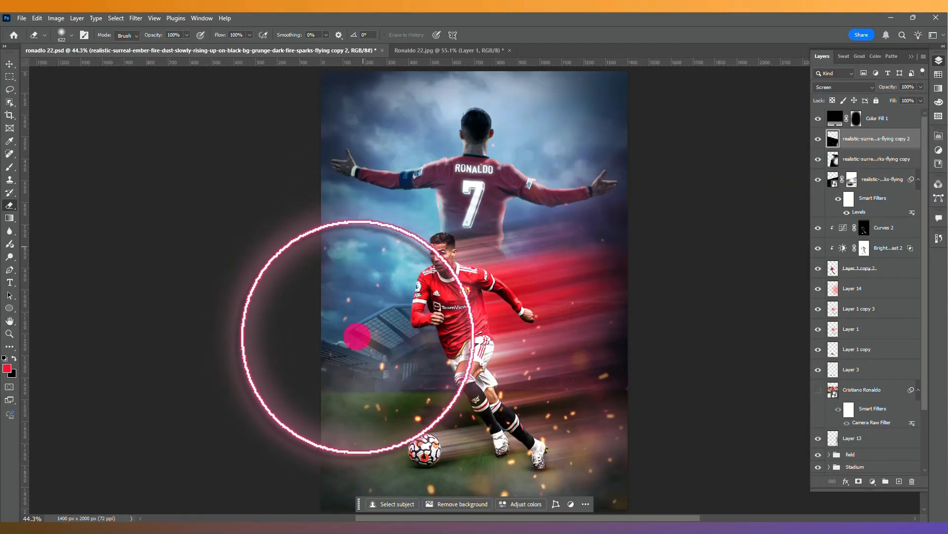
left_click_drag(377, 348, 484, 314)
key("bracketleft")
key("bracketleft")
key("bracketleft")
key("bracketleft")
key("bracketleft")
key("bracketleft")
key("bracketleft")
key("bracketleft")
mouse_move(468, 361)
left_mouse_down()
mouse_move(489, 430)
mouse_move(480, 418)
mouse_move(501, 440)
mouse_move(495, 378)
left_mouse_up()
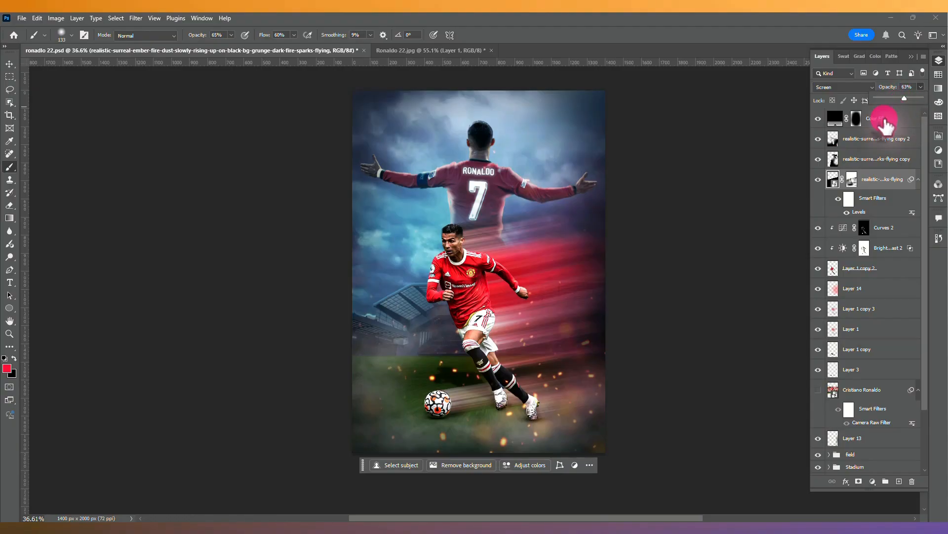
- Lower the opacity of both sparks copies and deselect the layers
left_click(845, 157)
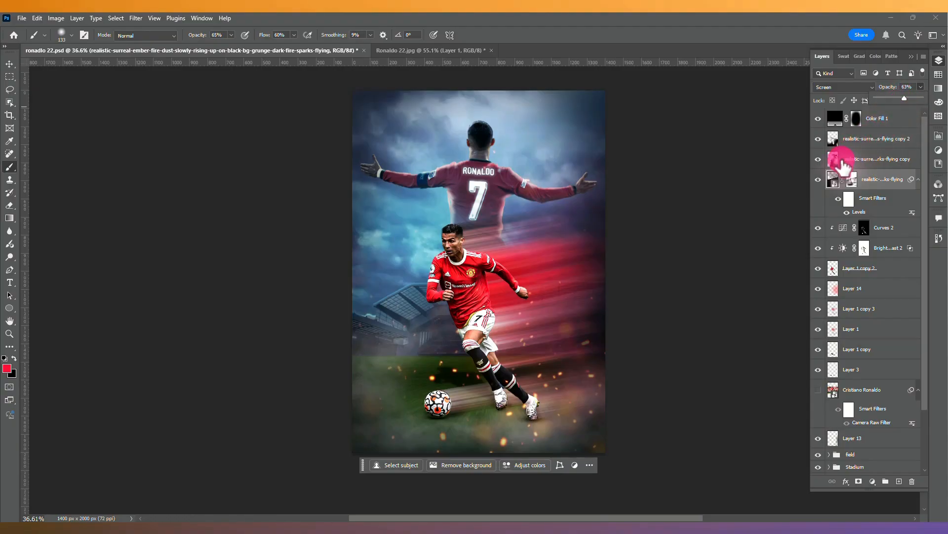
left_click(918, 87)
left_click_drag(899, 99, 901, 99)
left_click(886, 138)
left_click(918, 88)
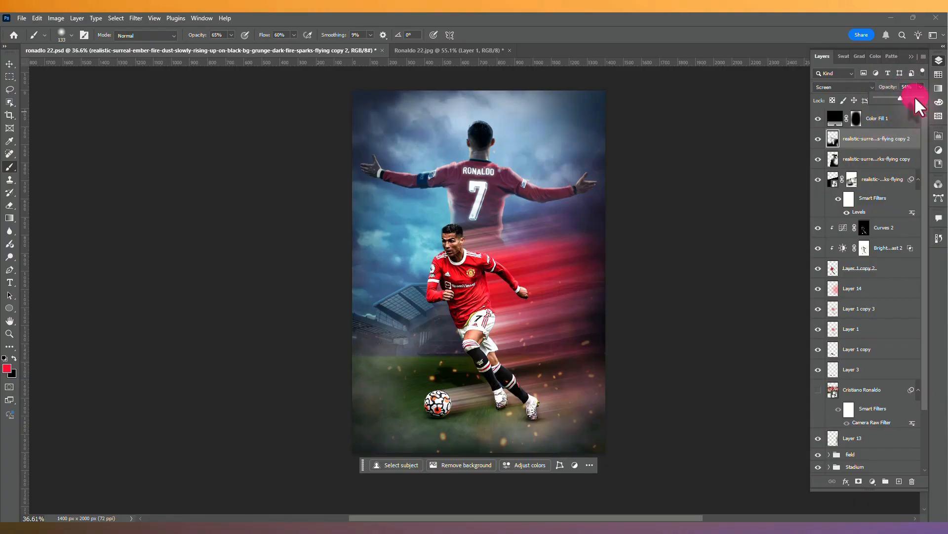
key("v")
left_click(636, 226)
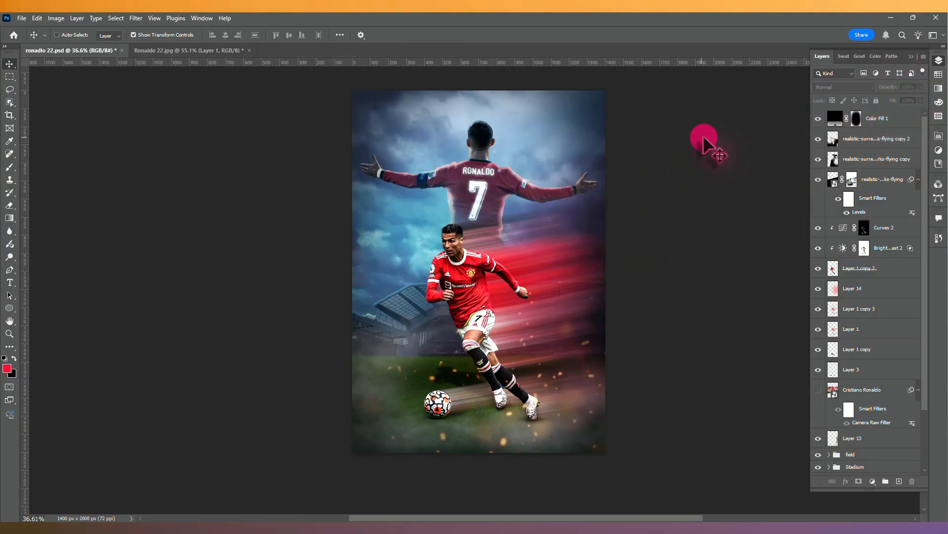
- Paint a pale blue haze on a new layer with a 1349 px soft brush at 61% opacity and 47% flow, blended as Screen
key("ctrl+0")
left_click(899, 481)
key("b")
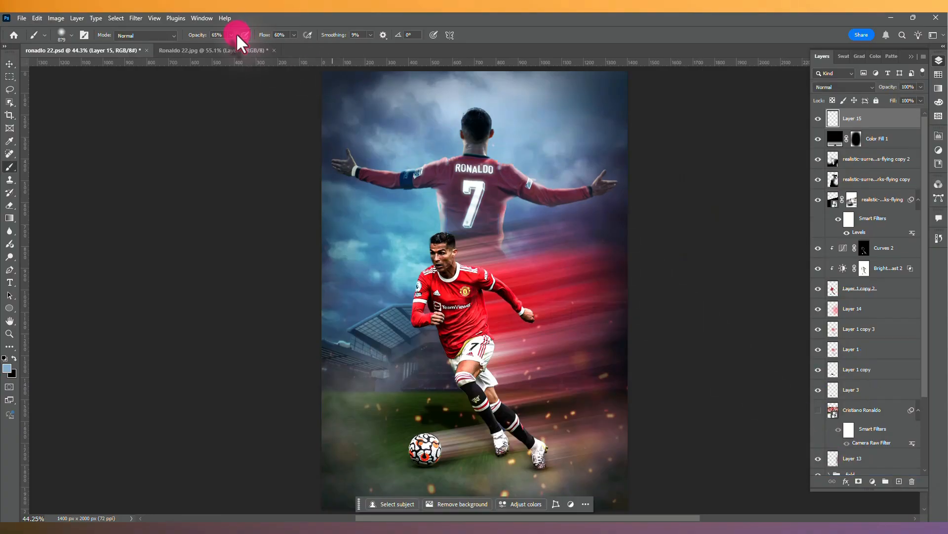
left_click_drag(230, 40, 229, 46)
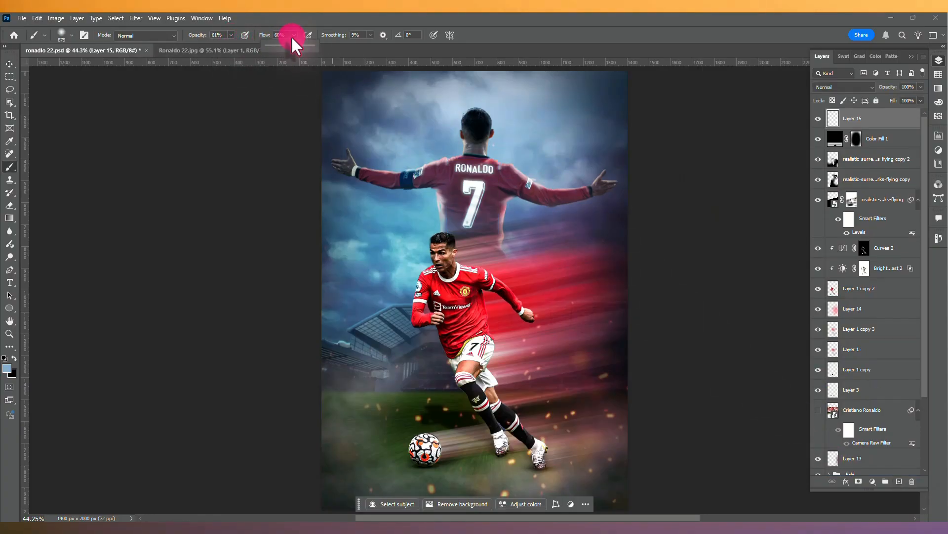
left_click_drag(293, 35, 288, 46)
left_click_drag(527, 336, 577, 332)
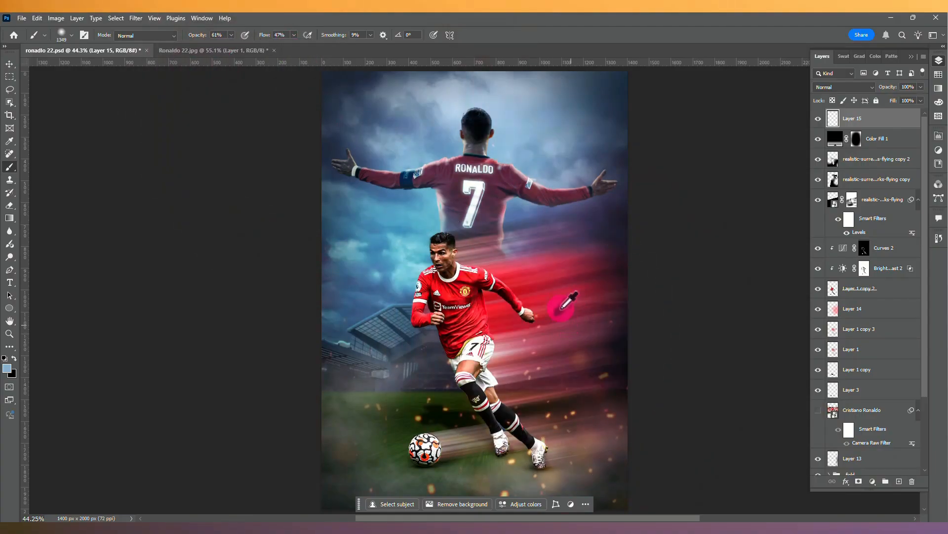
left_click(547, 289)
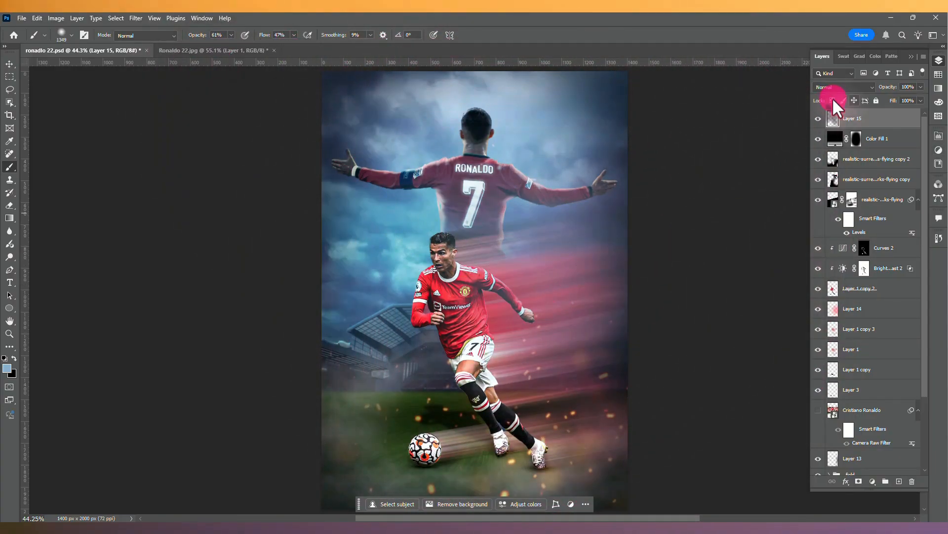
left_click(861, 182)
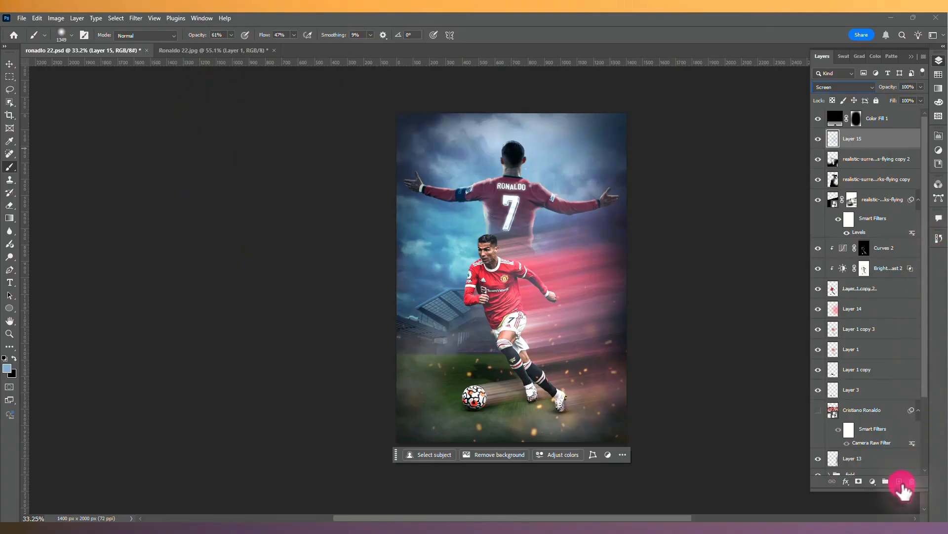
- Add another layer, paint a large soft glow over the trail in red sampled from the image, and blend it as Overlay
left_click(899, 482)
left_click(468, 299, "alt")
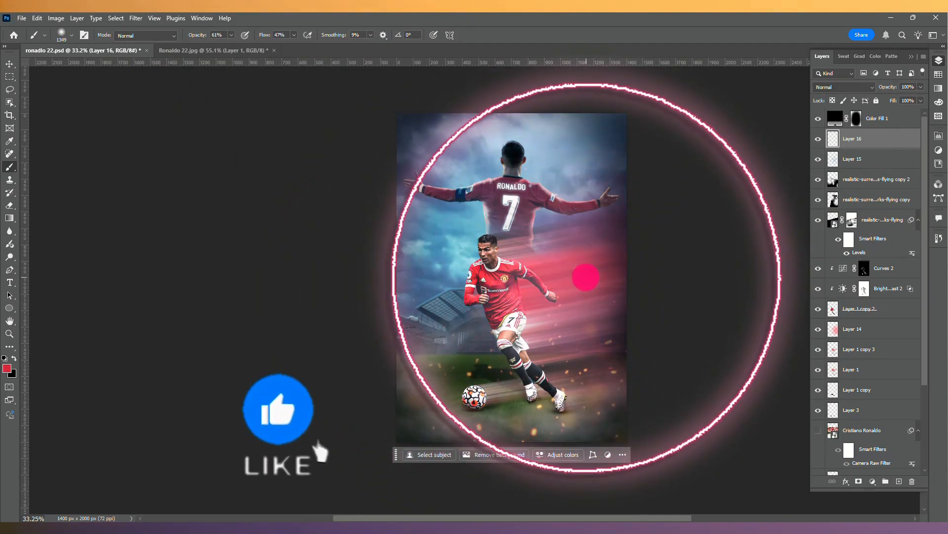
left_click(842, 88)
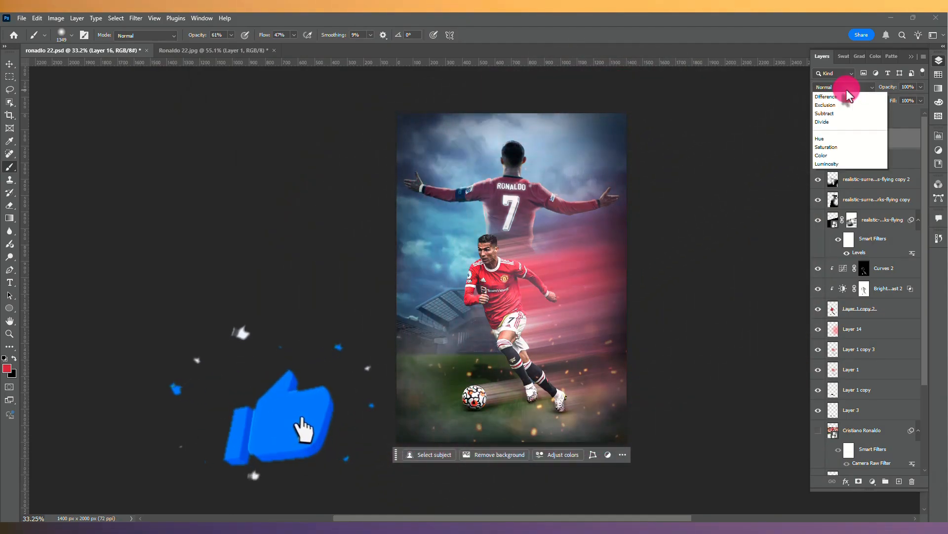
left_click(829, 219)
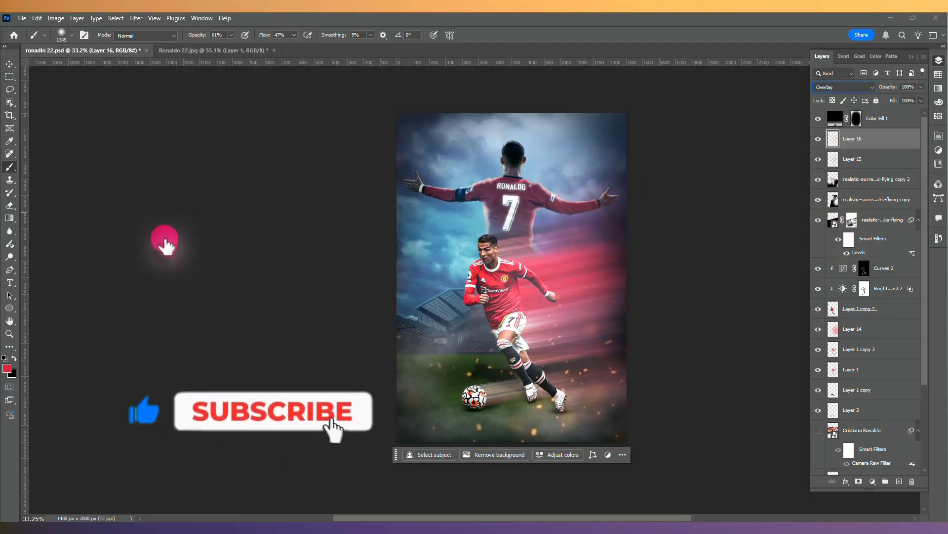
- Erase the red Overlay glow from the running player's shirt and arm with a soft eraser
left_click(8, 205)
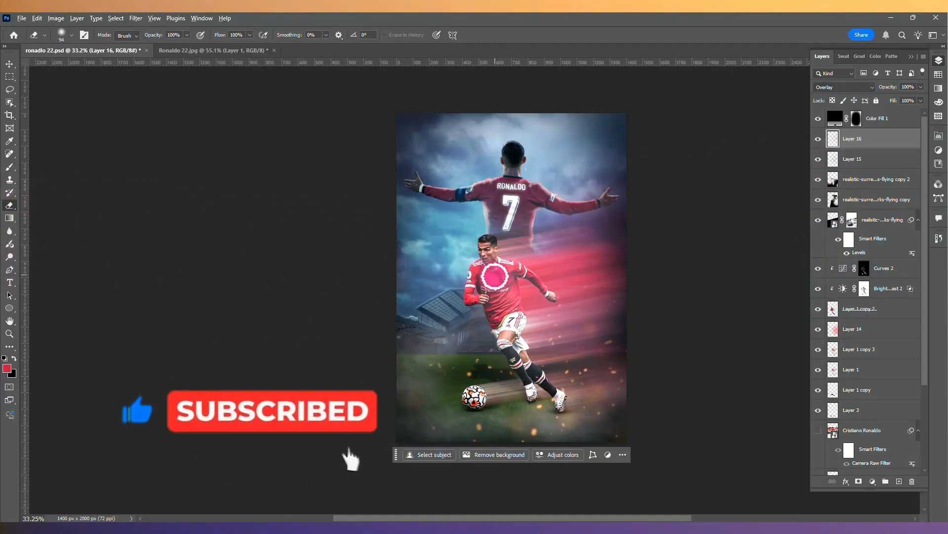
left_click_drag(494, 277, 536, 281)
left_click(495, 264)
- Erase the pale blue Screen haze from the running player's lower body and set that layer's opacity to 63%
left_click(860, 159)
left_click(513, 356)
mouse_move(542, 426)
left_mouse_down()
mouse_move(570, 454)
mouse_move(505, 376)
mouse_move(553, 459)
mouse_move(517, 406)
mouse_move(462, 241)
mouse_move(482, 201)
mouse_move(505, 195)
mouse_move(565, 123)
mouse_move(657, 99)
mouse_move(925, 87)
mouse_move(900, 99)
left_mouse_up()
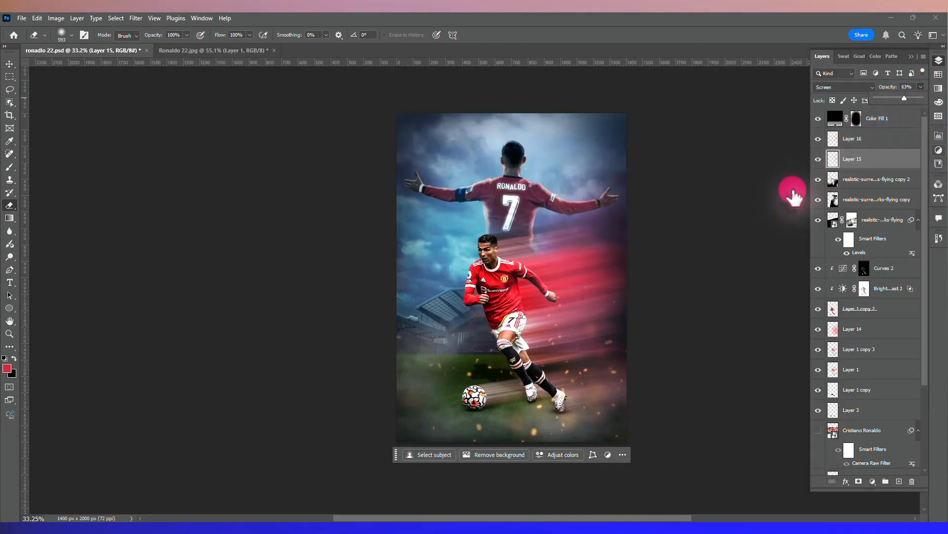
left_click(741, 242, "ctrl")
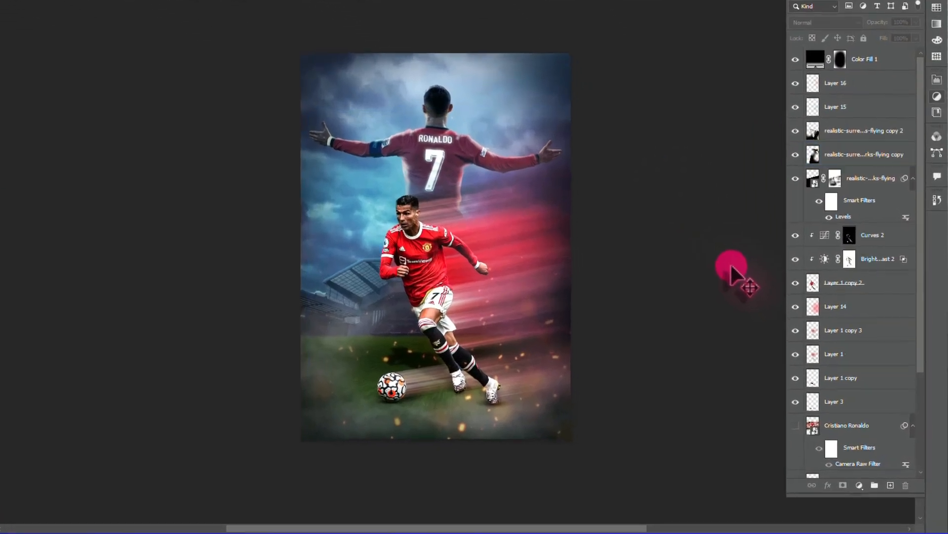
- Add a Color Dodge Inner Shadow to the running player's layer, coloured a bright light red based on a sample from the image
scroll(831, 260, "down", 1)
left_click(831, 260)
right_click(831, 260)
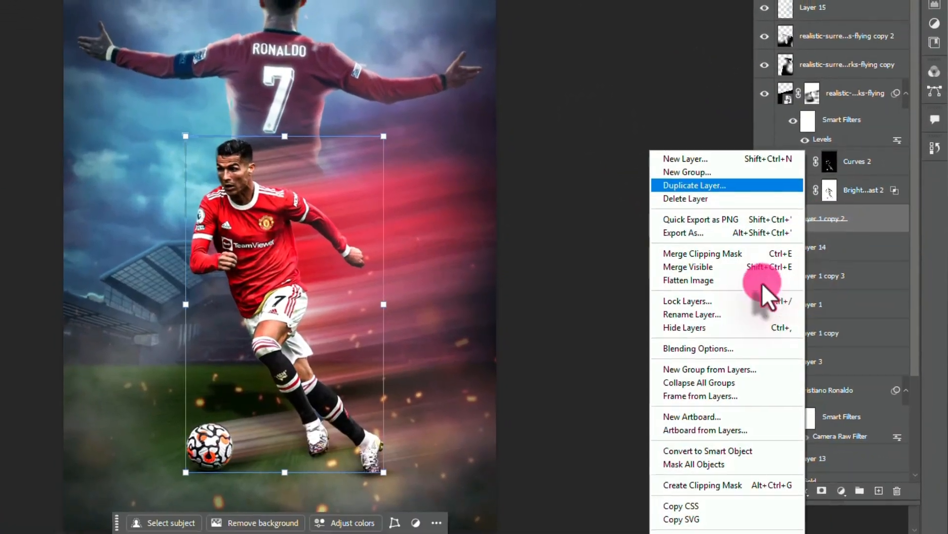
left_click(778, 359)
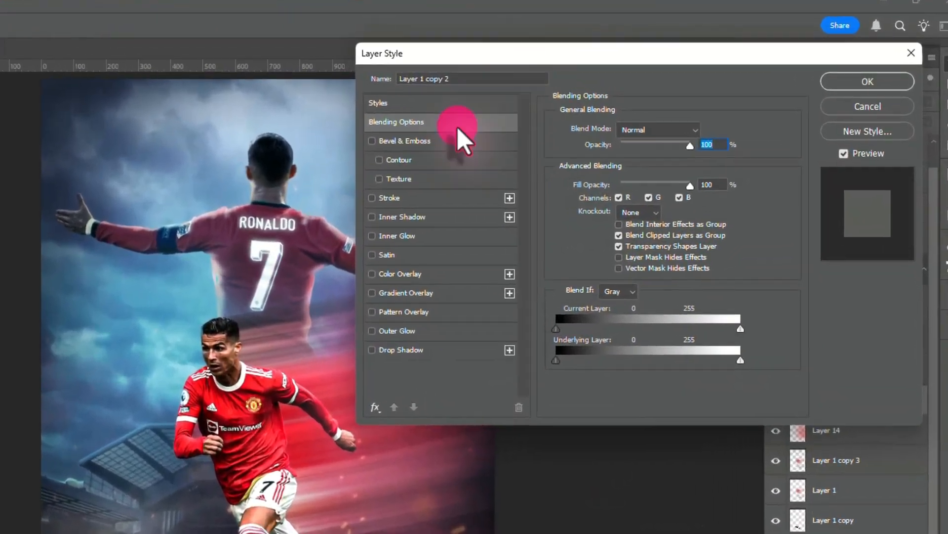
left_click(573, 164)
left_click(401, 222)
left_click(696, 135)
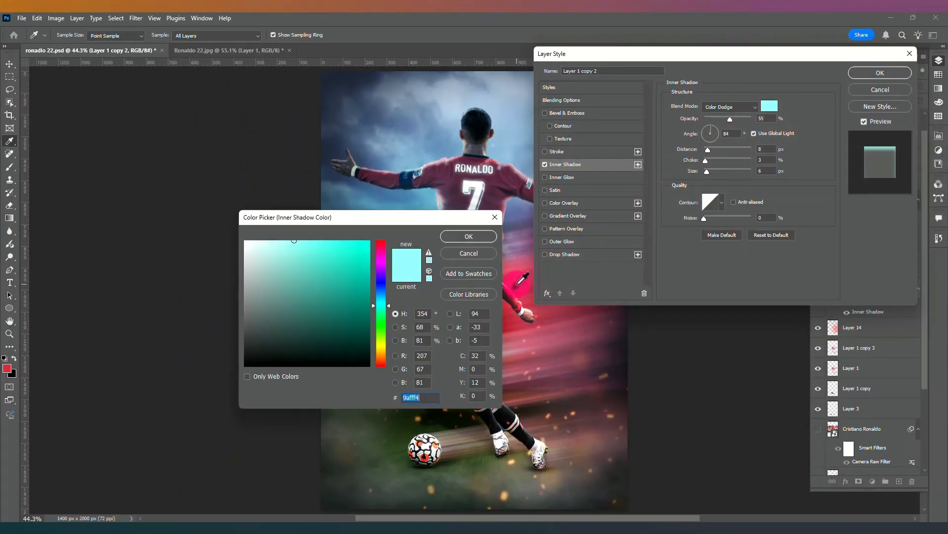
left_click(517, 285)
left_click_drag(326, 261, 317, 228)
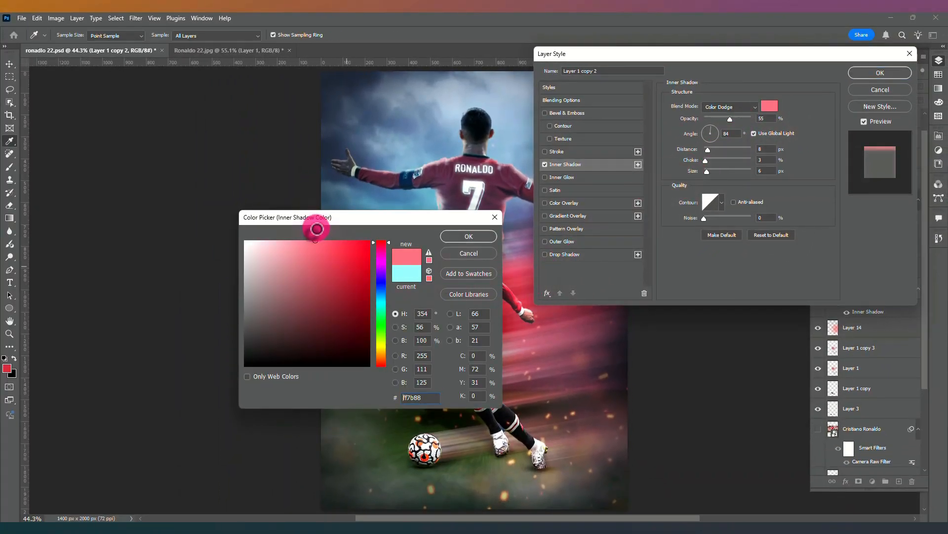
left_click(458, 232)
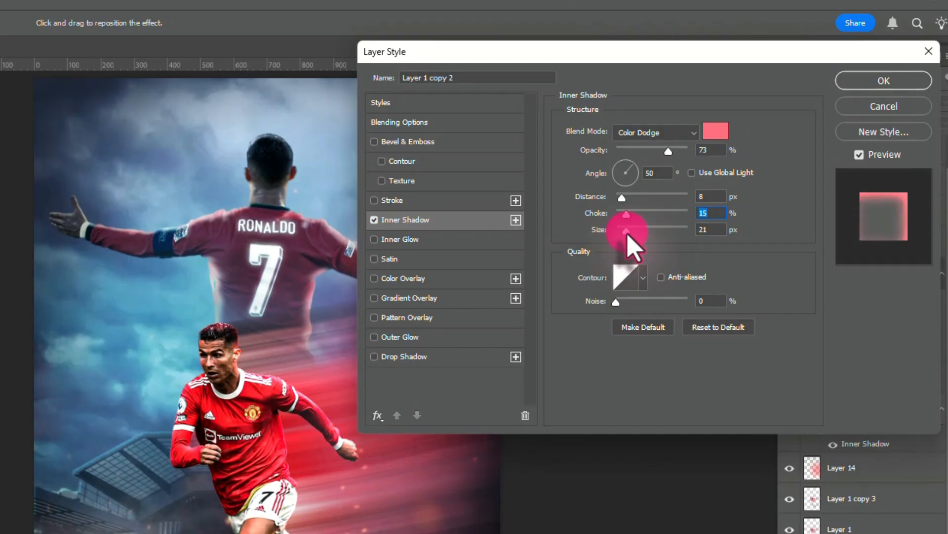
- Set the Inner Shadow to 73% opacity, 50° angle, 8 px distance, 15% choke and 8 px size, and convert it to its own layer
left_click_drag(625, 229, 623, 231)
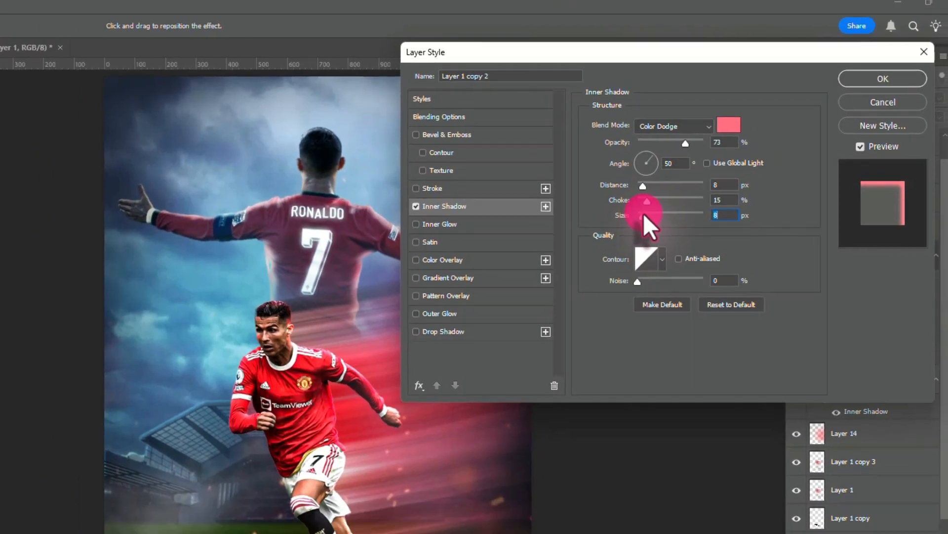
left_click(884, 81)
right_click(932, 409)
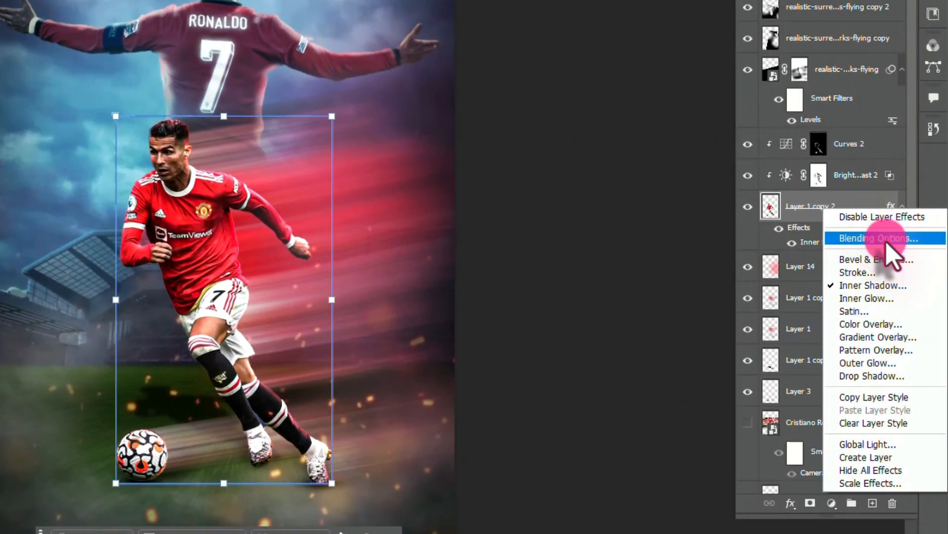
left_click(866, 457)
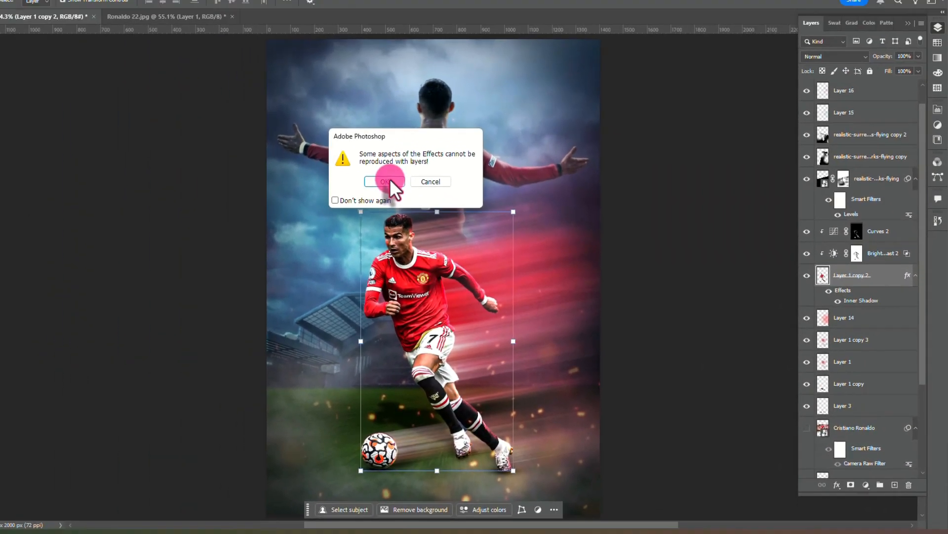
left_click(153, 72)
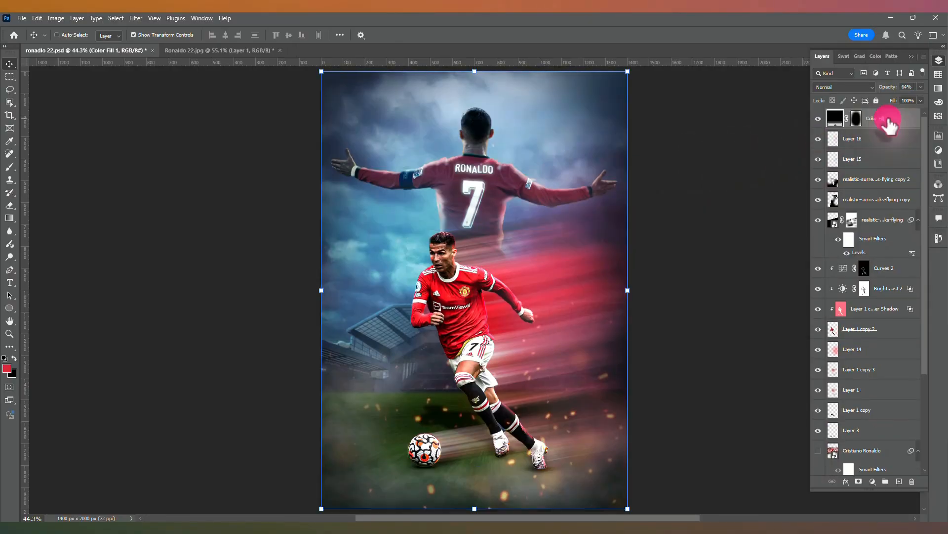
- Stamp all visible layers into a new layer above the vignette colour fill and blend it as Vivid Light
key("ctrl+alt+shift+e")
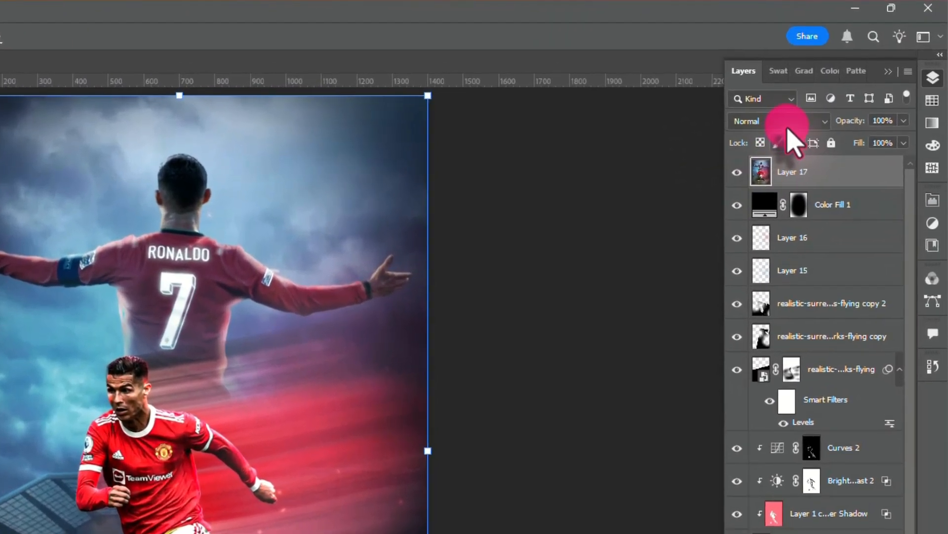
left_click(850, 89)
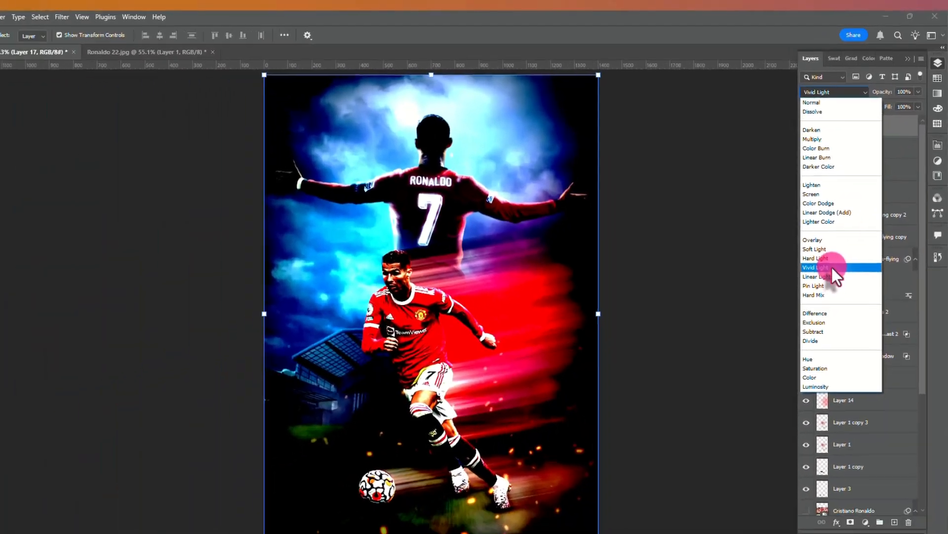
left_click(781, 385)
- Sharpen the poster by applying a High Pass filter with a 0.8 pixel radius to the stamped layer
left_click(140, 17)
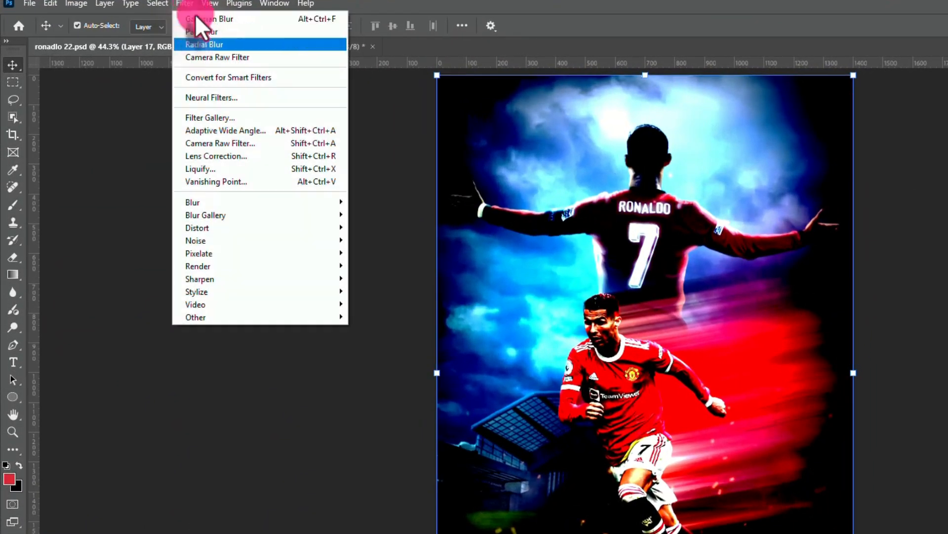
mouse_move(218, 250)
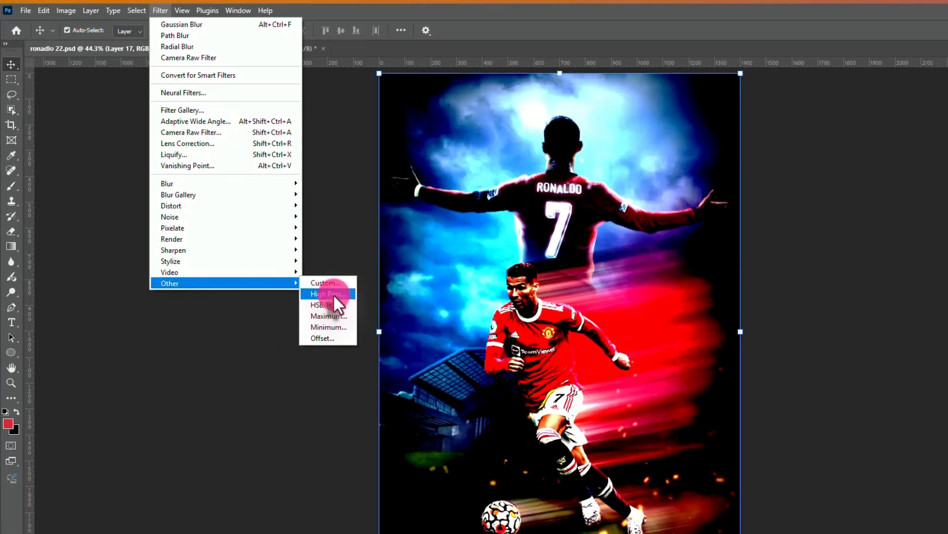
left_click(377, 329)
left_click_drag(544, 115, 757, 73)
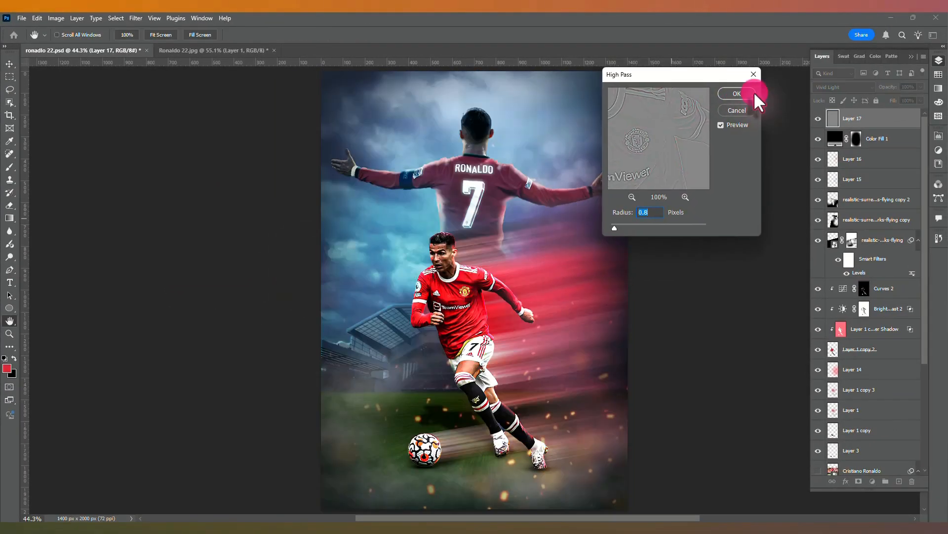
left_click(736, 94)
key("v")
key("ctrl+0")
- Add a Levels adjustment, set the Red channel's inputs to 20, 1.00 and 232 with output black 2, lower its output white, and select the Blue channel
left_click(873, 482)
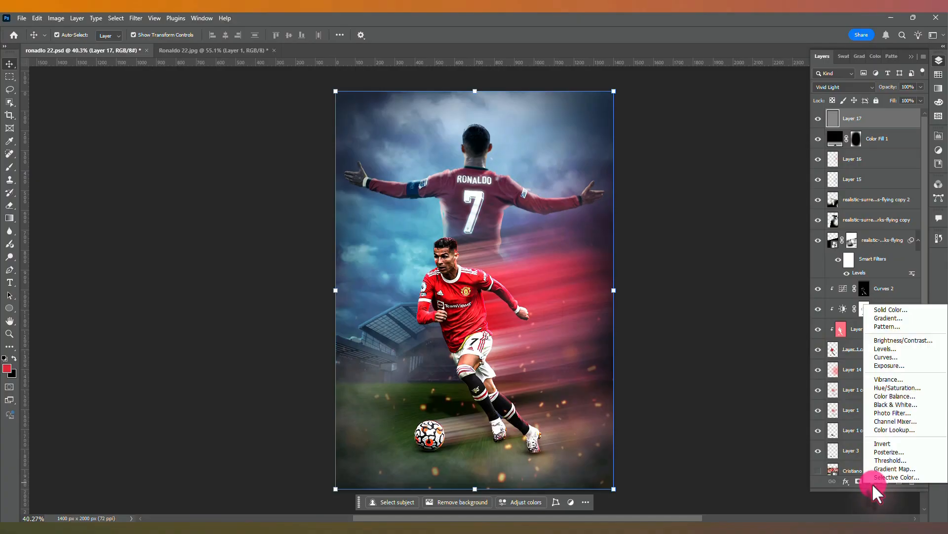
left_click(880, 351)
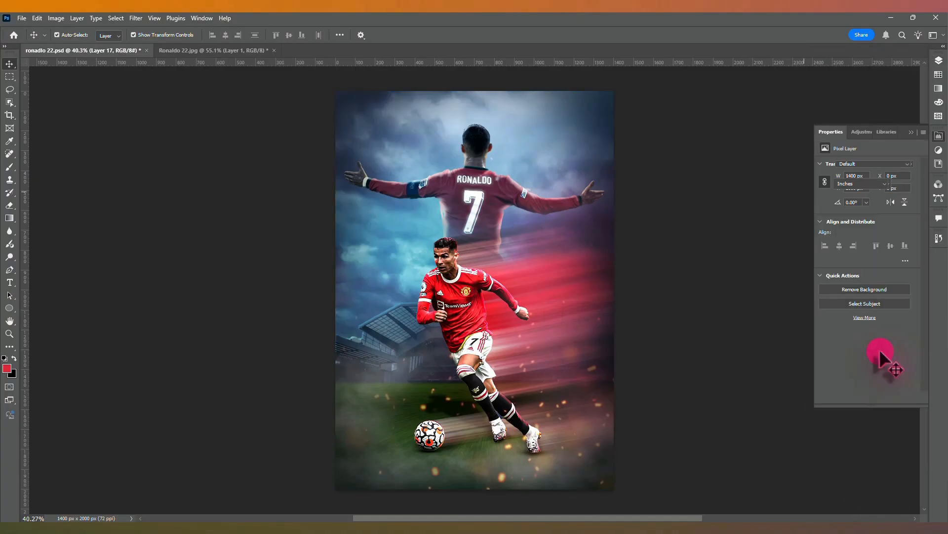
left_click(852, 185)
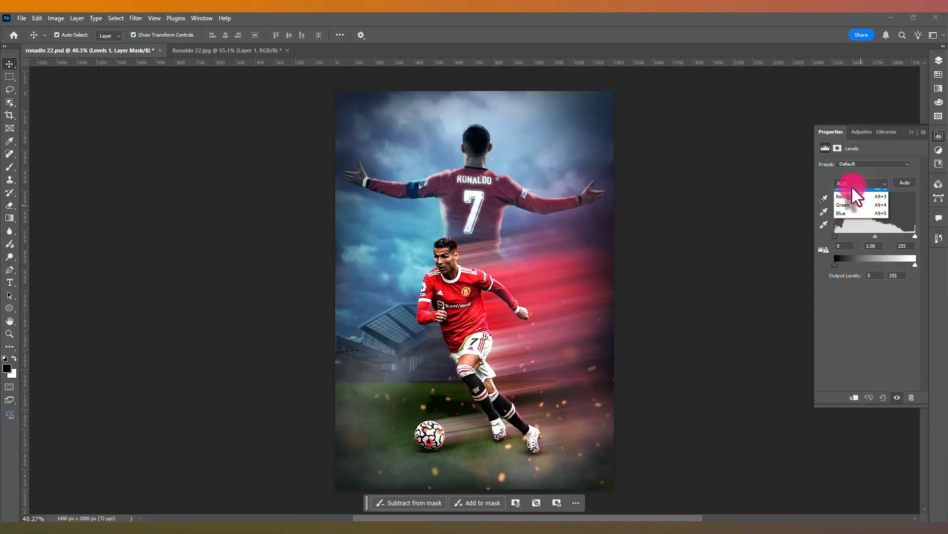
left_click(845, 203)
left_click_drag(838, 229, 844, 239)
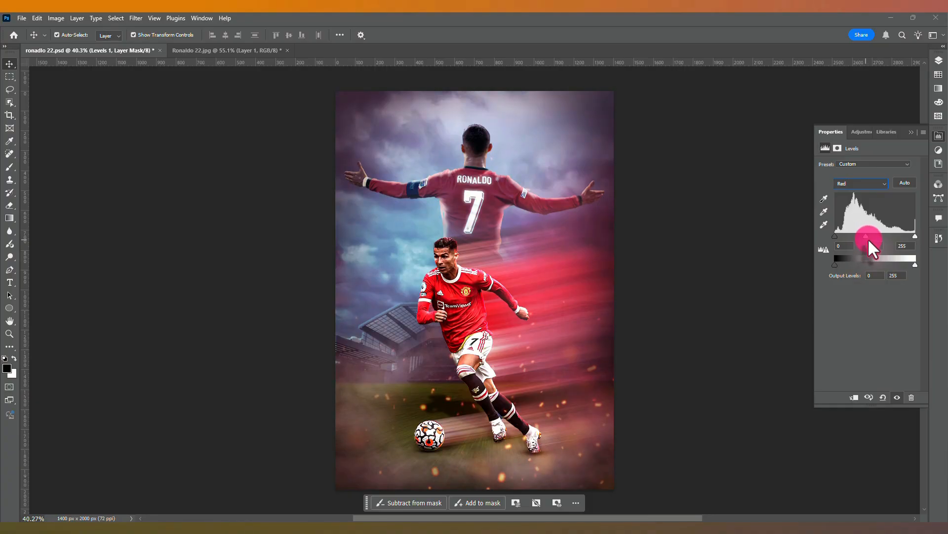
left_click_drag(901, 239, 906, 238)
left_click_drag(867, 237, 883, 236)
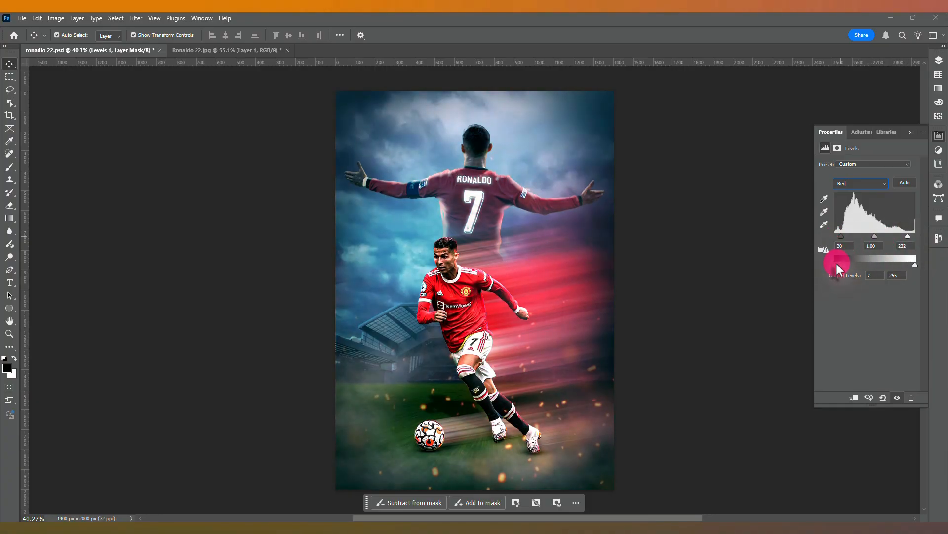
left_click_drag(914, 265, 909, 267)
left_click(861, 182)
left_click(854, 217)
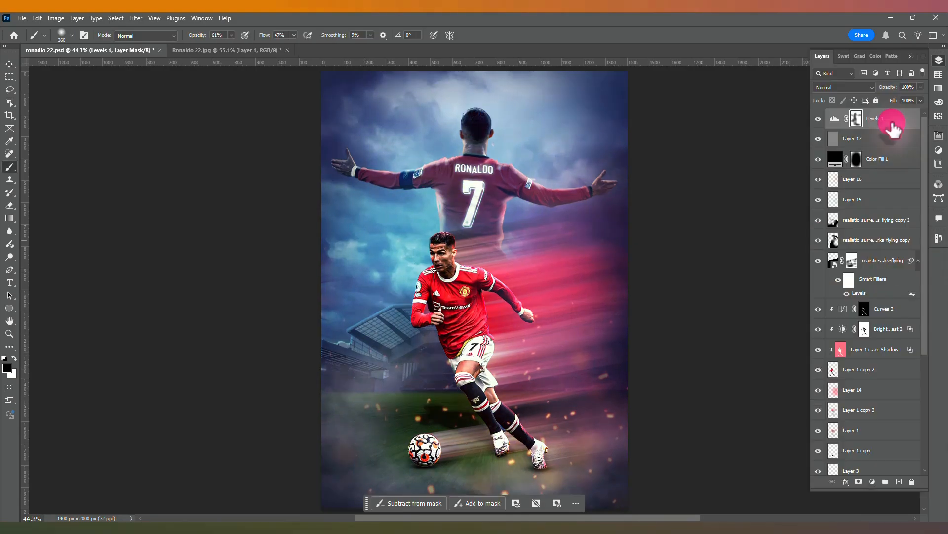
- Add a Curves adjustment above the Levels layer, lower the RGB curve's white end slightly and set its midpoint to input 123, output 110
left_click(891, 120)
left_click(874, 482)
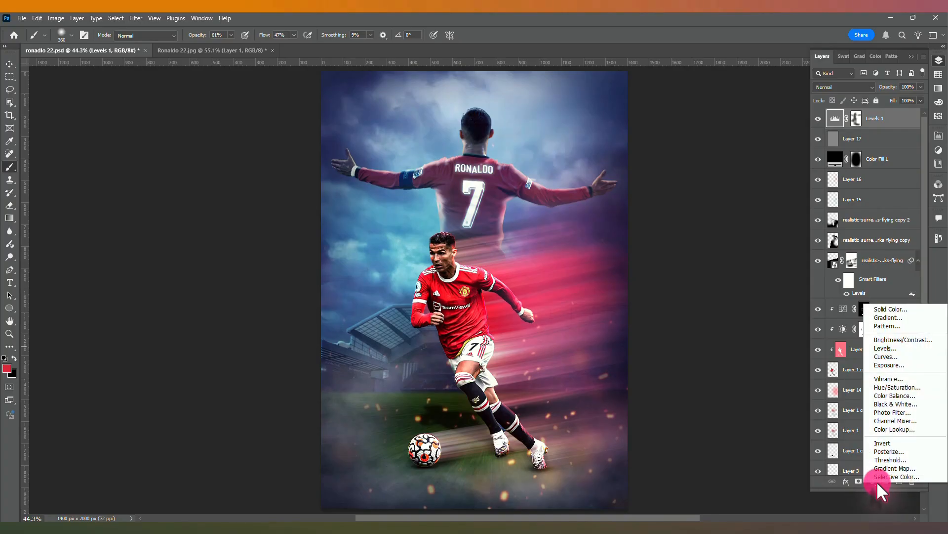
left_click(895, 357)
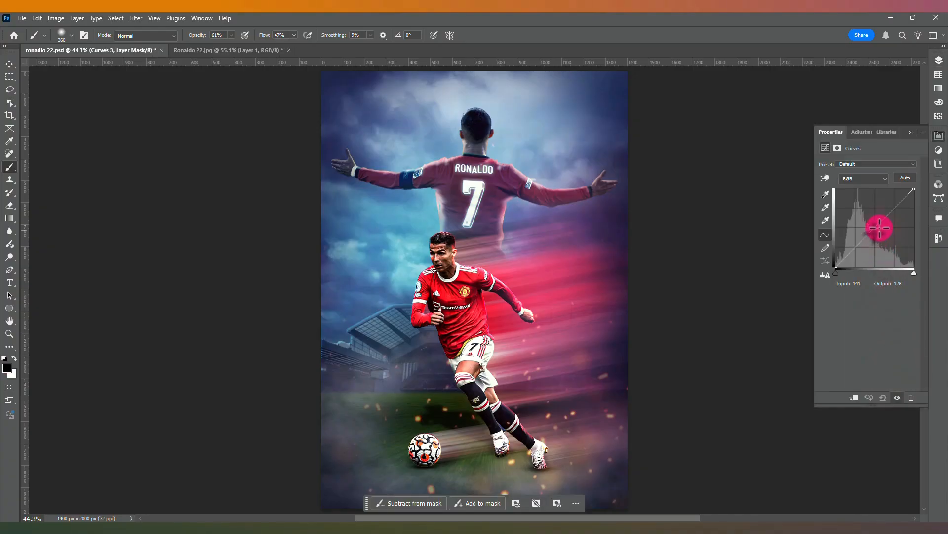
left_click_drag(879, 228, 881, 230)
mouse_move(914, 190)
left_mouse_down()
mouse_move(914, 203)
mouse_move(922, 192)
left_mouse_up()
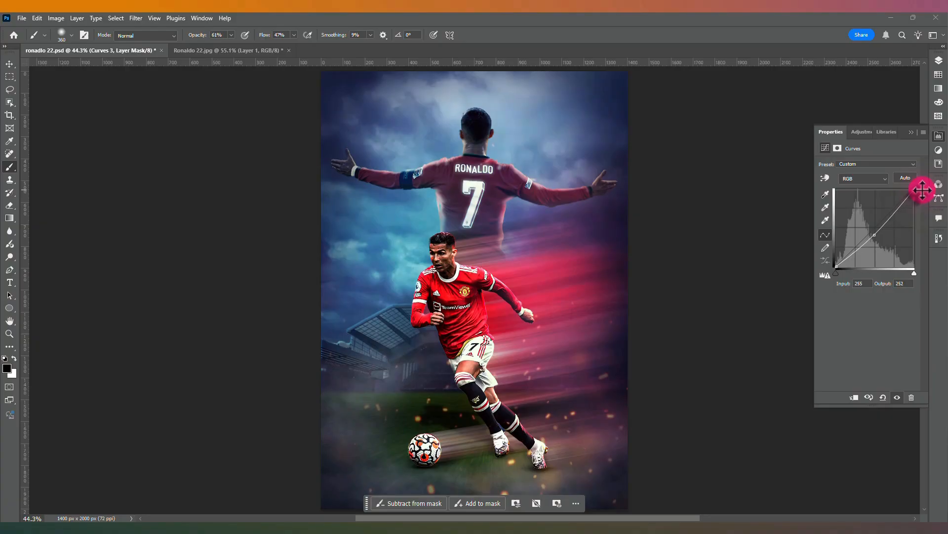
left_click_drag(881, 233, 874, 234)
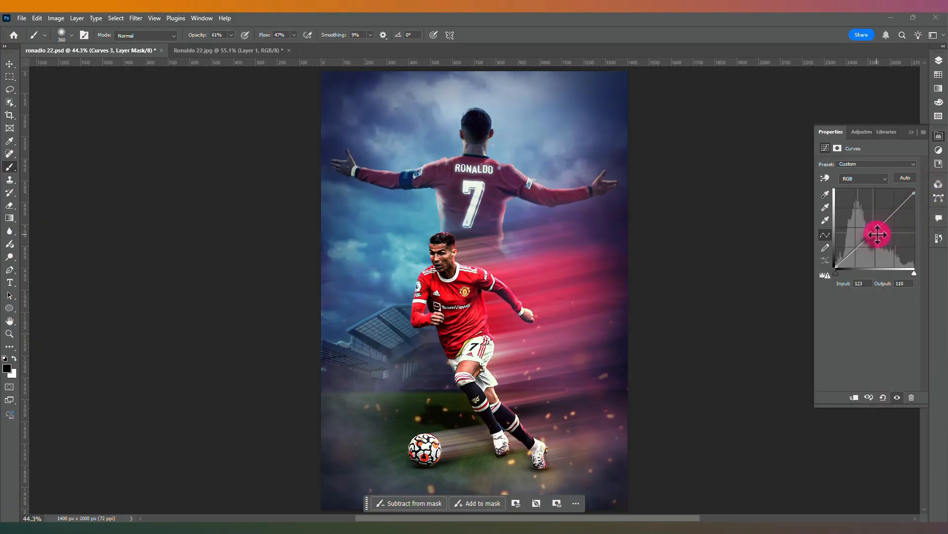